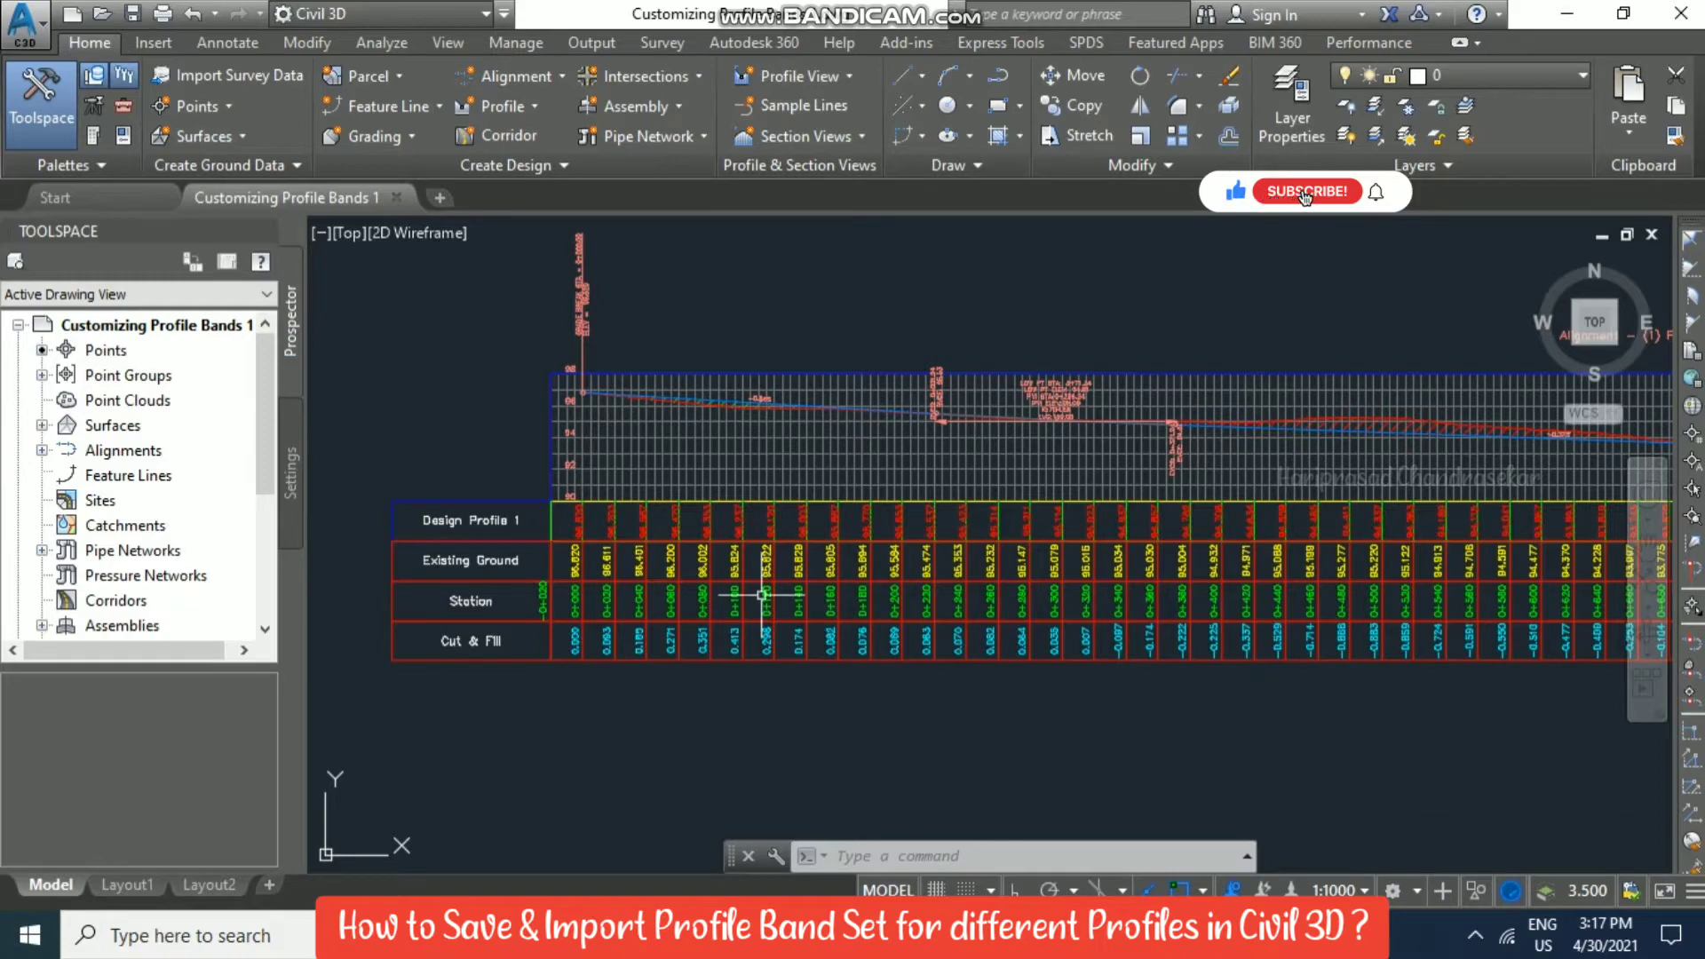
scroll(383, 444, up, 1)
scroll(476, 369, up, 3)
scroll(514, 369, down, 2)
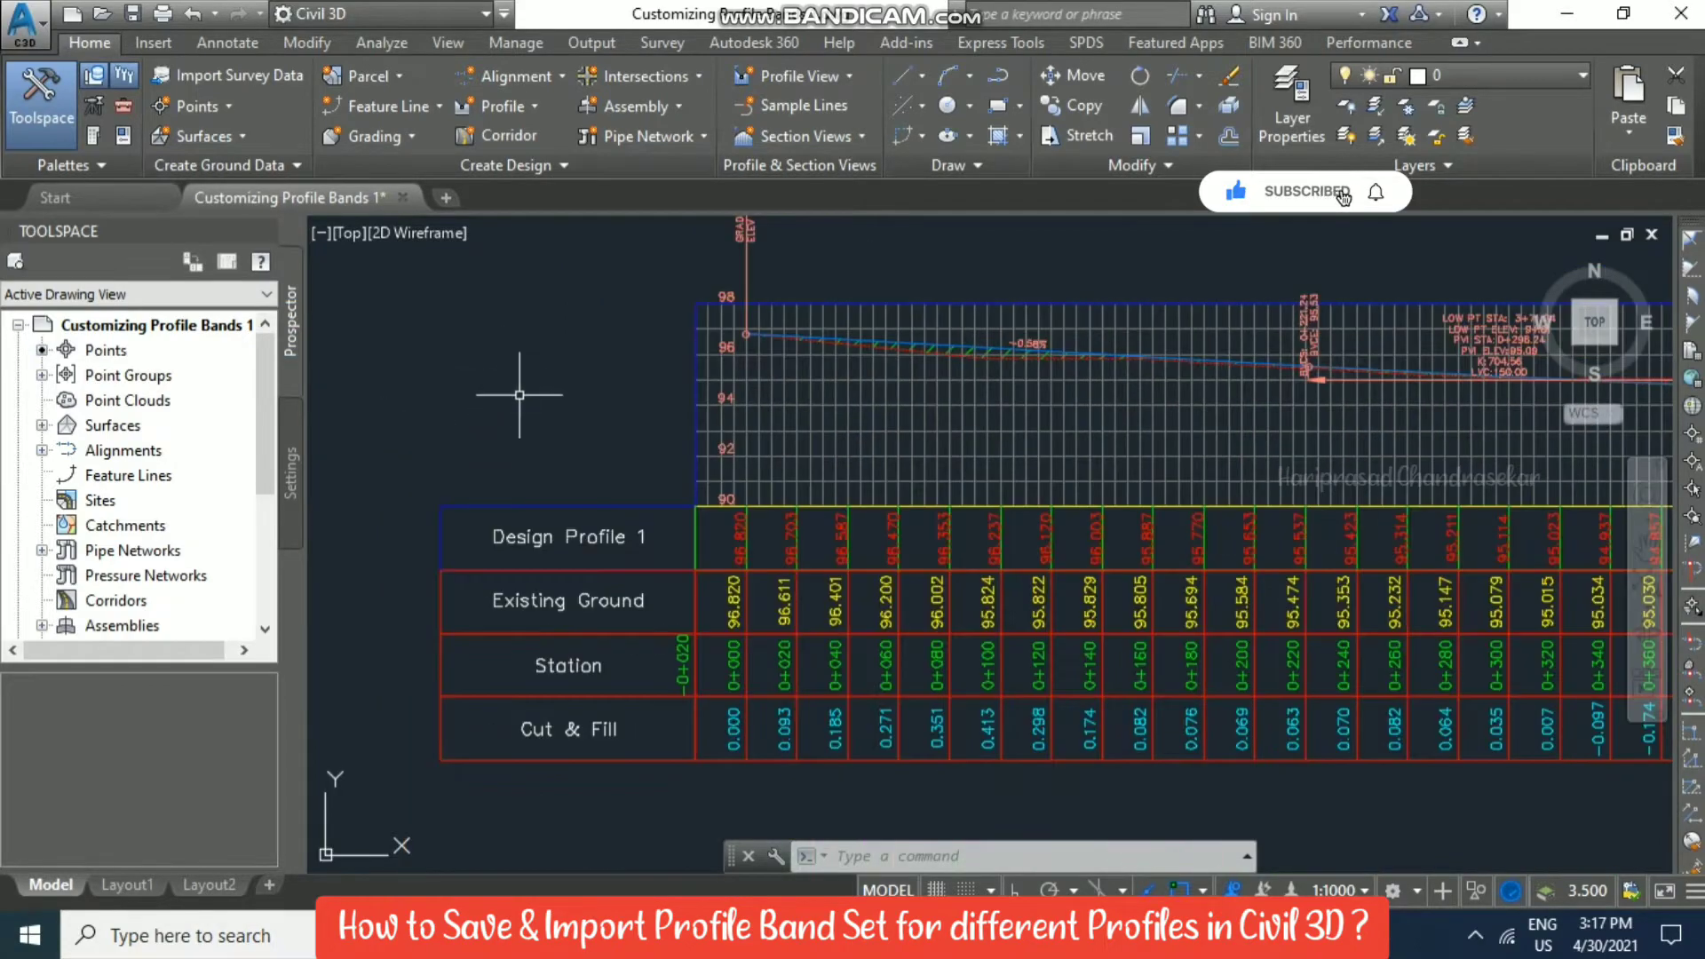
middle_drag(514, 369, 873, 364)
scroll(873, 364, down, 4)
scroll(622, 493, up, 3)
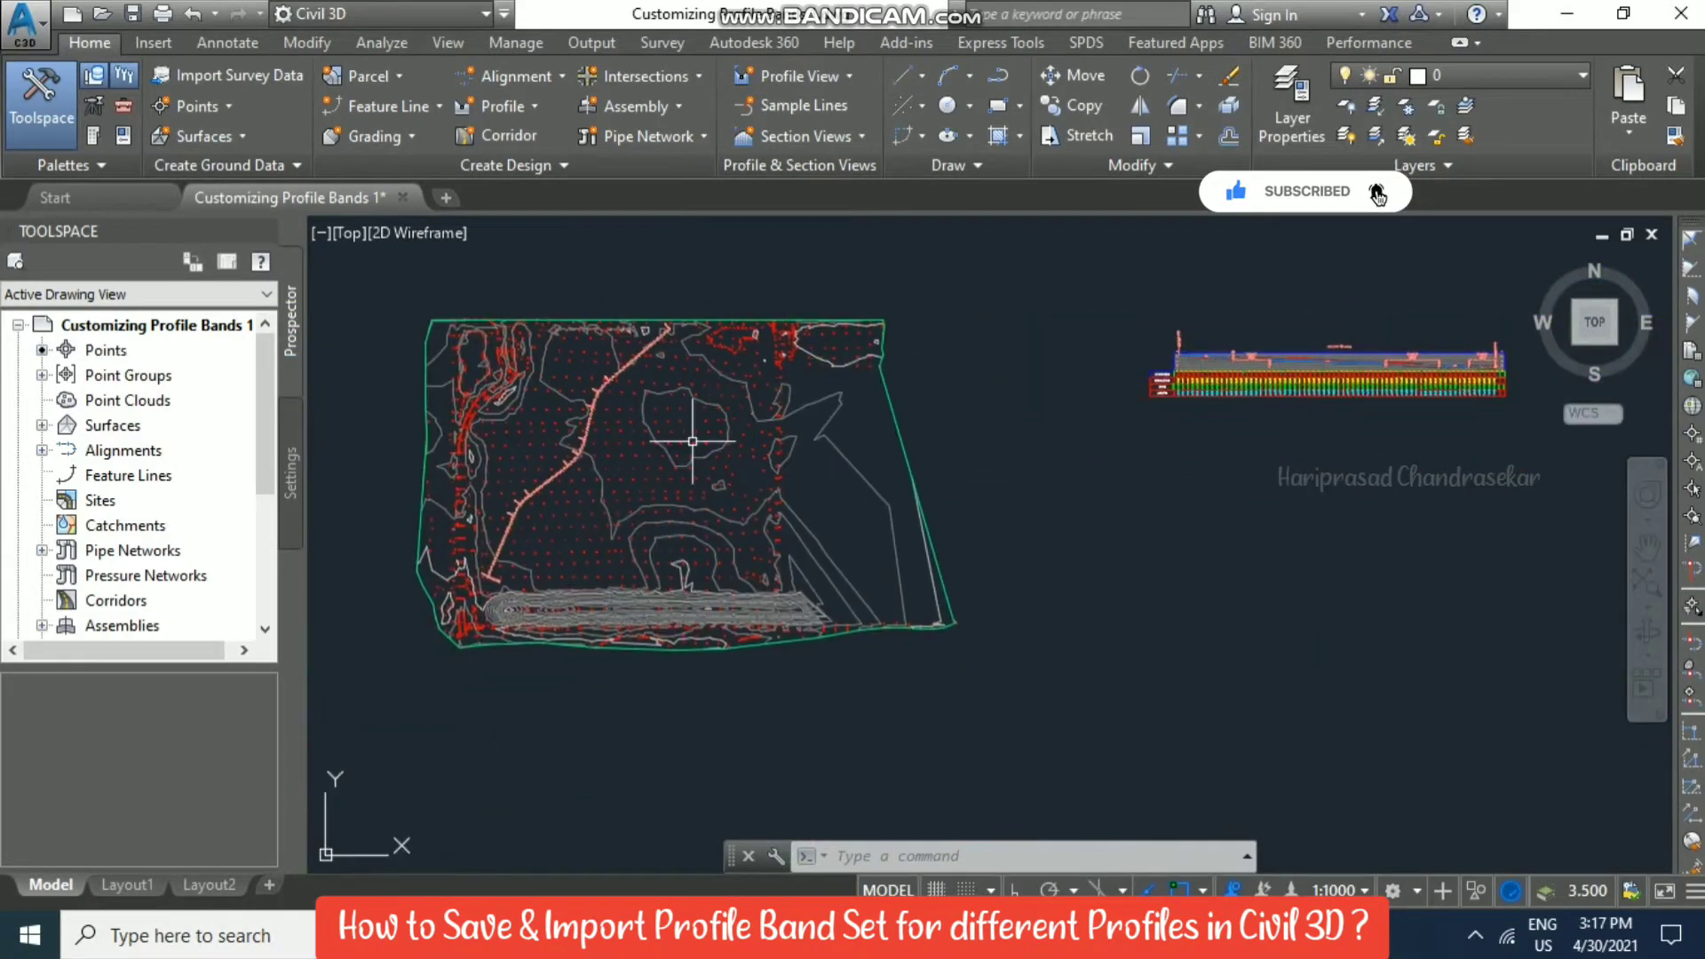
middle_drag(734, 420, 651, 492)
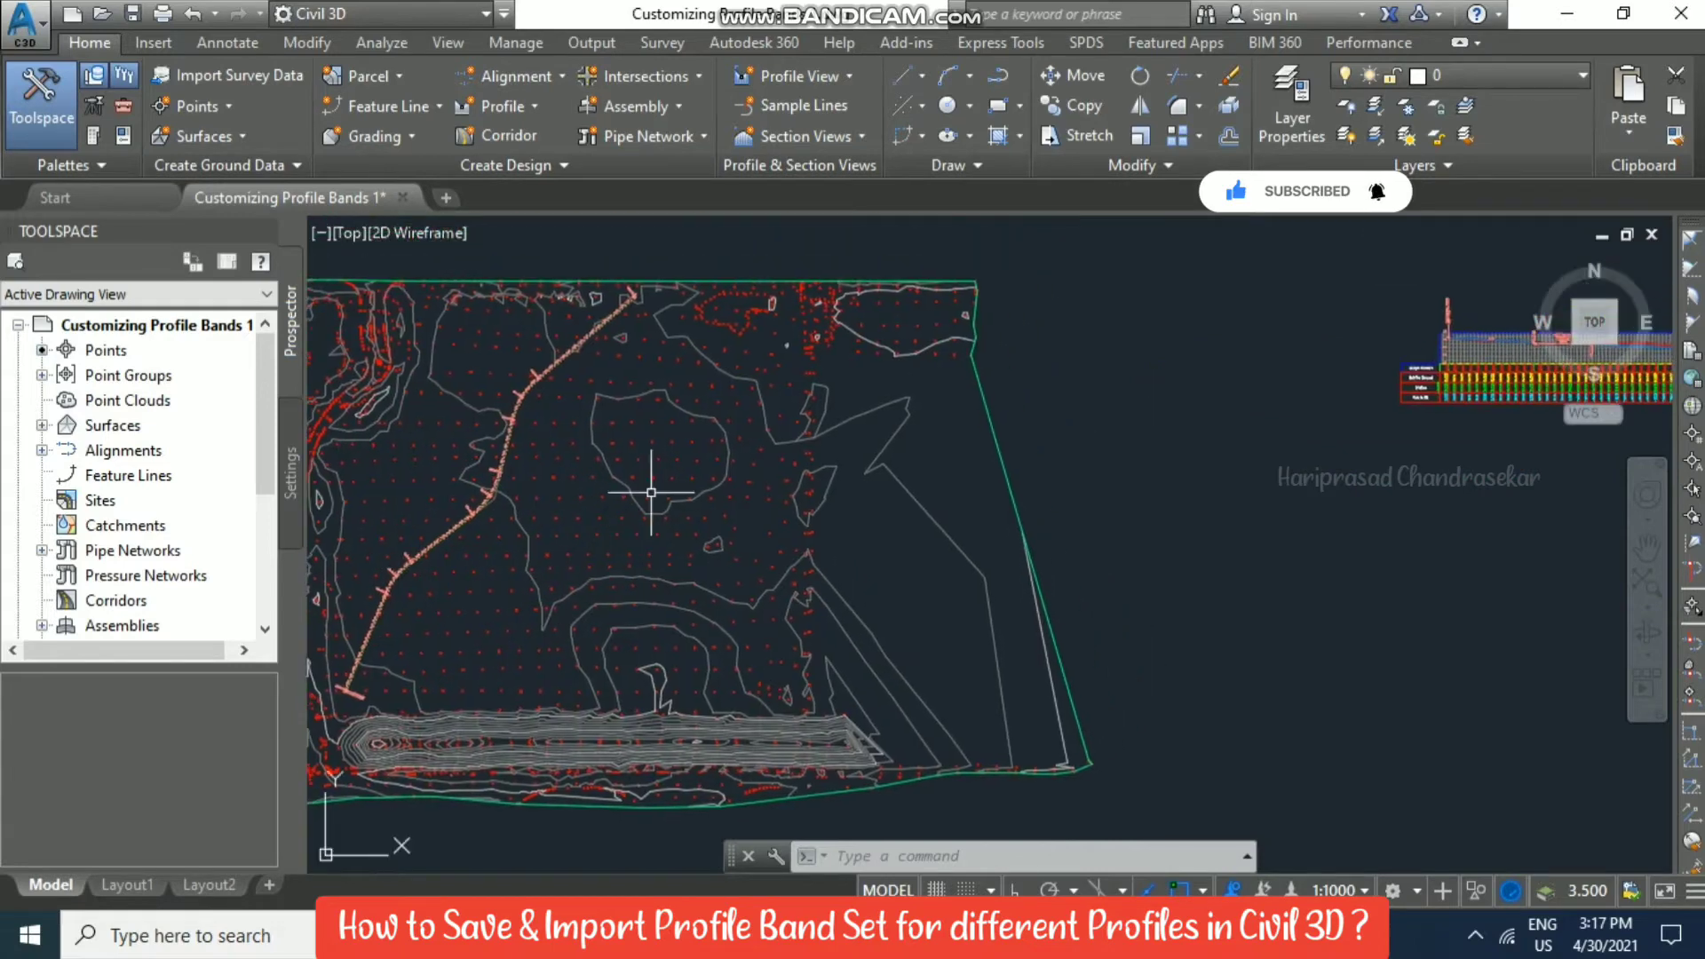
click(491, 107)
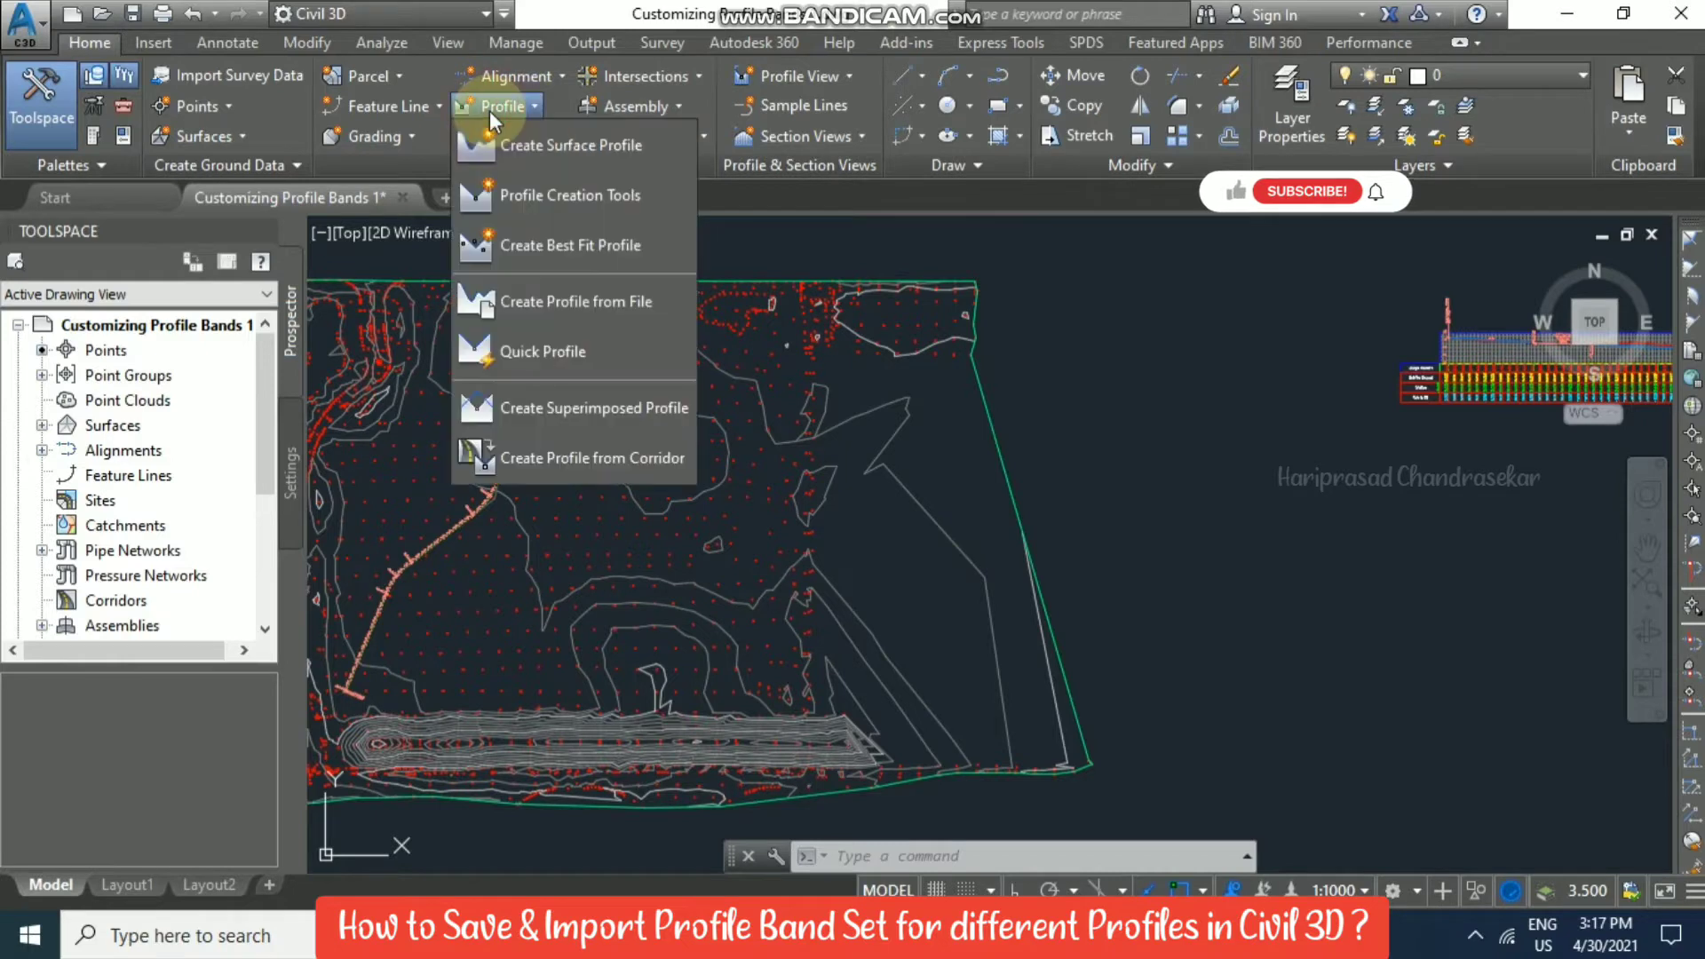
click(765, 366)
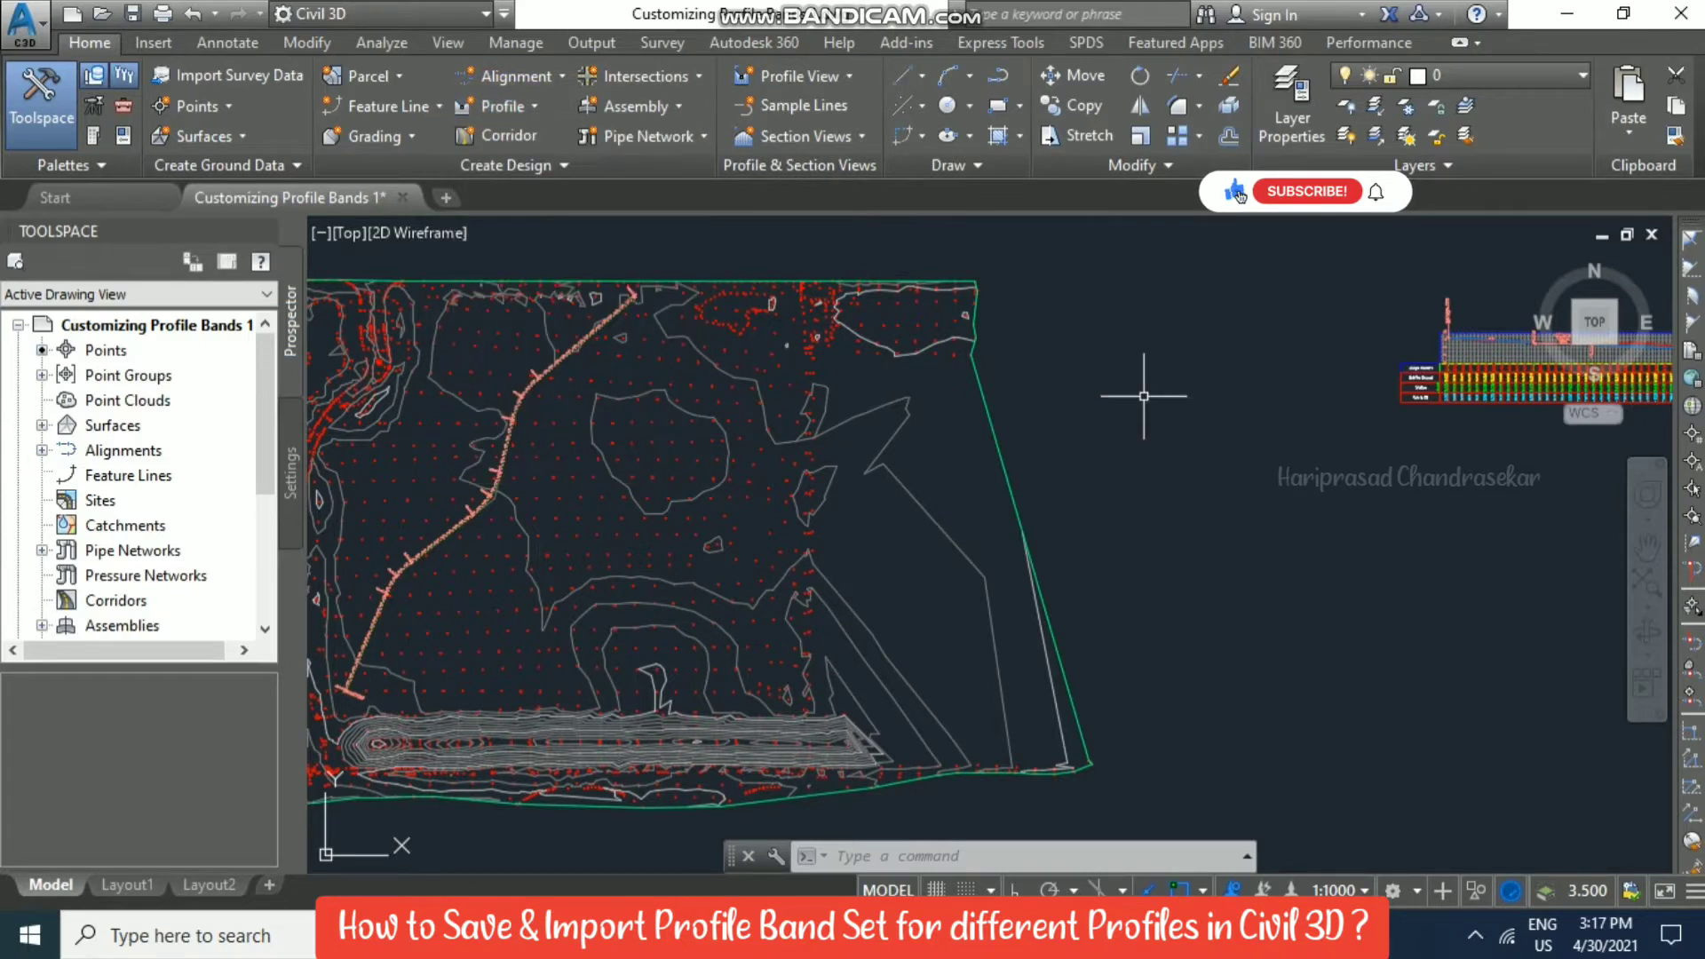
Draw a diagonal line about 919 m long across the surface, on the east side of the existing alignment.
text(l)
key(Return)
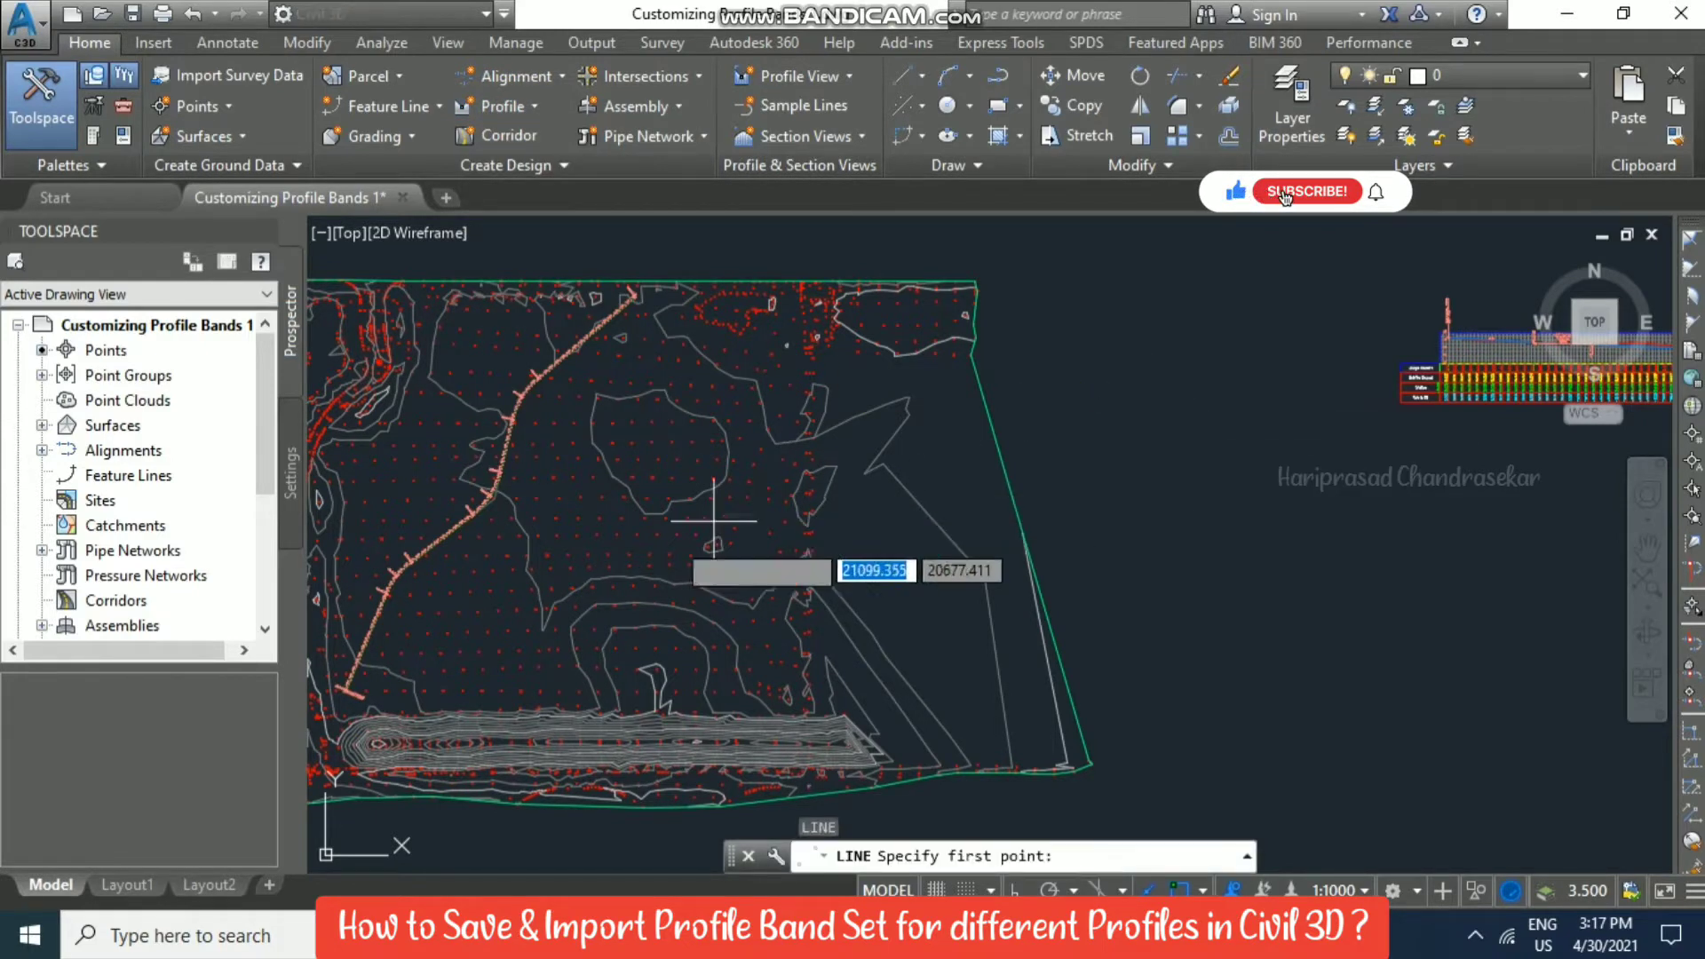
click(480, 651)
scroll(702, 404, up, 2)
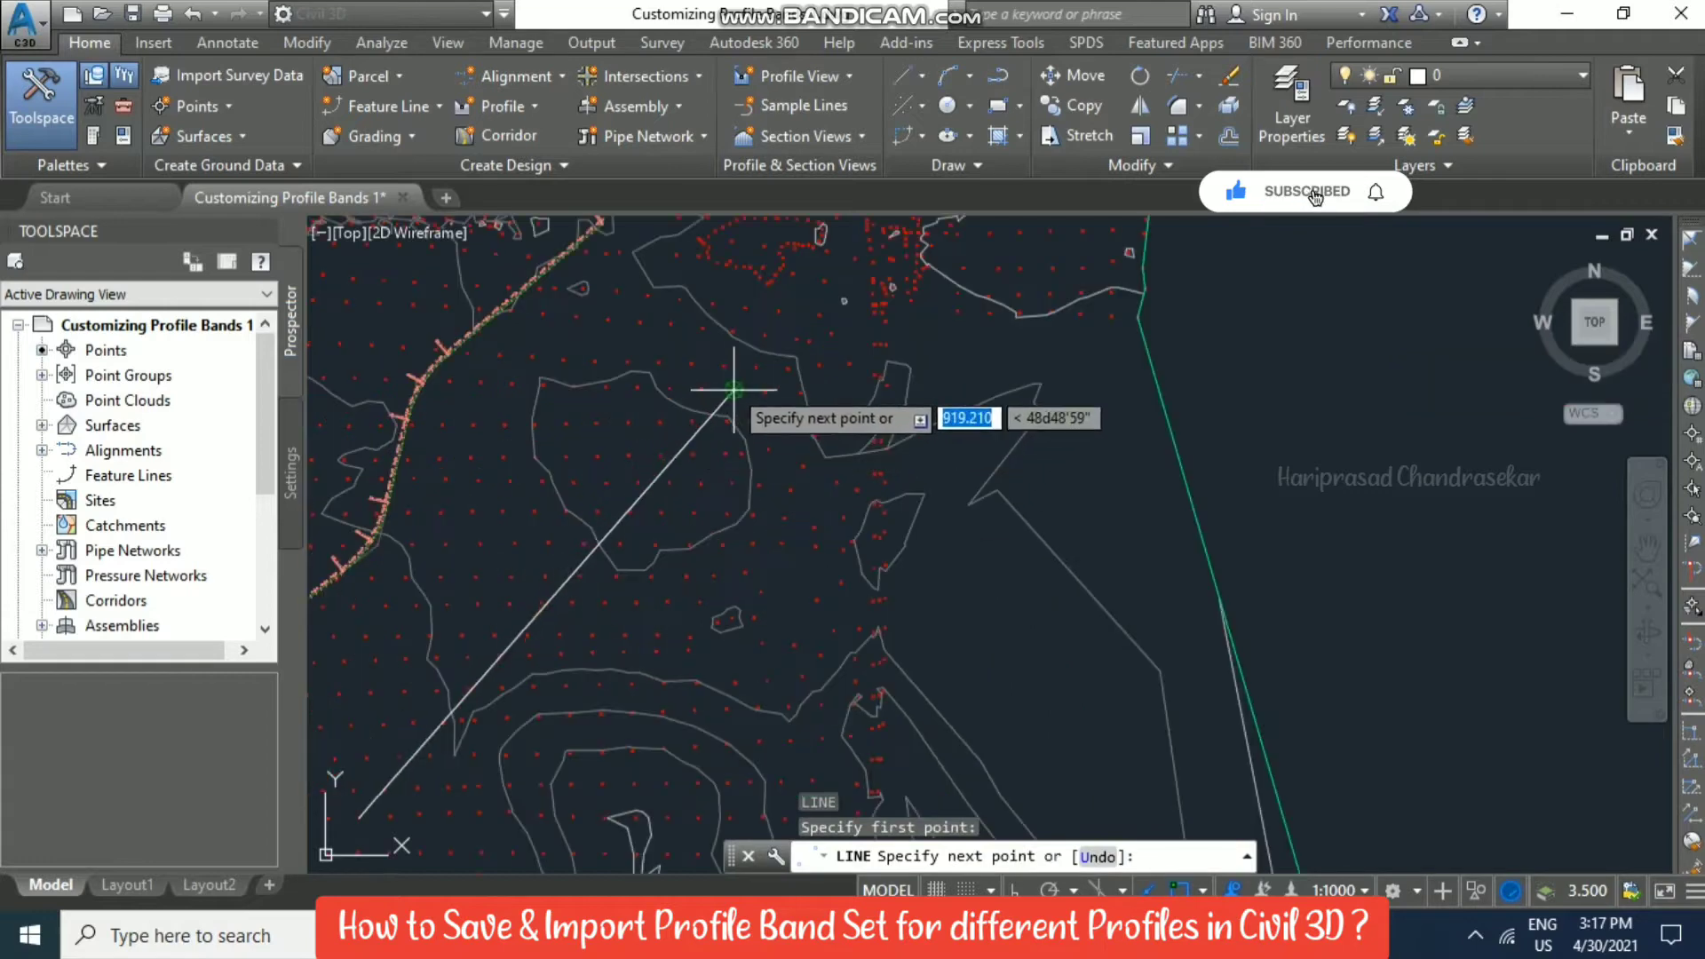
scroll(730, 388, down, 3)
key(Escape)
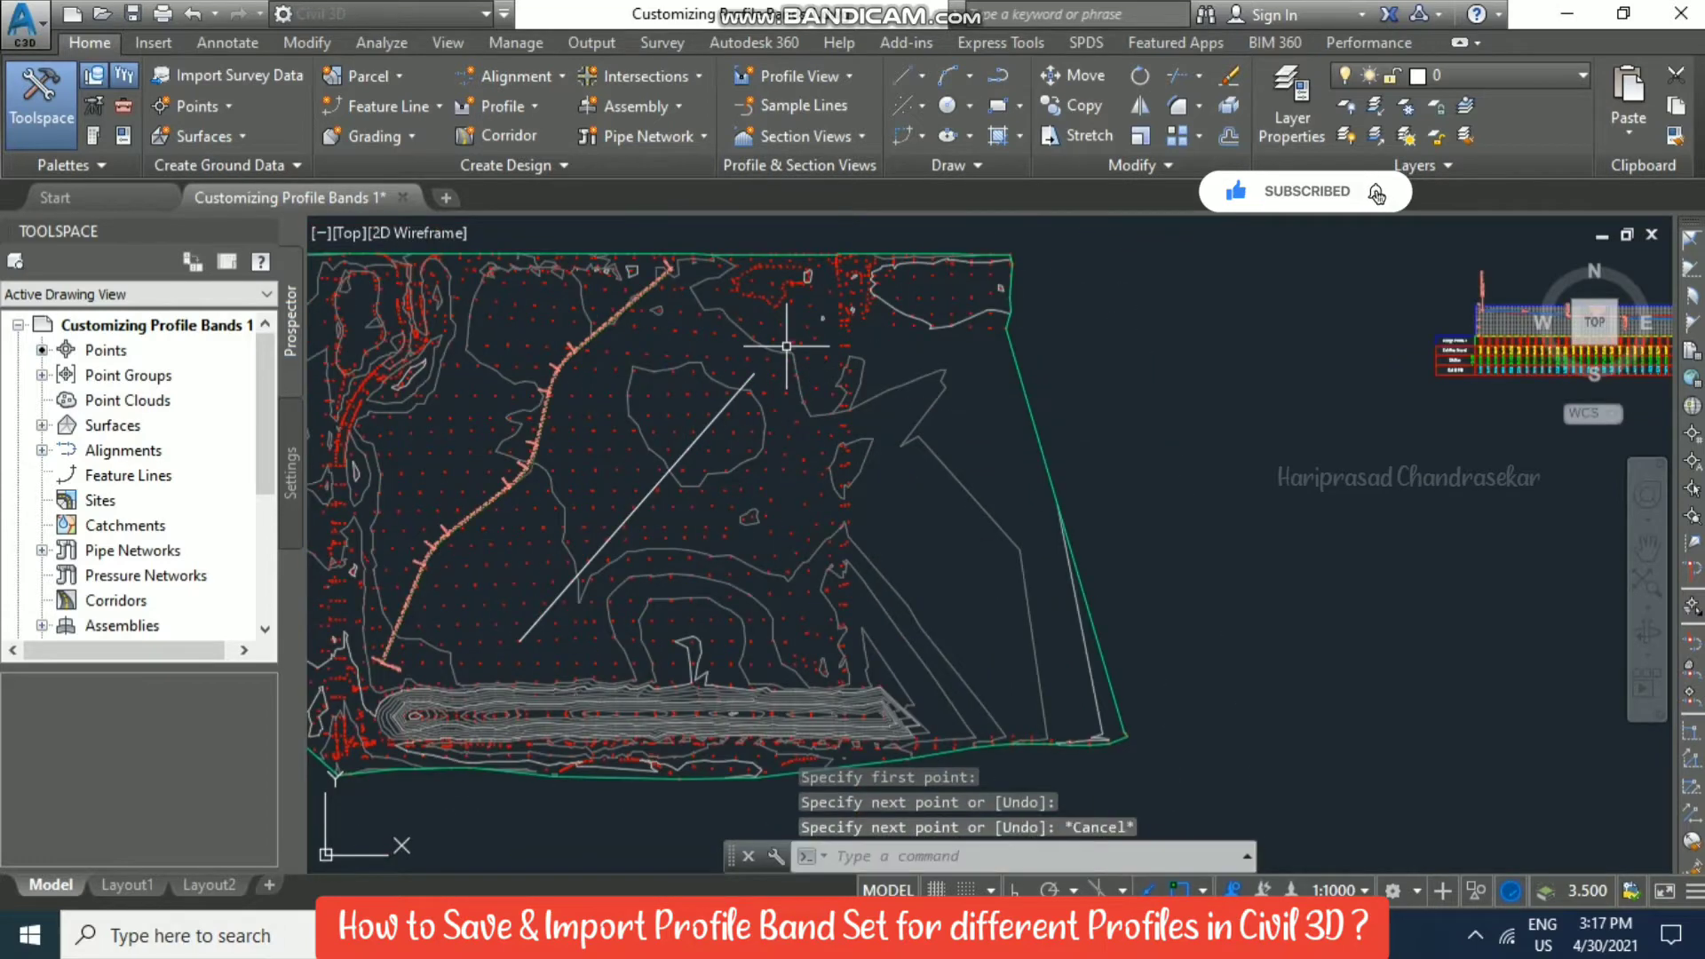
Create a quick profile from the drawn line, sampling Surface1 with the Existing Ground Profile style and the Profile View style.
click(503, 105)
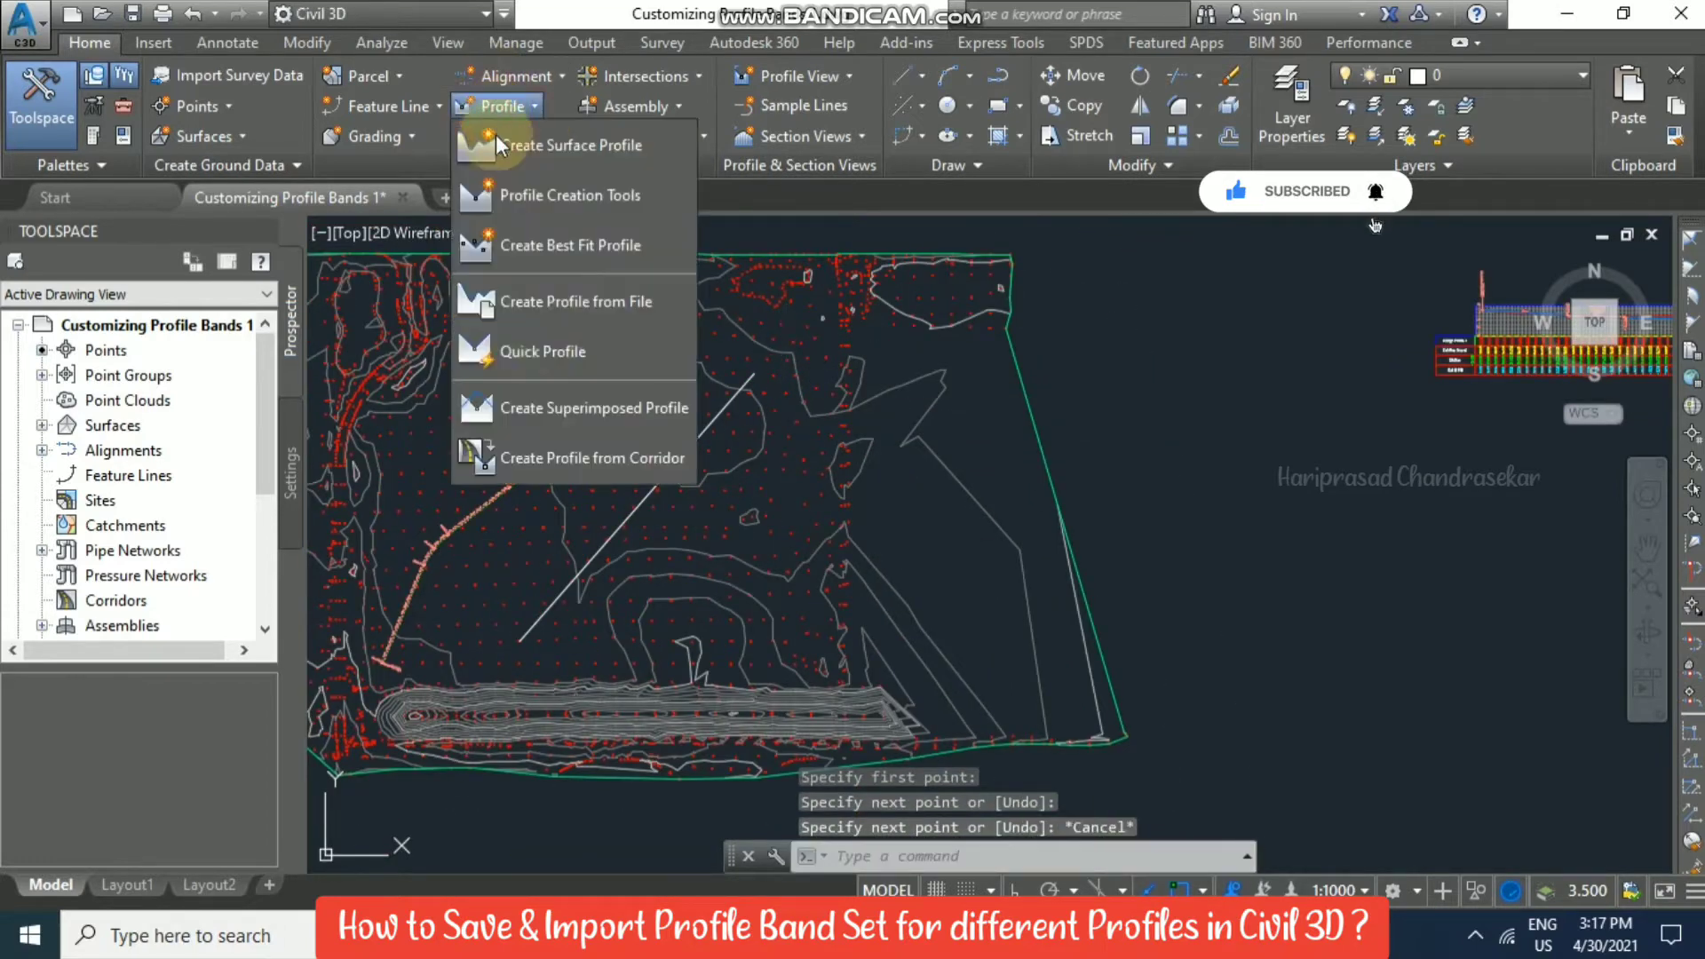
click(531, 346)
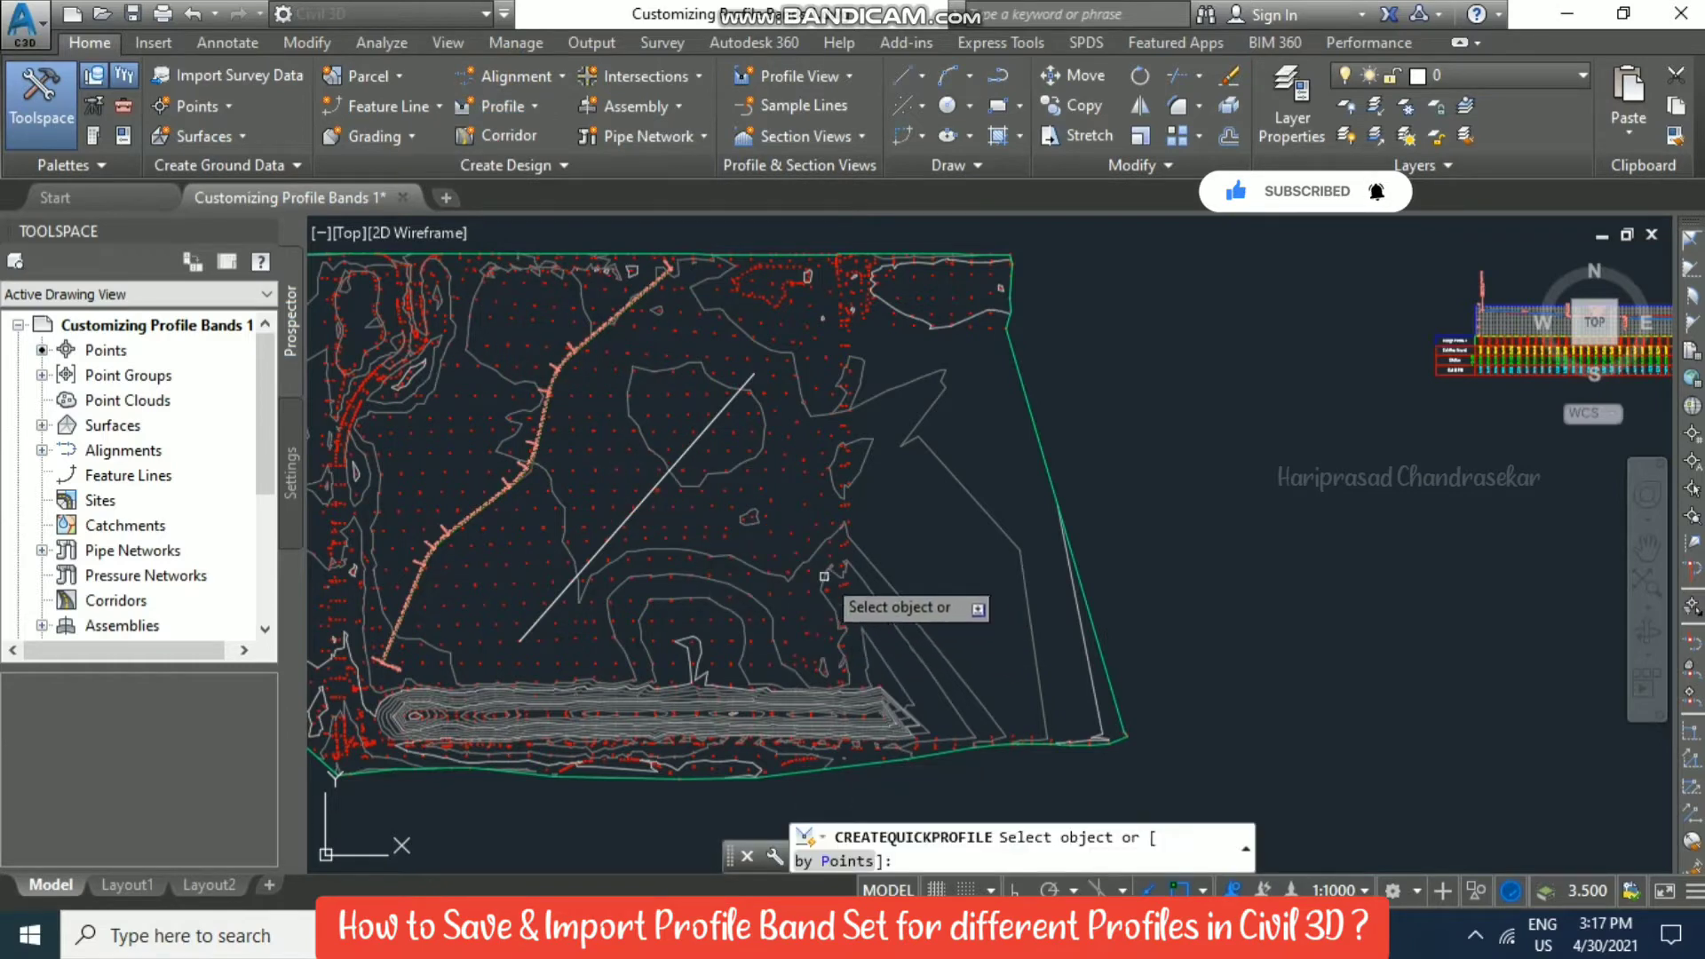
click(675, 464)
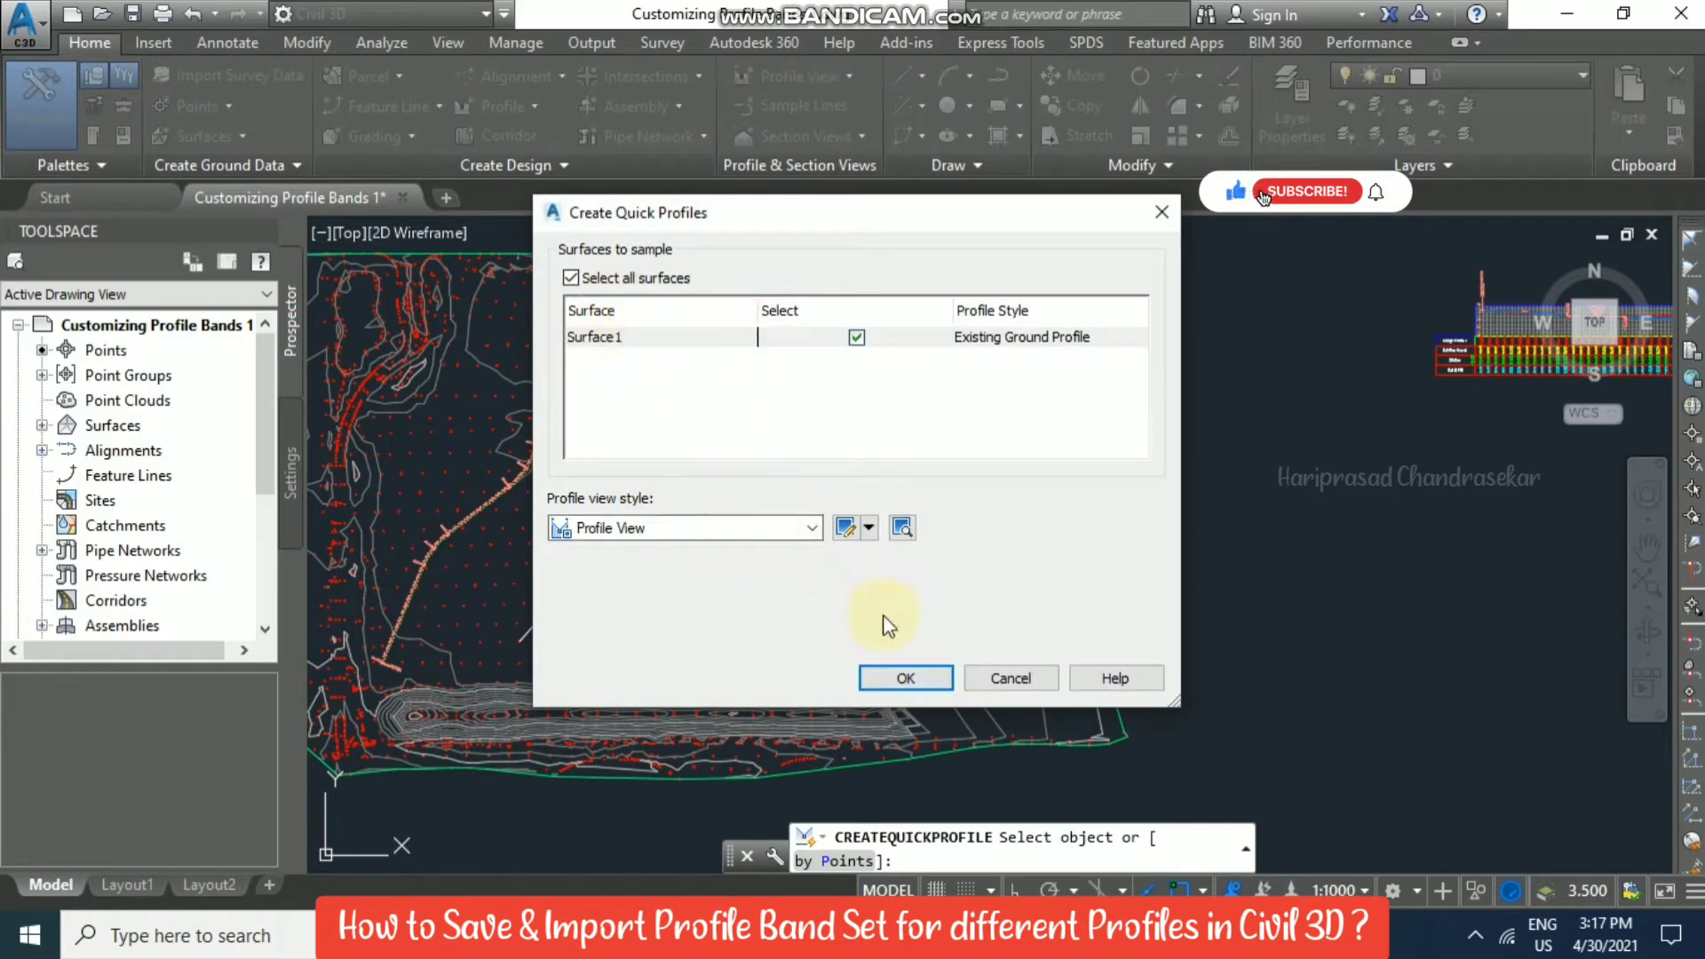
click(812, 528)
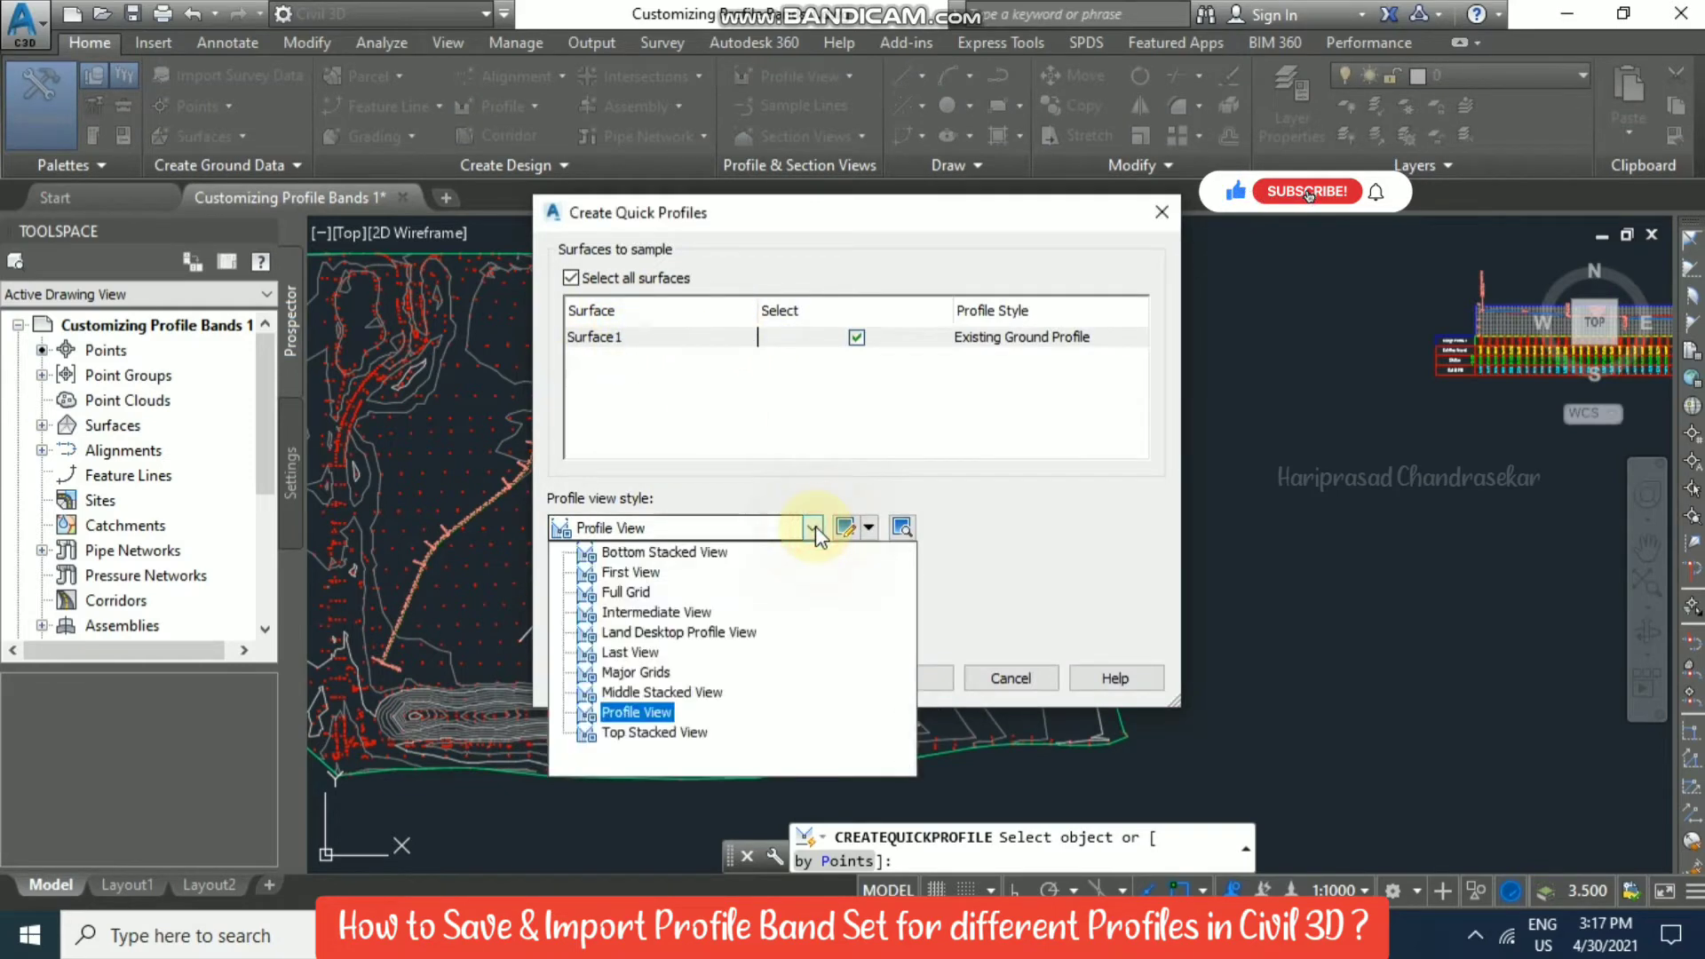
click(815, 525)
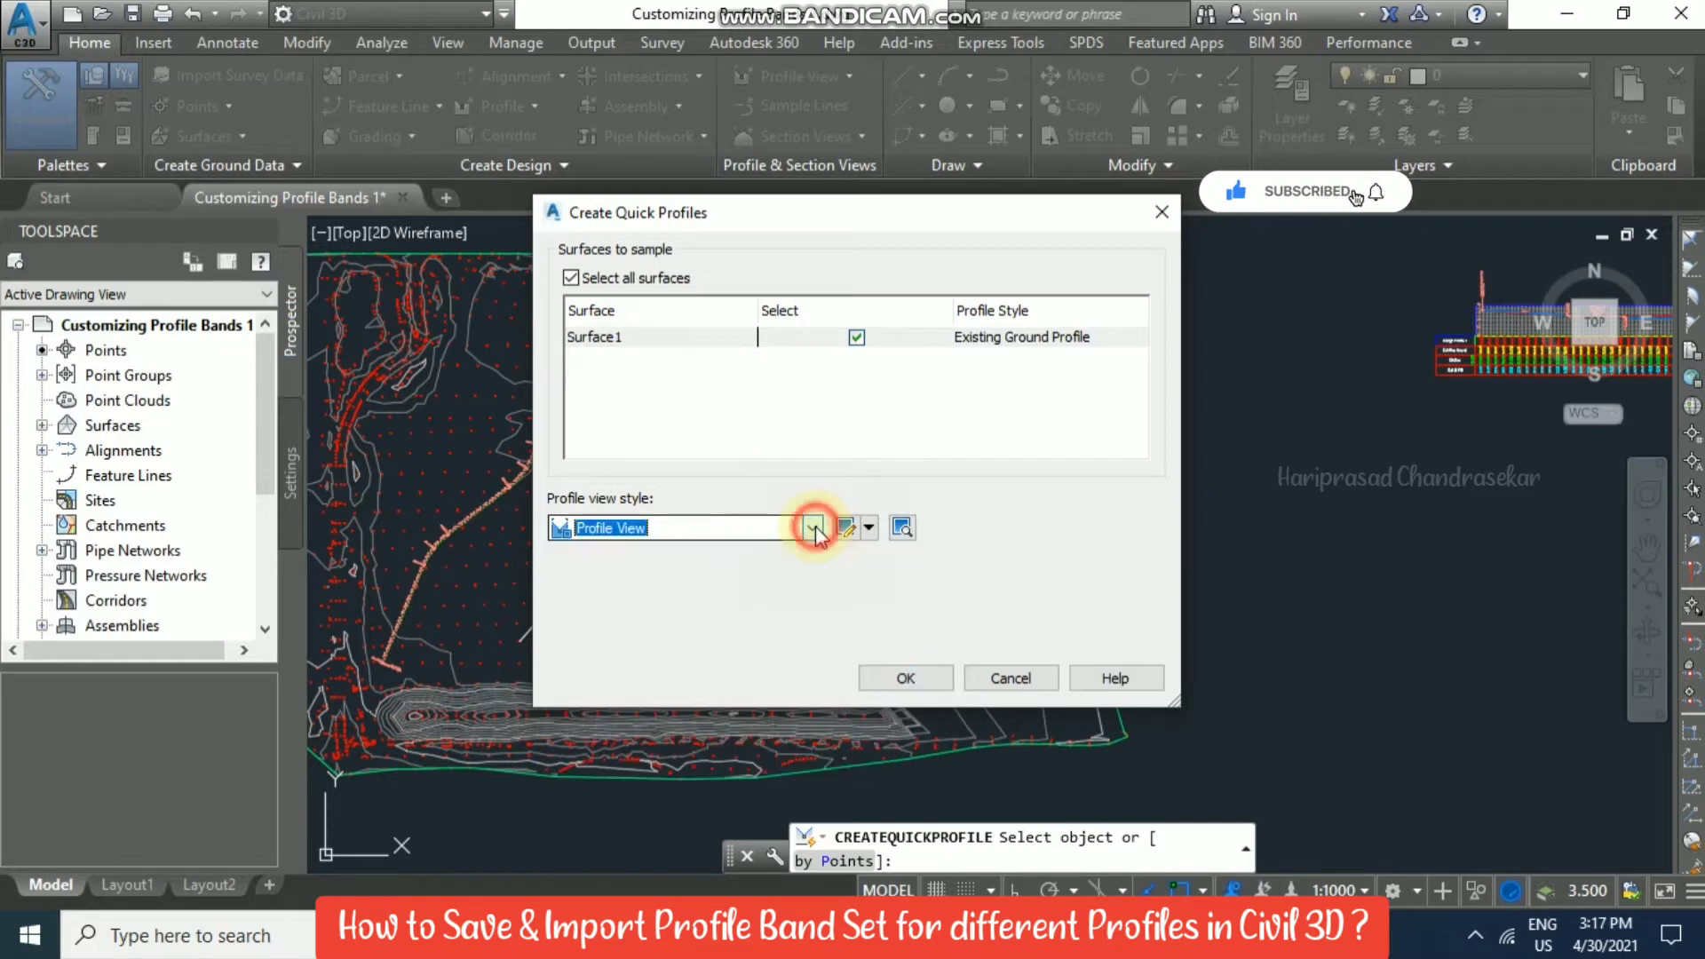
click(906, 682)
Place the quick profile view just below the bands of the Alignment - (1) profile view and dismiss the event viewer.
scroll(1253, 546, down, 3)
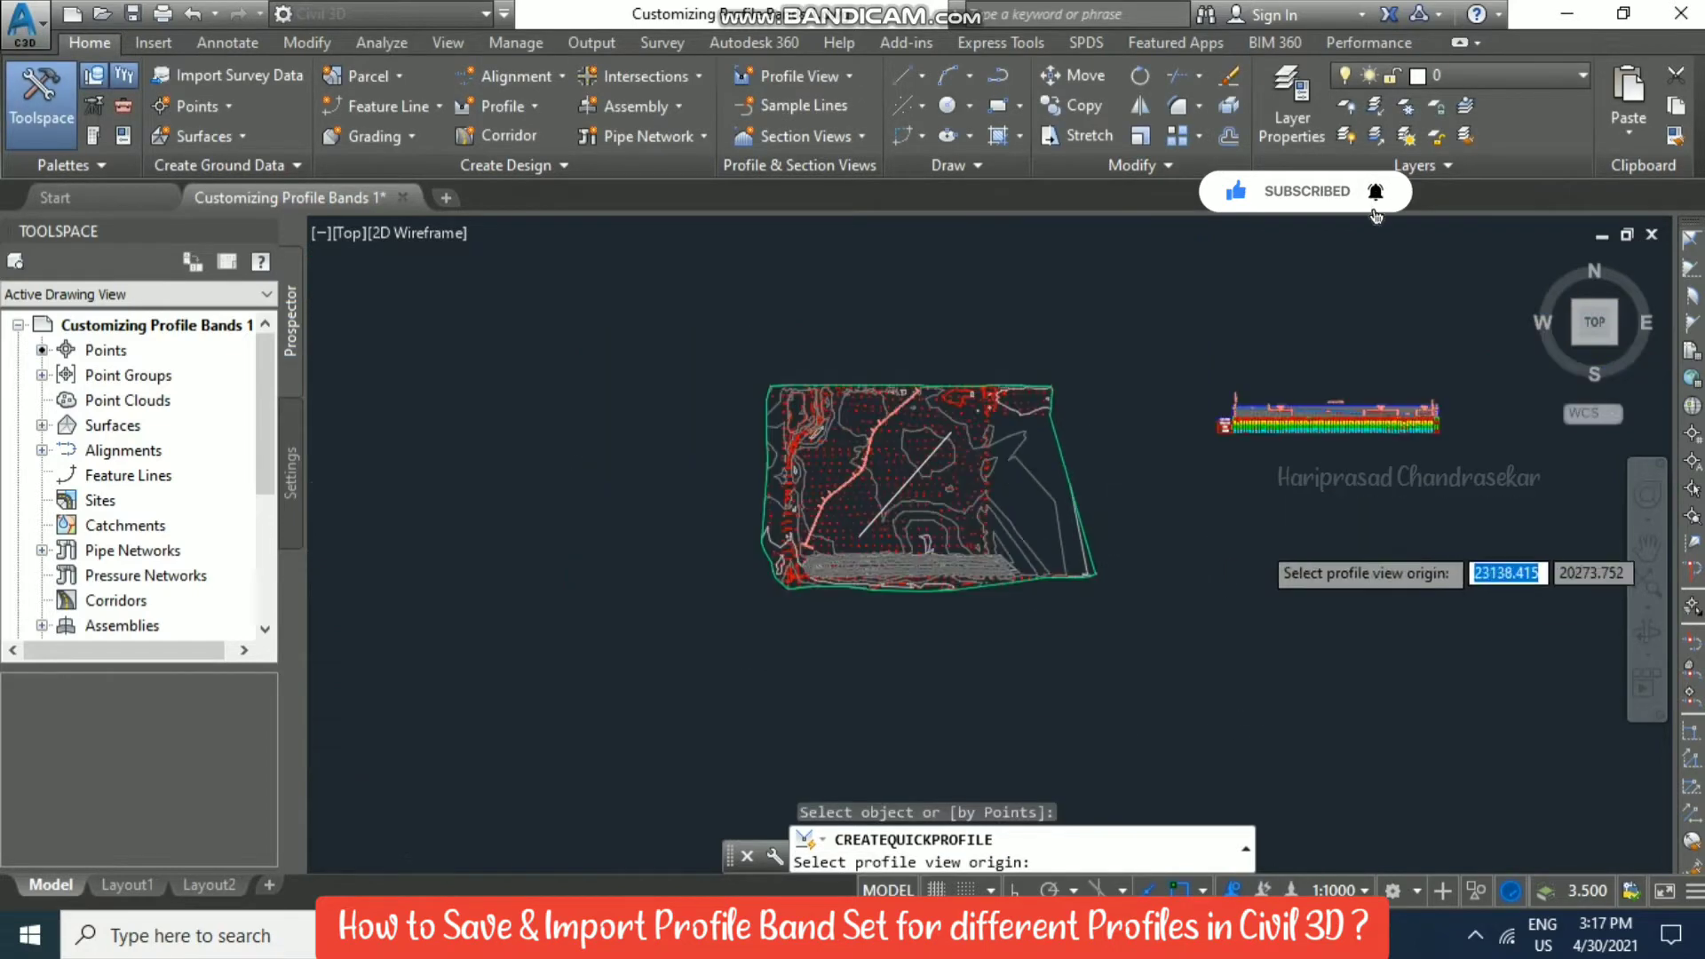
scroll(1252, 546, up, 3)
middle_drag(1162, 396, 808, 460)
scroll(849, 400, up, 3)
scroll(805, 468, down, 3)
click(788, 615)
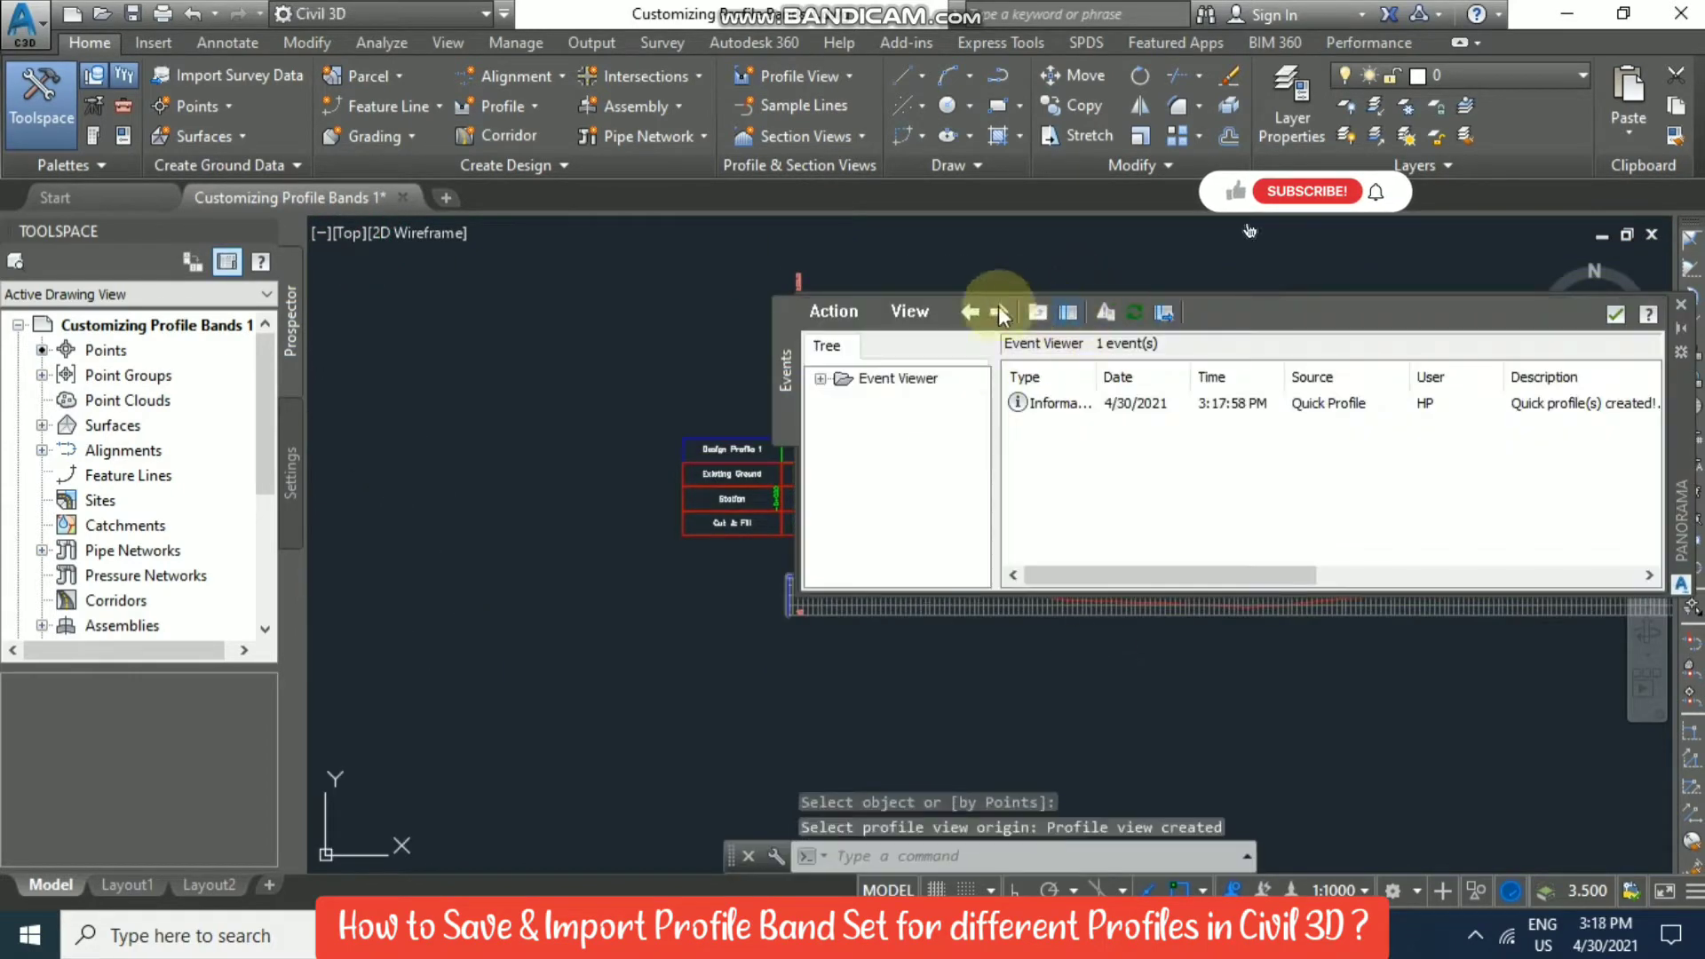
click(1616, 315)
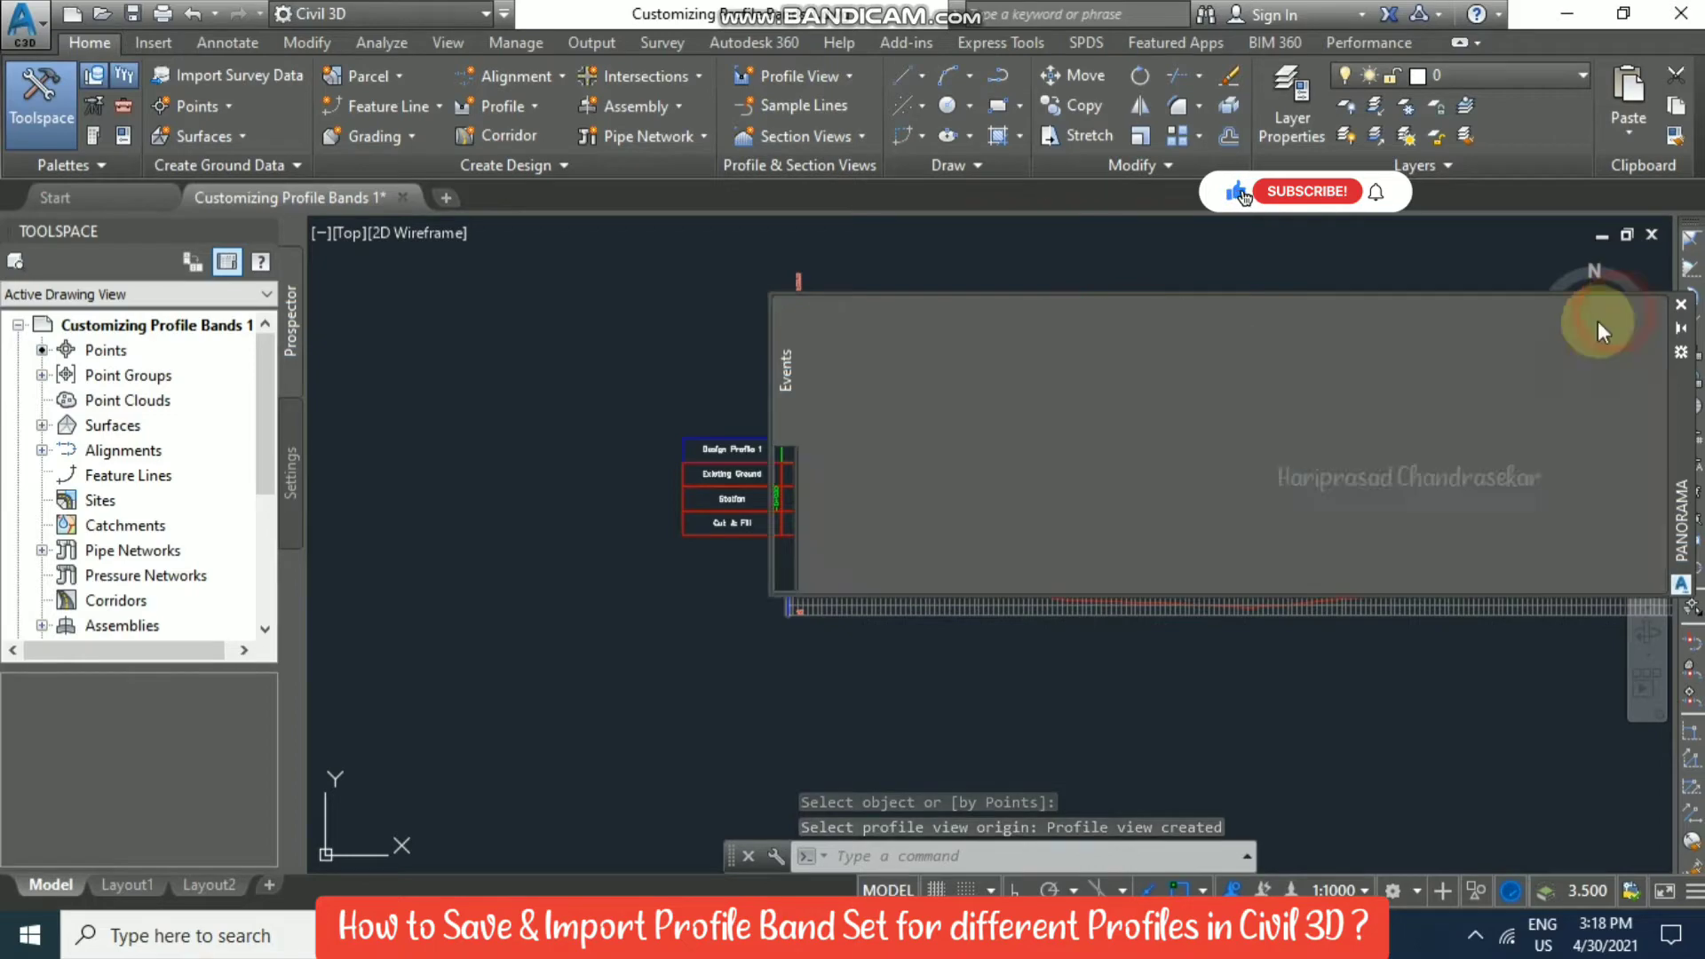
Compare the new Alignment - (2) profile view with the banded Alignment - (1) profile view above it.
mouse_move(1077, 715)
middle_down()
mouse_move(536, 586)
mouse_move(774, 486)
mouse_move(956, 485)
mouse_move(957, 589)
middle_up()
scroll(955, 486, up, 2)
mouse_move(910, 461)
middle_down()
mouse_move(971, 545)
mouse_move(979, 529)
middle_up()
middle_drag(655, 356, 905, 372)
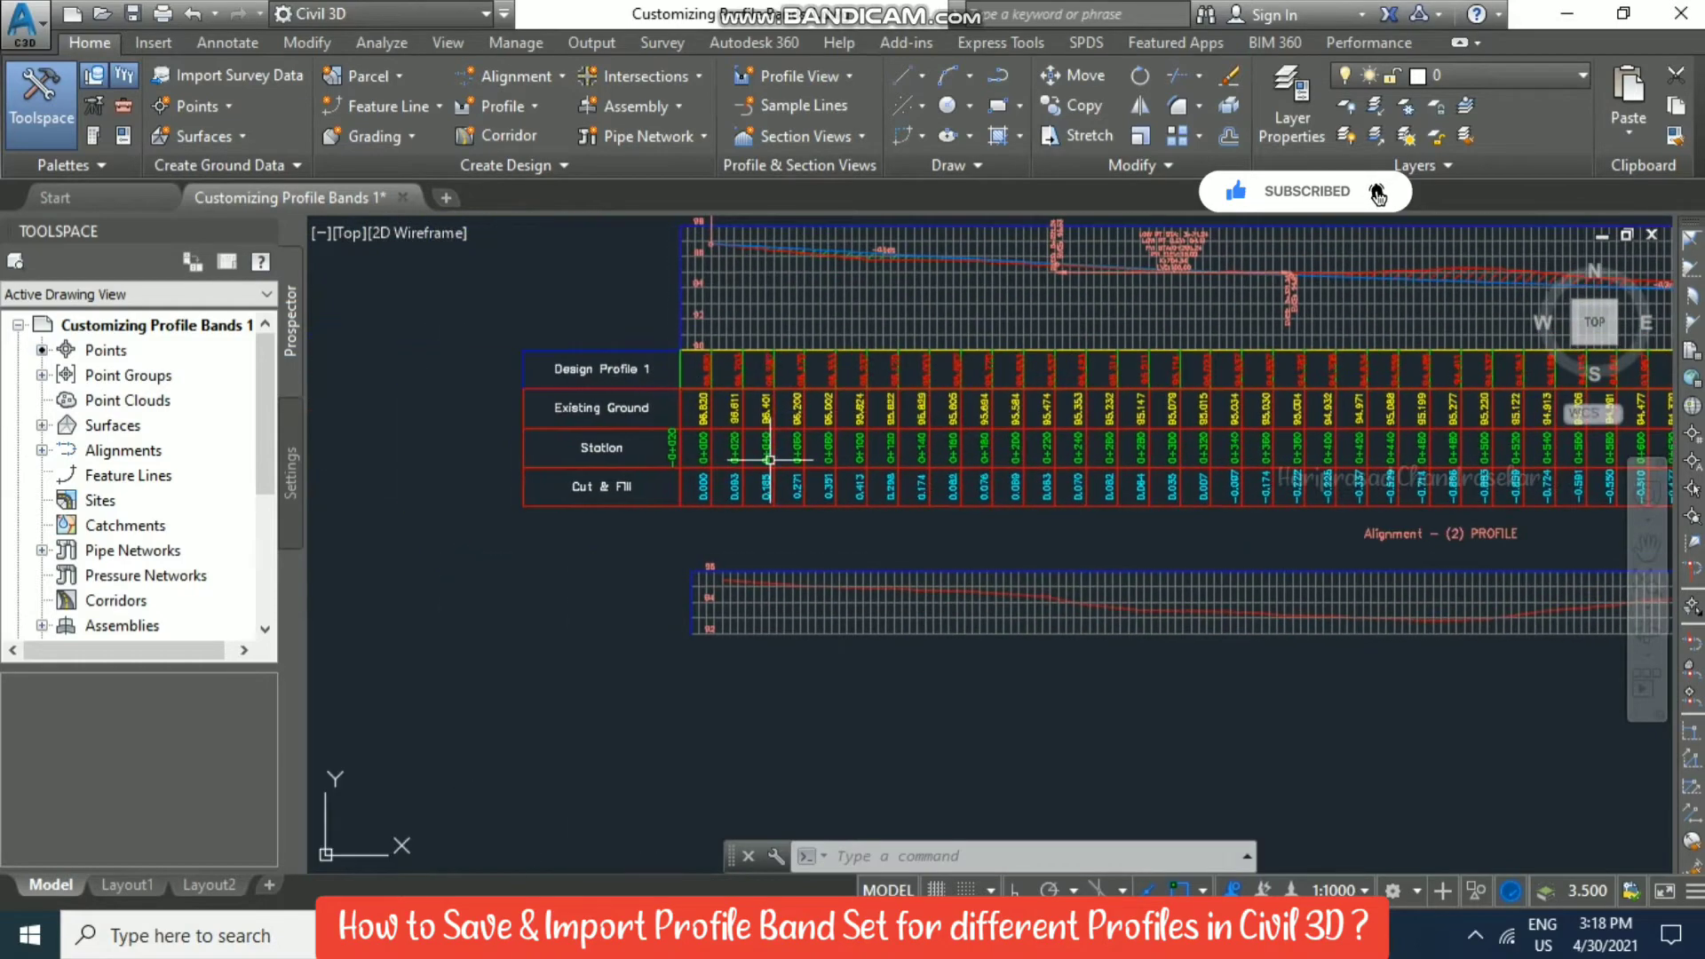
middle_drag(1300, 627, 1099, 566)
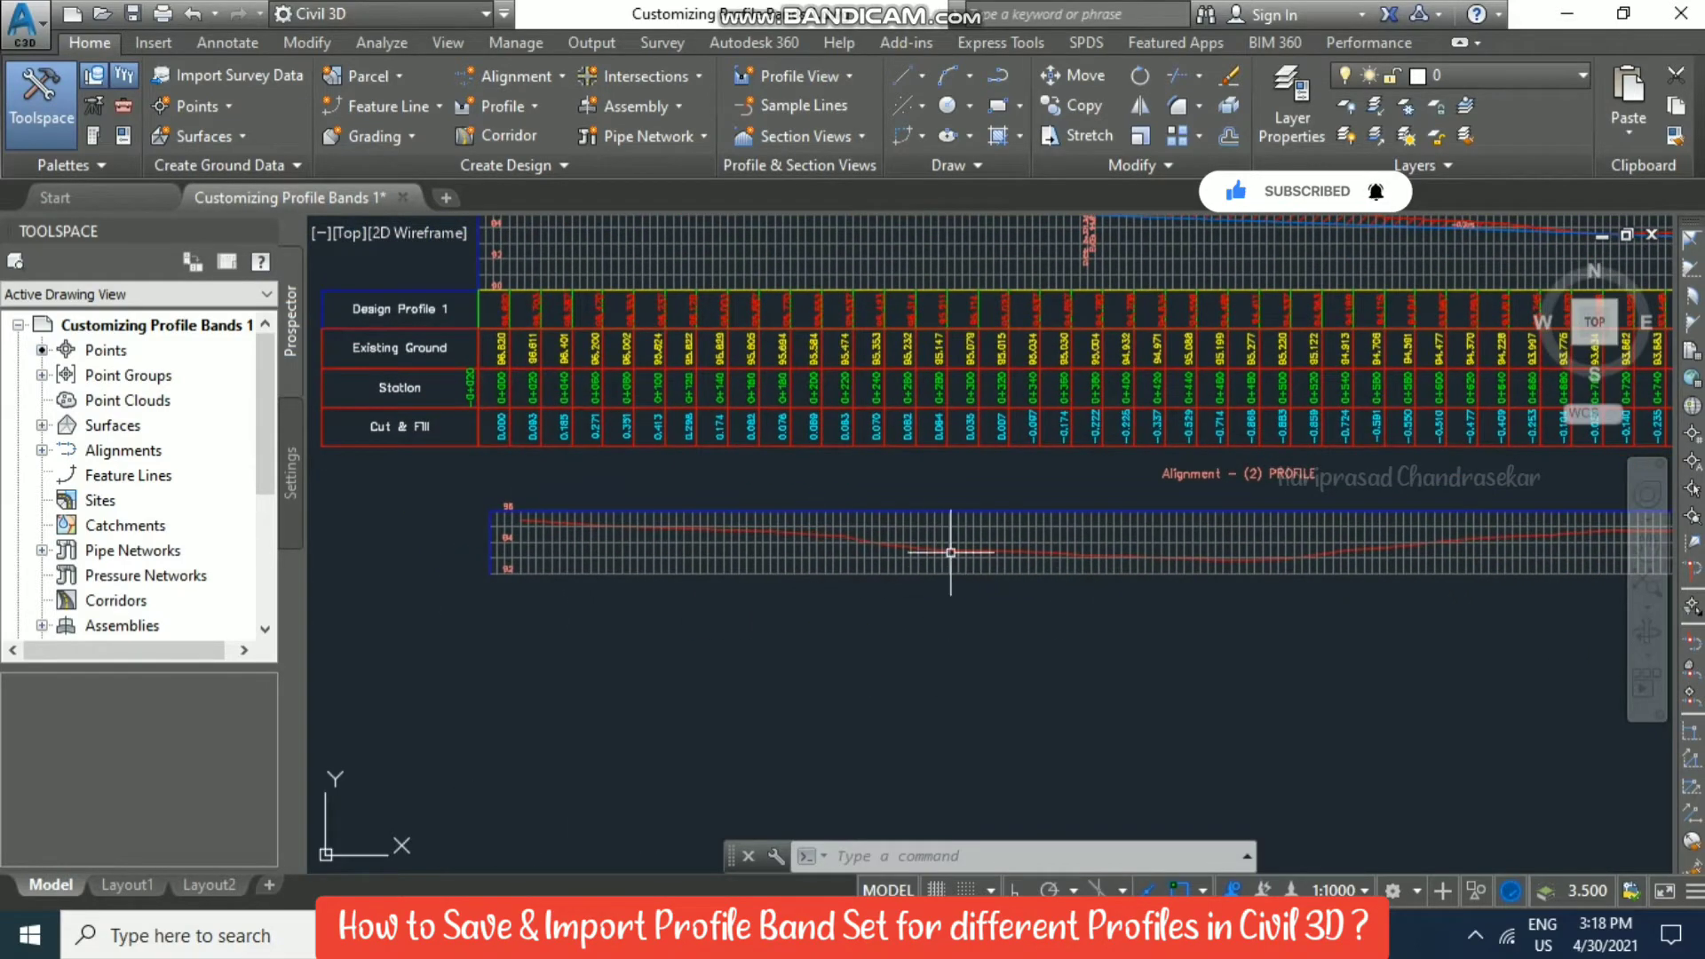
middle_drag(821, 492, 872, 522)
middle_drag(830, 403, 829, 507)
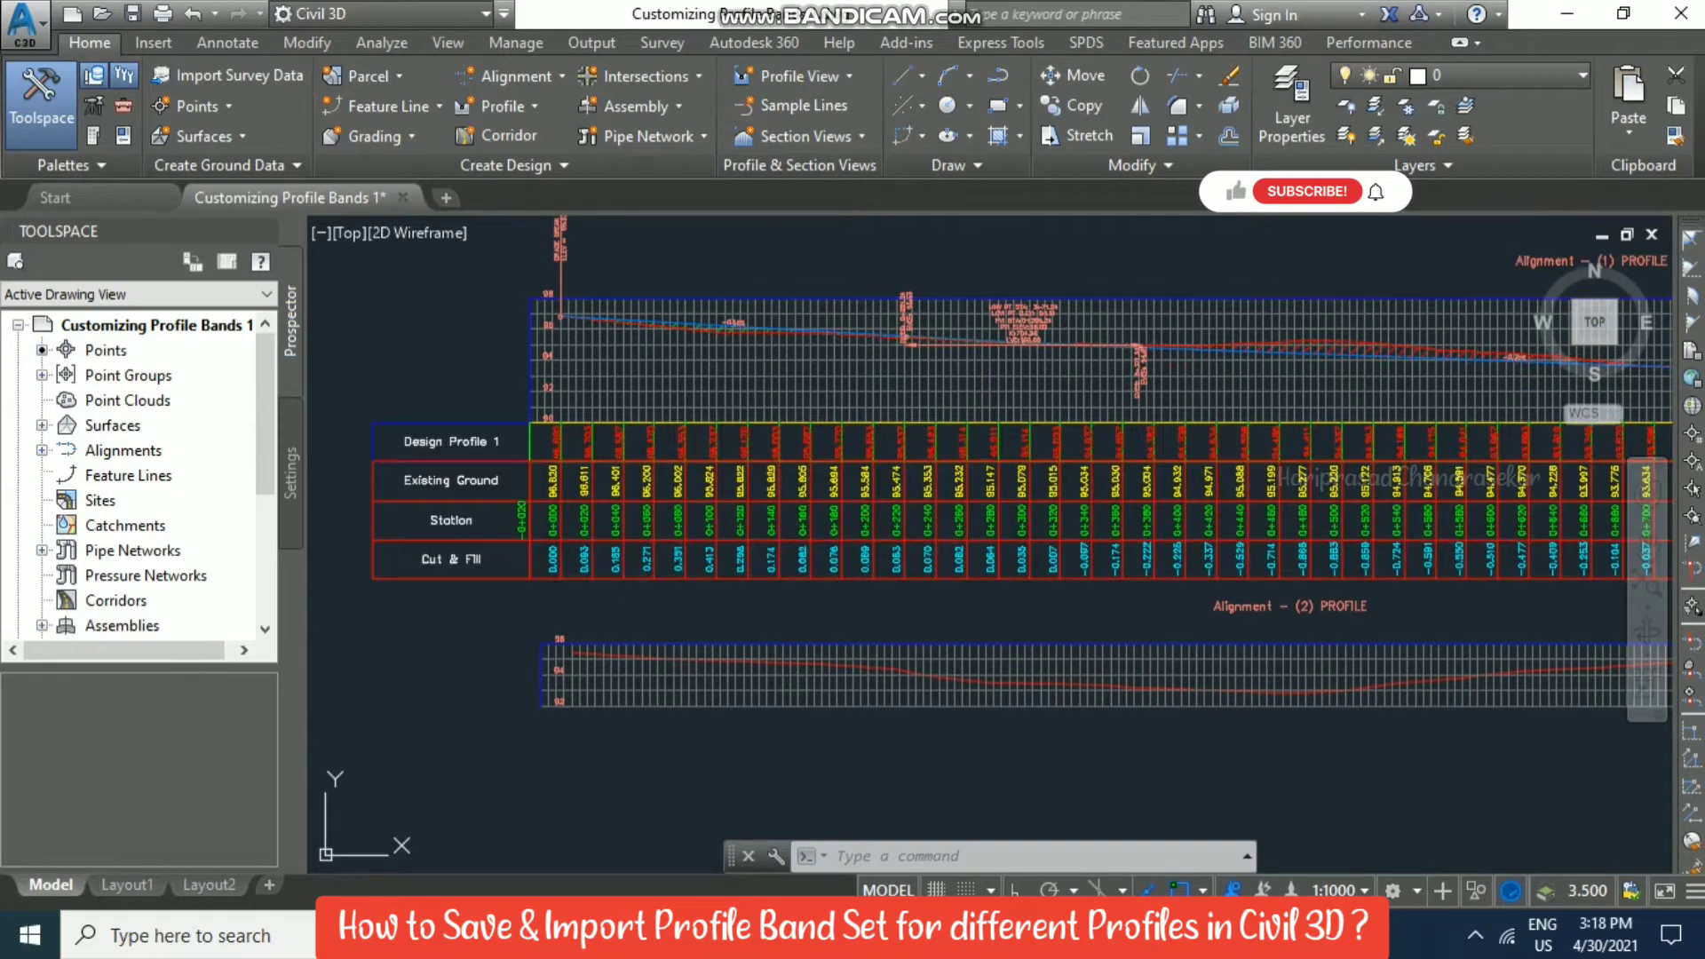
Open the band settings of the Alignment - (1) profile view and start saving its bands as a new band set.
click(761, 363)
click(734, 142)
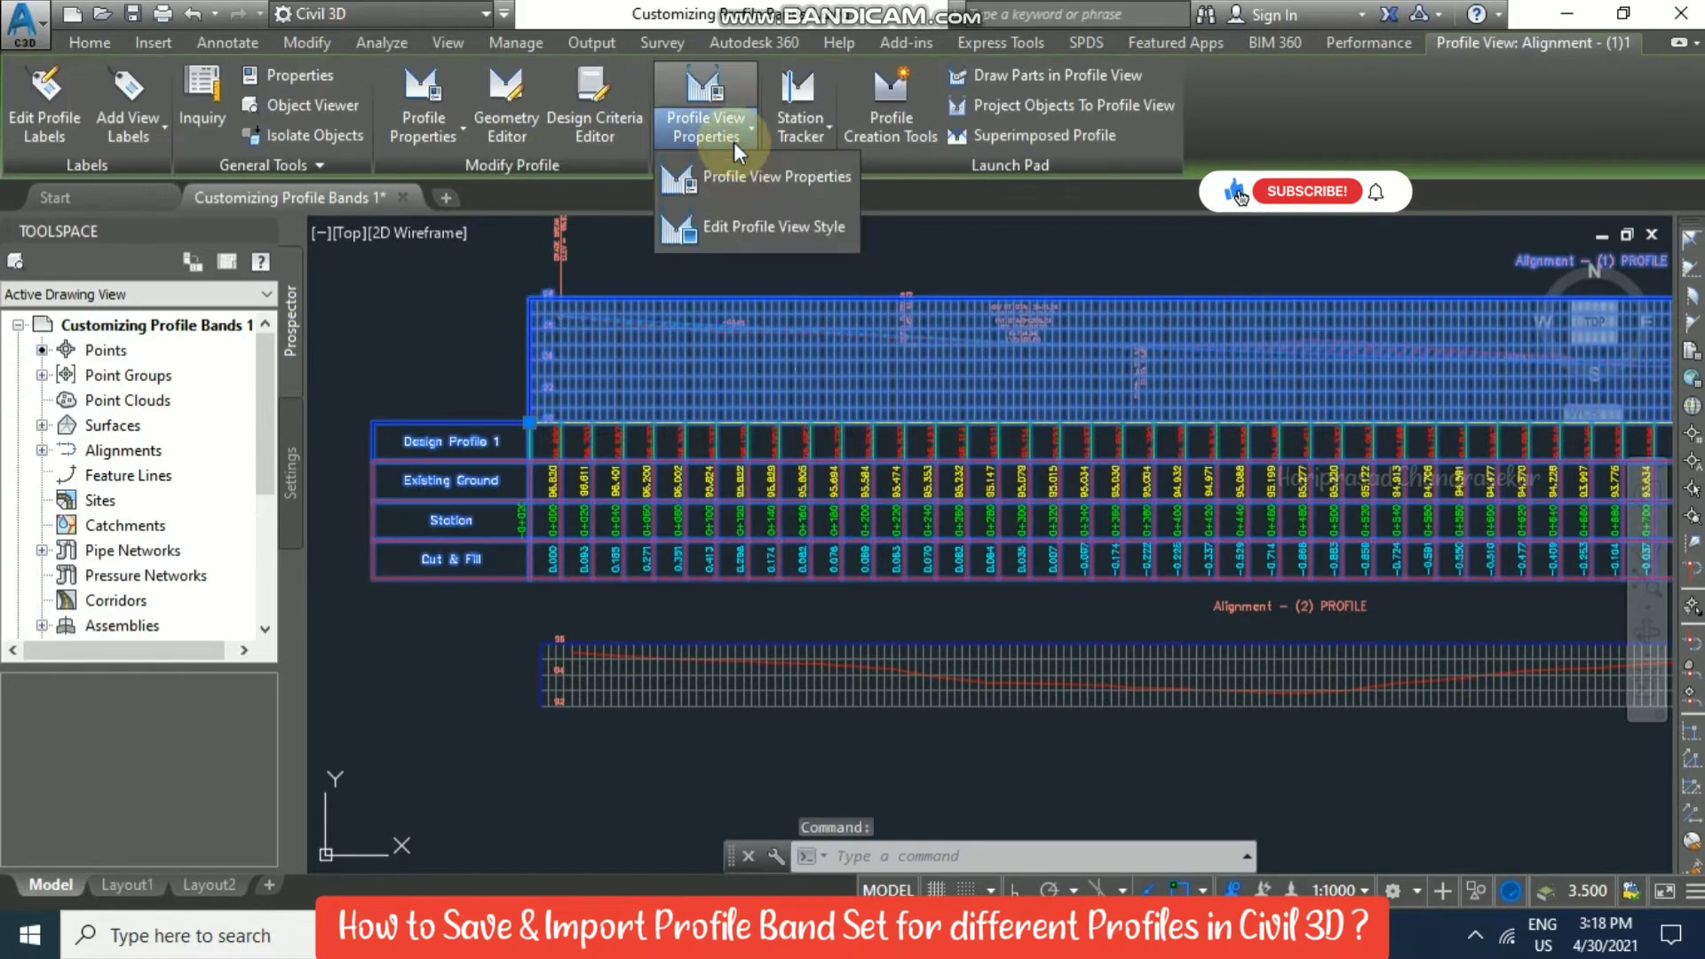
click(785, 183)
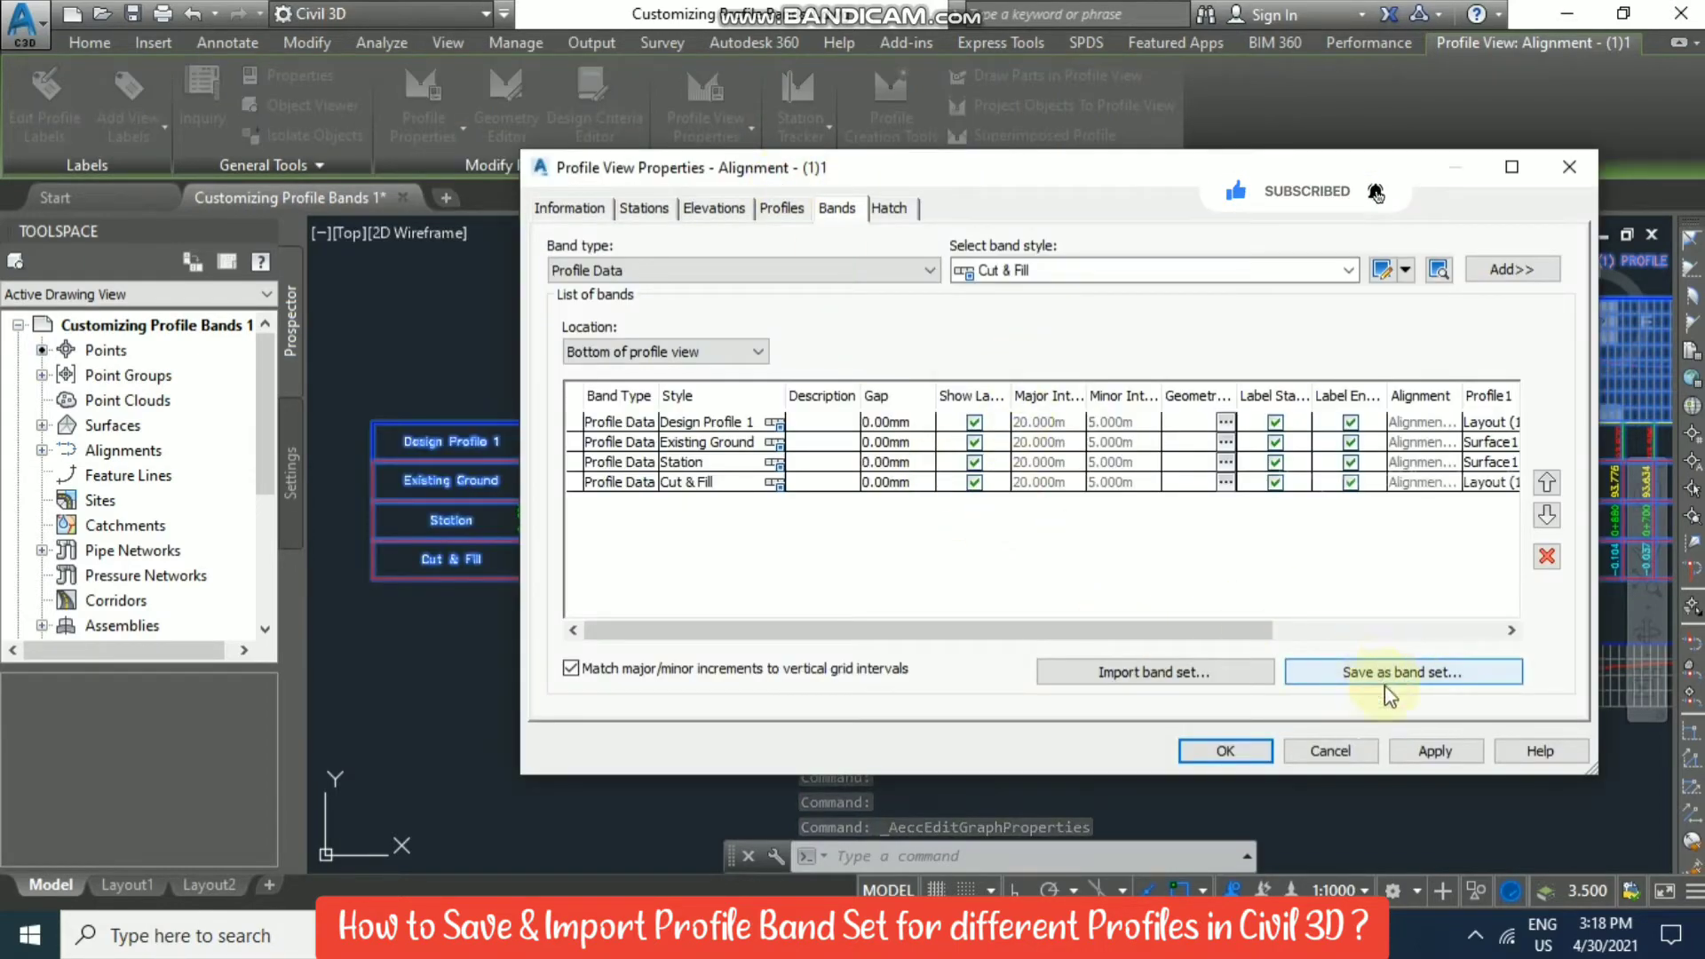
click(1409, 681)
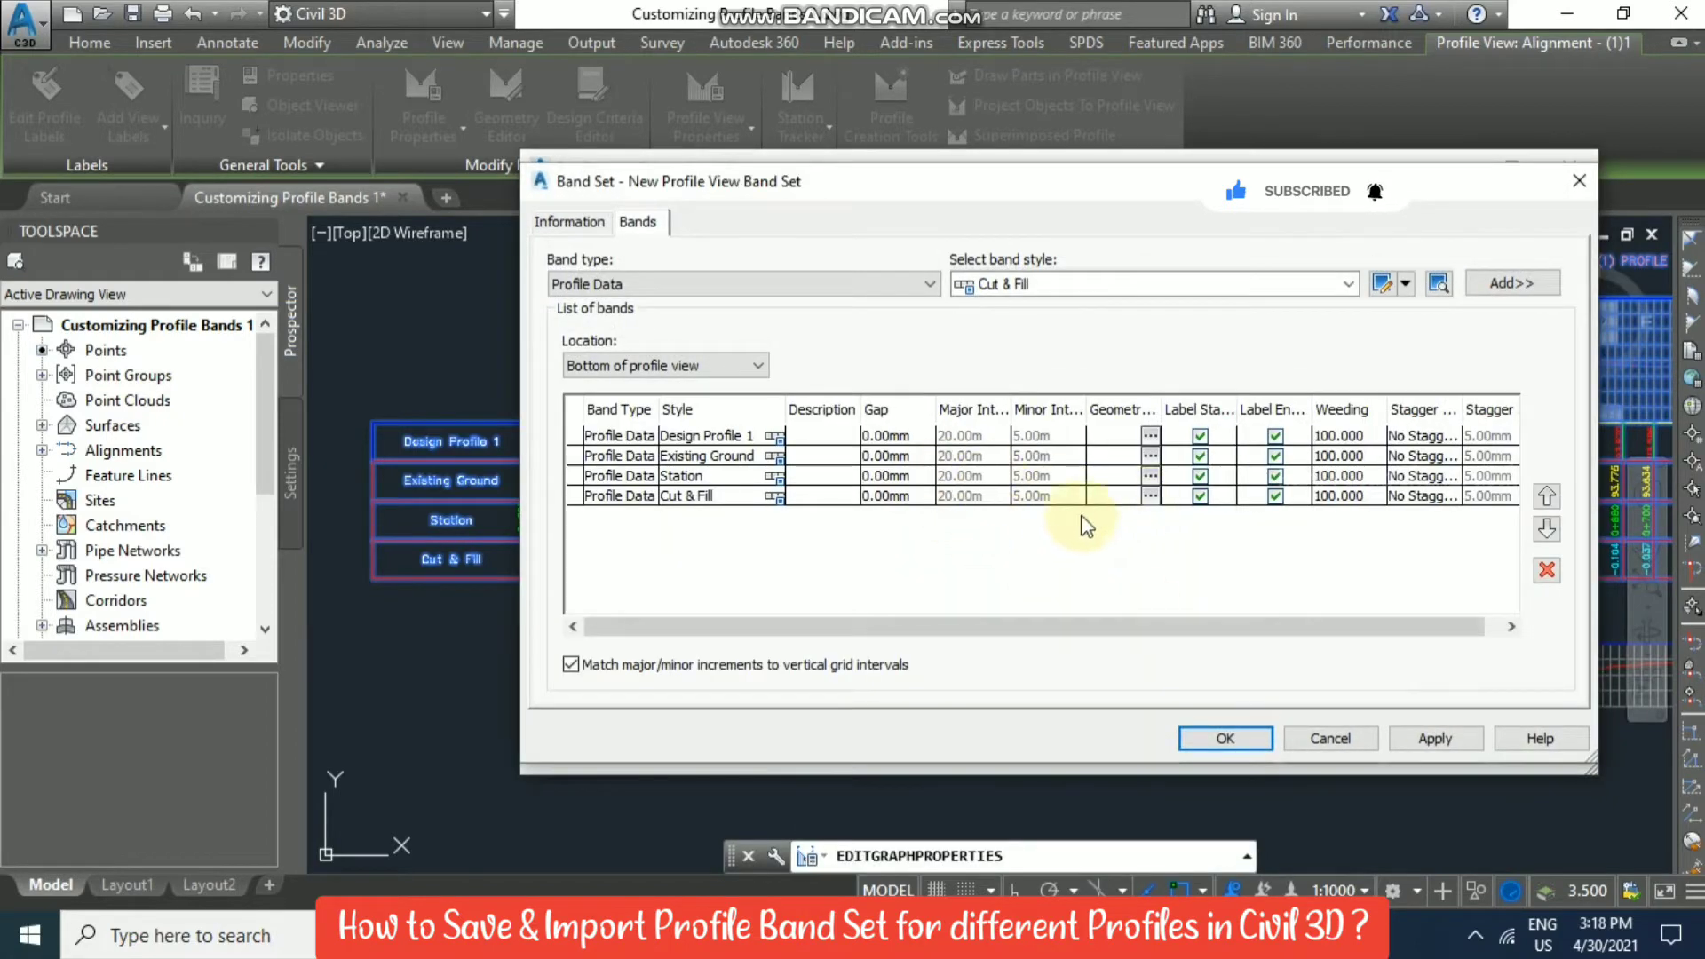
click(1324, 737)
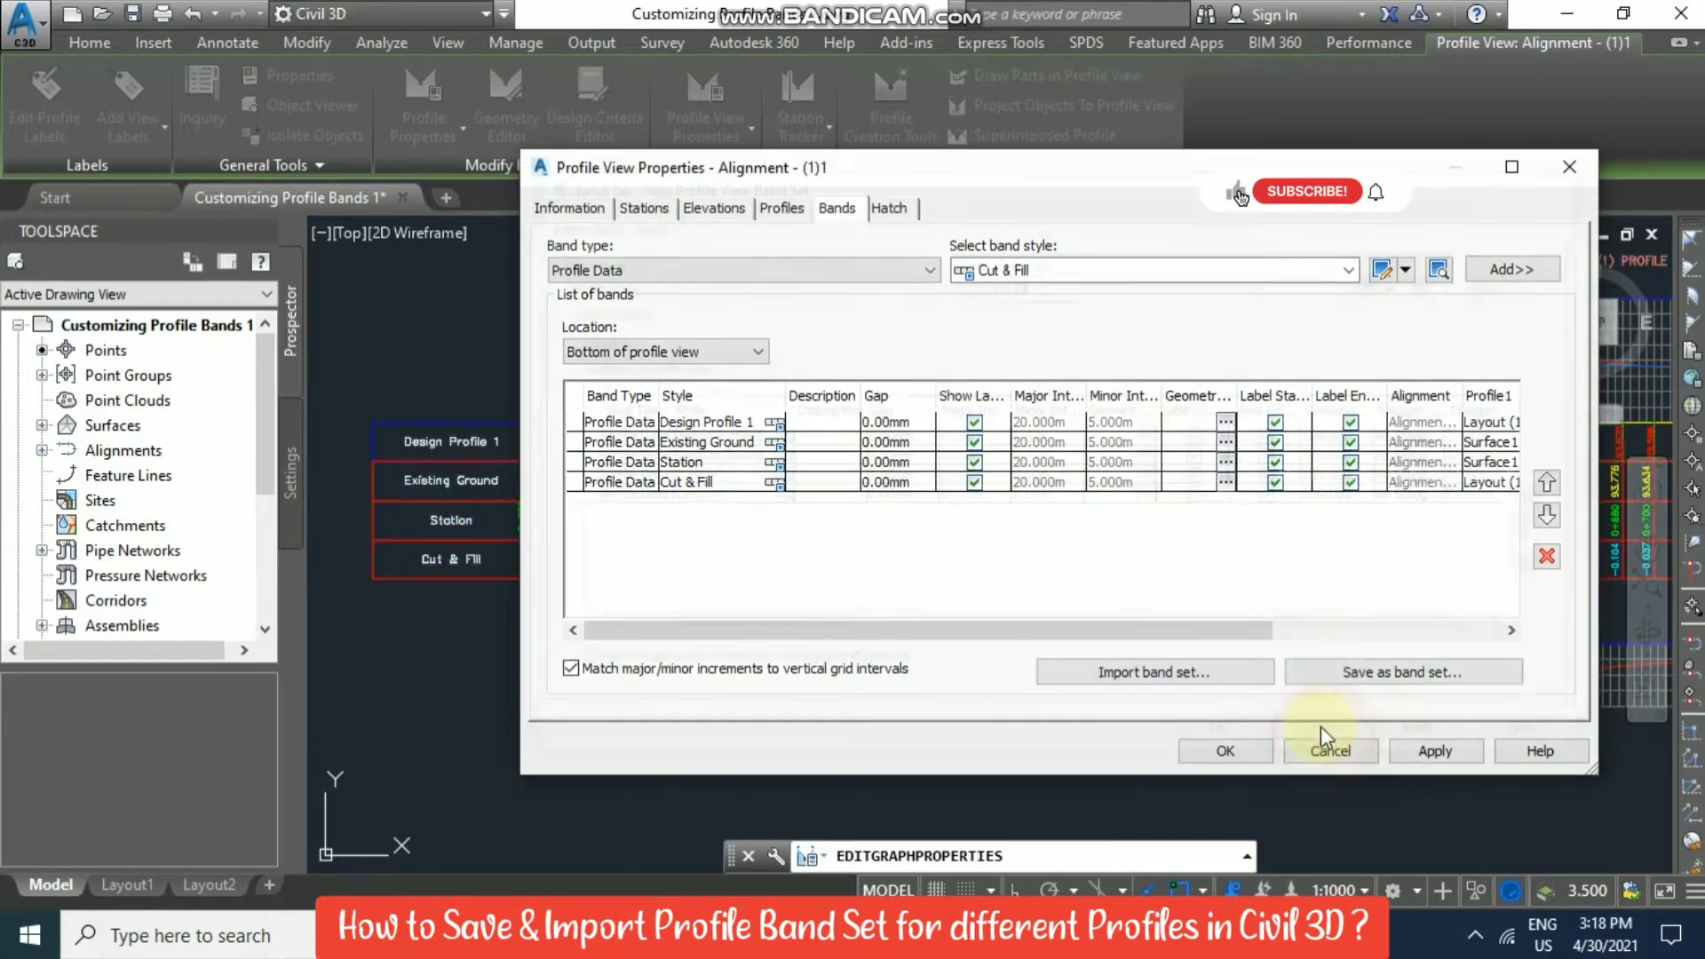
click(1337, 682)
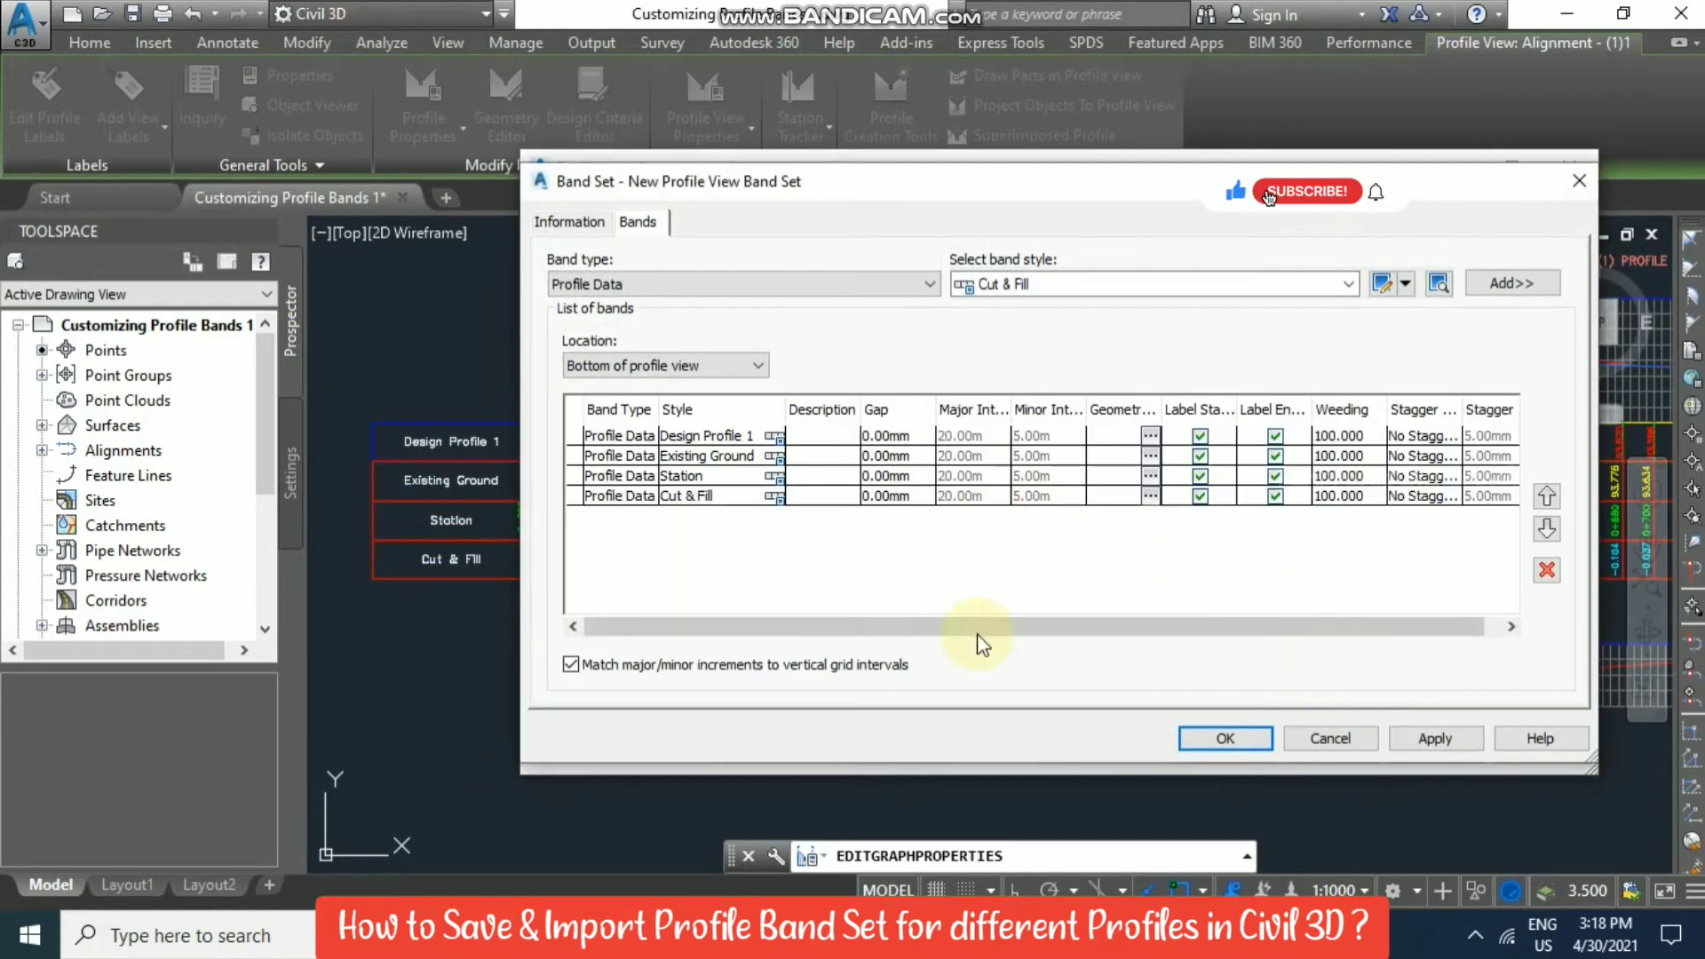
Name the new band set "Profile Band 1" and leave its description empty.
click(586, 224)
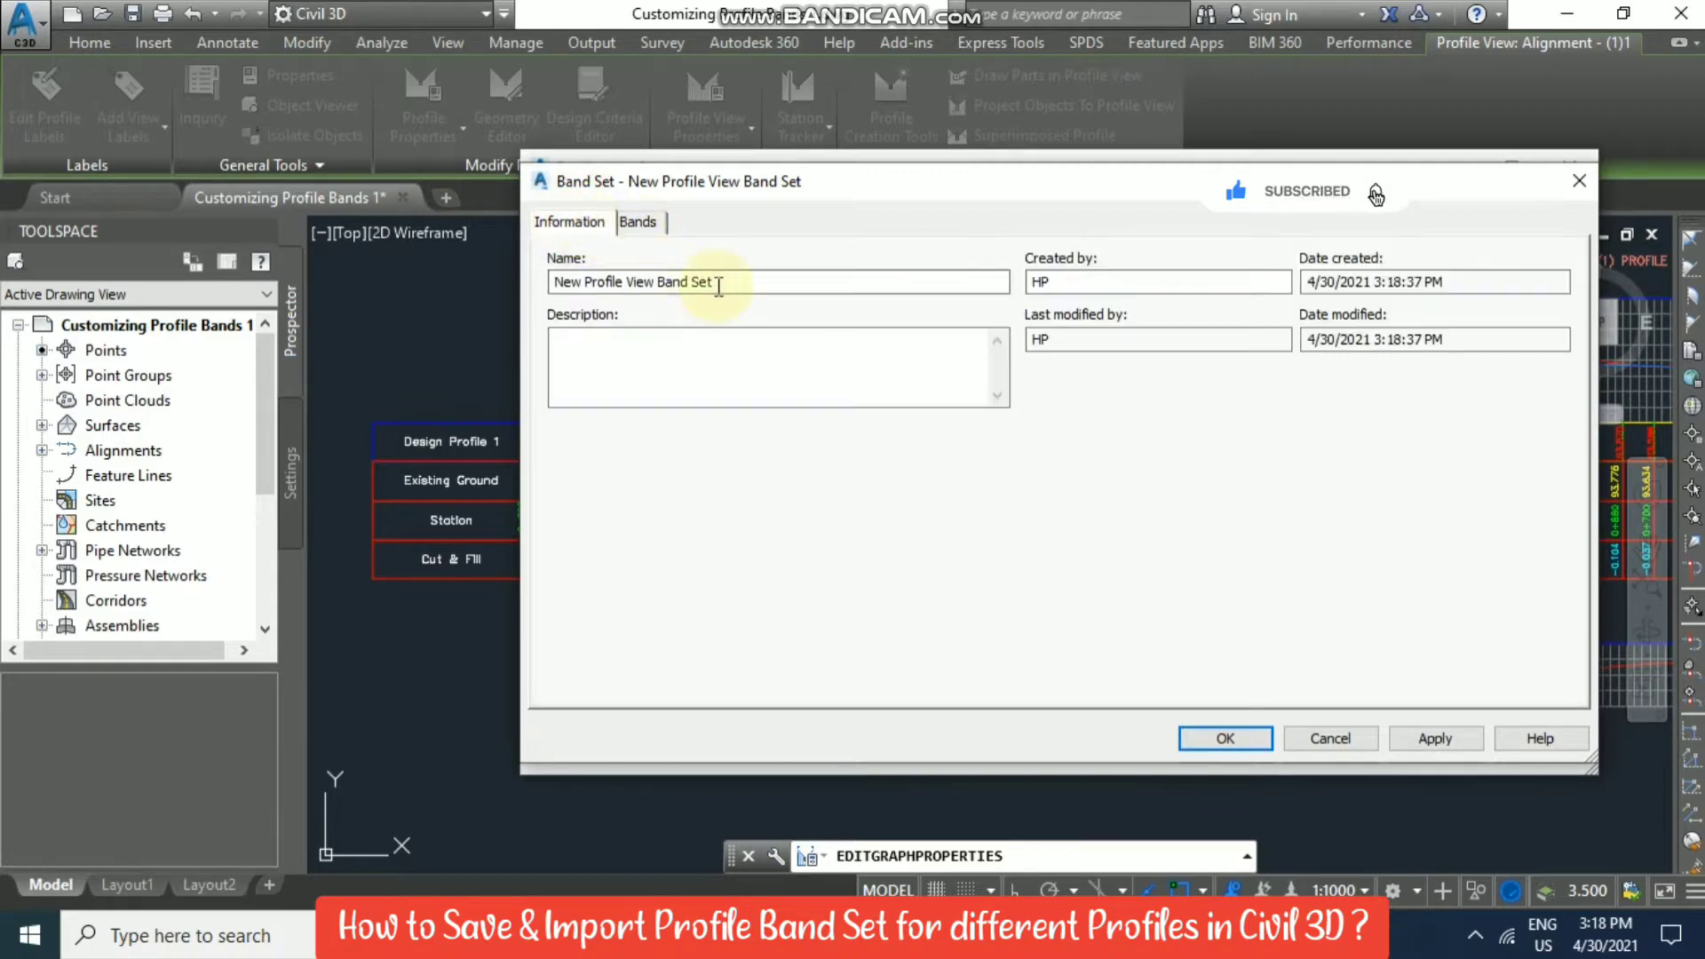
drag(780, 282, 491, 298)
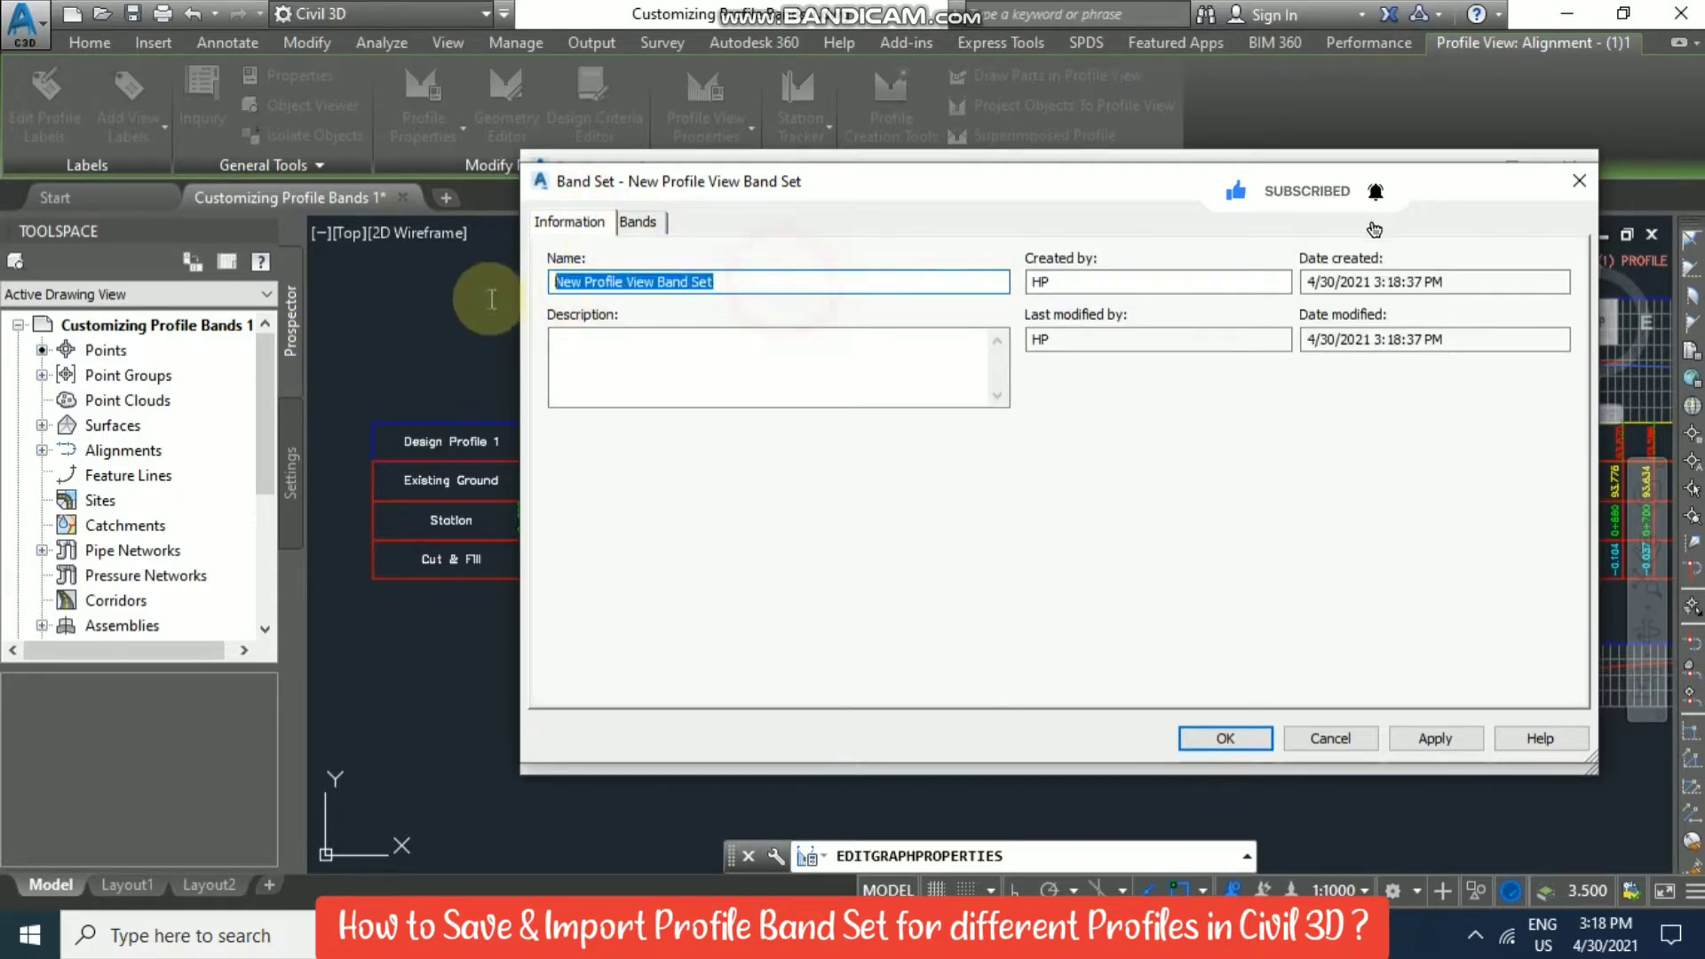
text(Profil)
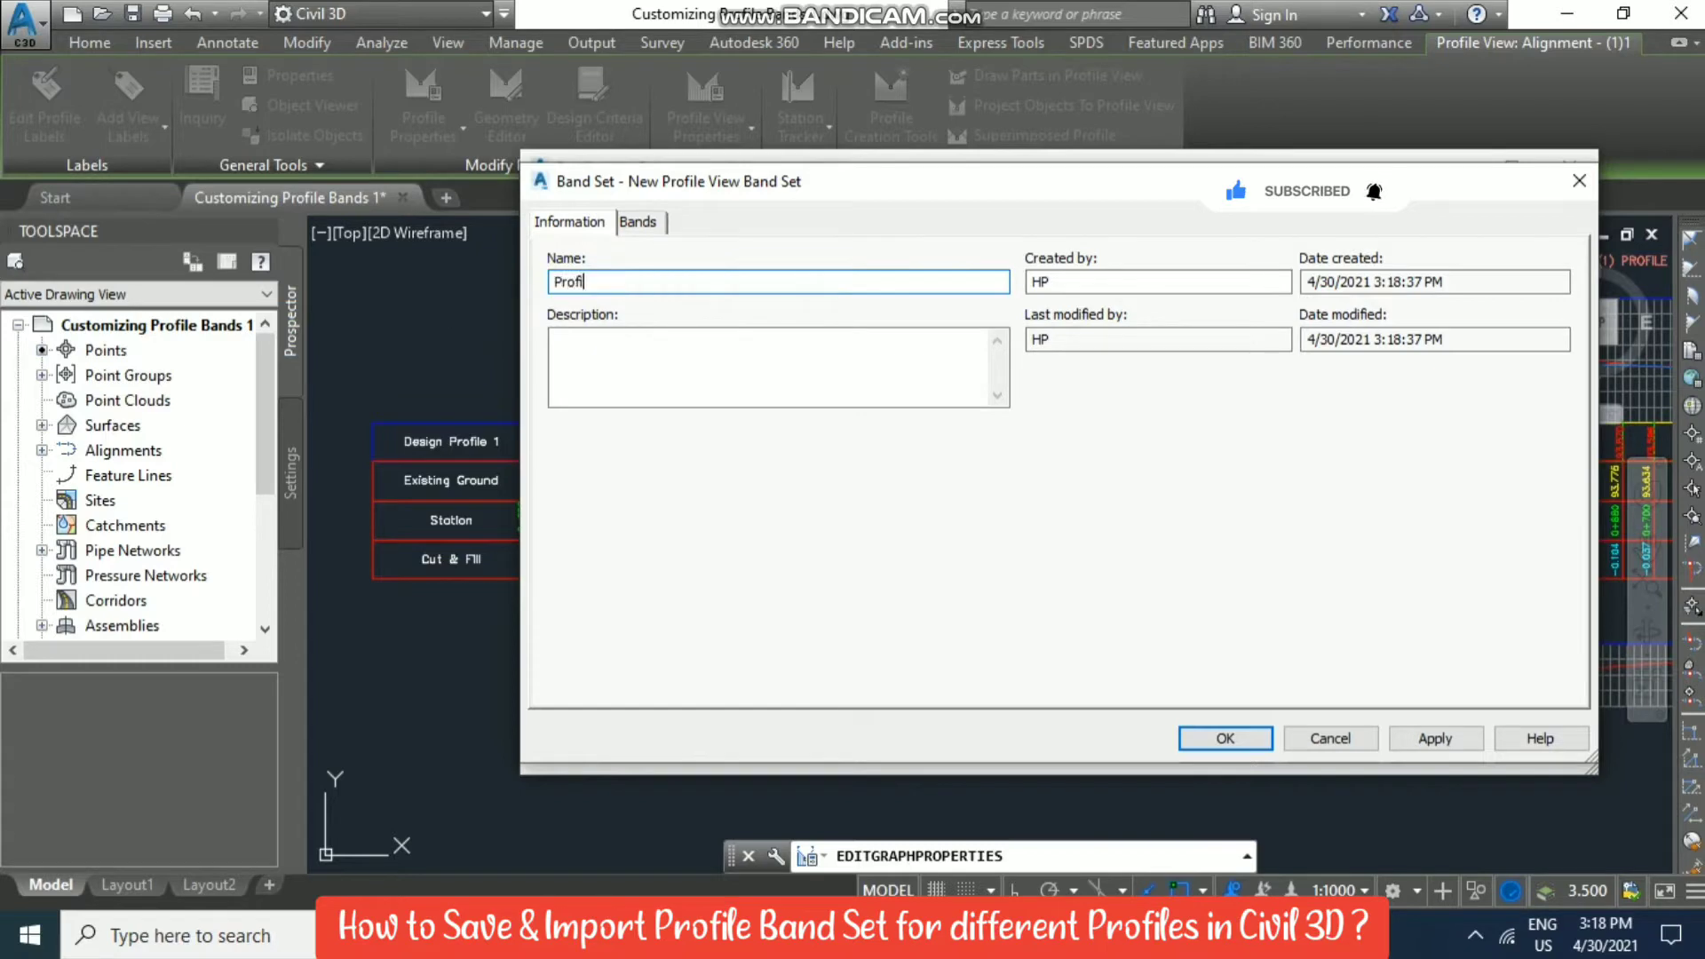
text(e Band 1)
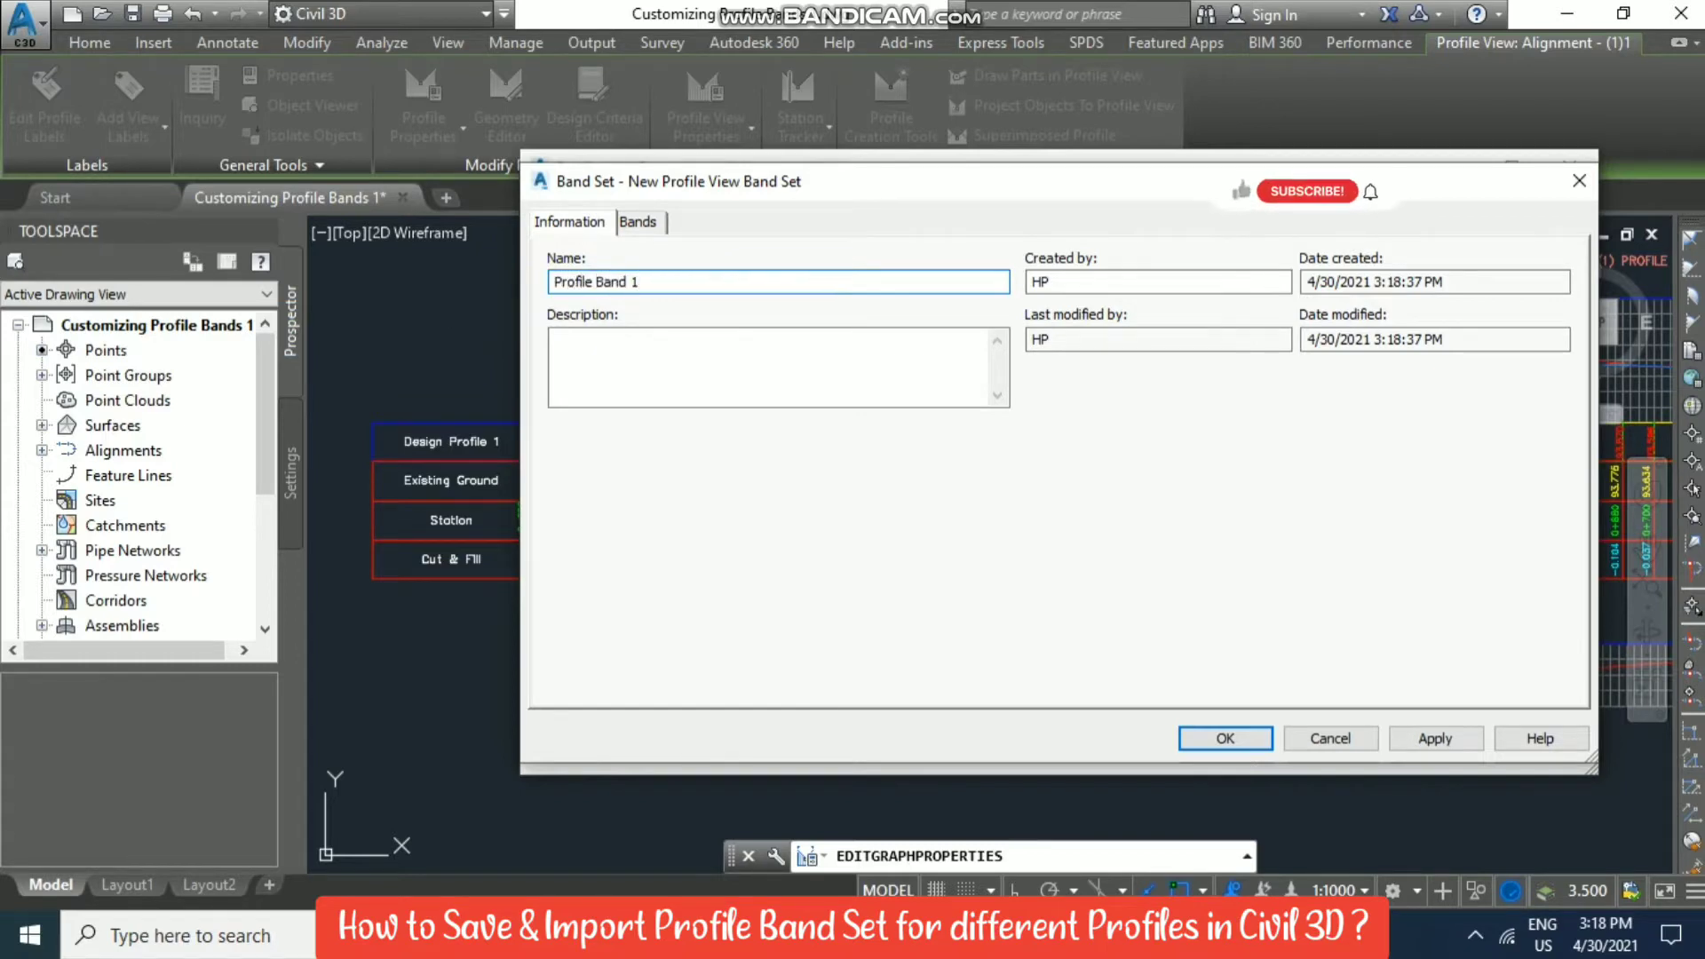
click(600, 354)
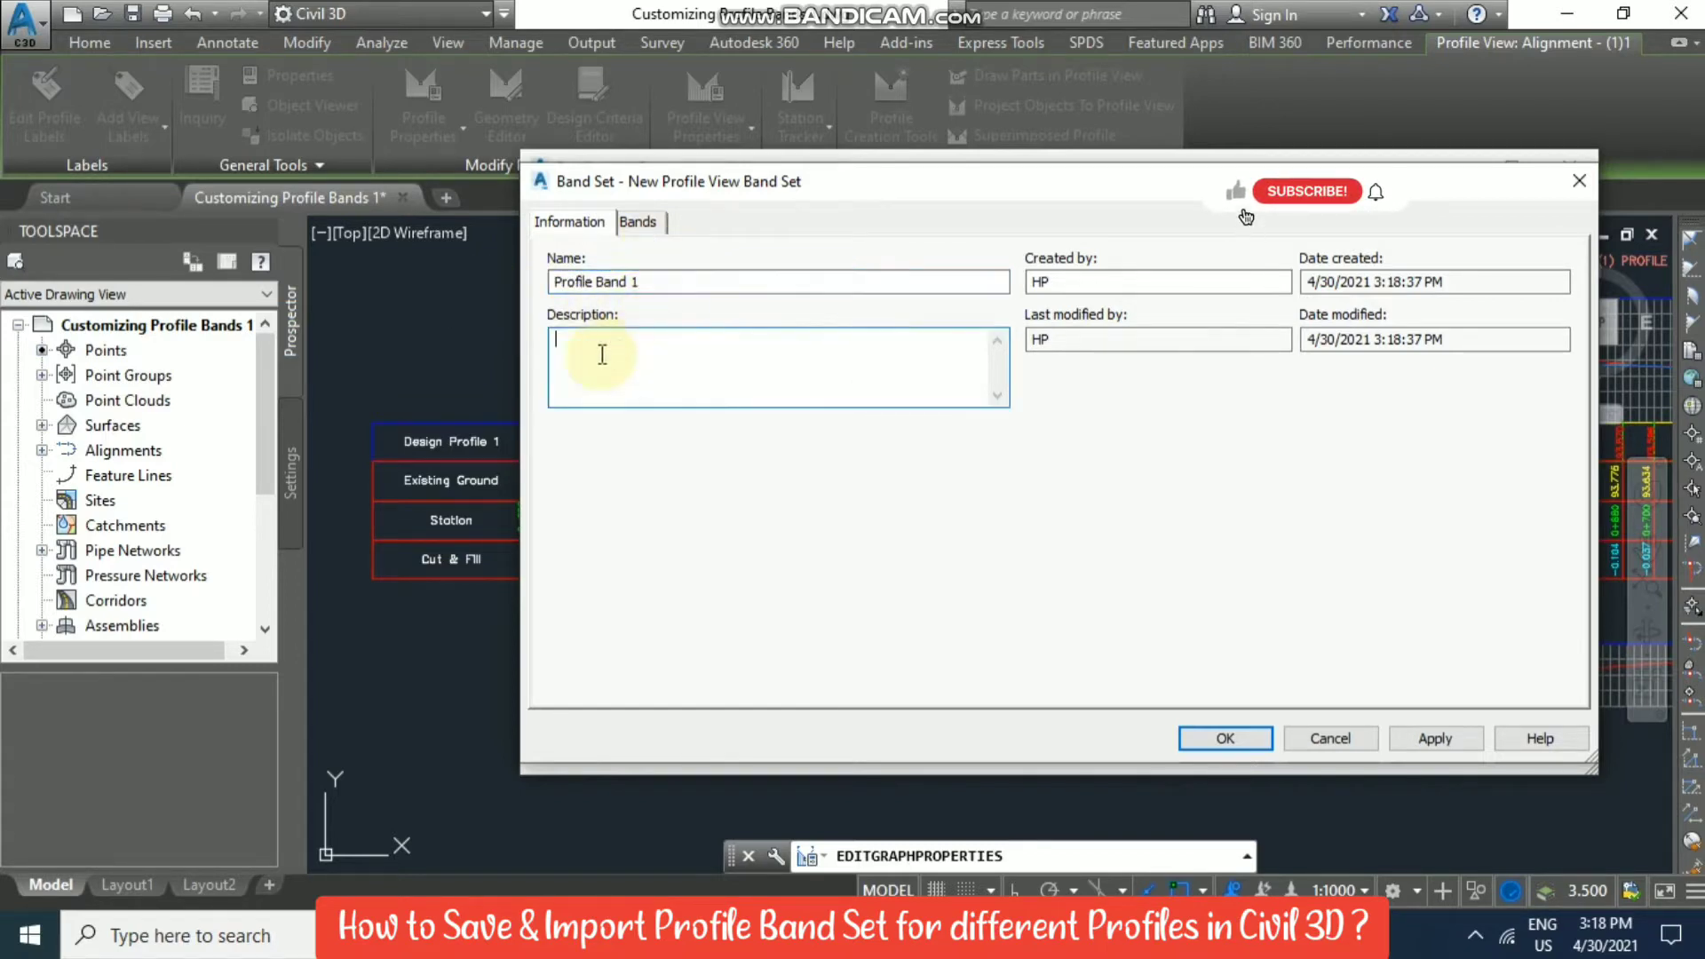
Review the band list of Profile Band 1, save the band set, and accept the profile view properties.
click(637, 226)
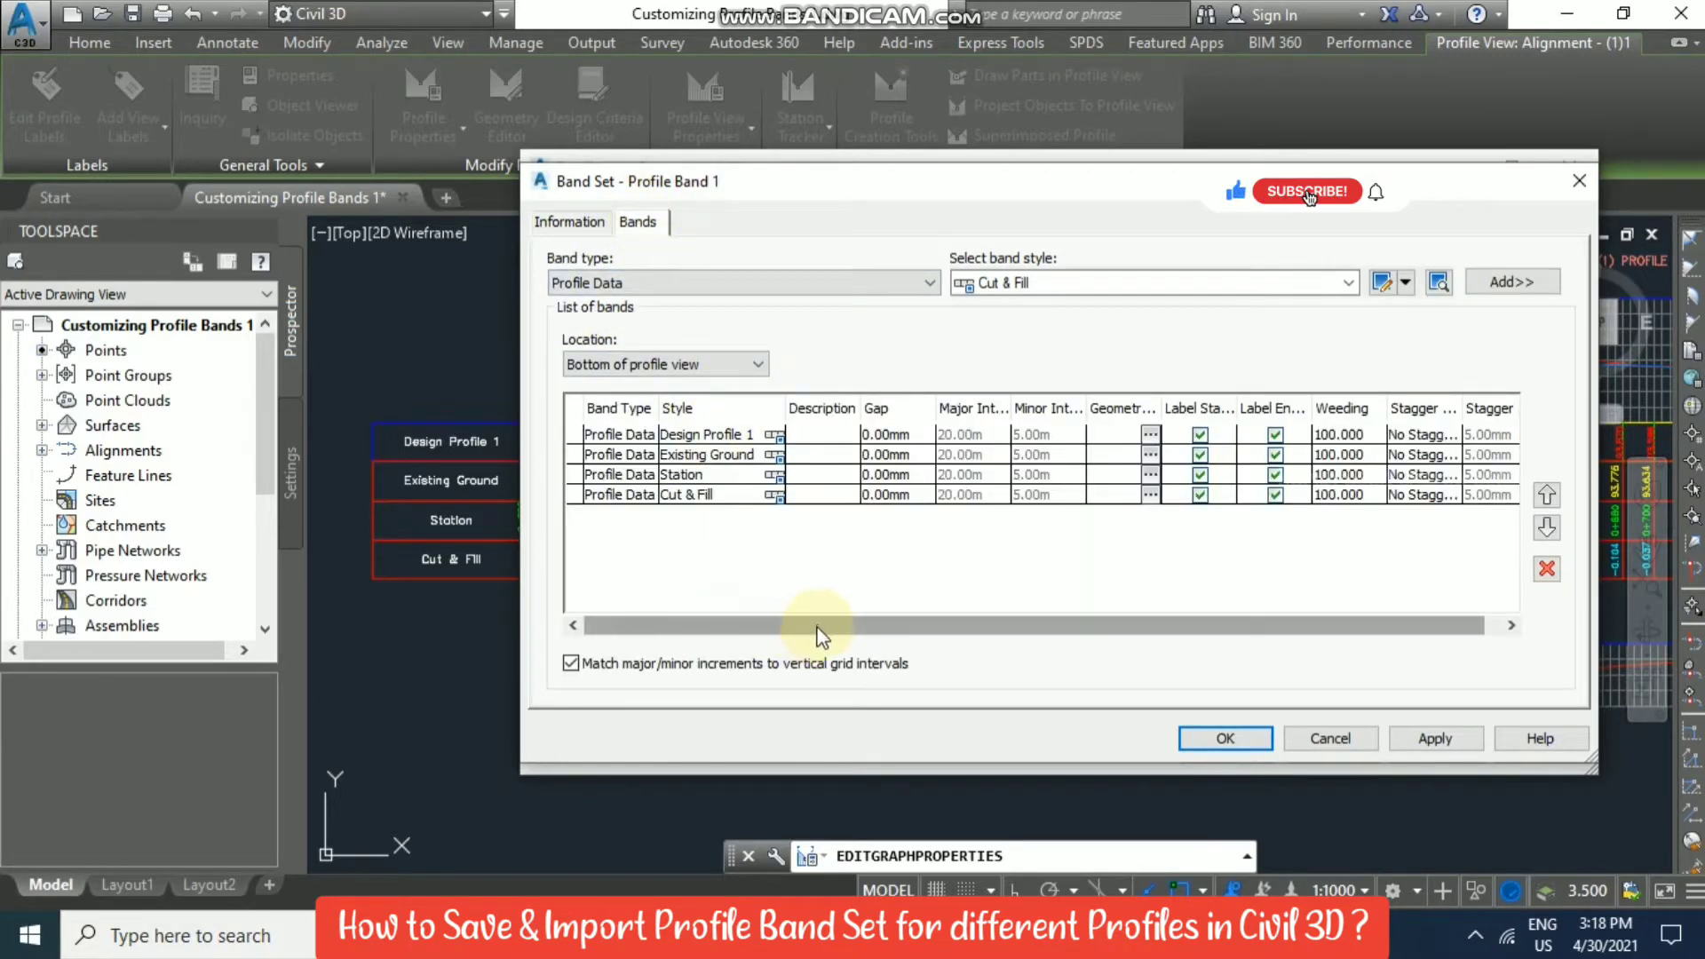
drag(822, 632, 1063, 634)
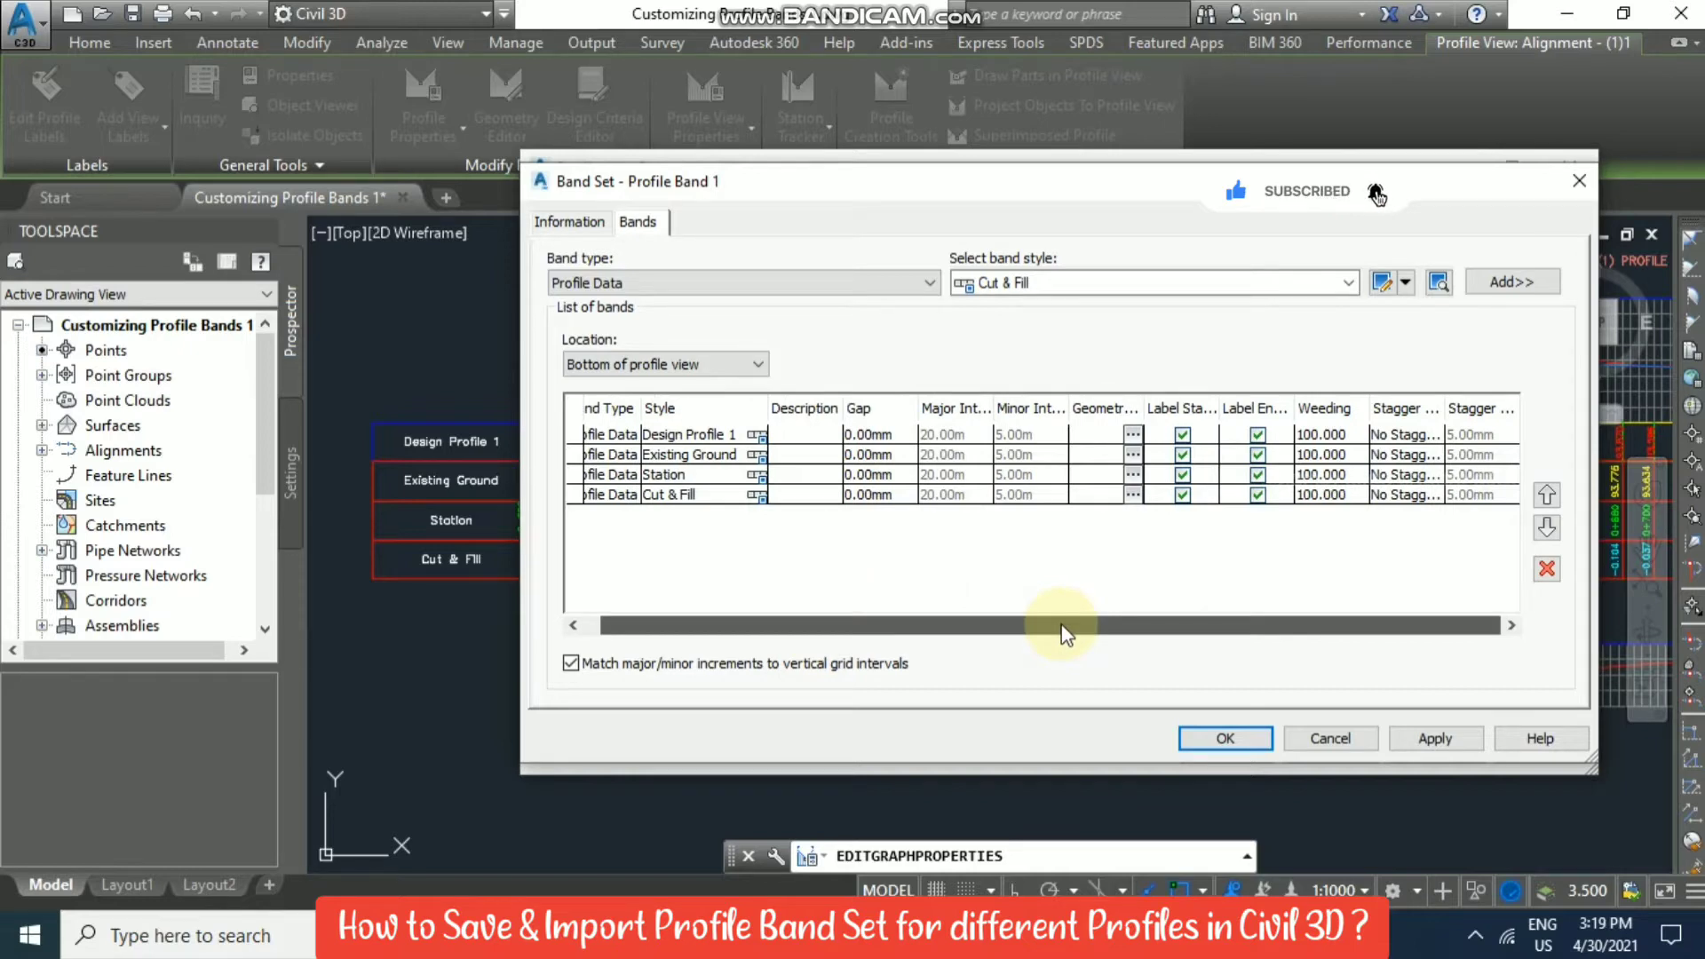
drag(885, 632, 665, 632)
click(1225, 738)
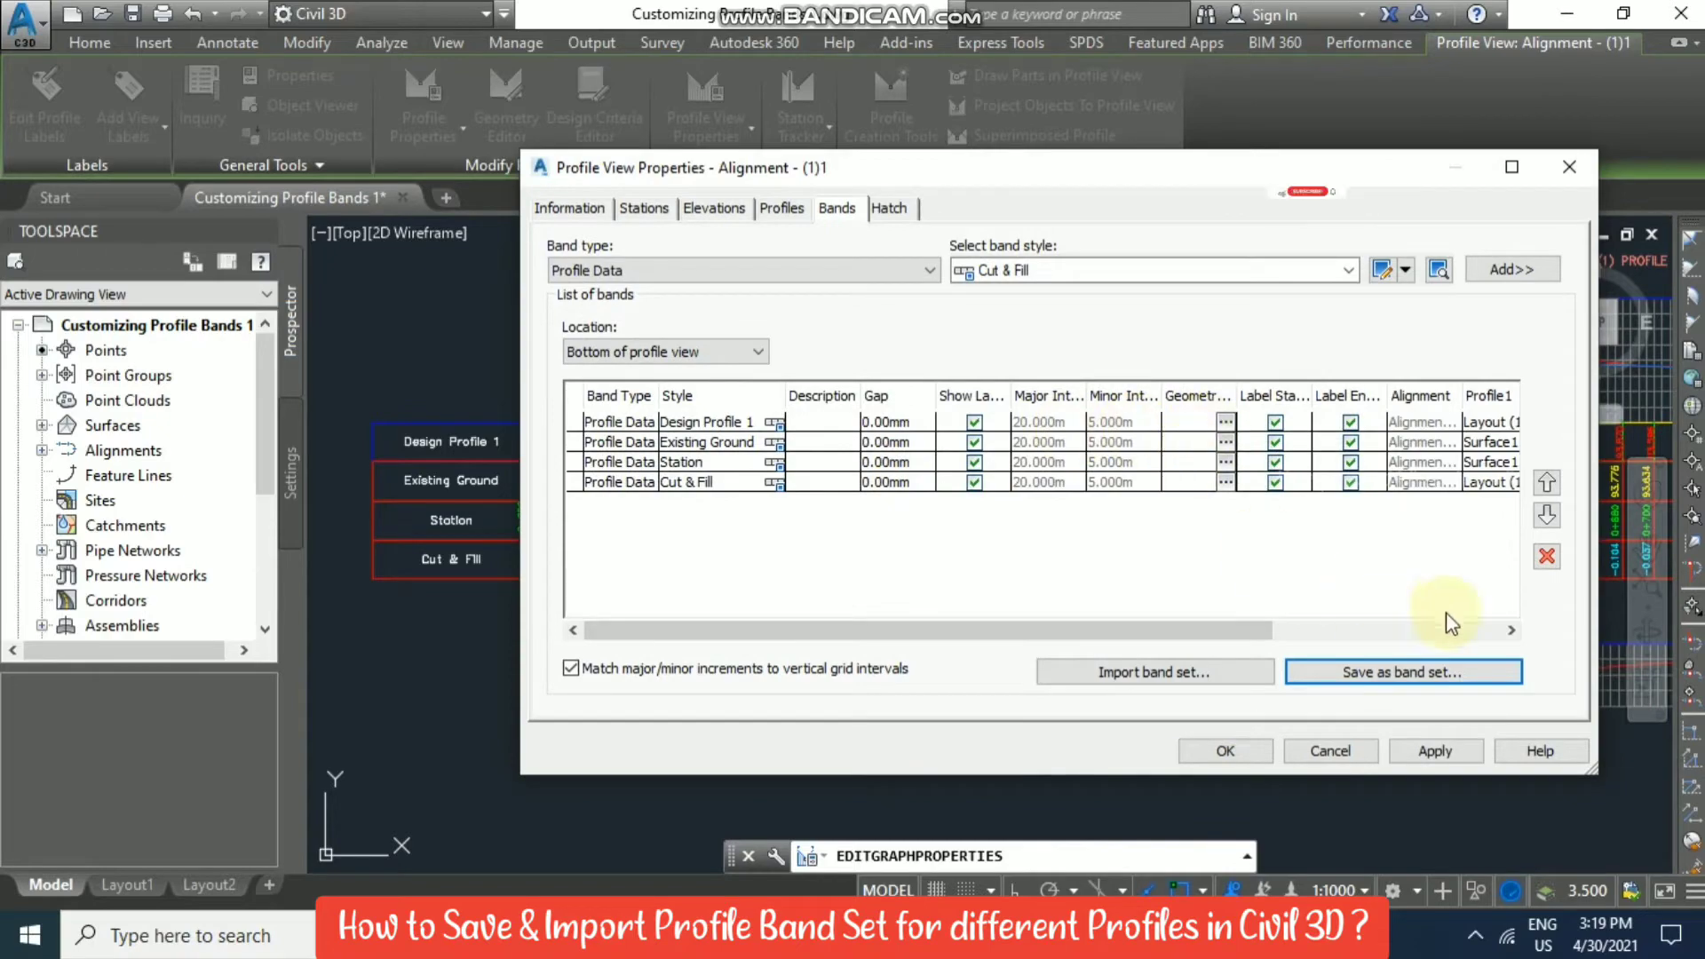
click(1226, 749)
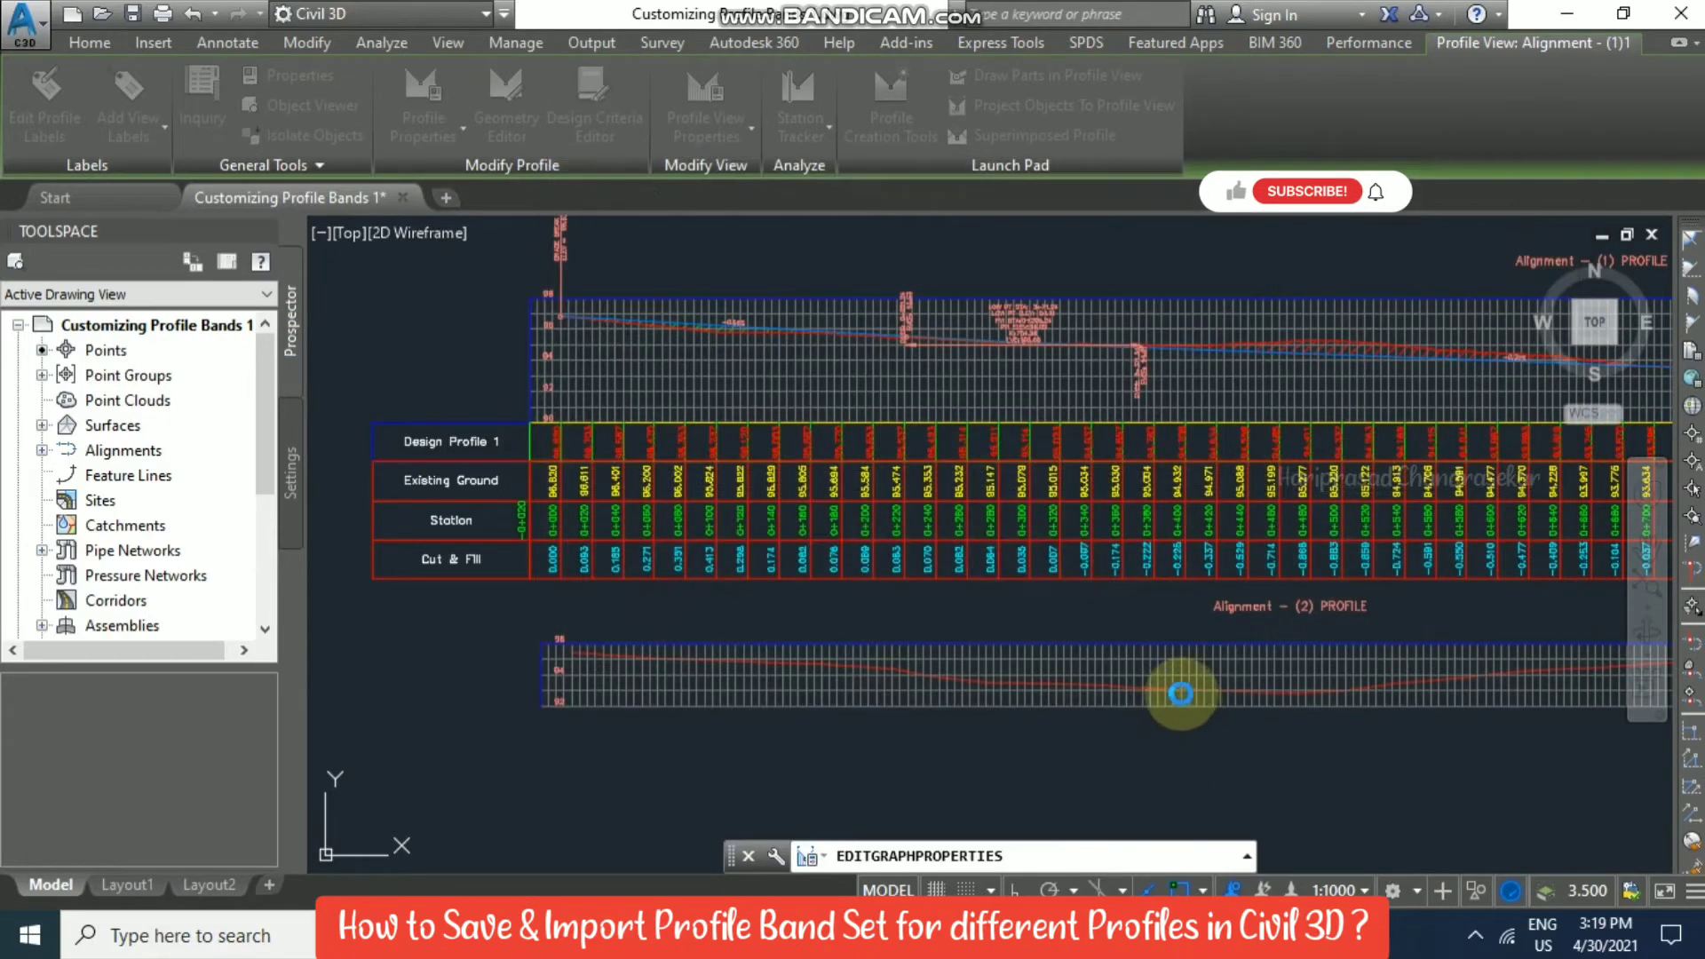
Select only the Alignment - (2) profile view and open its profile view properties.
middle_drag(1134, 590, 1013, 344)
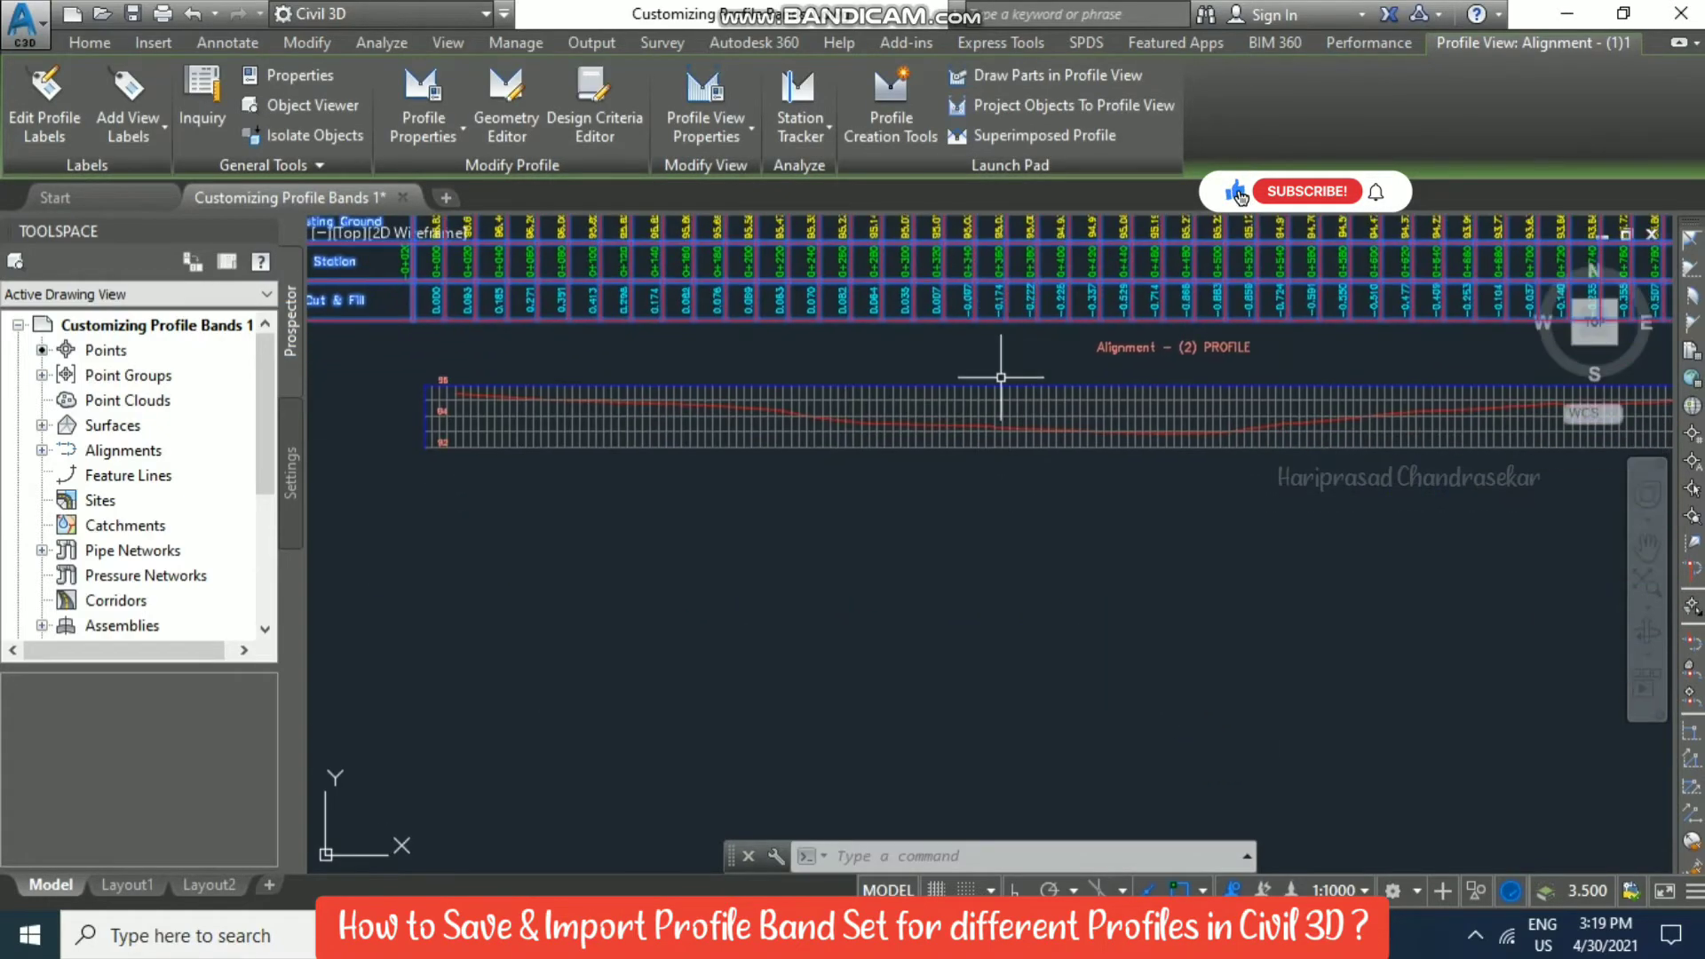
middle_drag(710, 527, 902, 563)
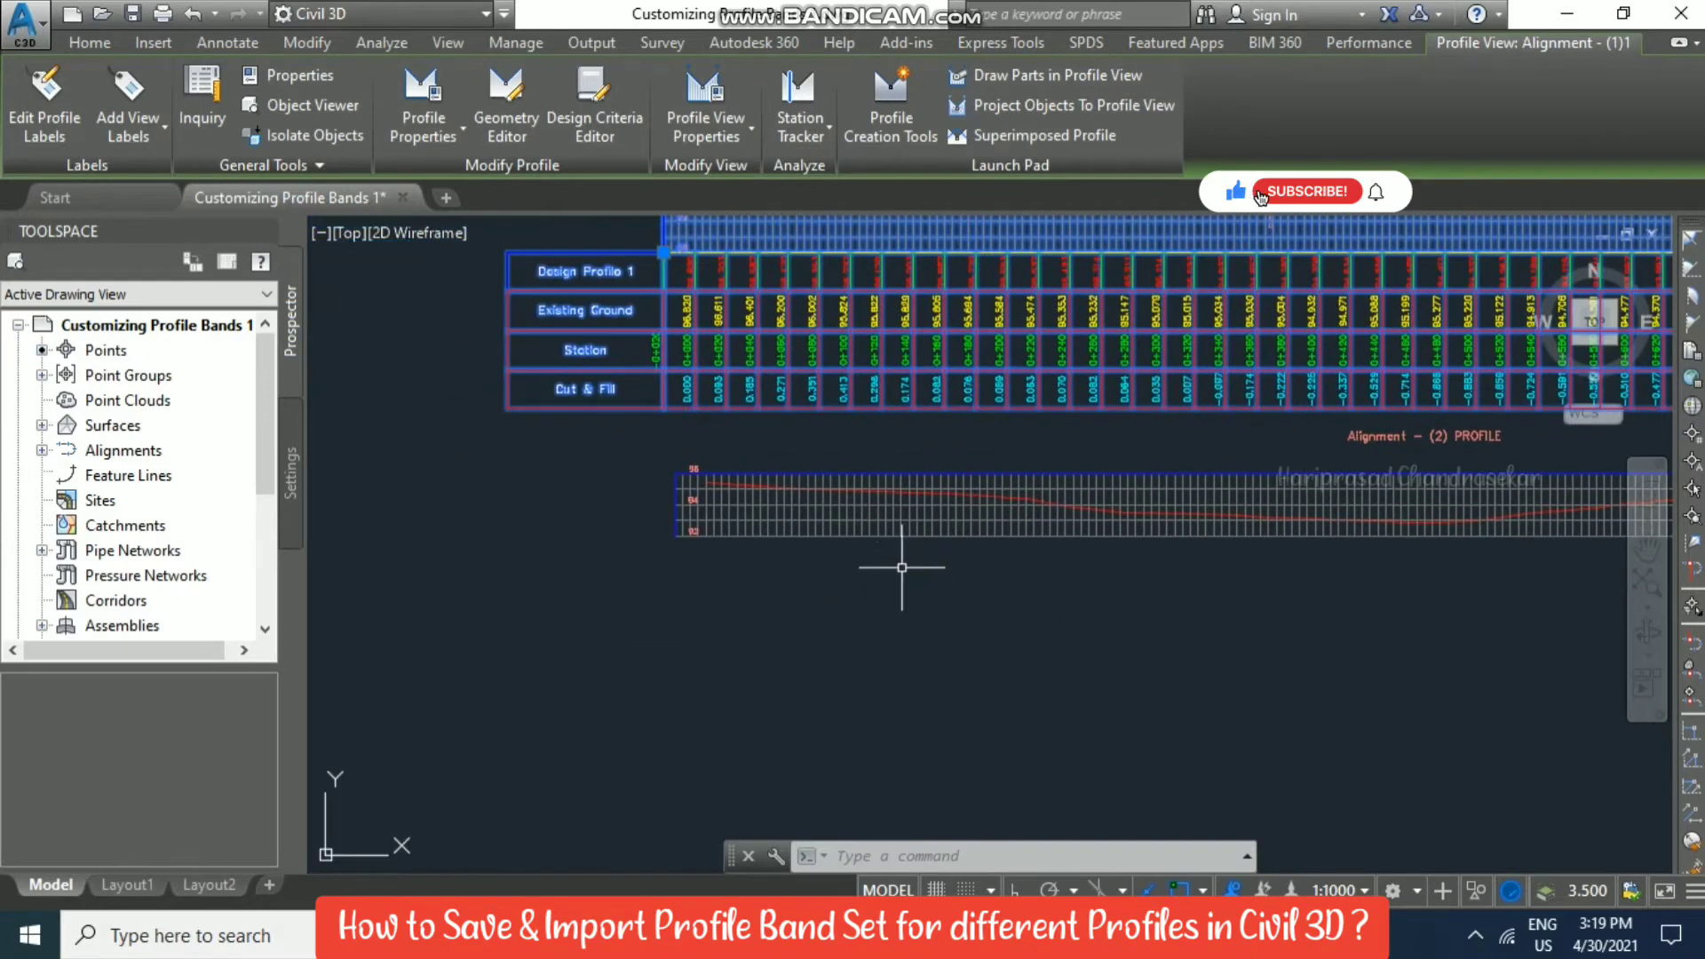
click(1183, 491)
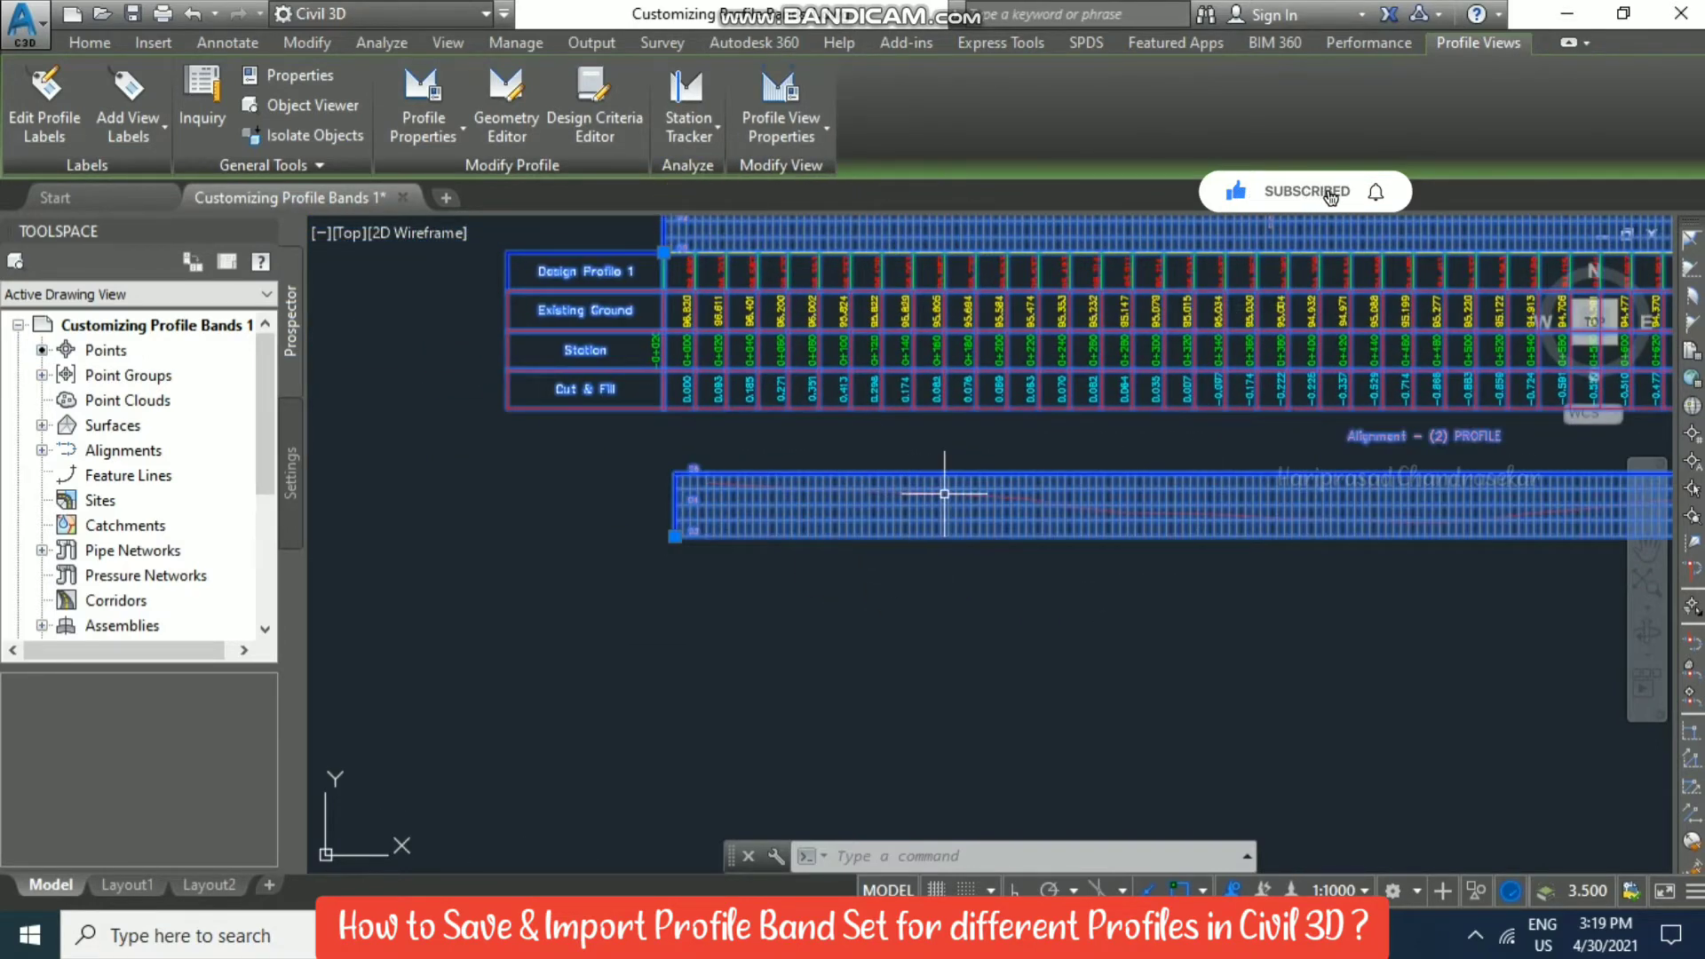
key(Escape)
click(1030, 484)
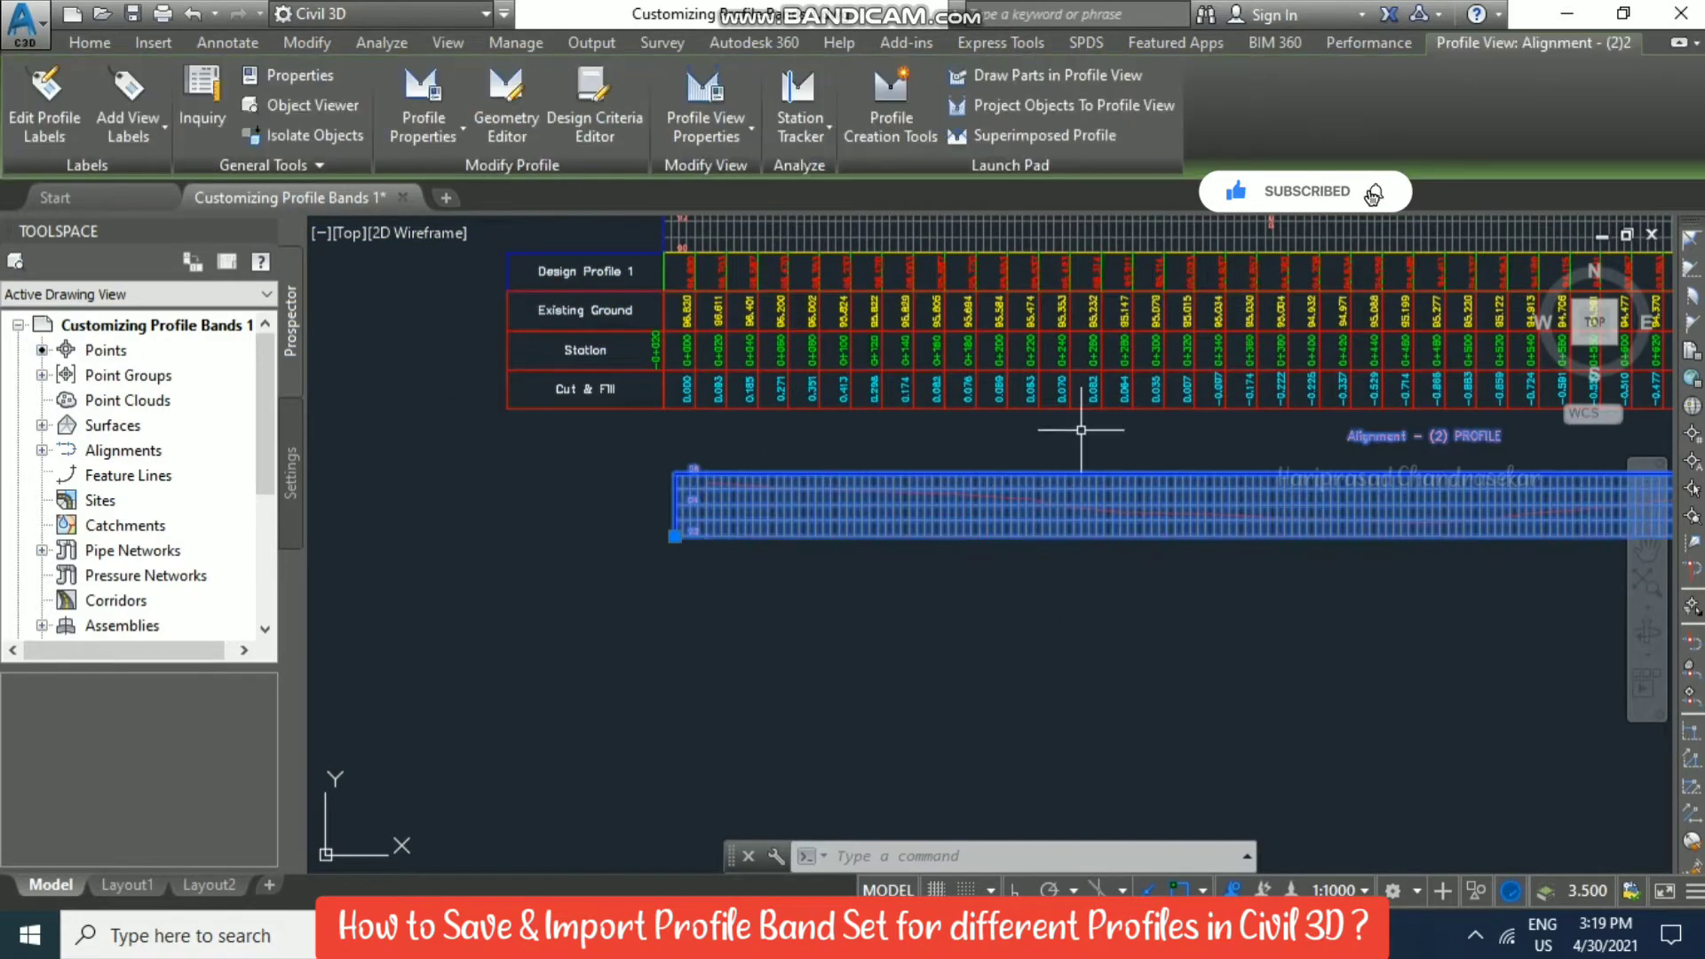
click(706, 133)
click(762, 173)
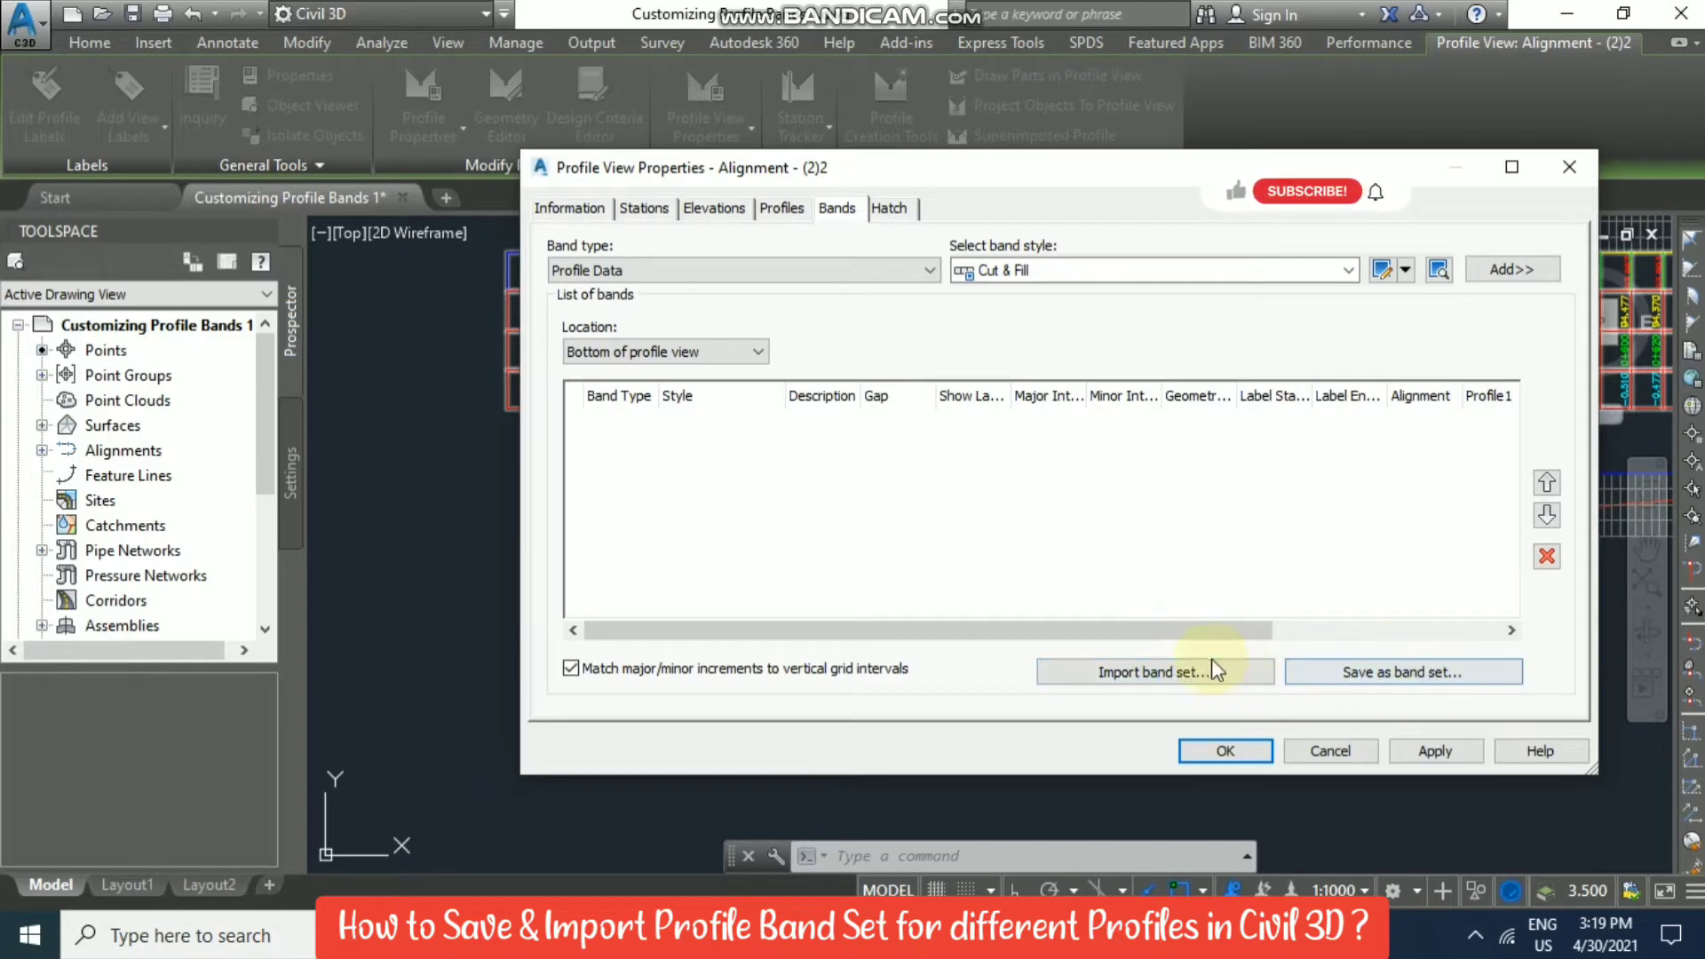
Import the Profile Band 1 band set into the Alignment - (2) profile view.
click(1148, 671)
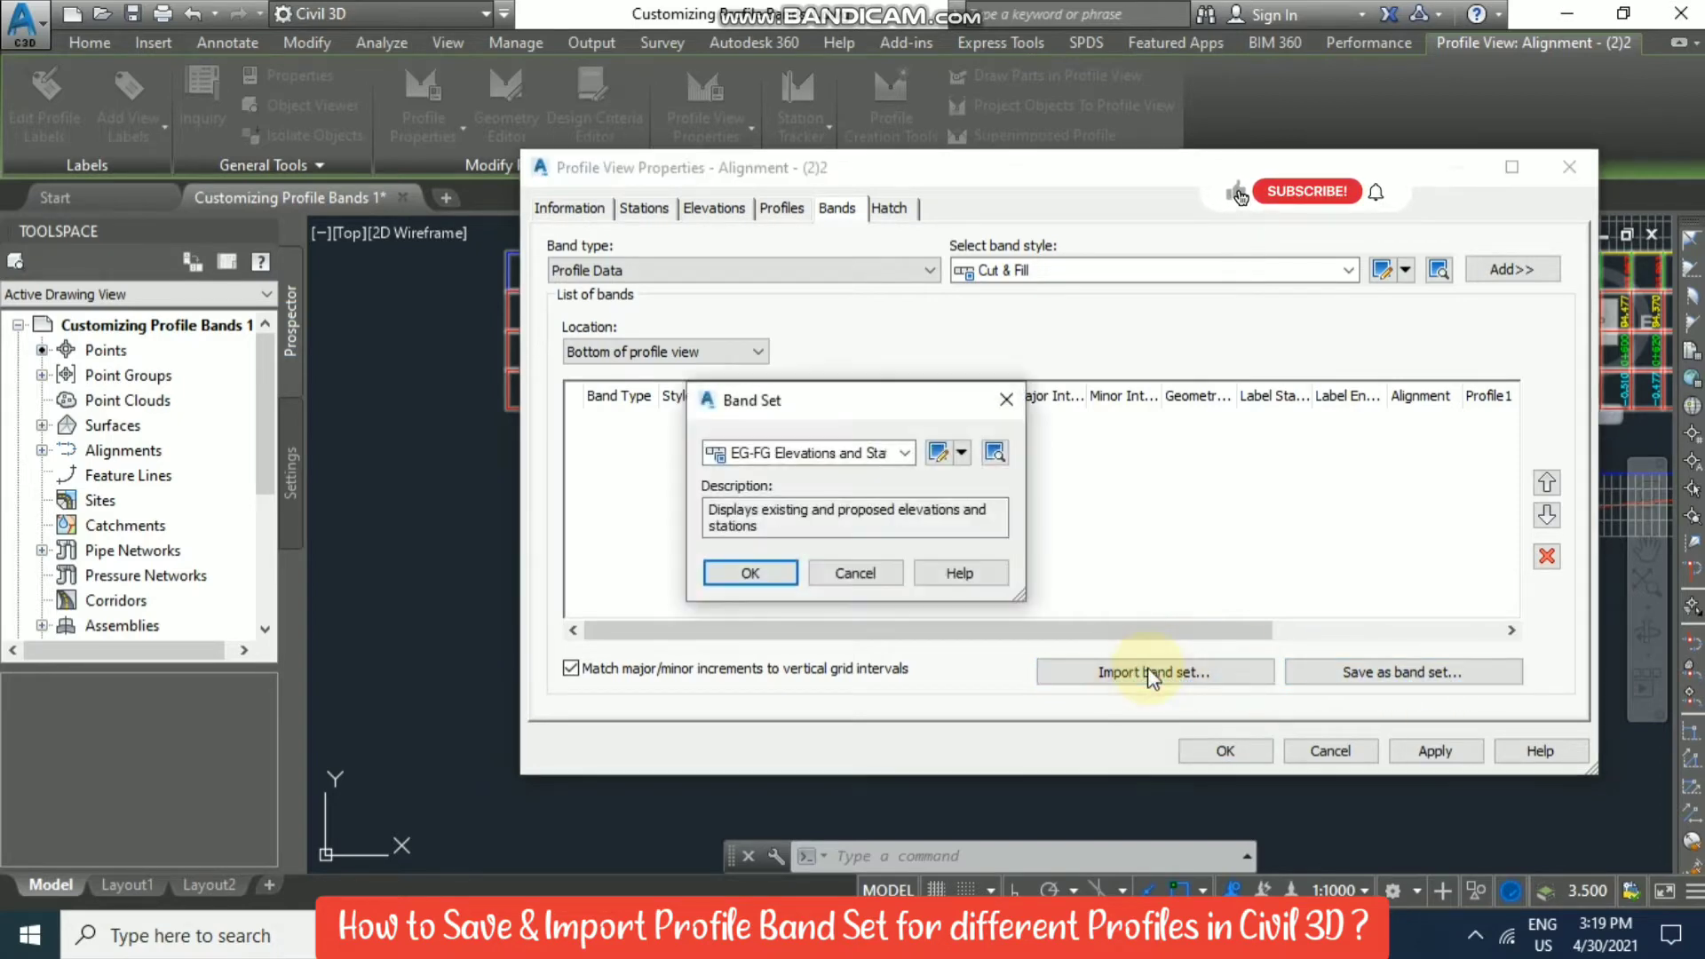
click(904, 455)
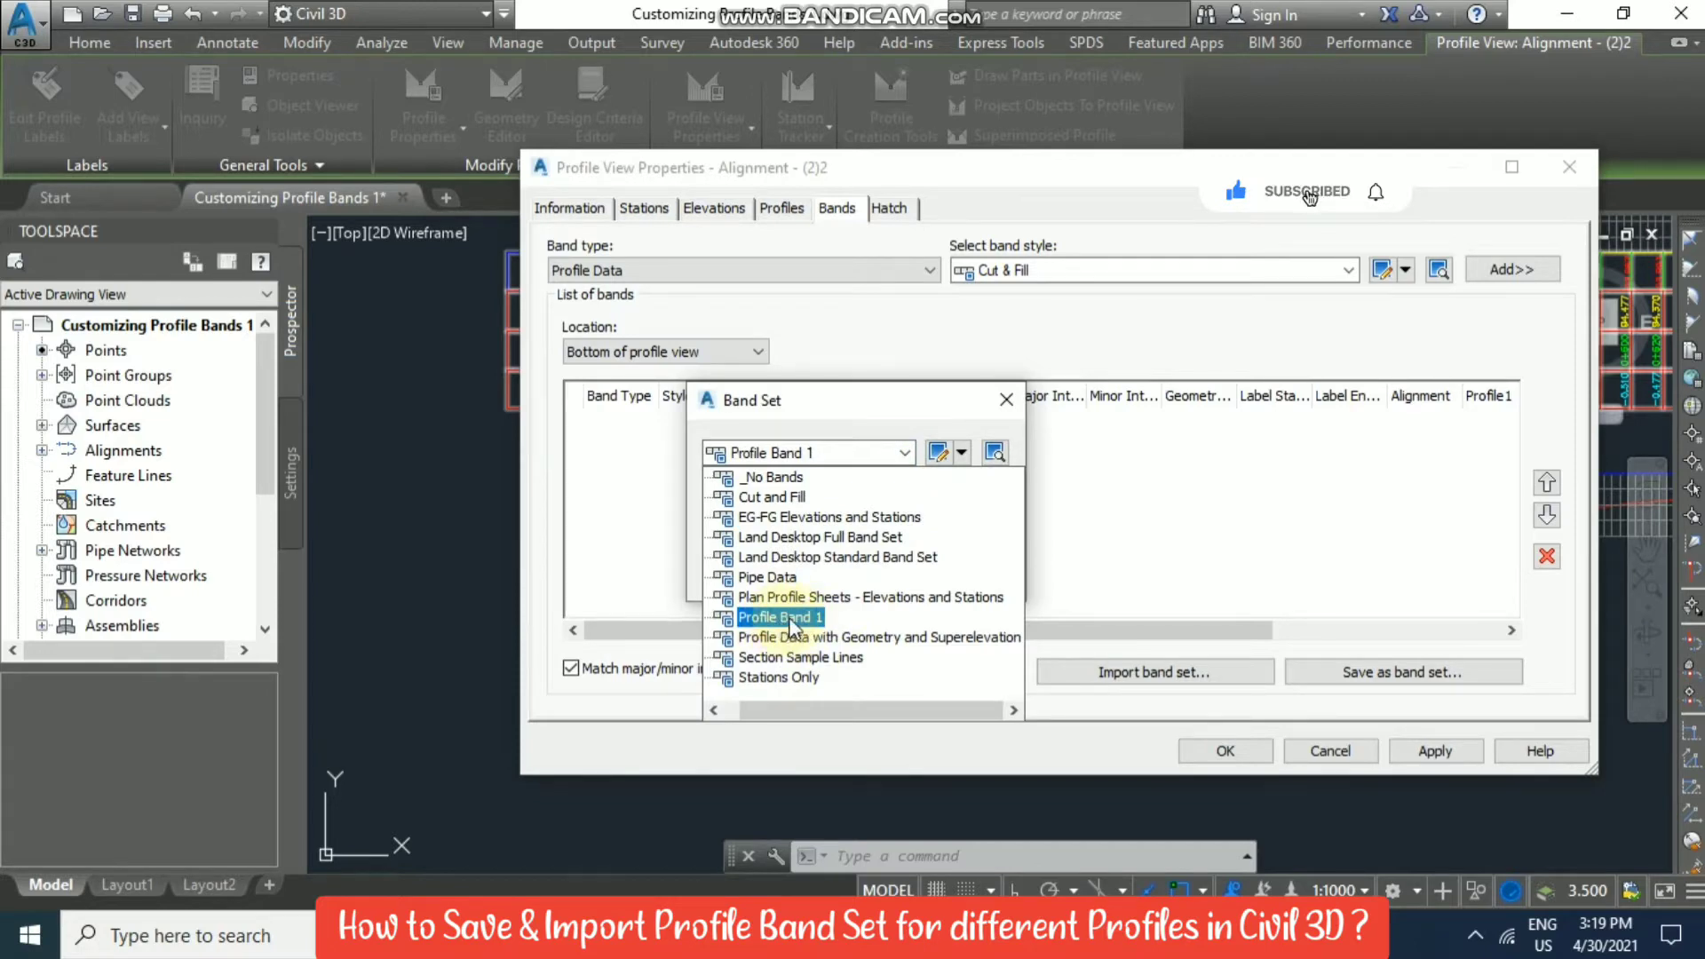
click(790, 619)
click(764, 569)
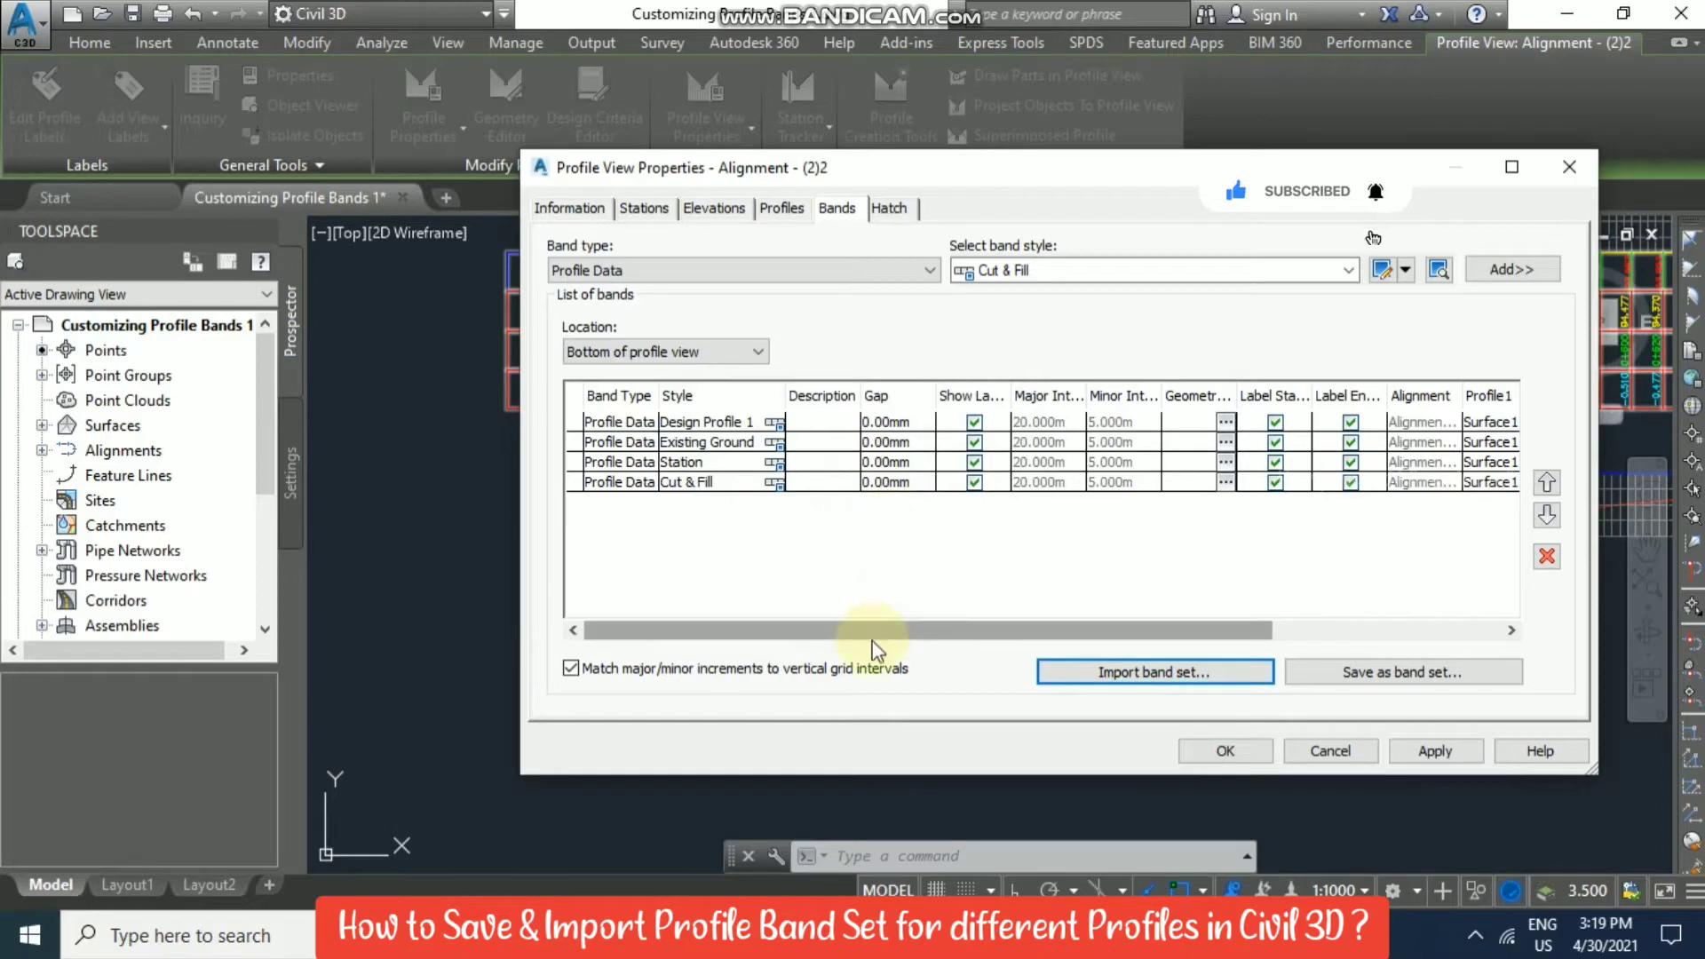
Check the Profile1 assignments of the imported bands and accept the profile view properties.
drag(871, 631, 1219, 633)
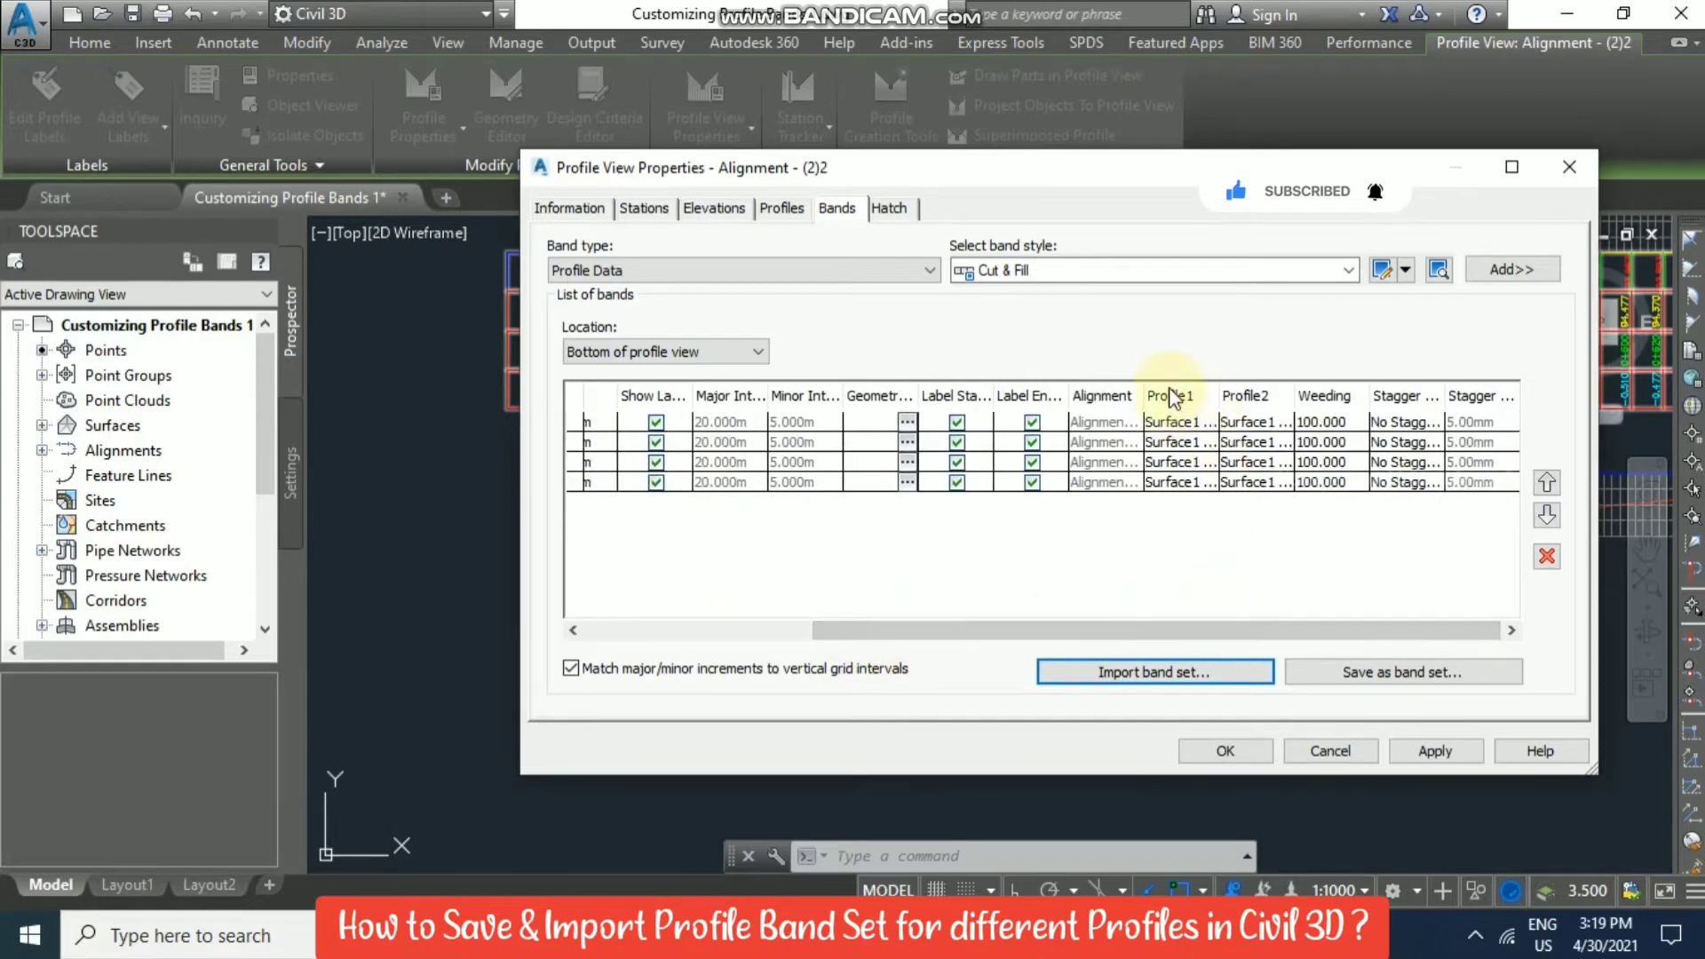
click(1212, 426)
click(1171, 508)
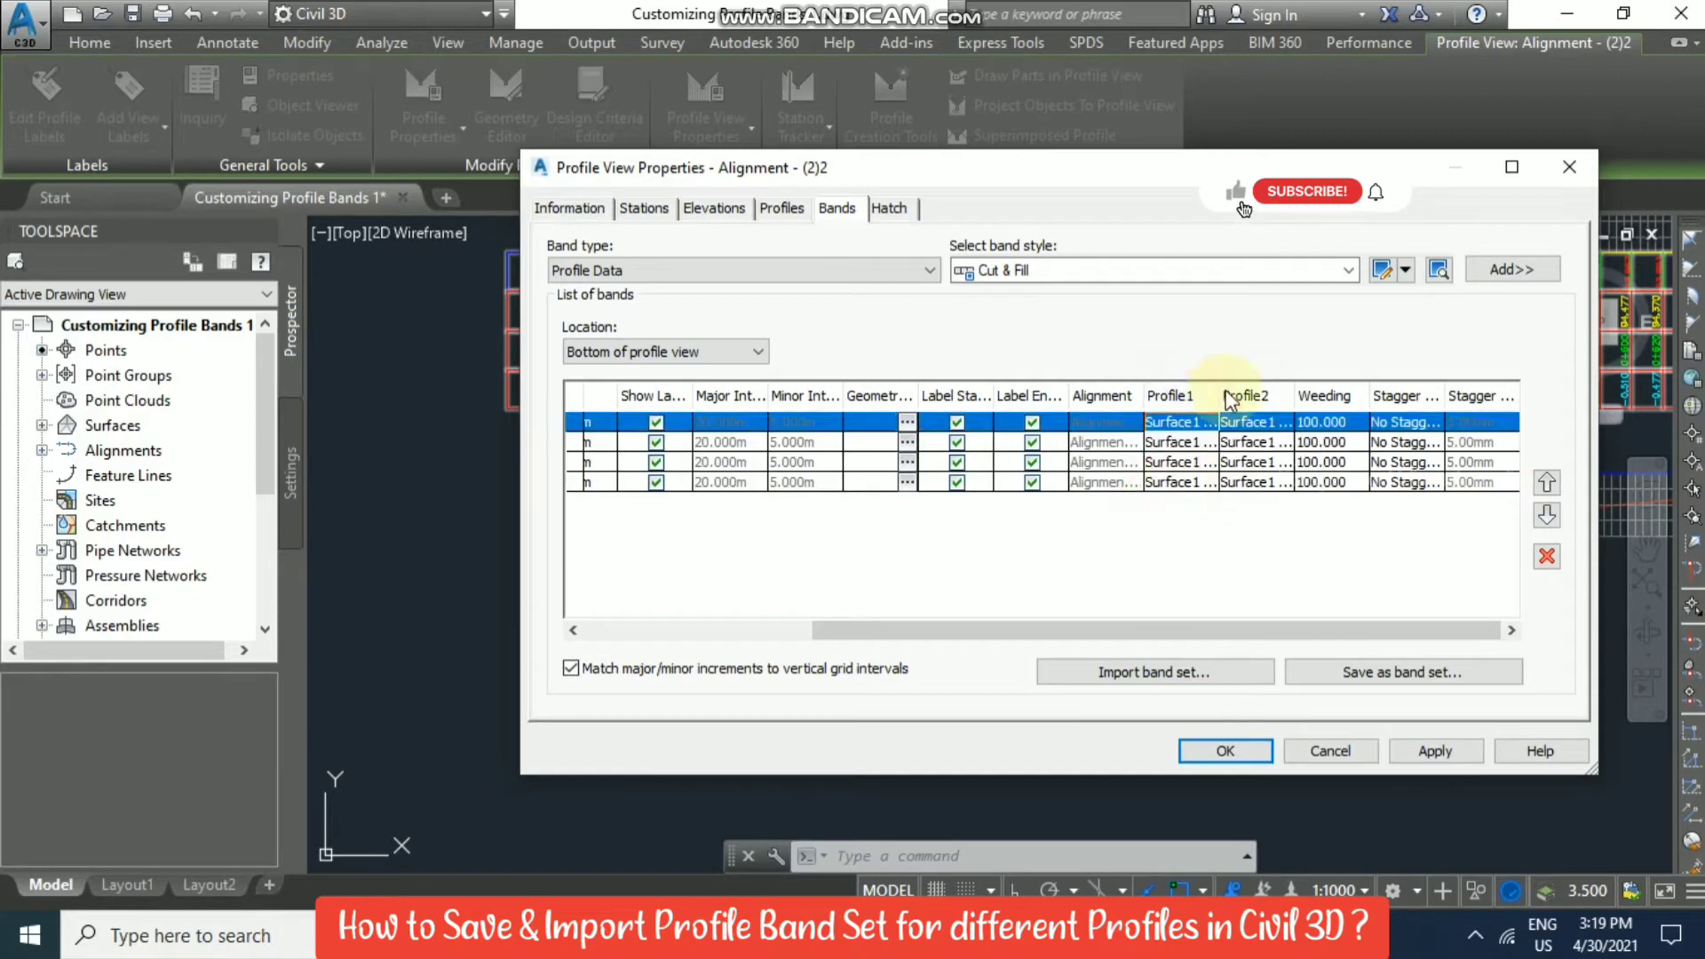
click(1202, 426)
click(1189, 533)
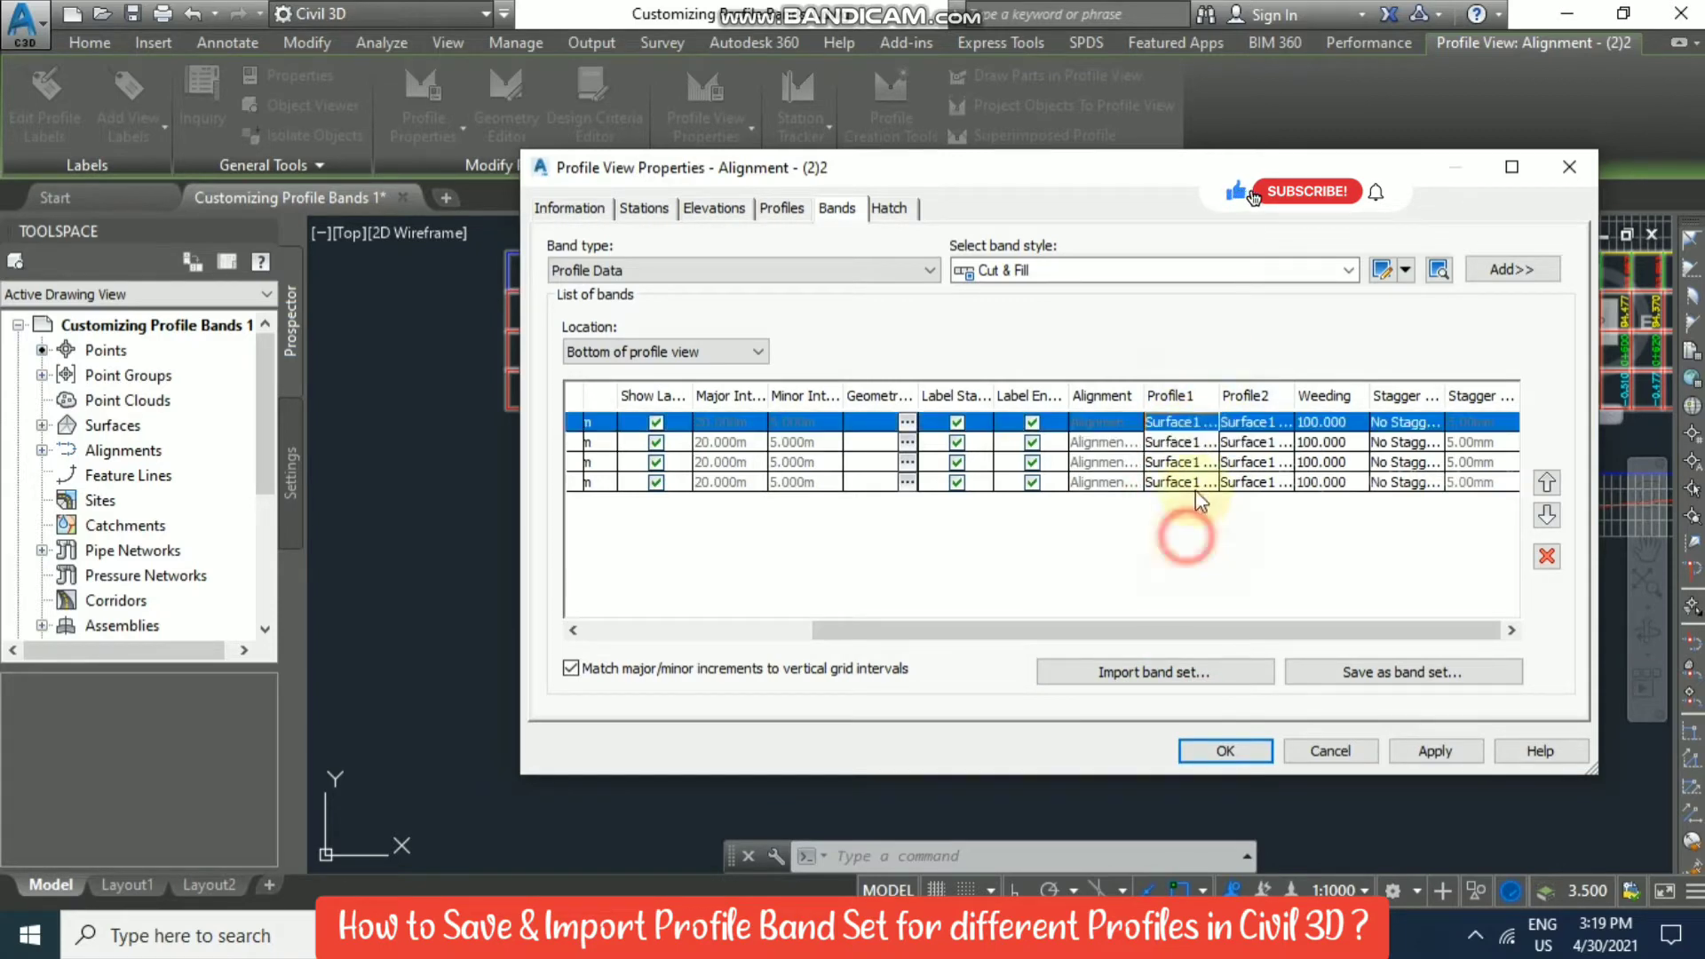
click(1205, 444)
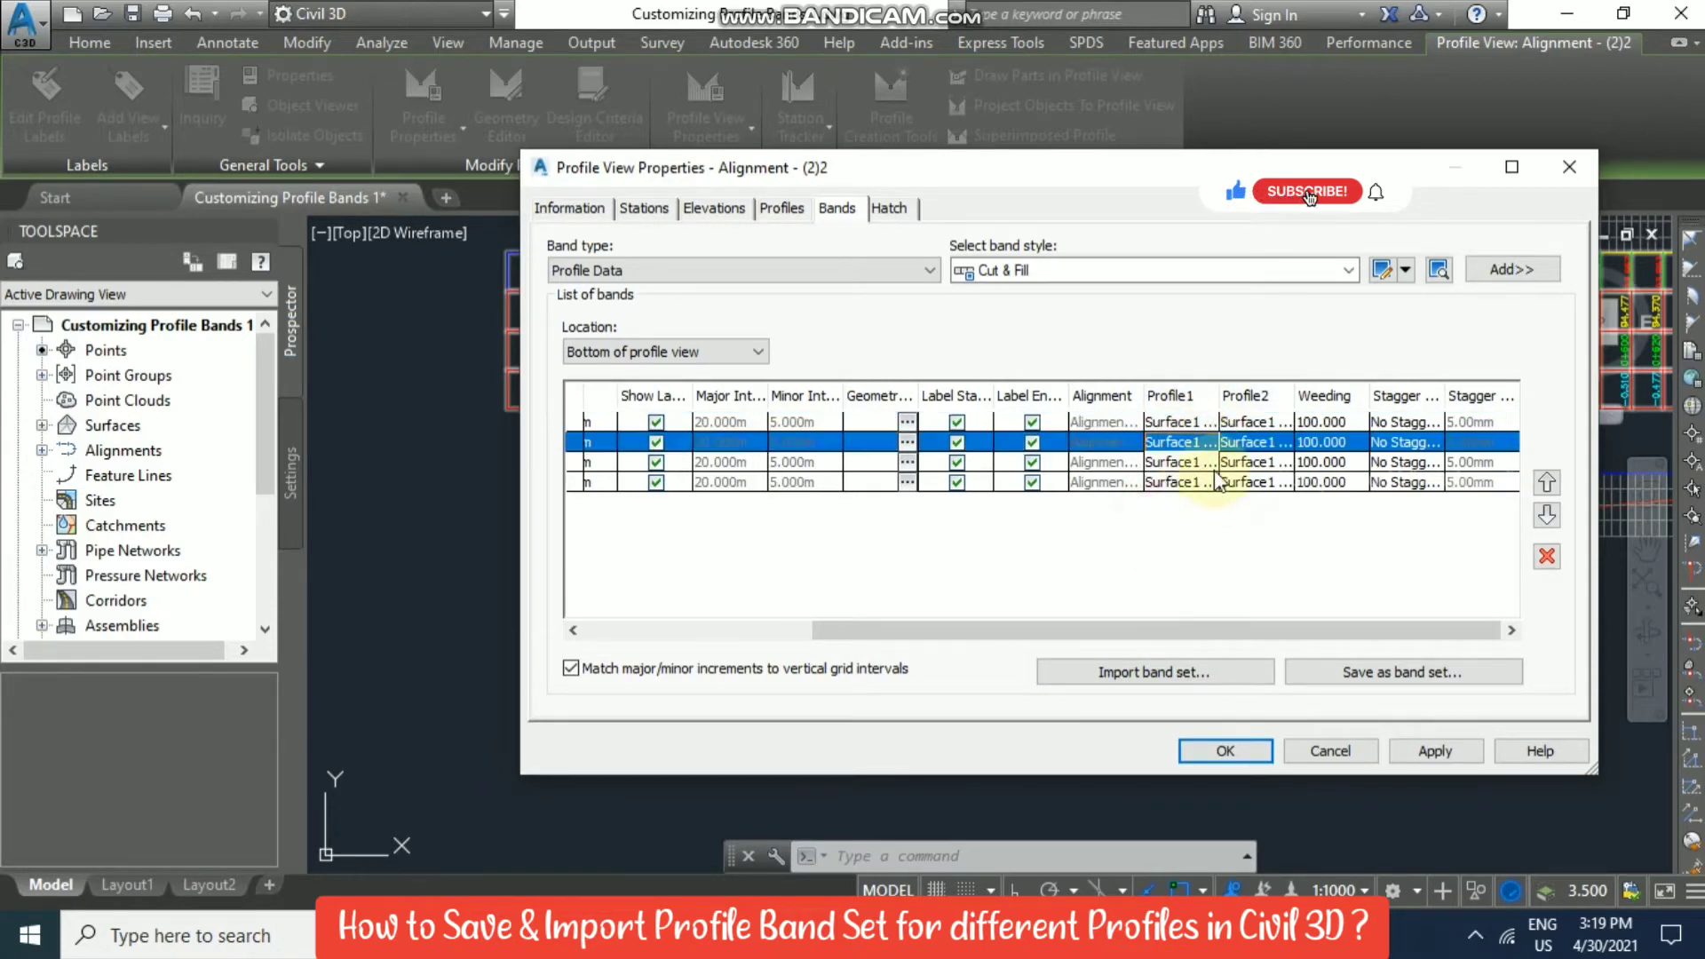
click(1226, 751)
Examine the imported Design Profile 1, Existing Ground, Station and Cut & Fill bands under the Alignment - (2) profile view.
scroll(897, 582, up, 3)
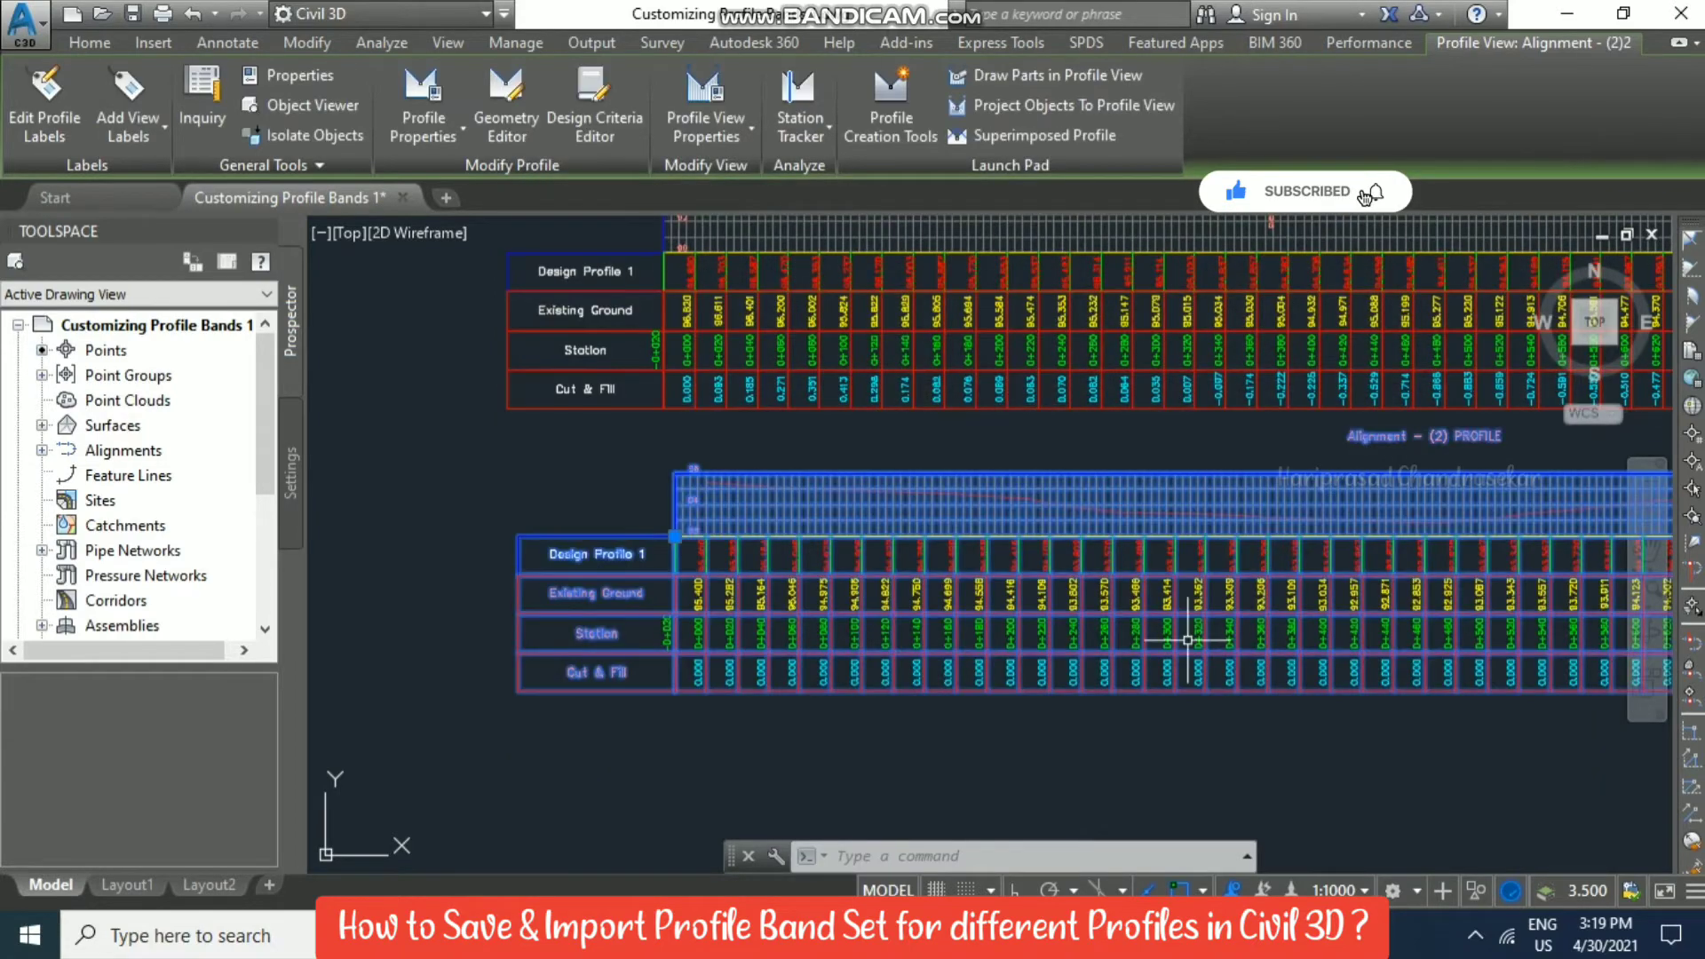
scroll(702, 595, up, 4)
scroll(778, 561, down, 2)
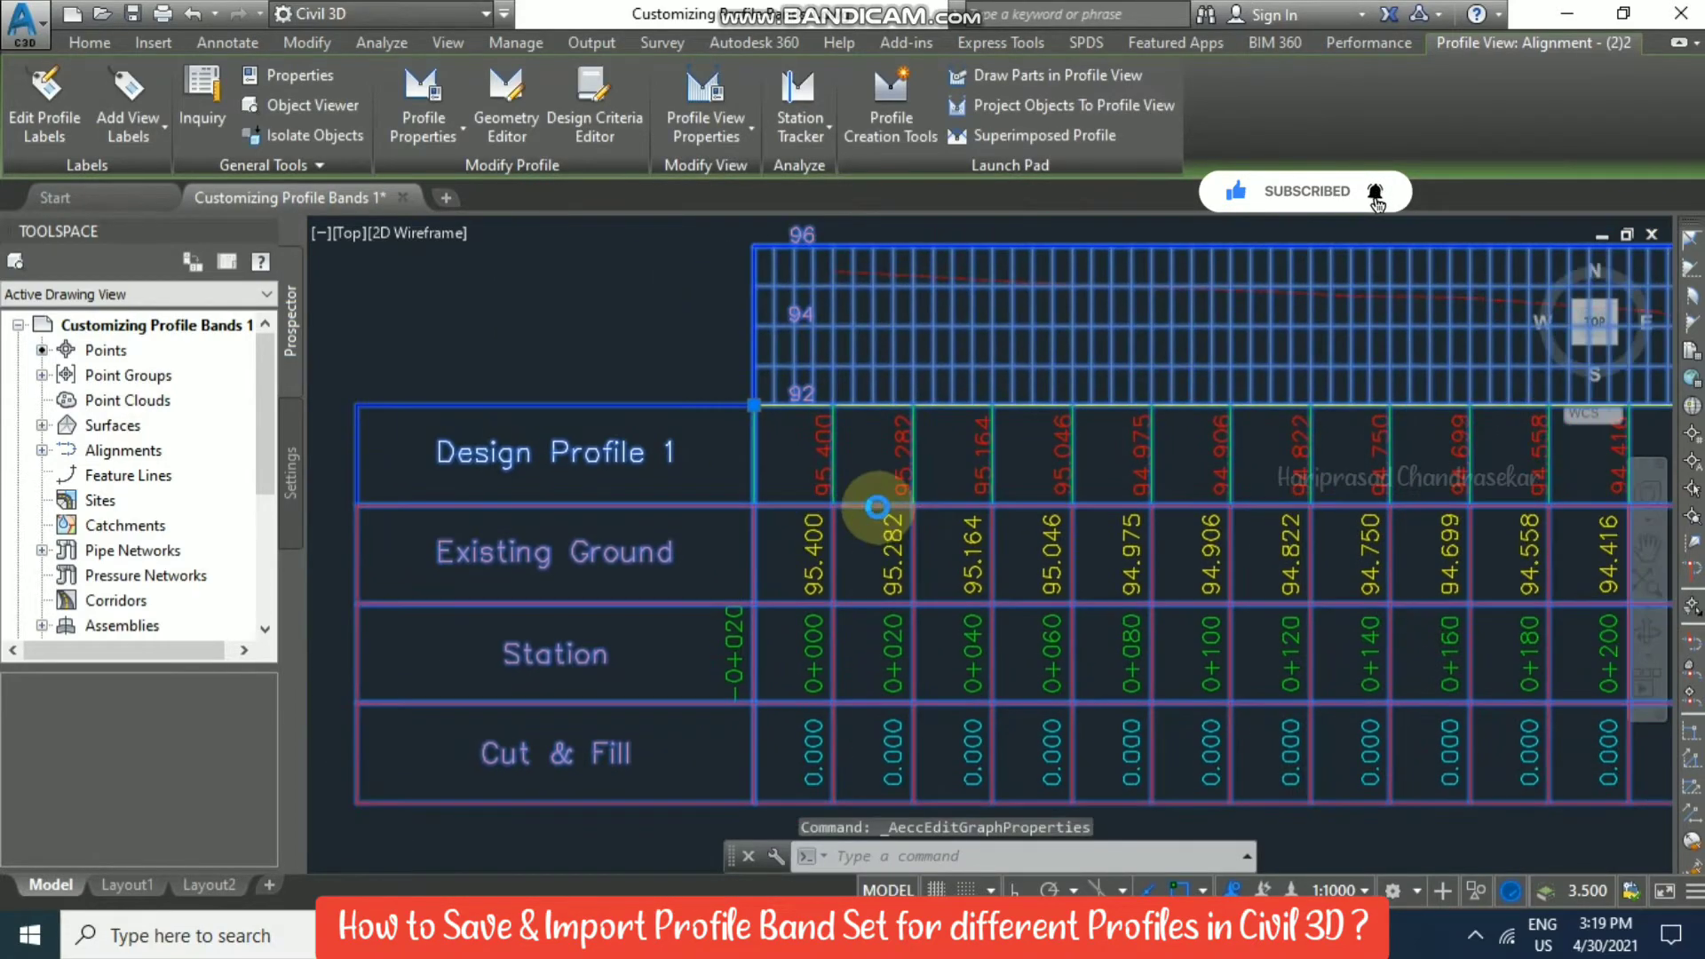
key(Escape)
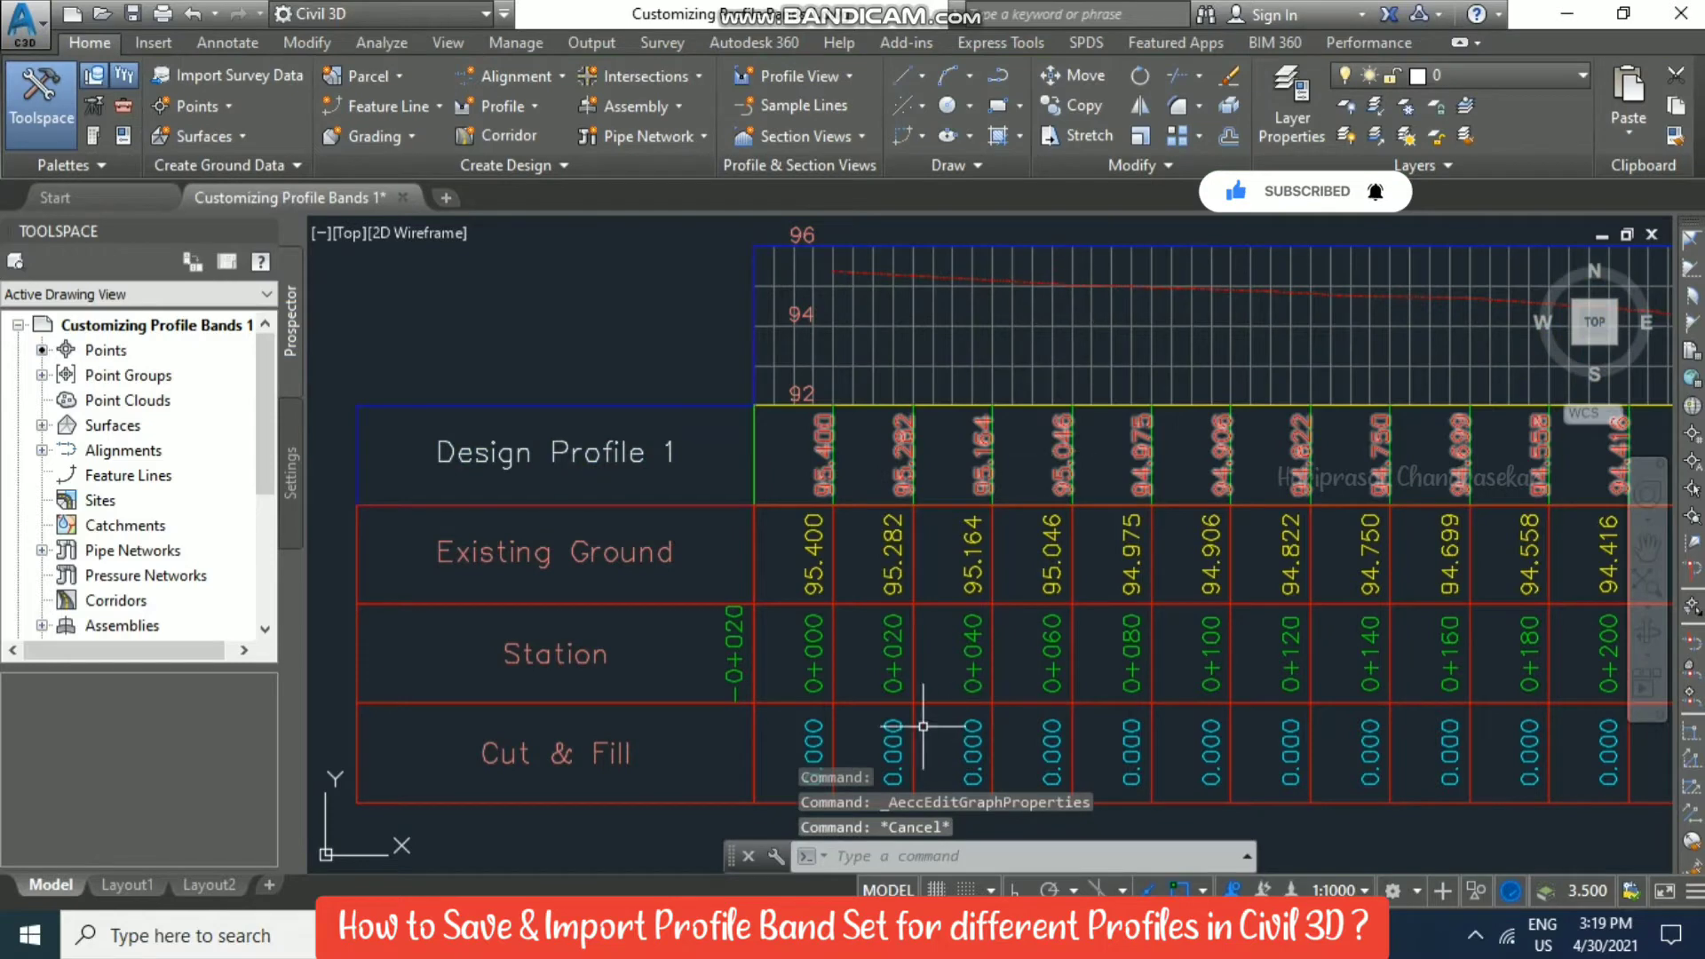
middle_drag(1038, 630, 1104, 576)
scroll(860, 508, up, 2)
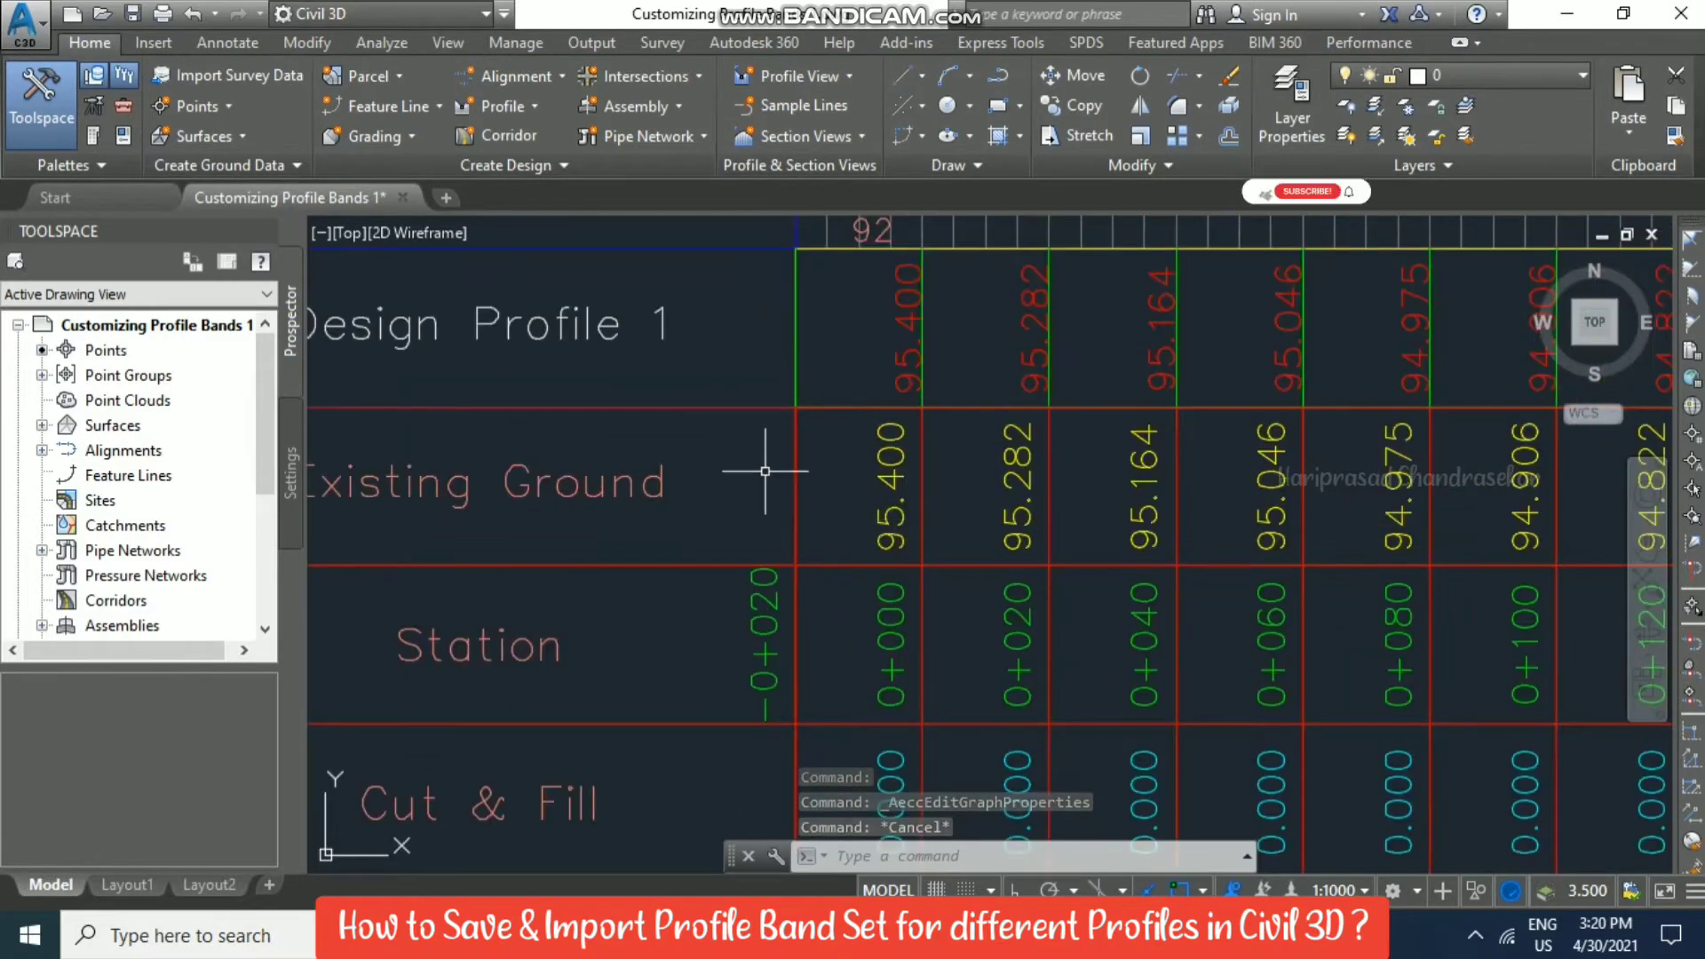
middle_drag(765, 468, 1009, 506)
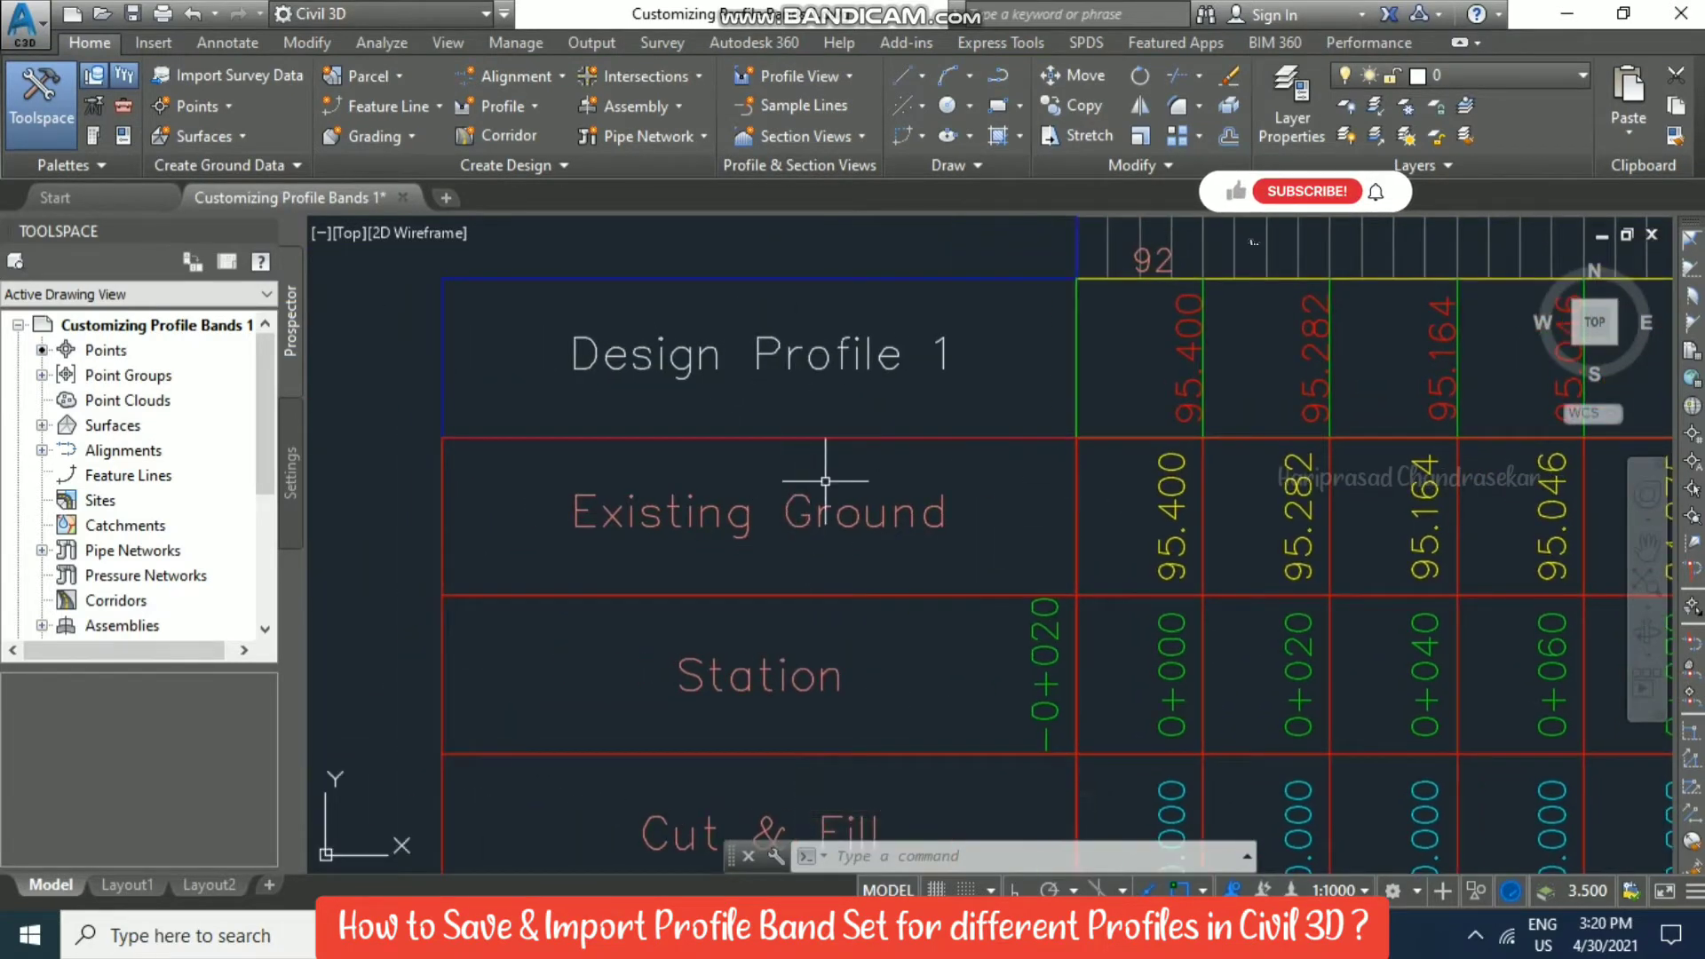
scroll(658, 557, down, 4)
middle_drag(1002, 524, 715, 541)
click(513, 117)
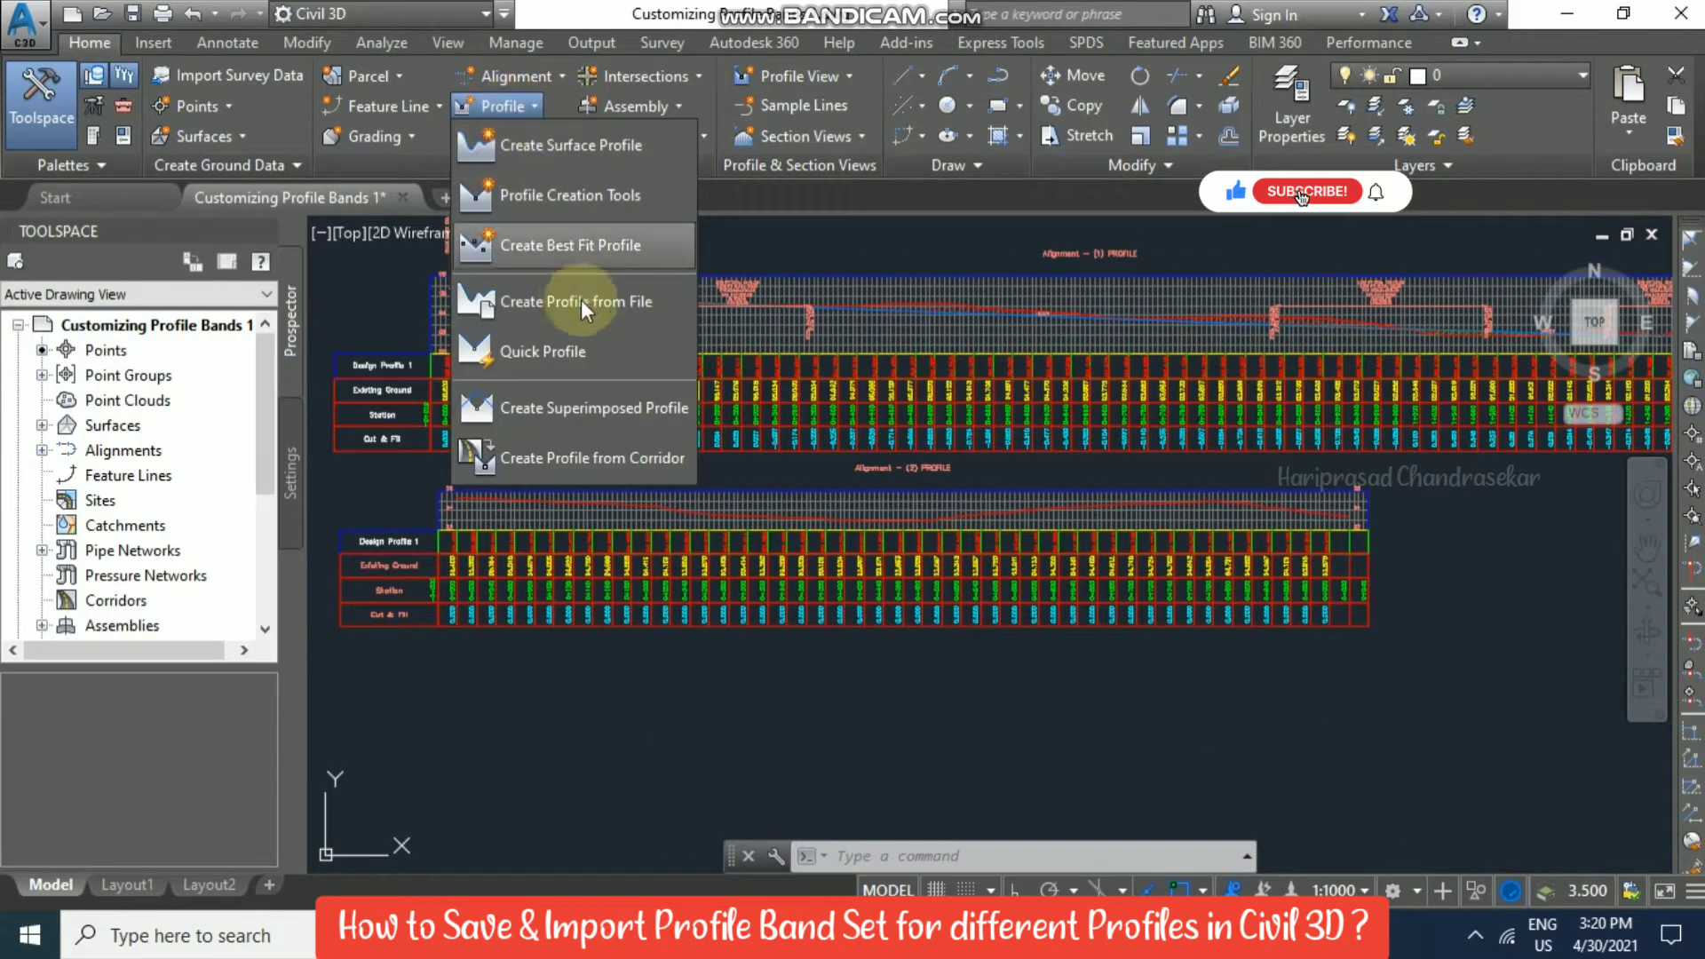
click(578, 250)
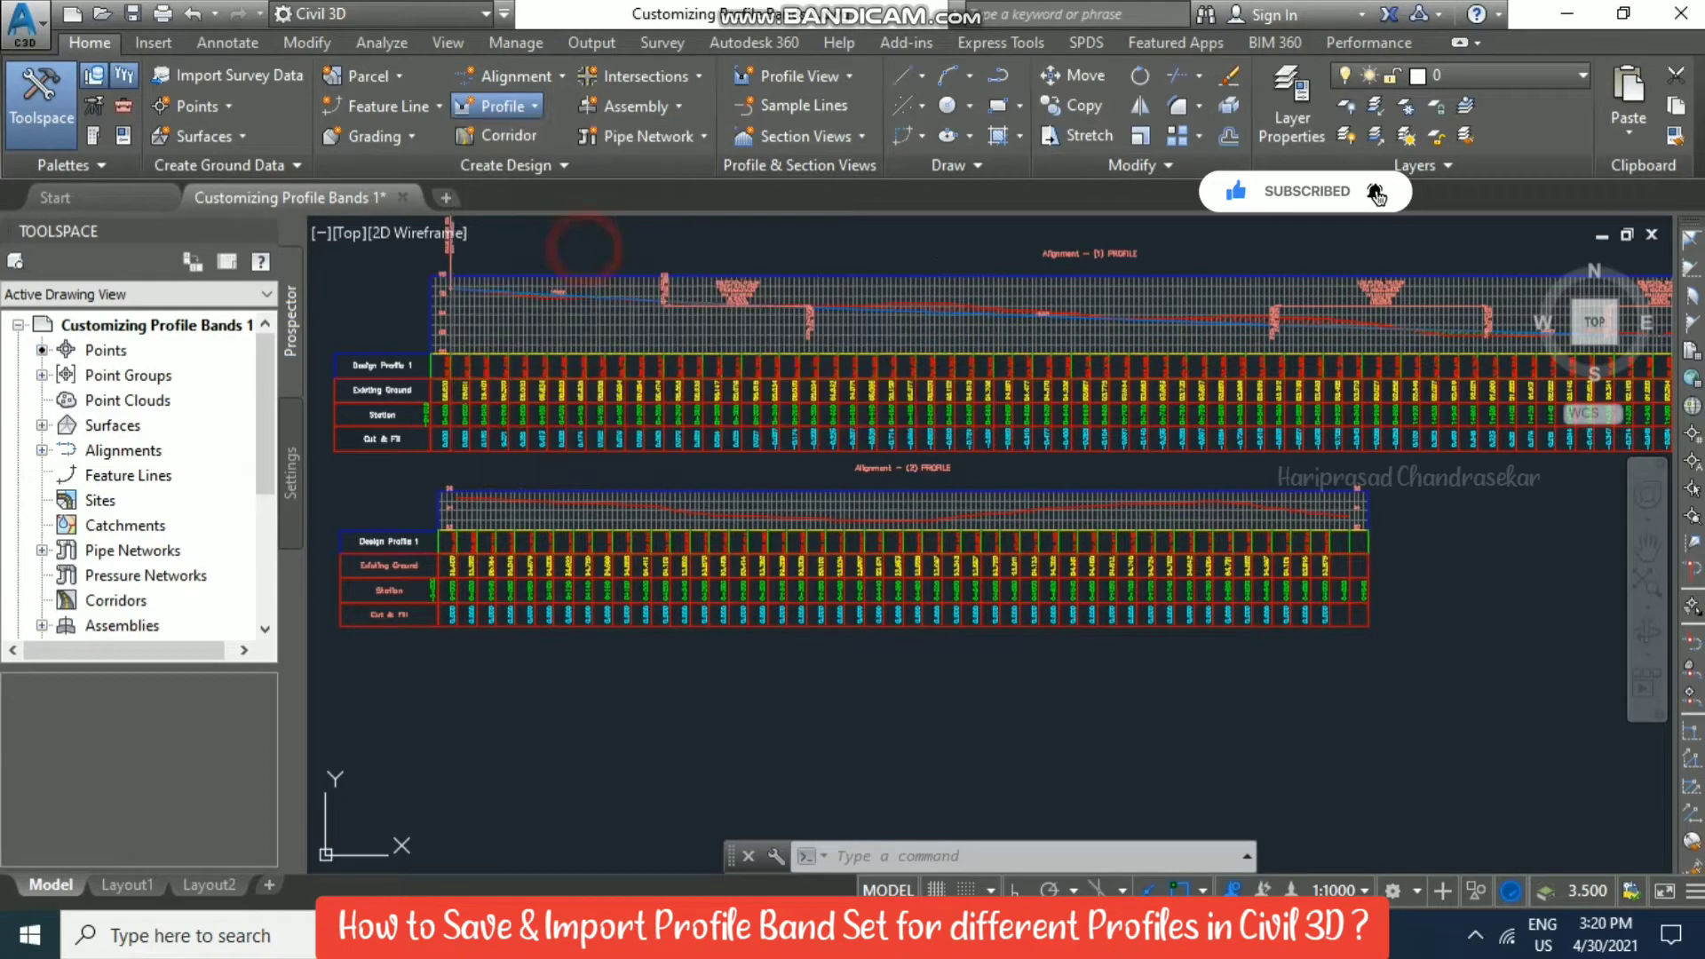
scroll(718, 545, up, 5)
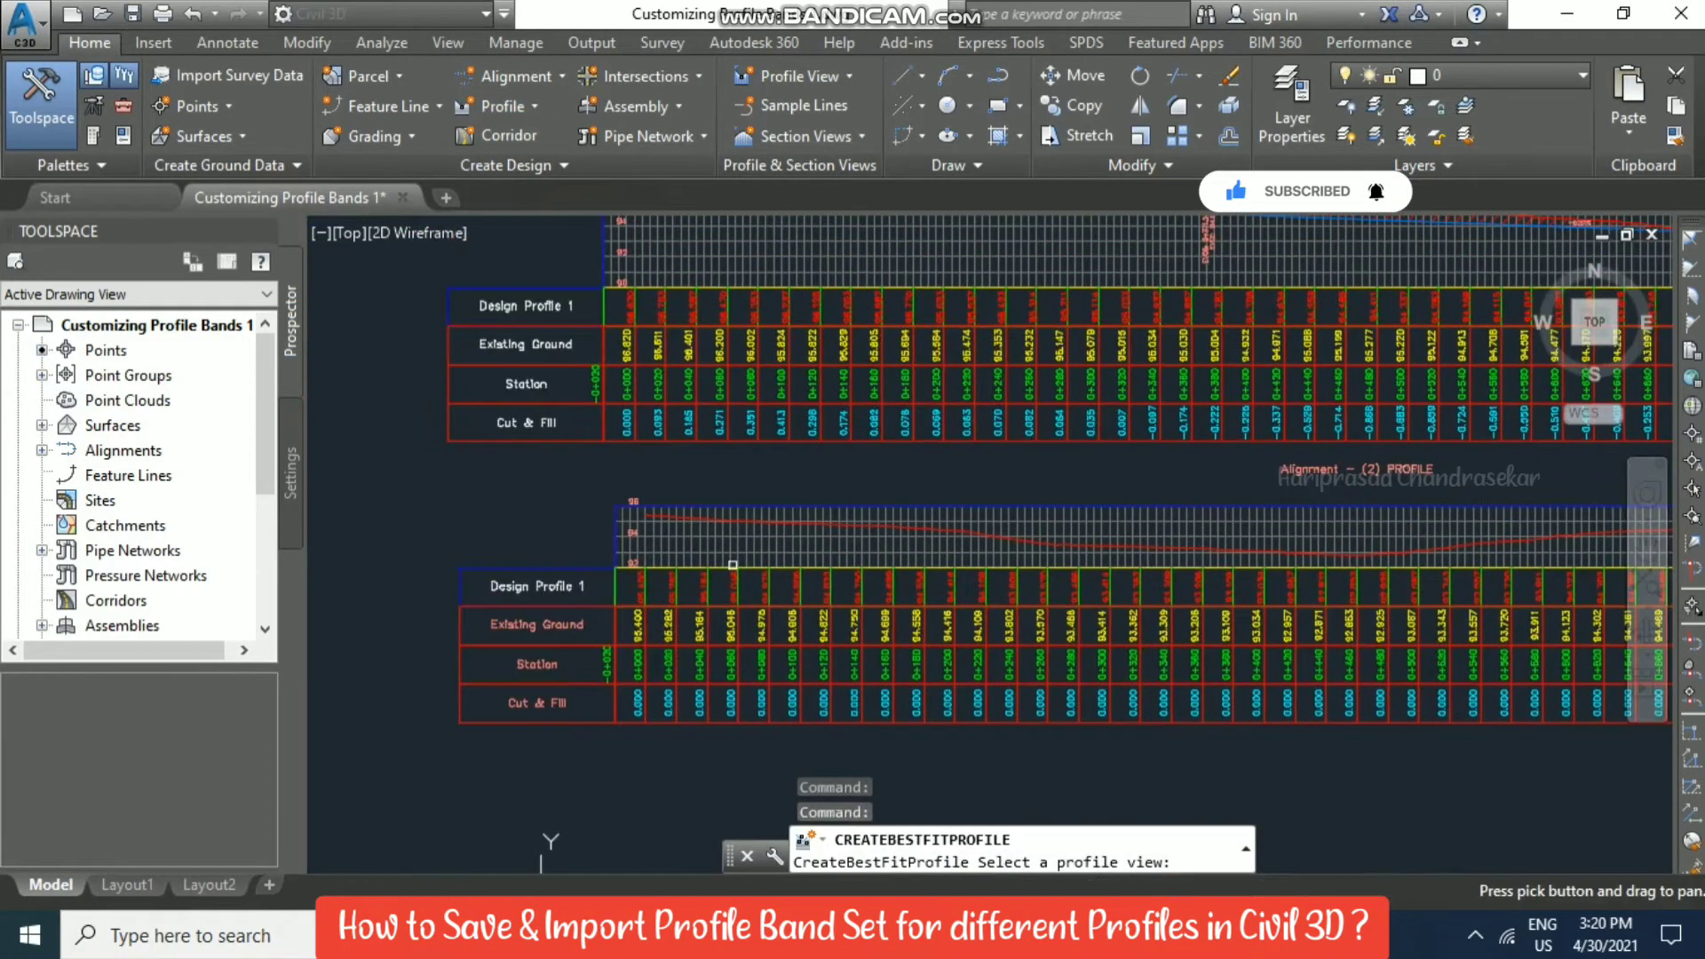
click(743, 538)
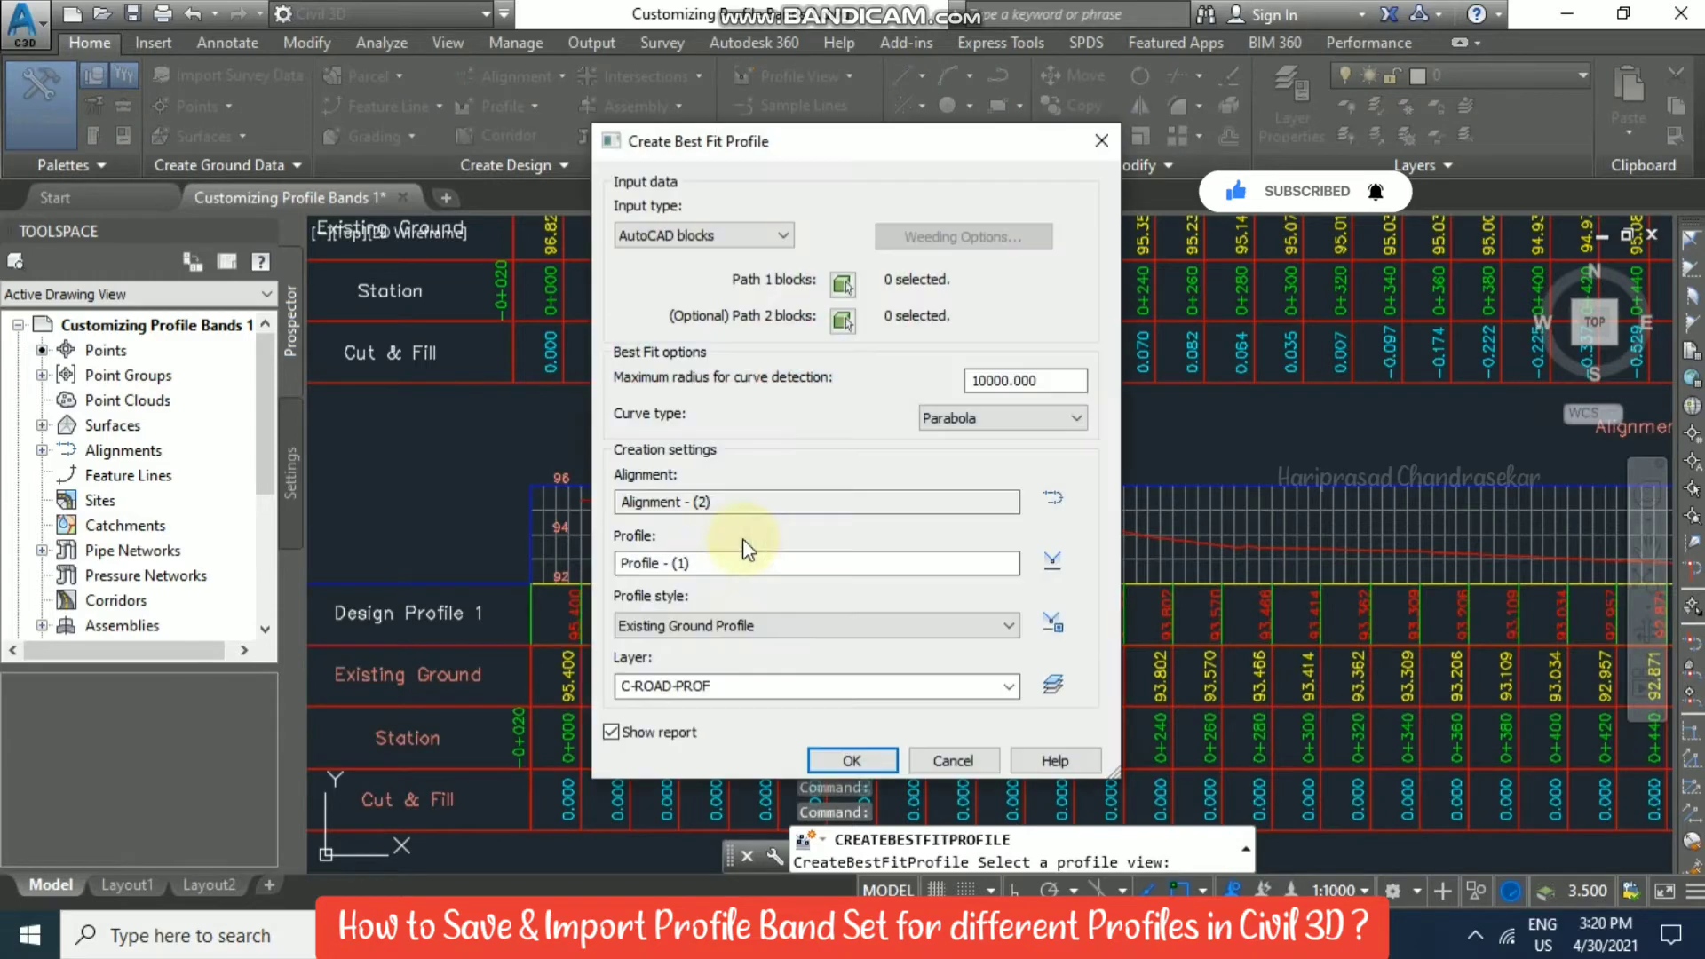
click(702, 237)
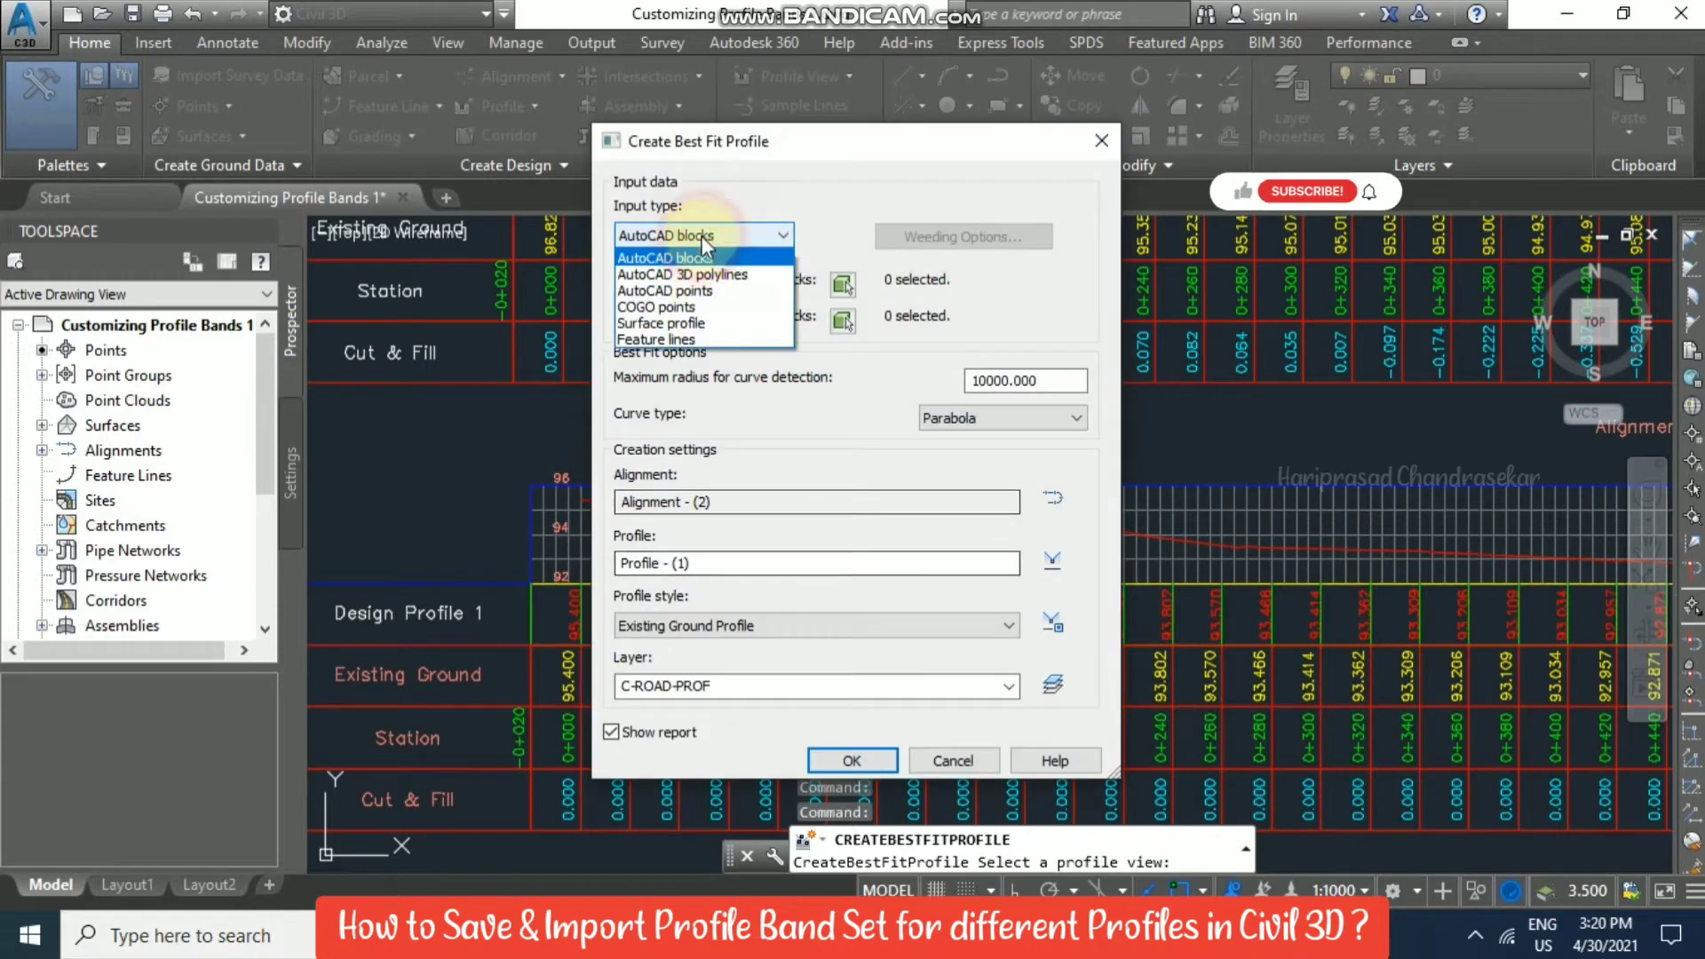
click(661, 323)
click(930, 284)
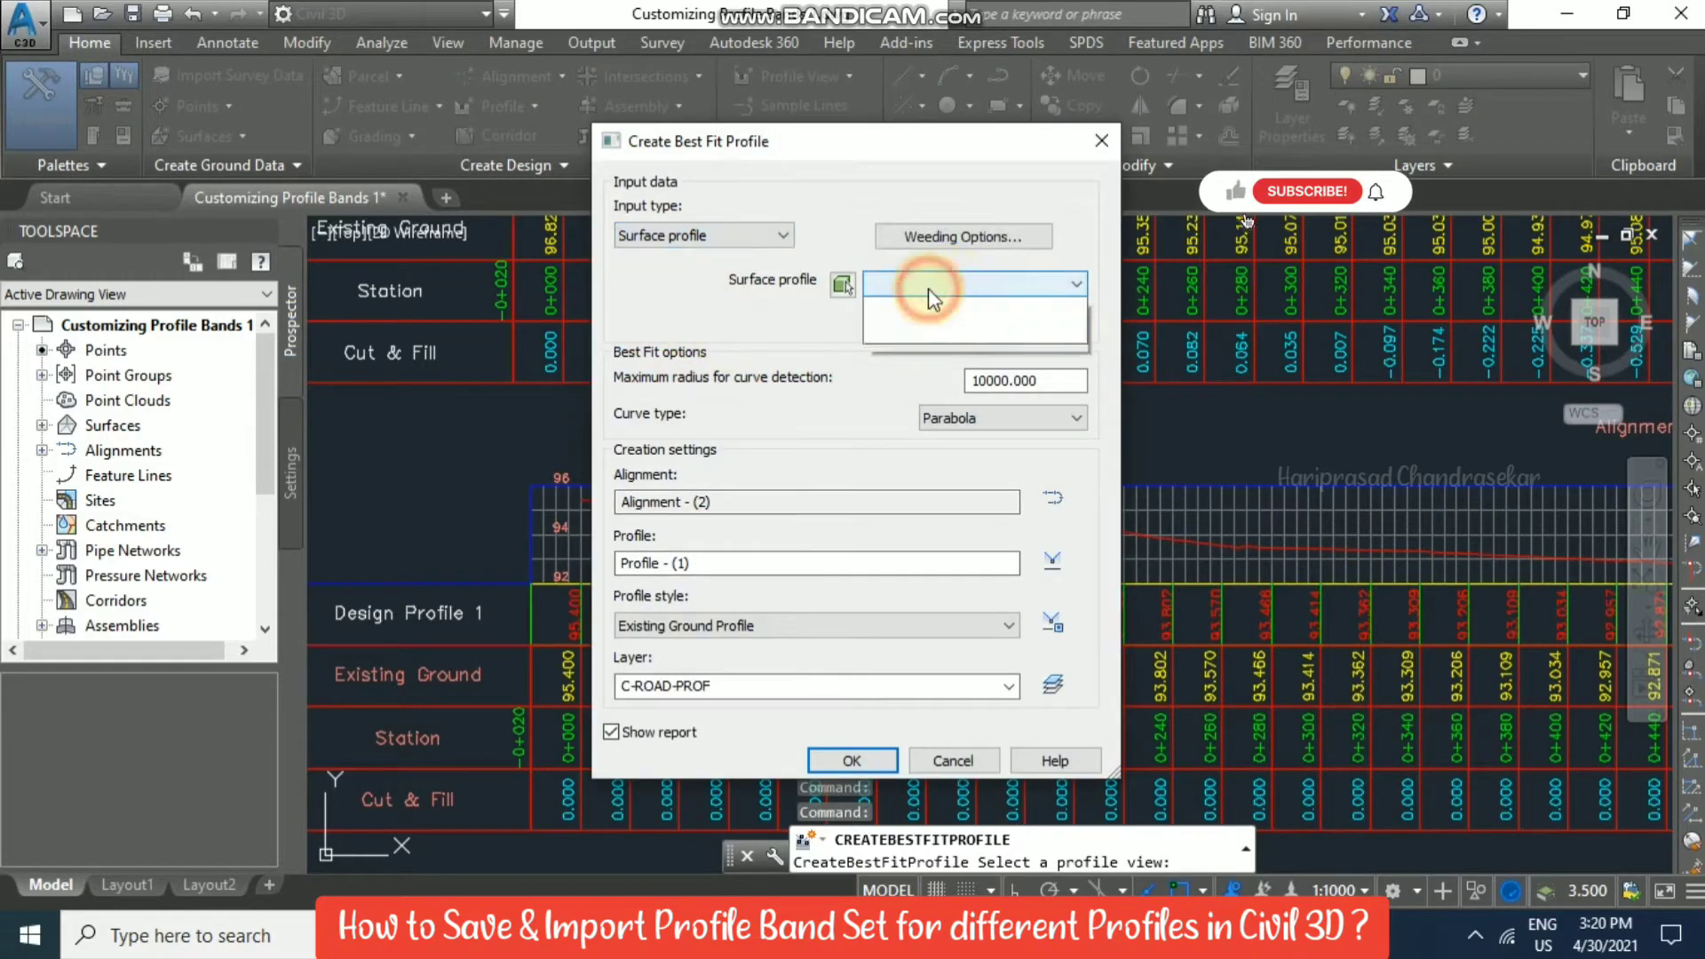
click(846, 284)
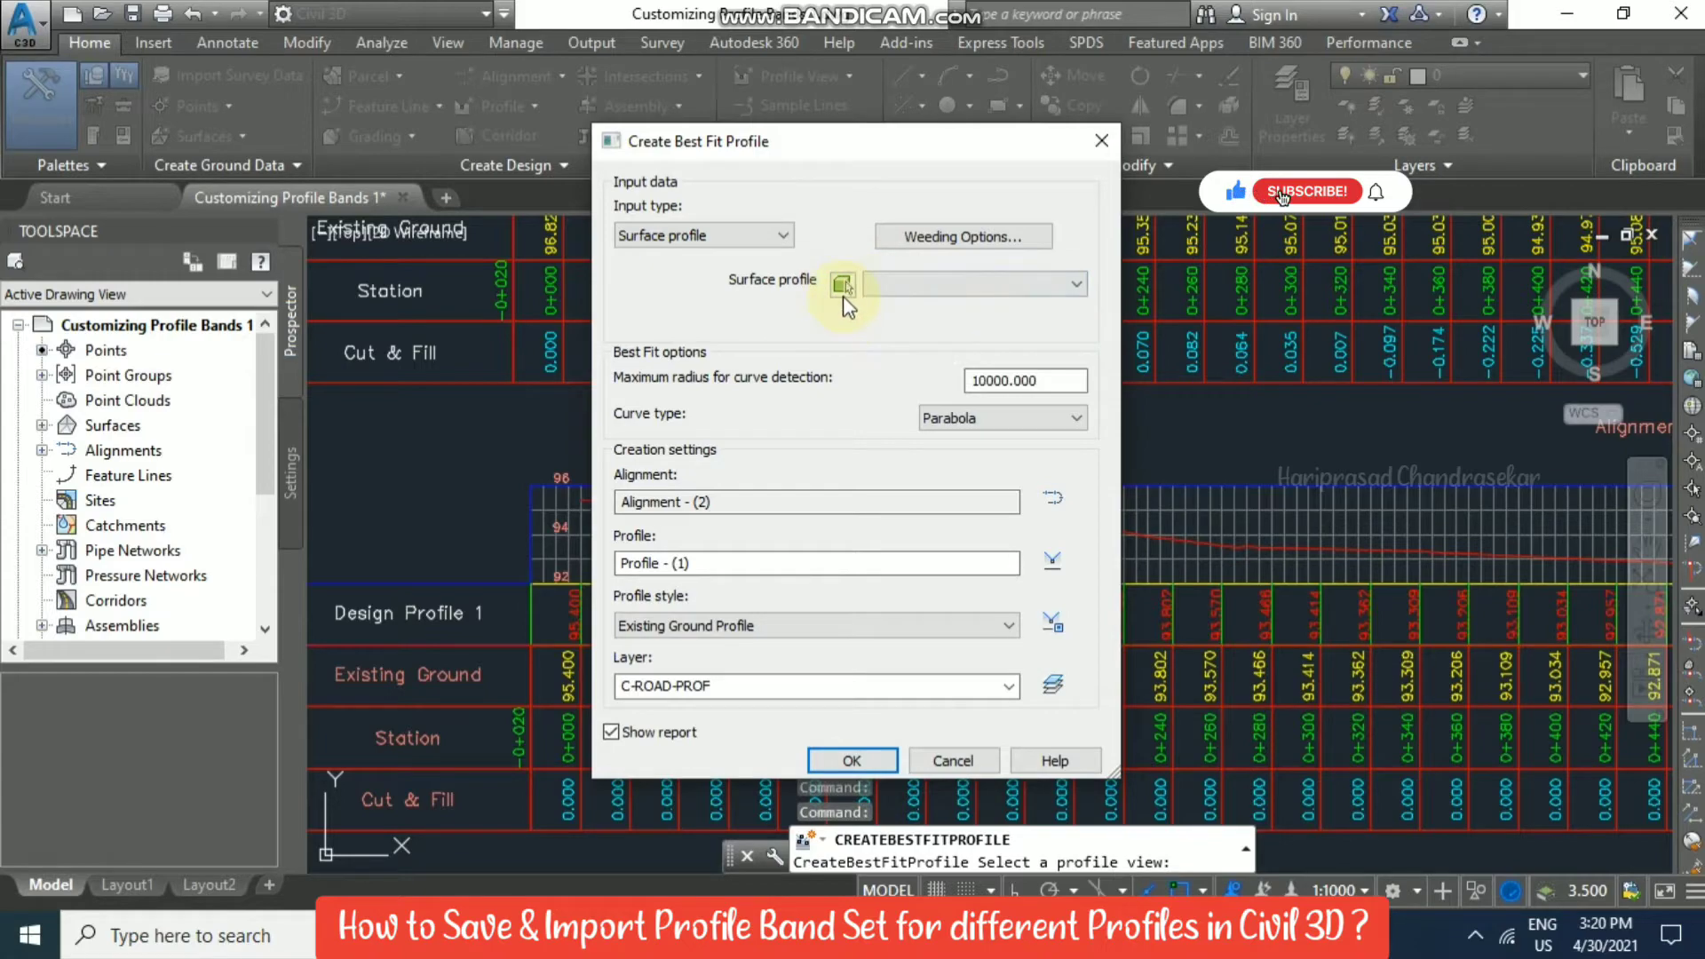
click(842, 285)
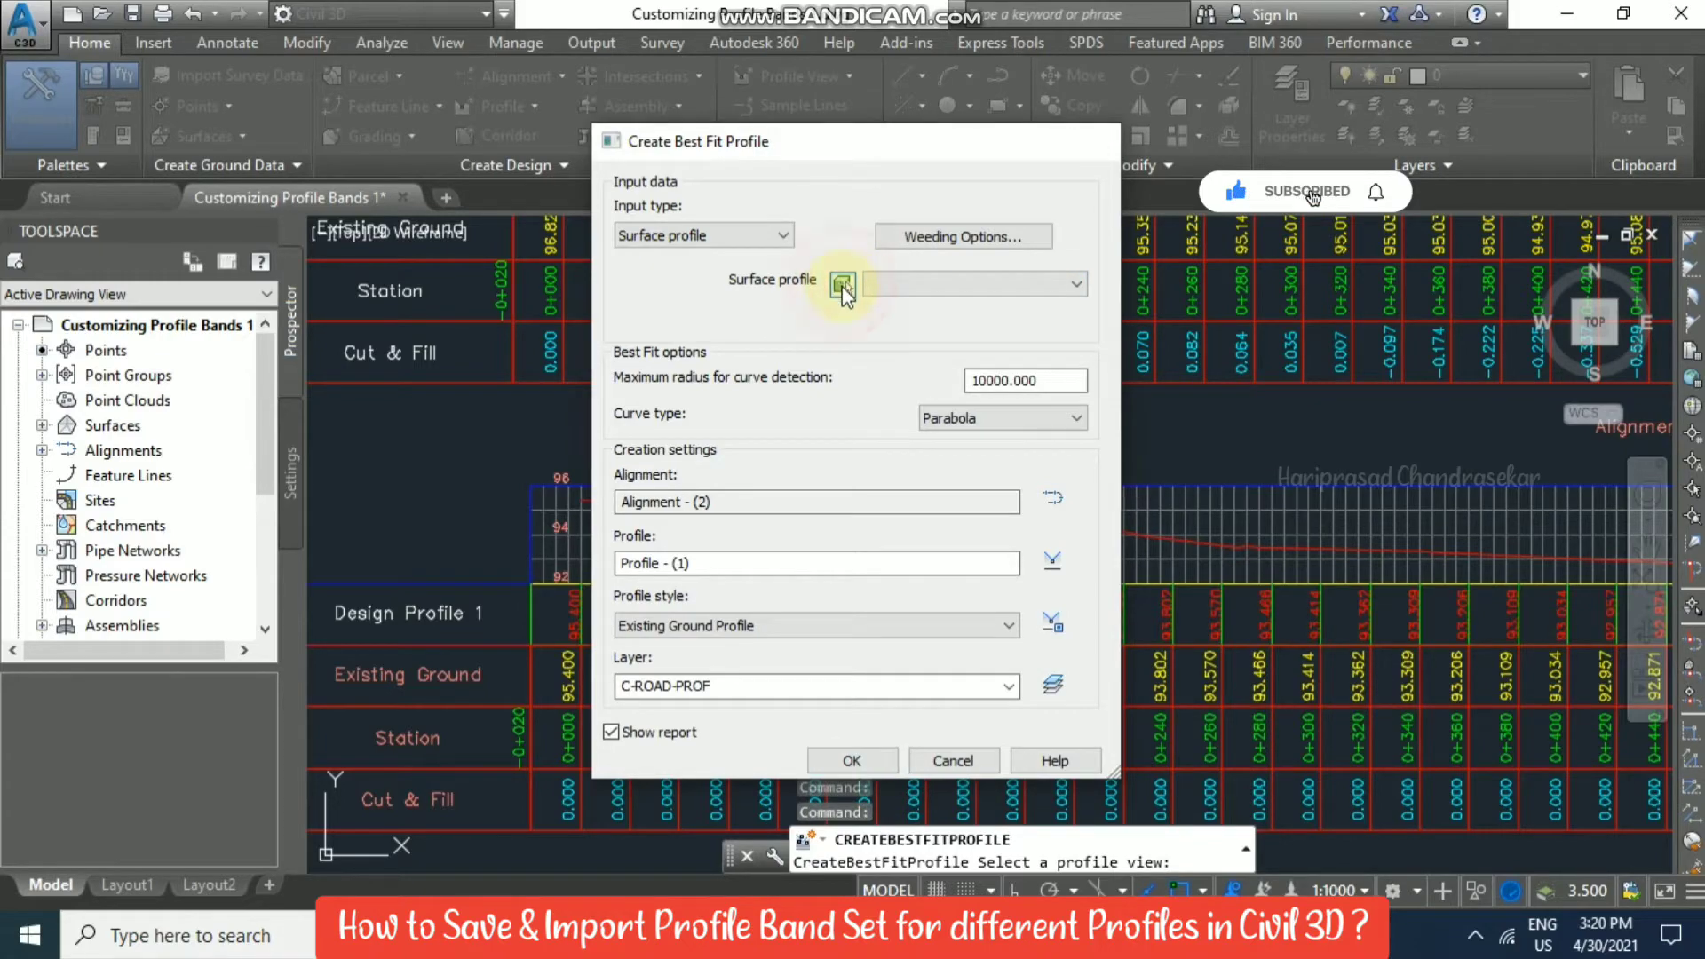
scroll(1033, 453, down, 4)
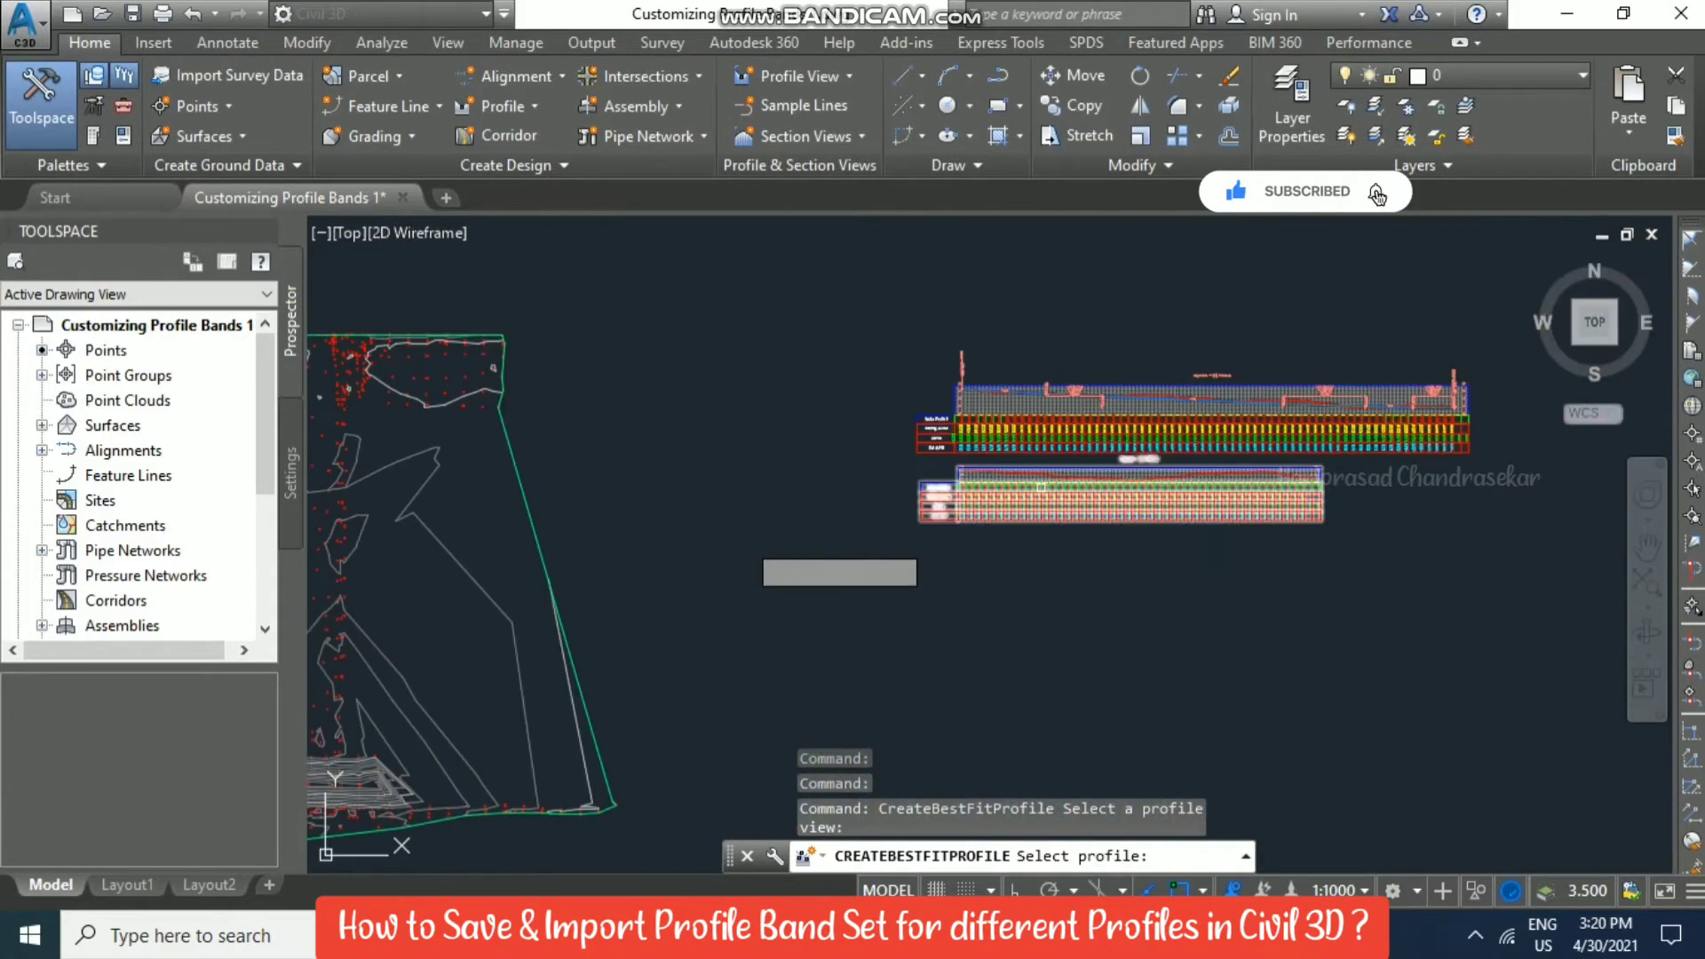
scroll(1066, 470, up, 6)
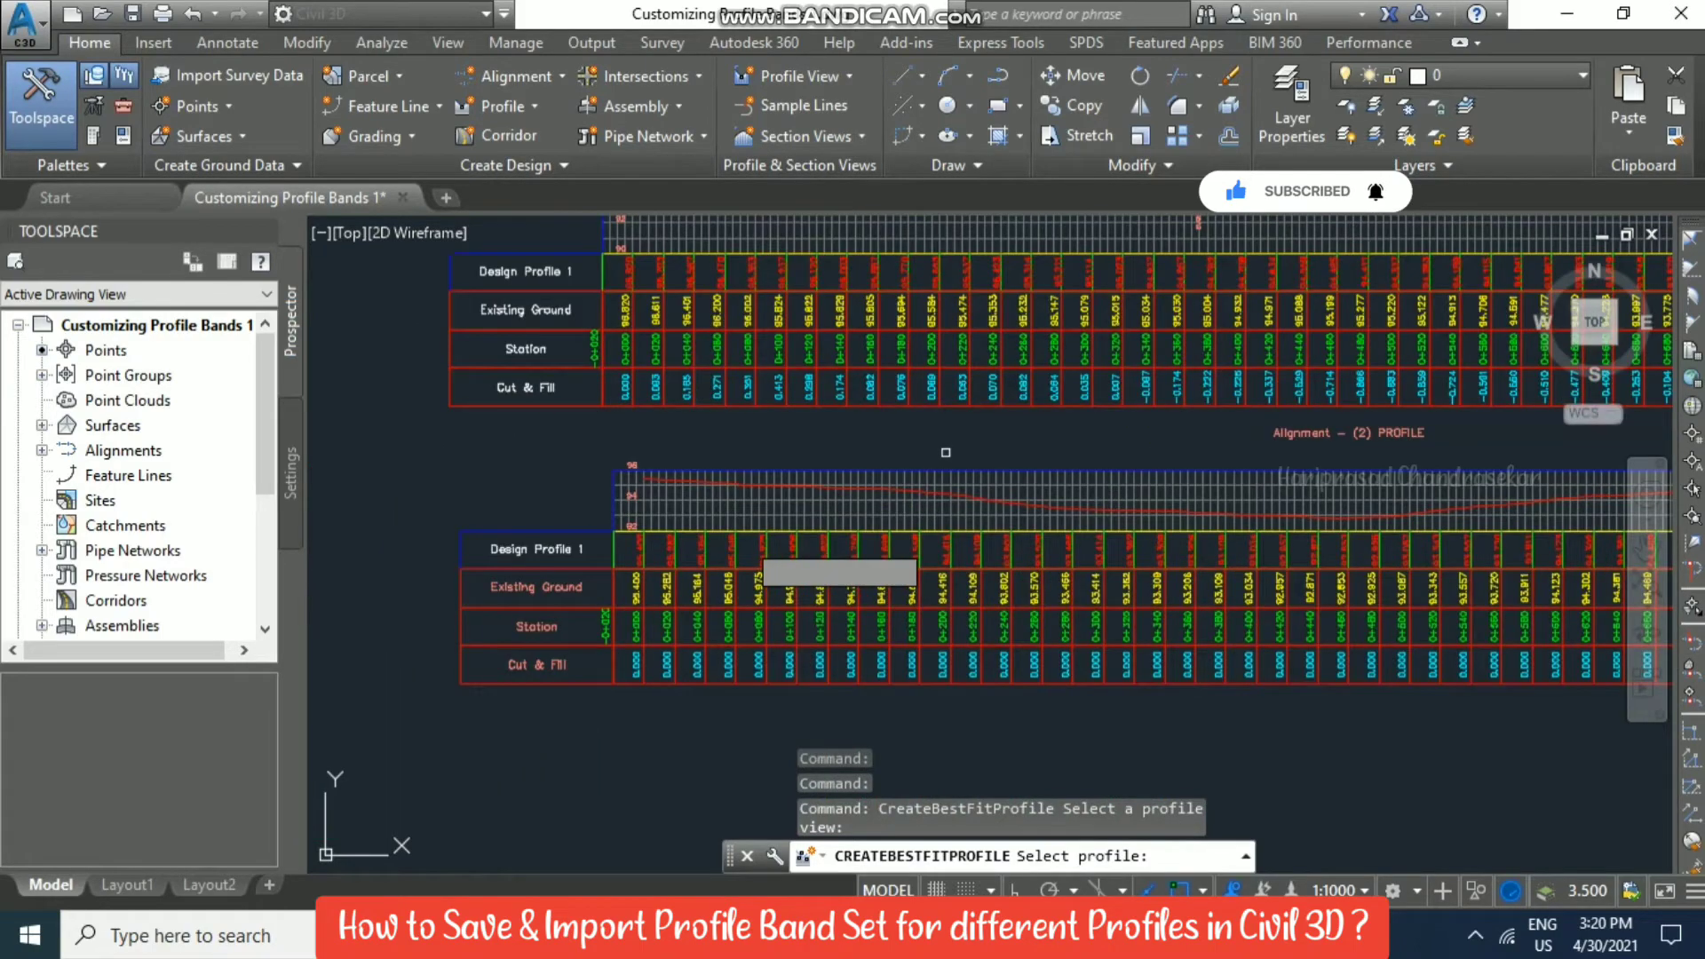
scroll(935, 479, up, 6)
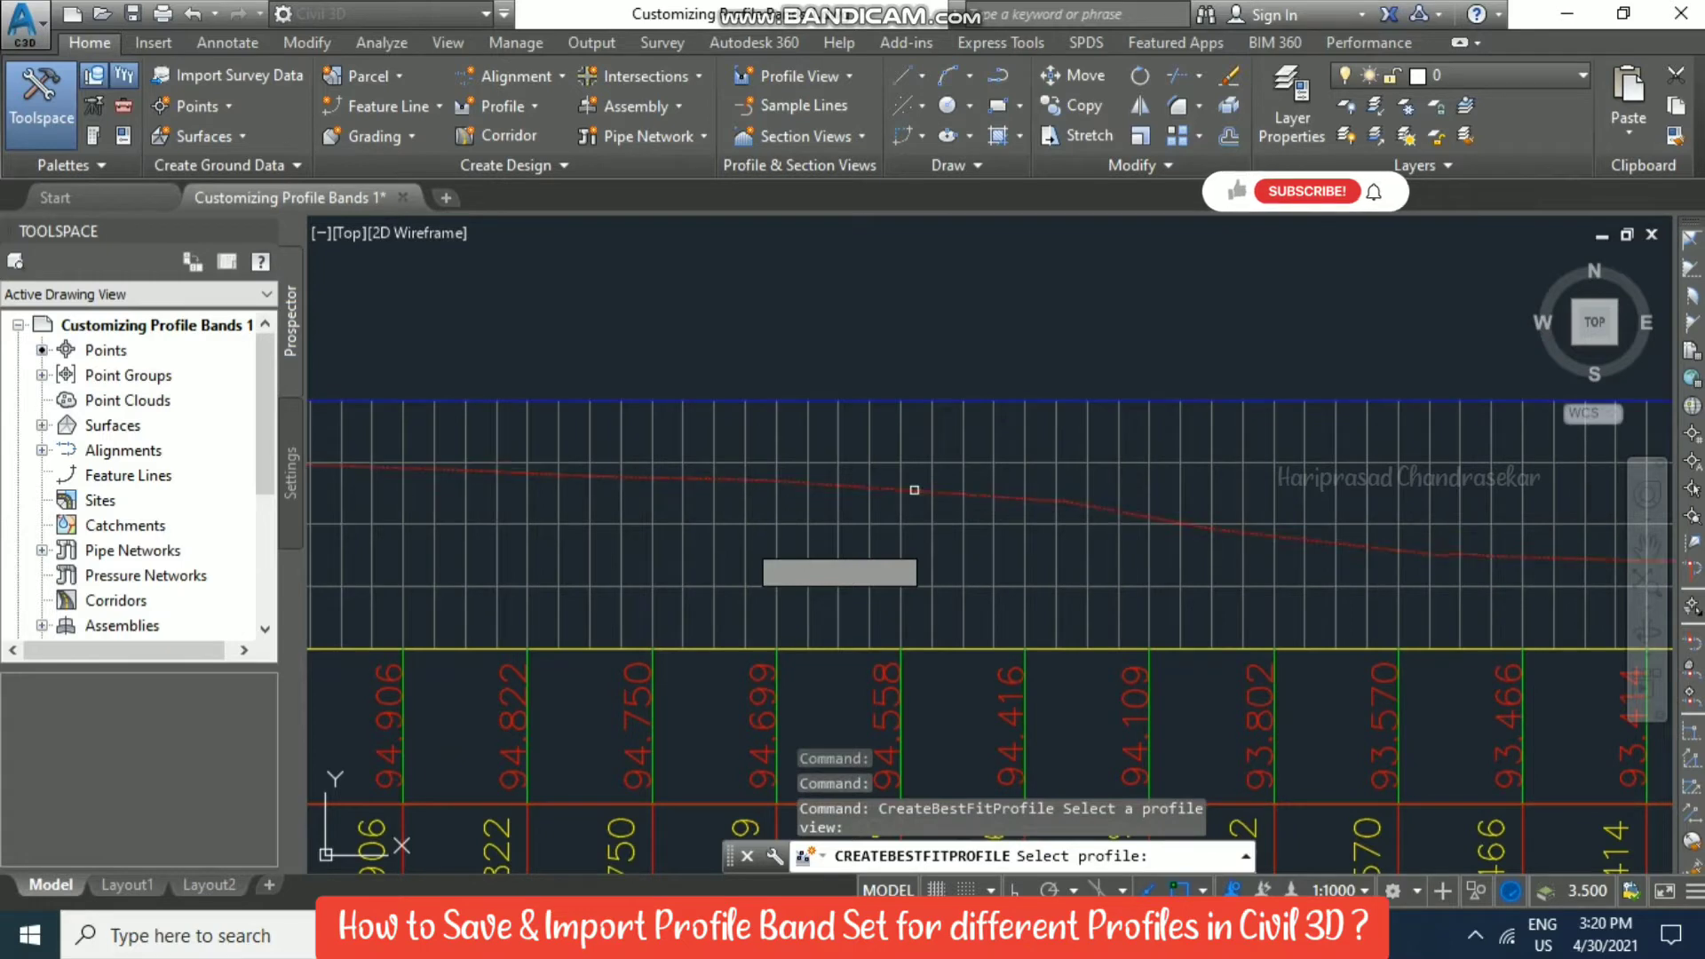
click(946, 476)
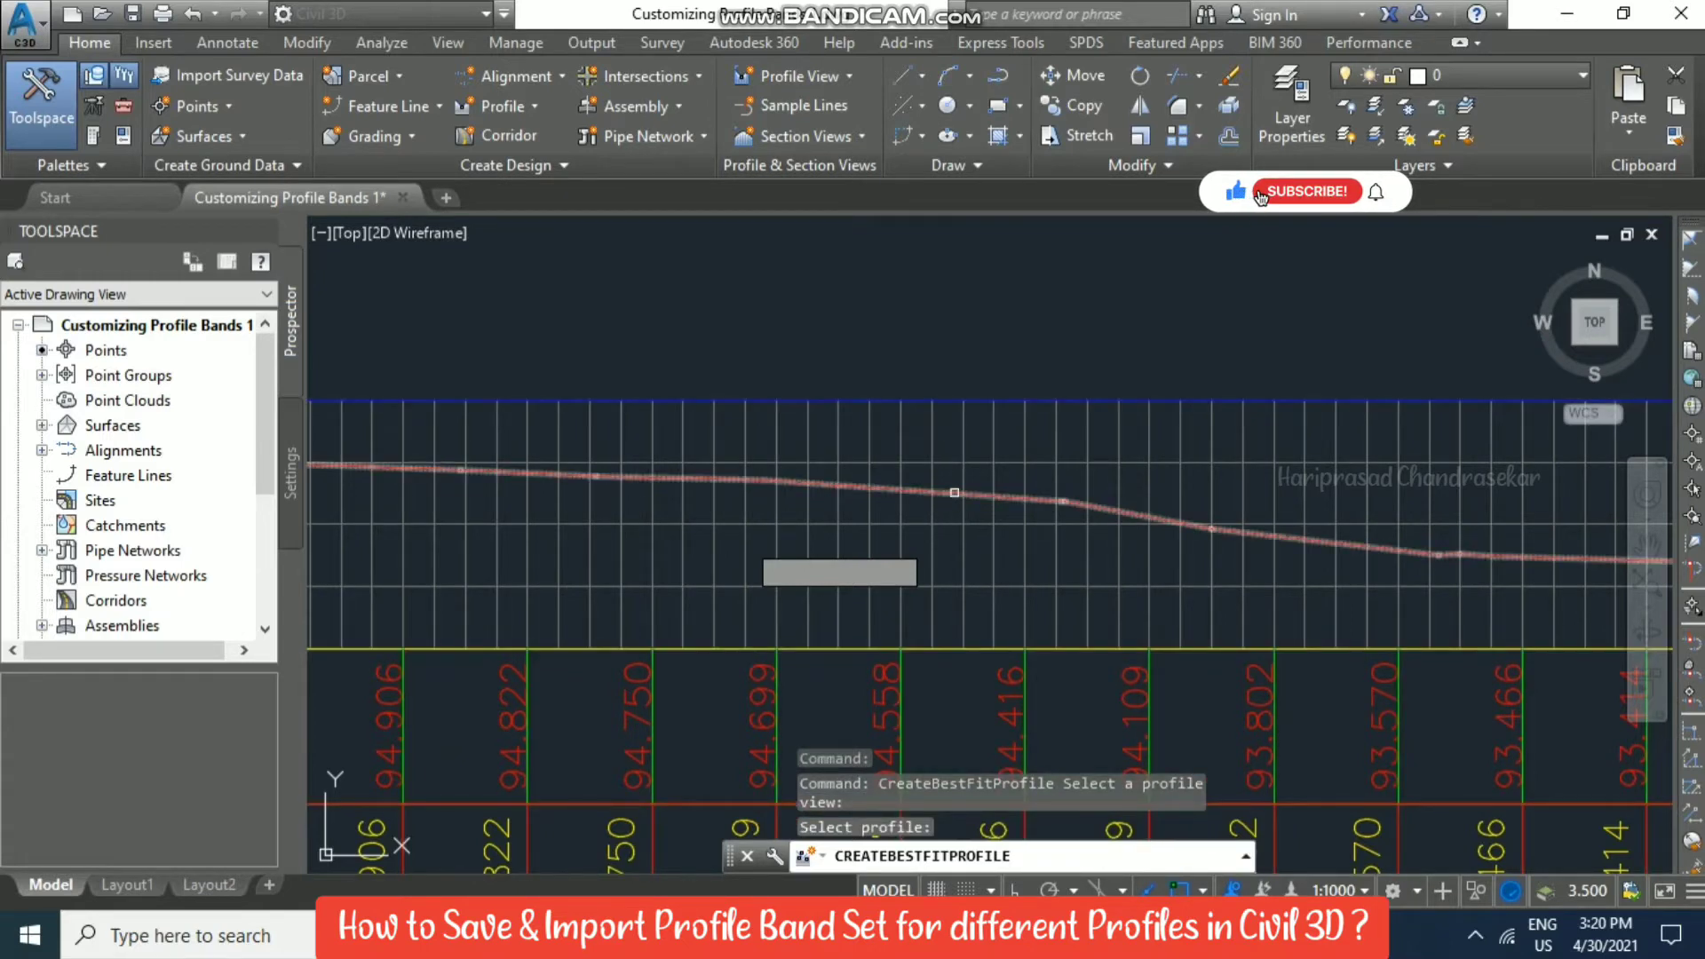
click(964, 463)
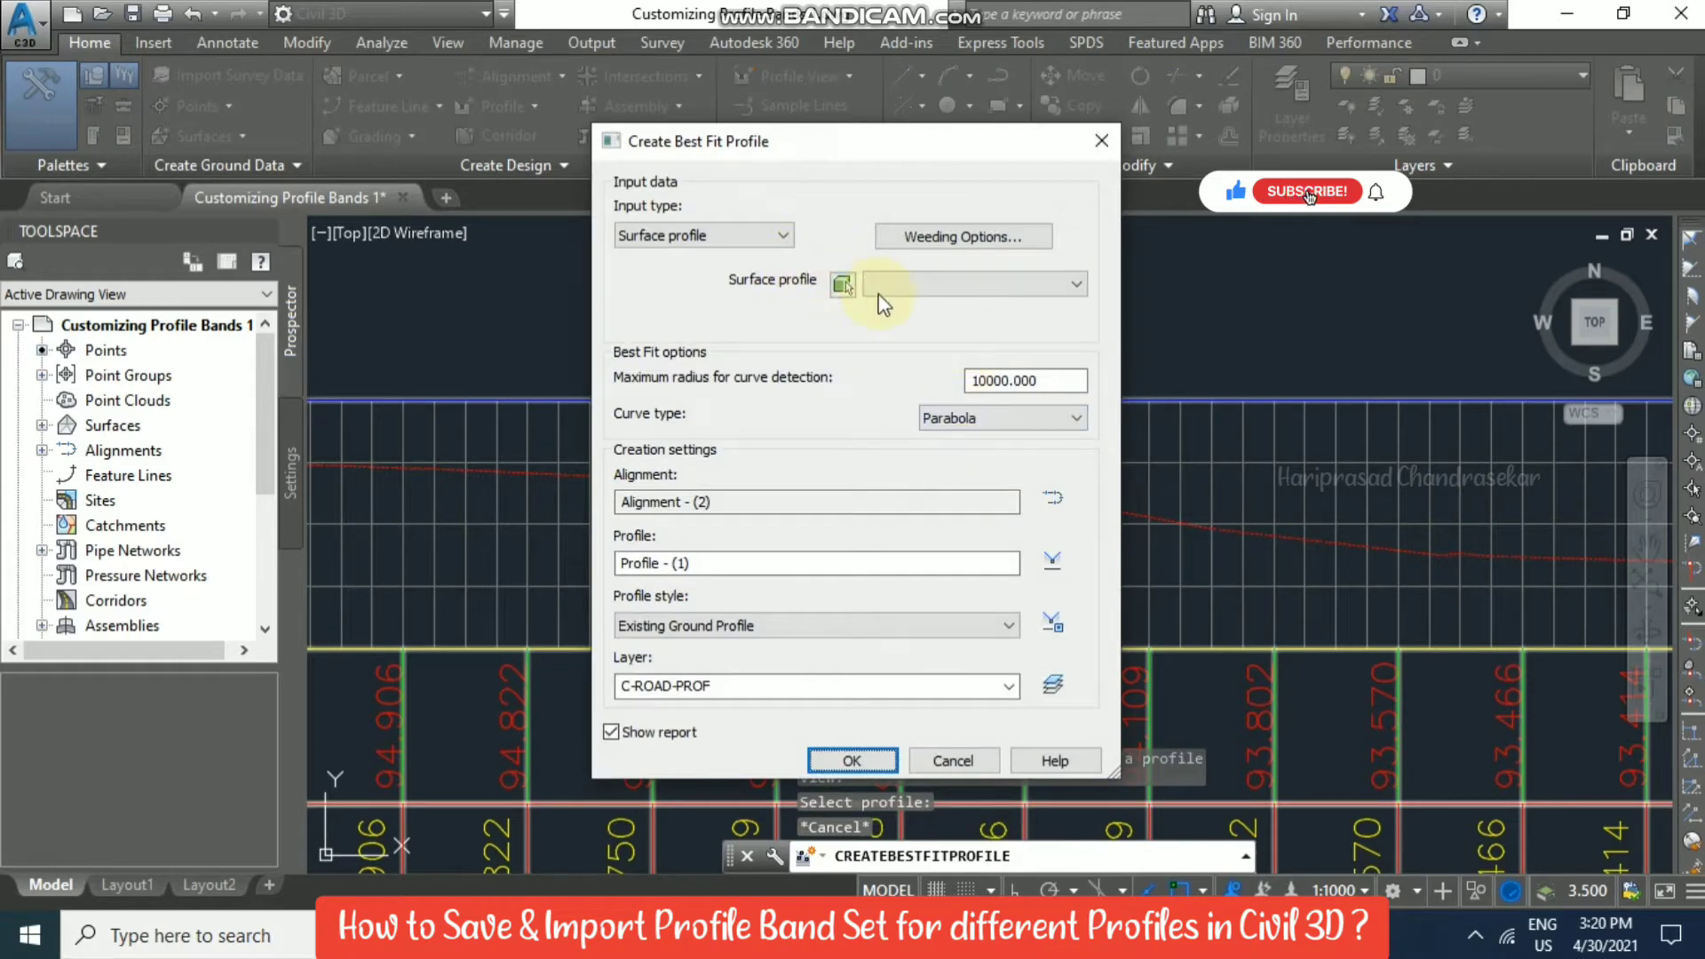
click(840, 285)
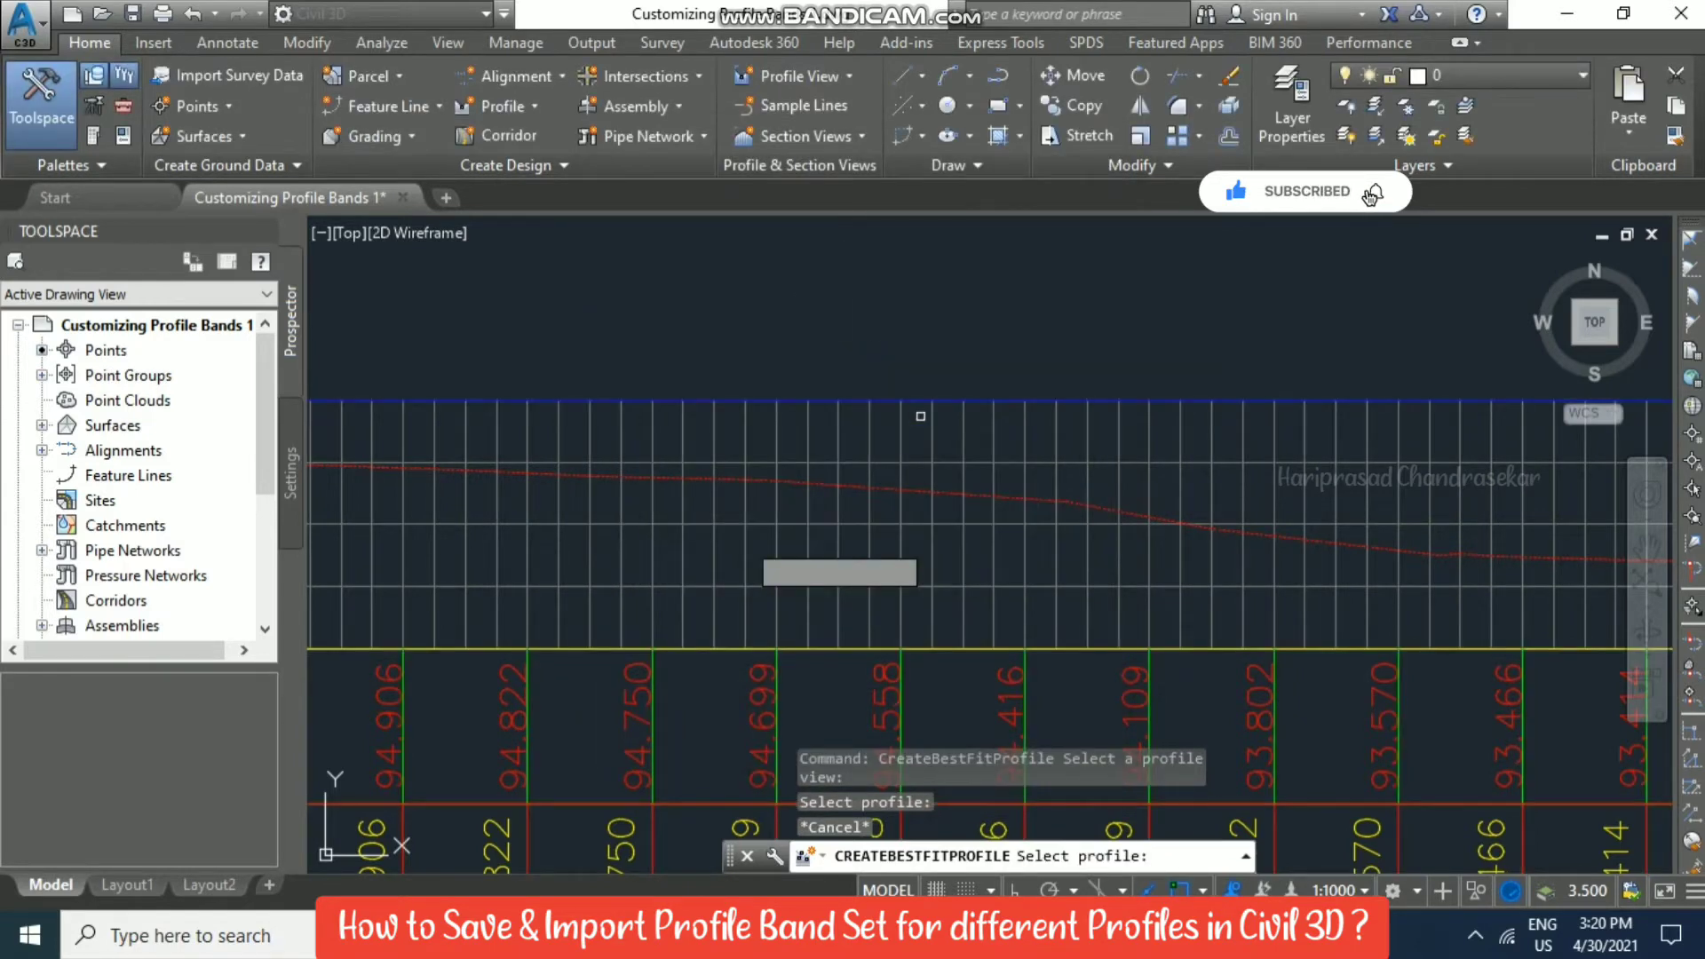
key(Escape)
click(776, 238)
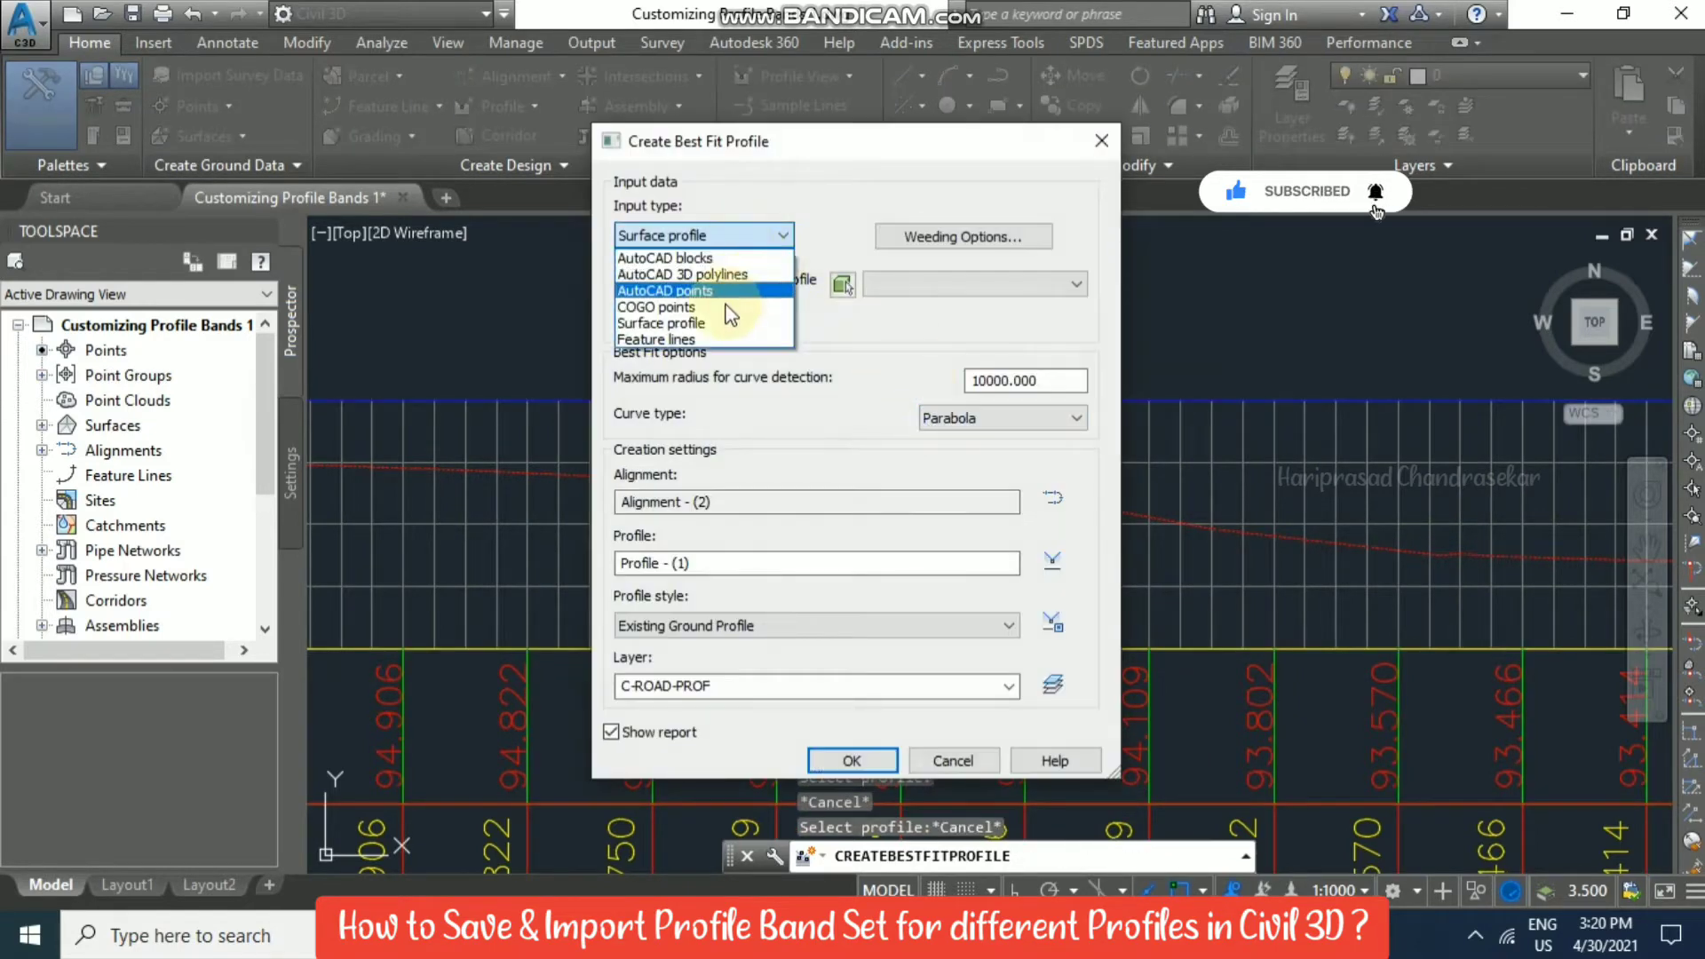
click(705, 323)
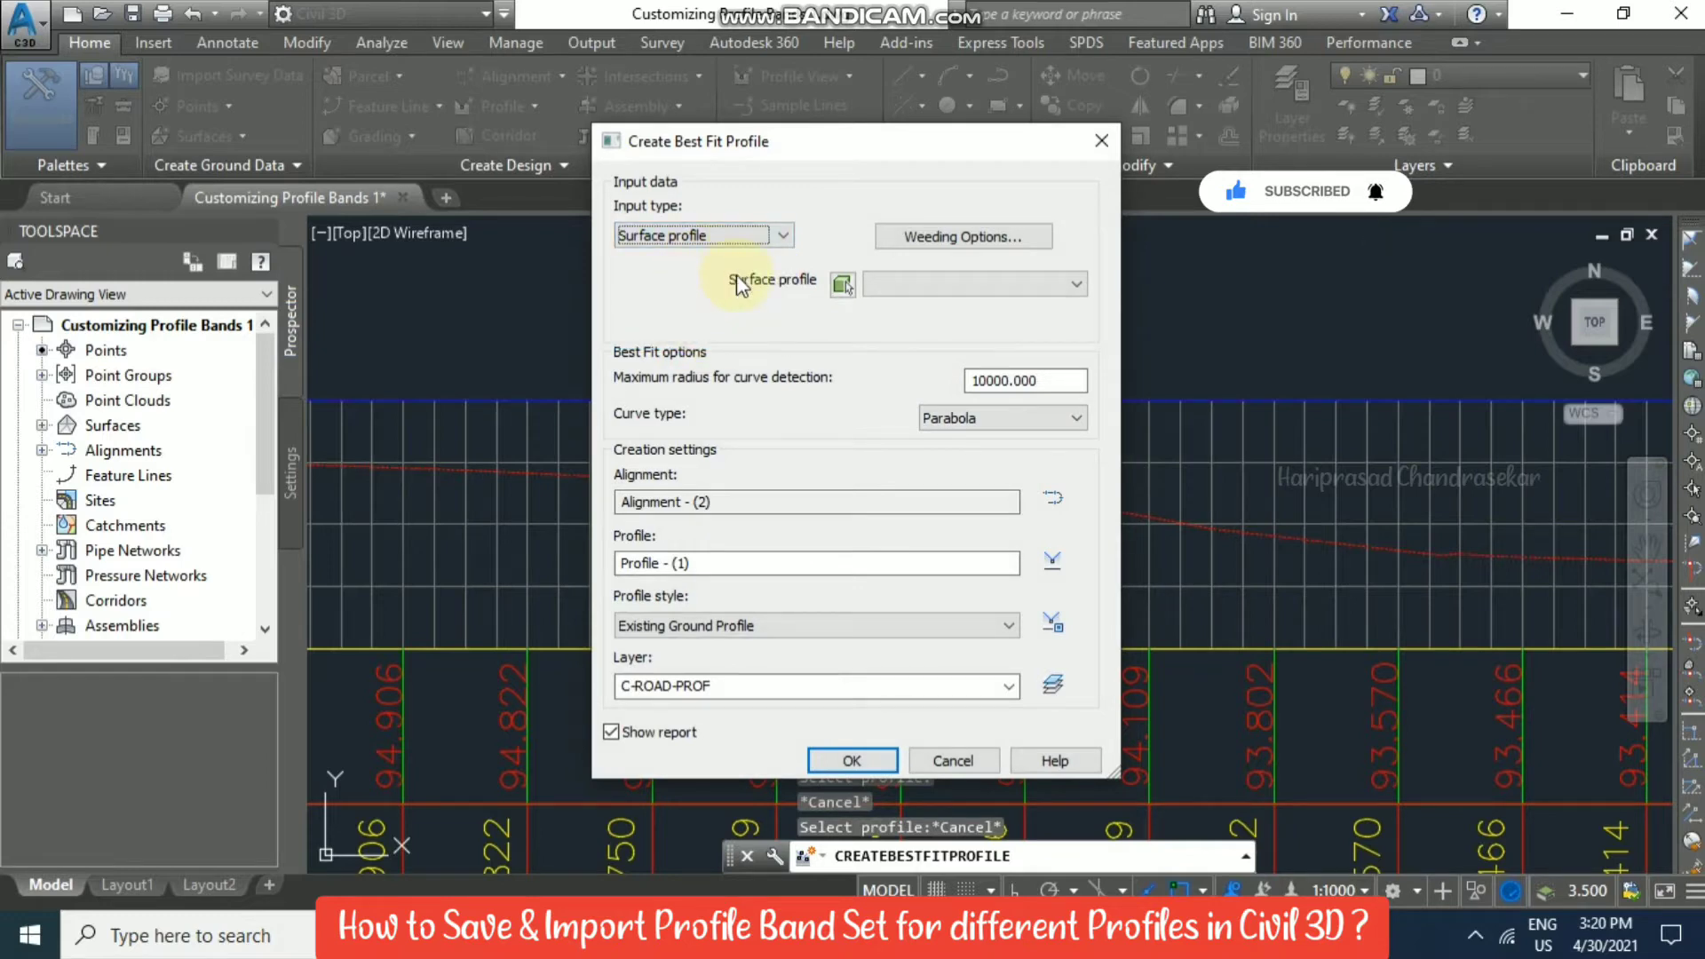
click(913, 283)
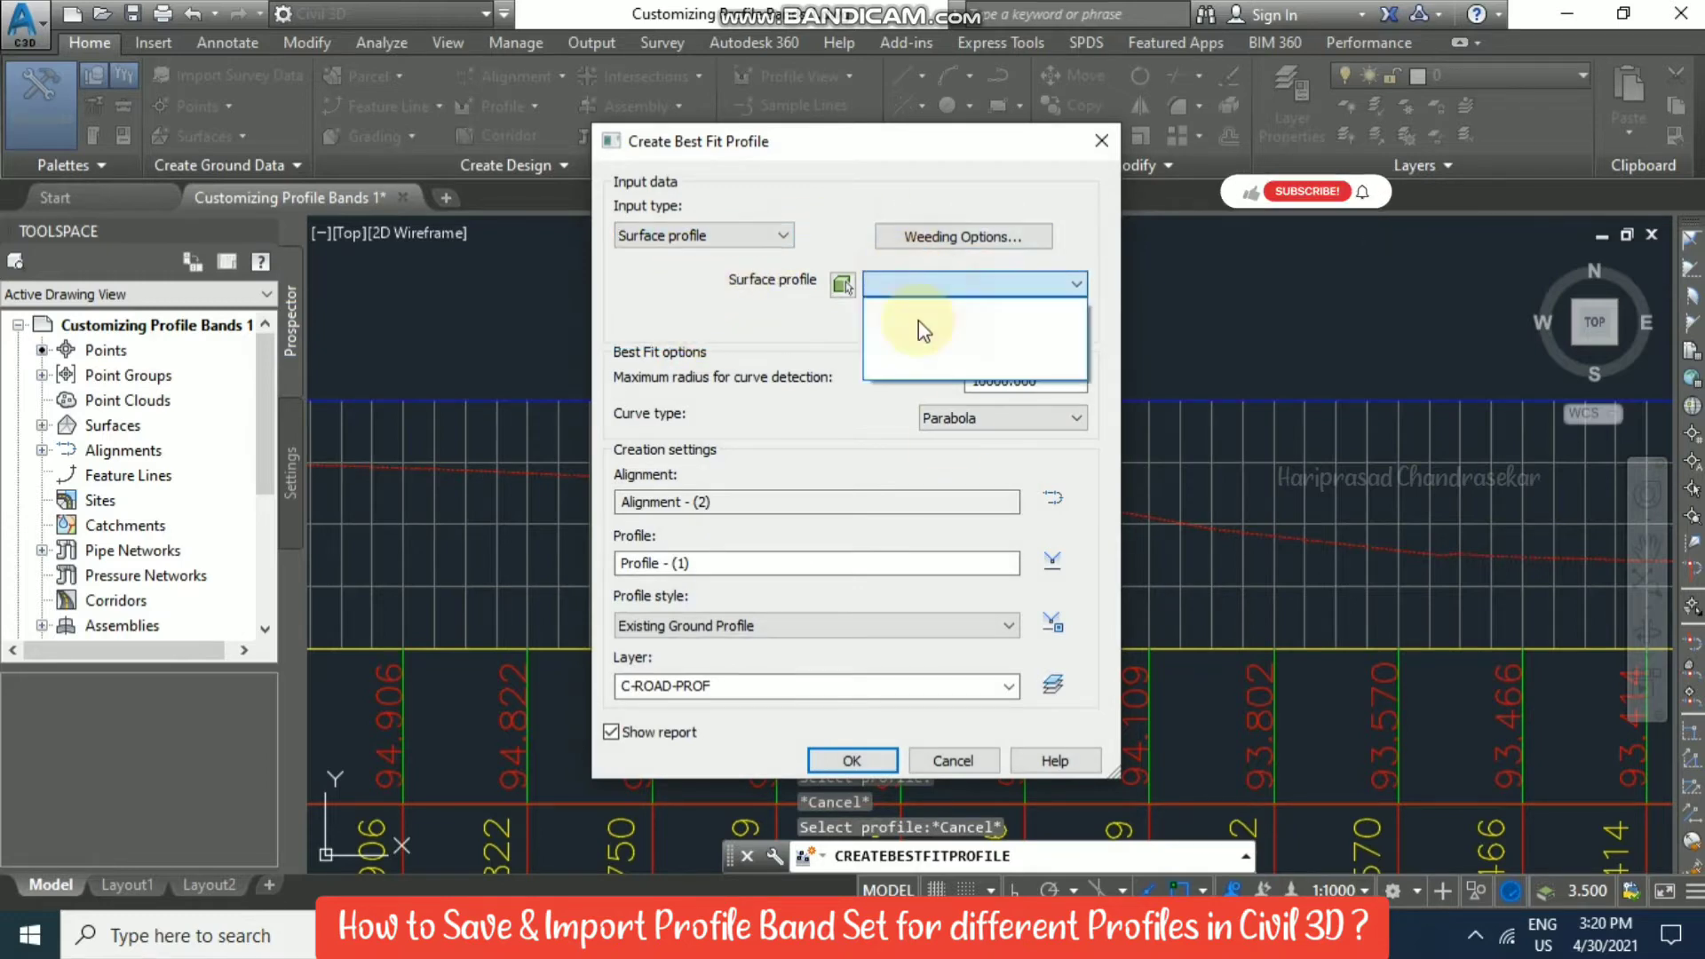
click(698, 343)
click(953, 761)
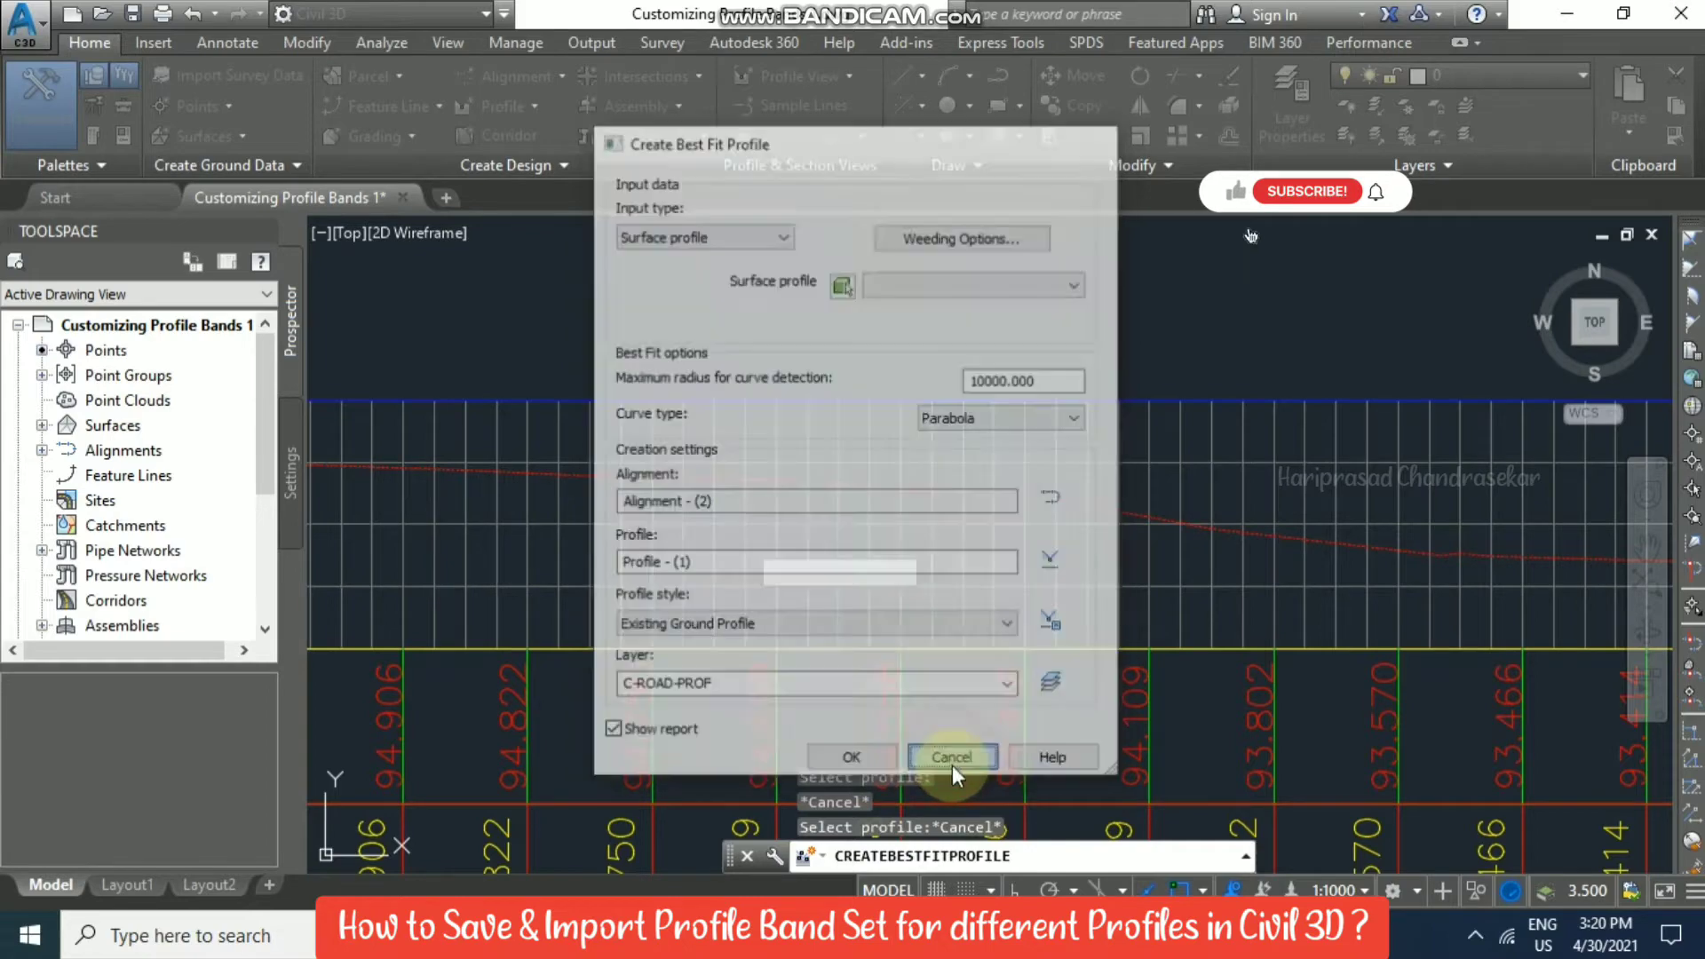
Start a layout profile on the Alignment - (2) profile view with the Design Profile style and Complete Label Set.
scroll(1011, 465, down, 3)
scroll(1011, 465, down, 5)
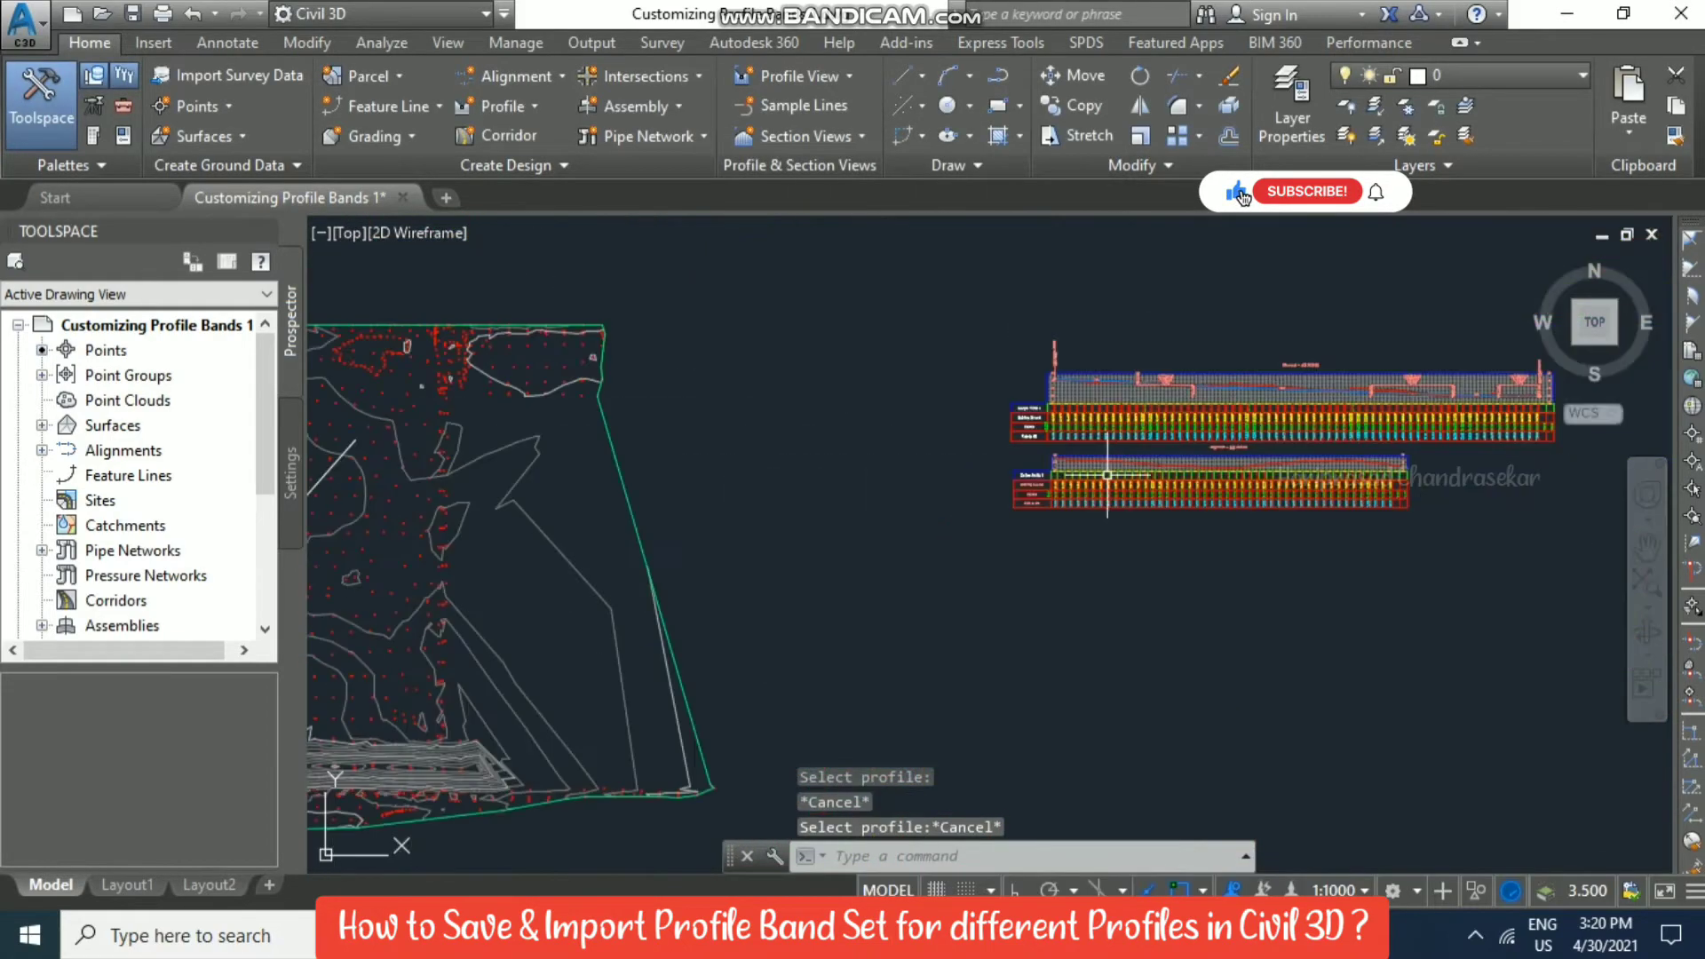
scroll(1004, 434, up, 1)
middle_drag(1004, 434, 710, 453)
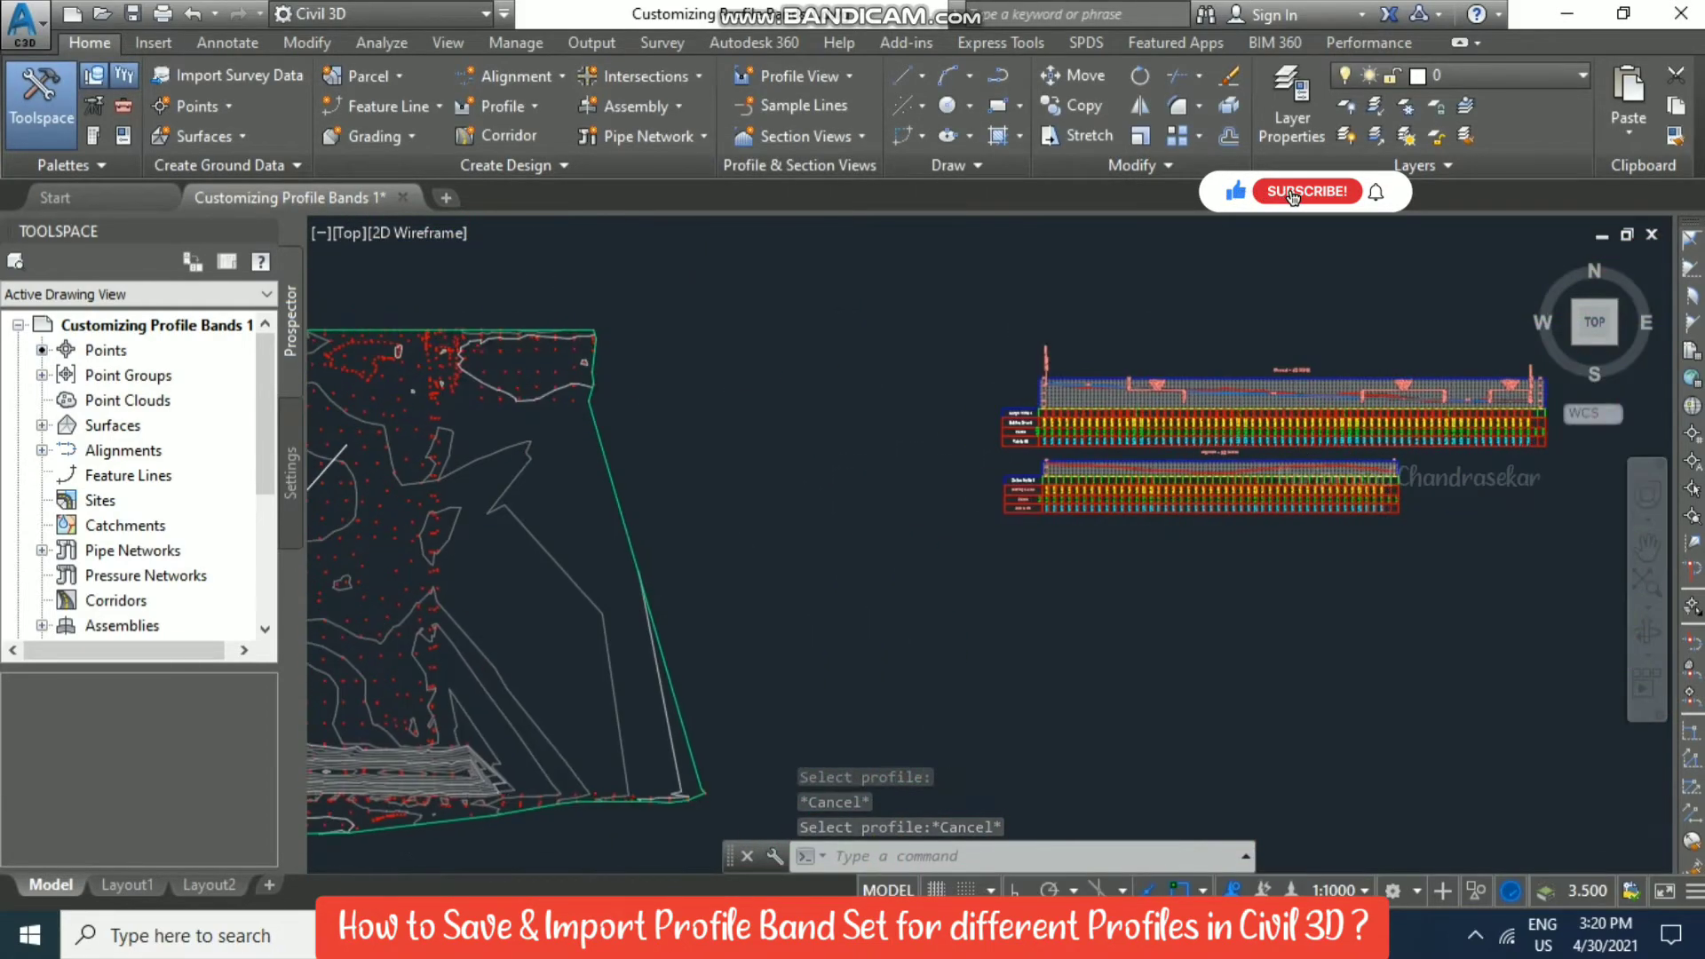
click(503, 106)
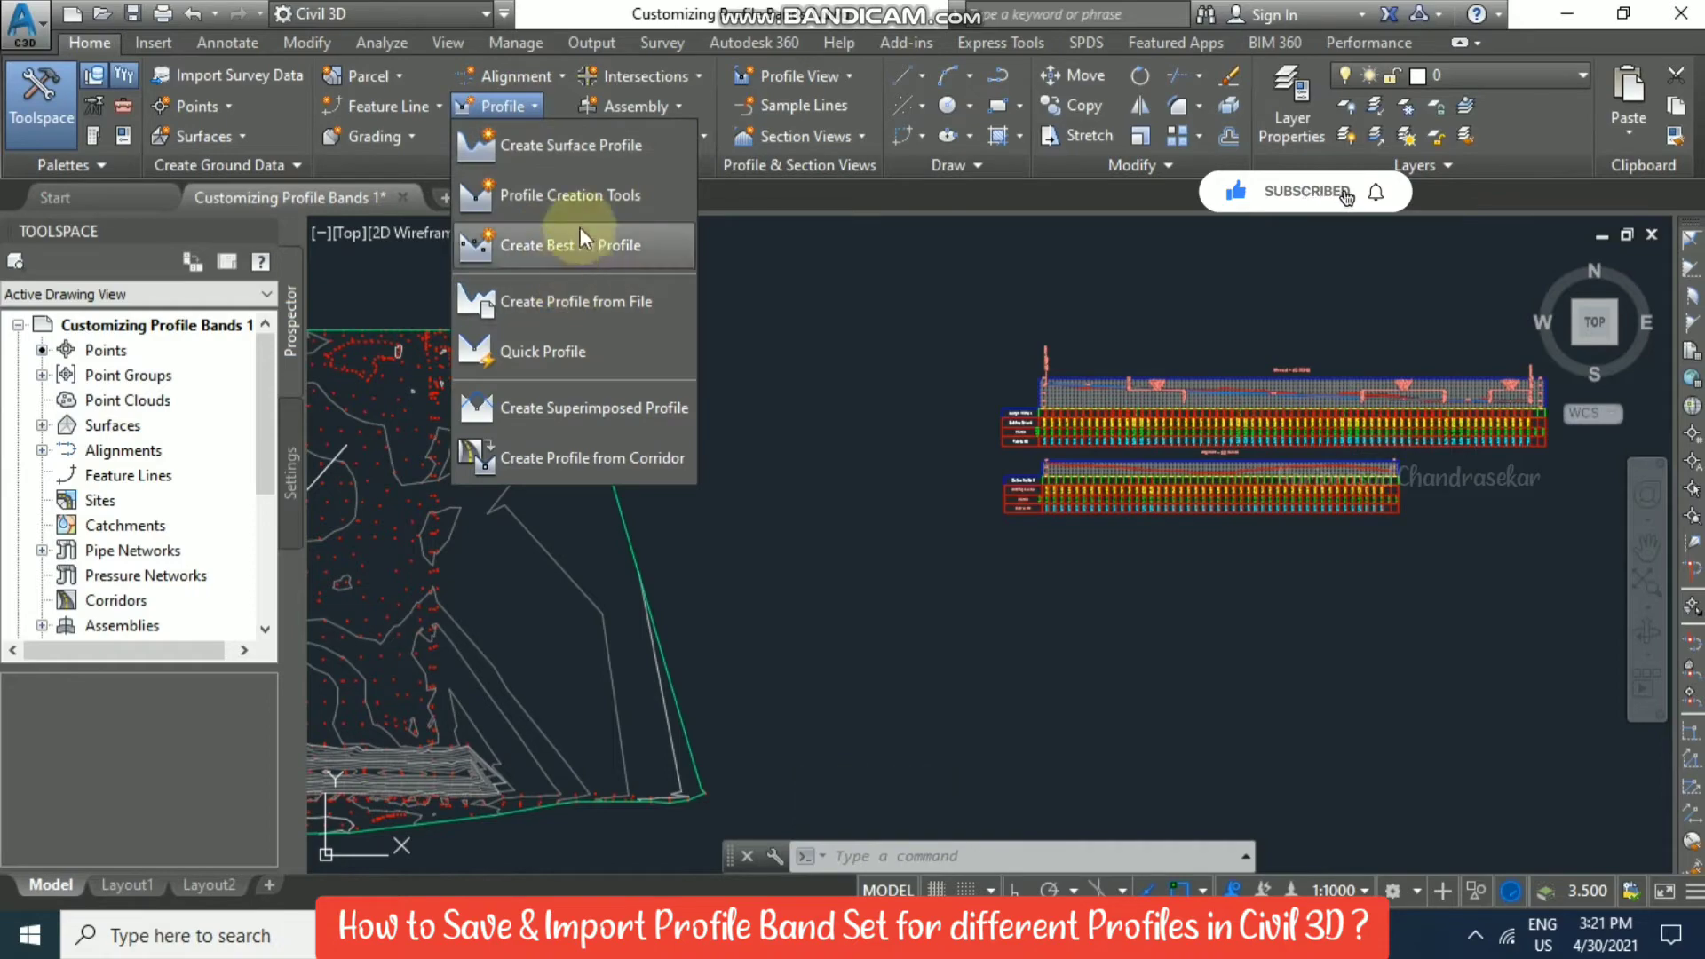
click(588, 203)
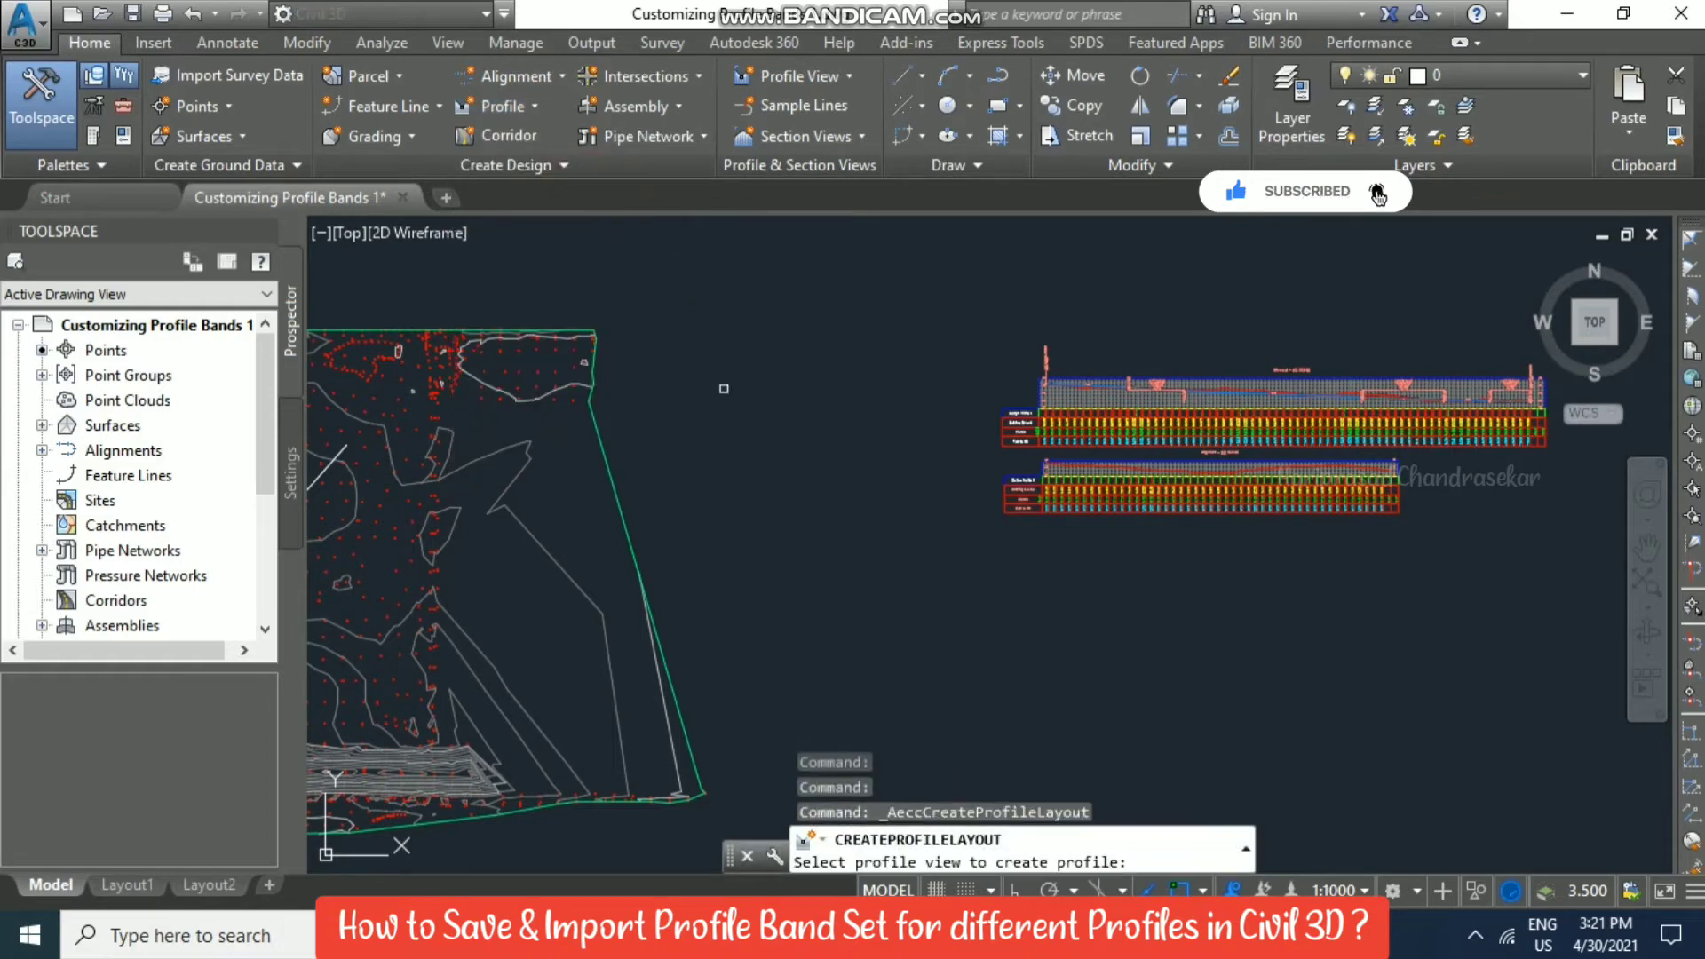
scroll(1195, 480, up, 5)
middle_drag(1121, 472, 1030, 453)
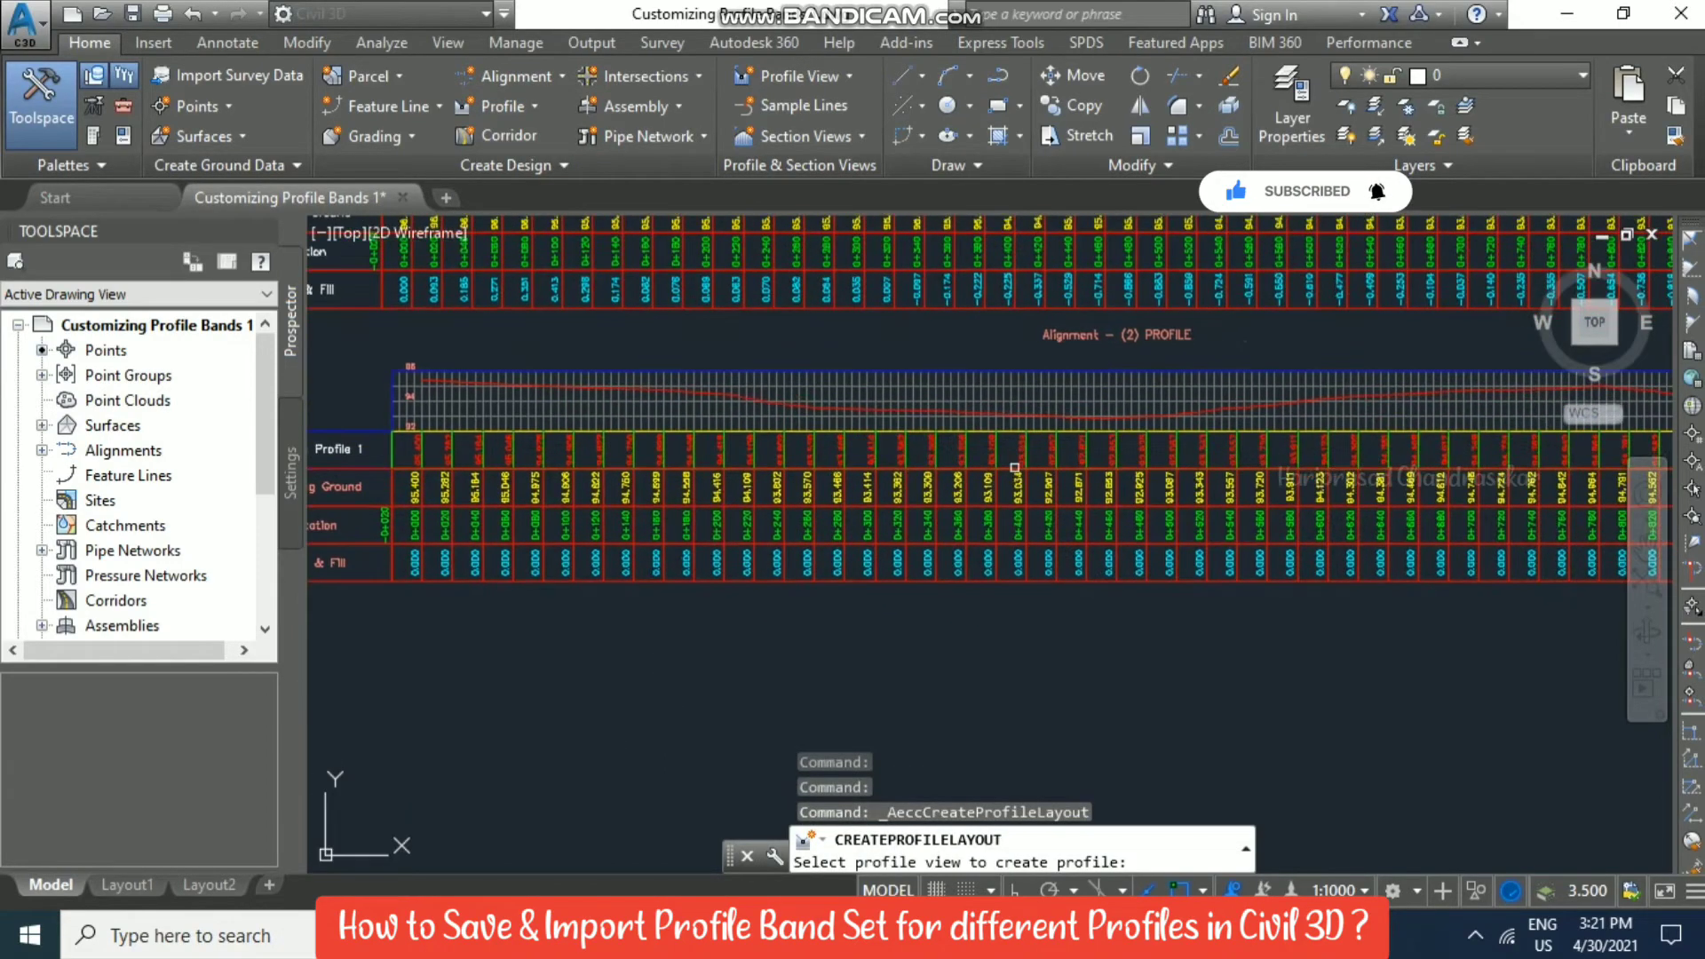
scroll(785, 404, up, 4)
middle_drag(785, 404, 1132, 387)
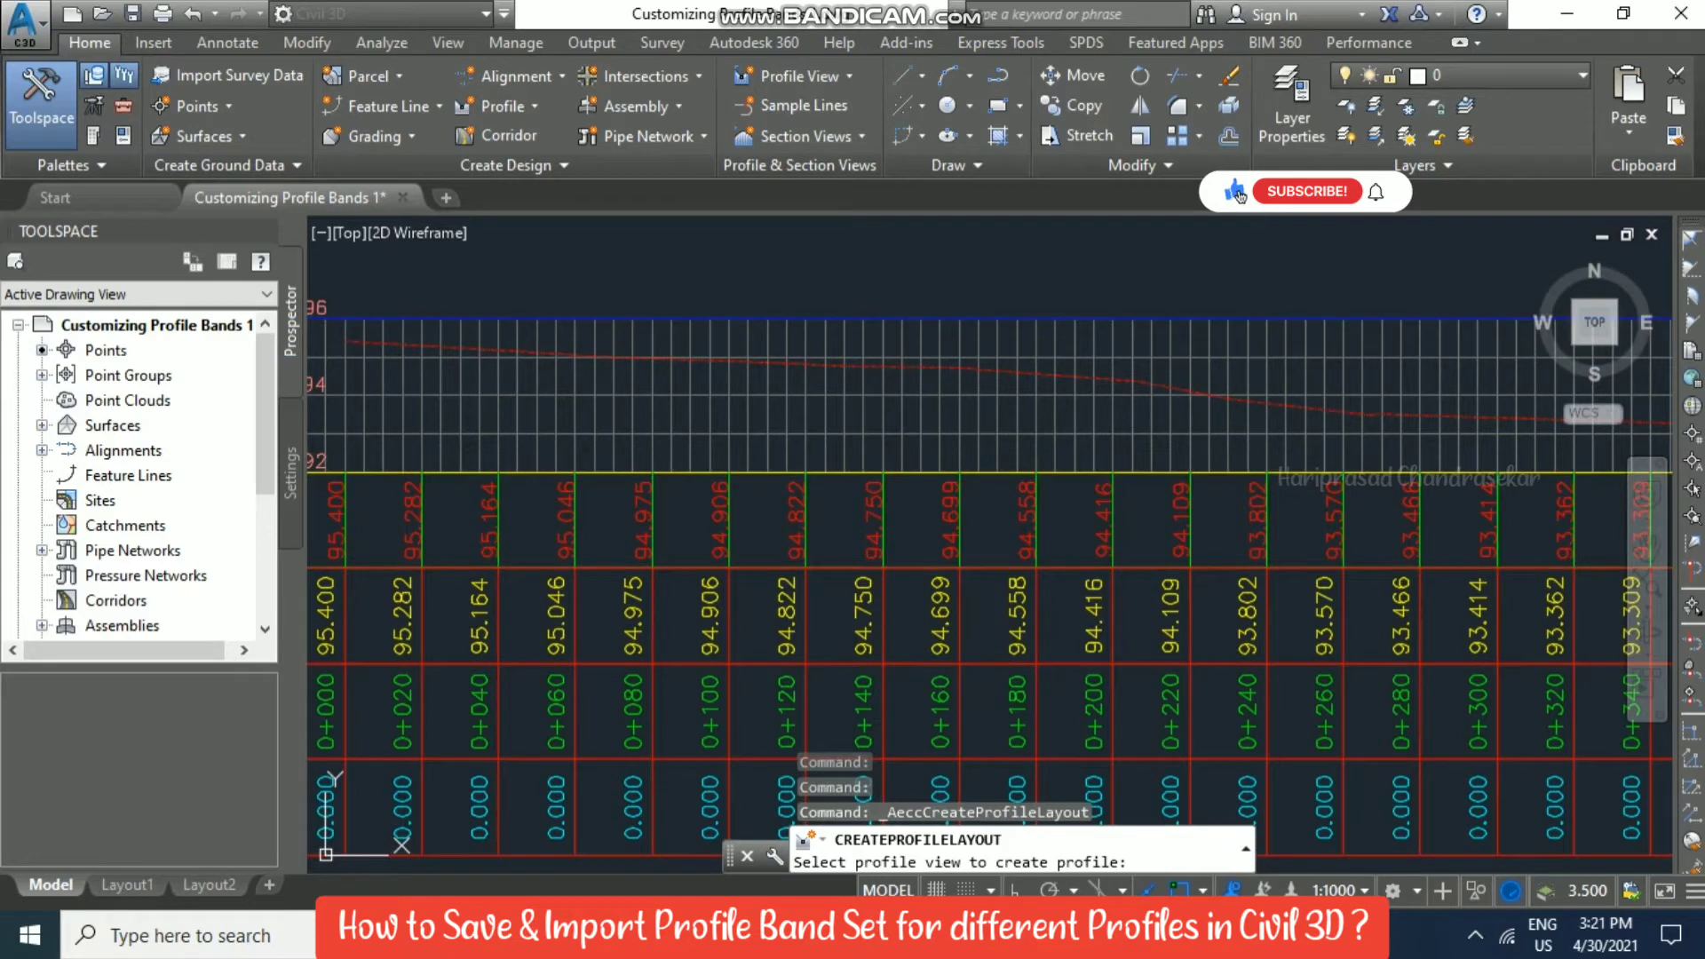
click(802, 425)
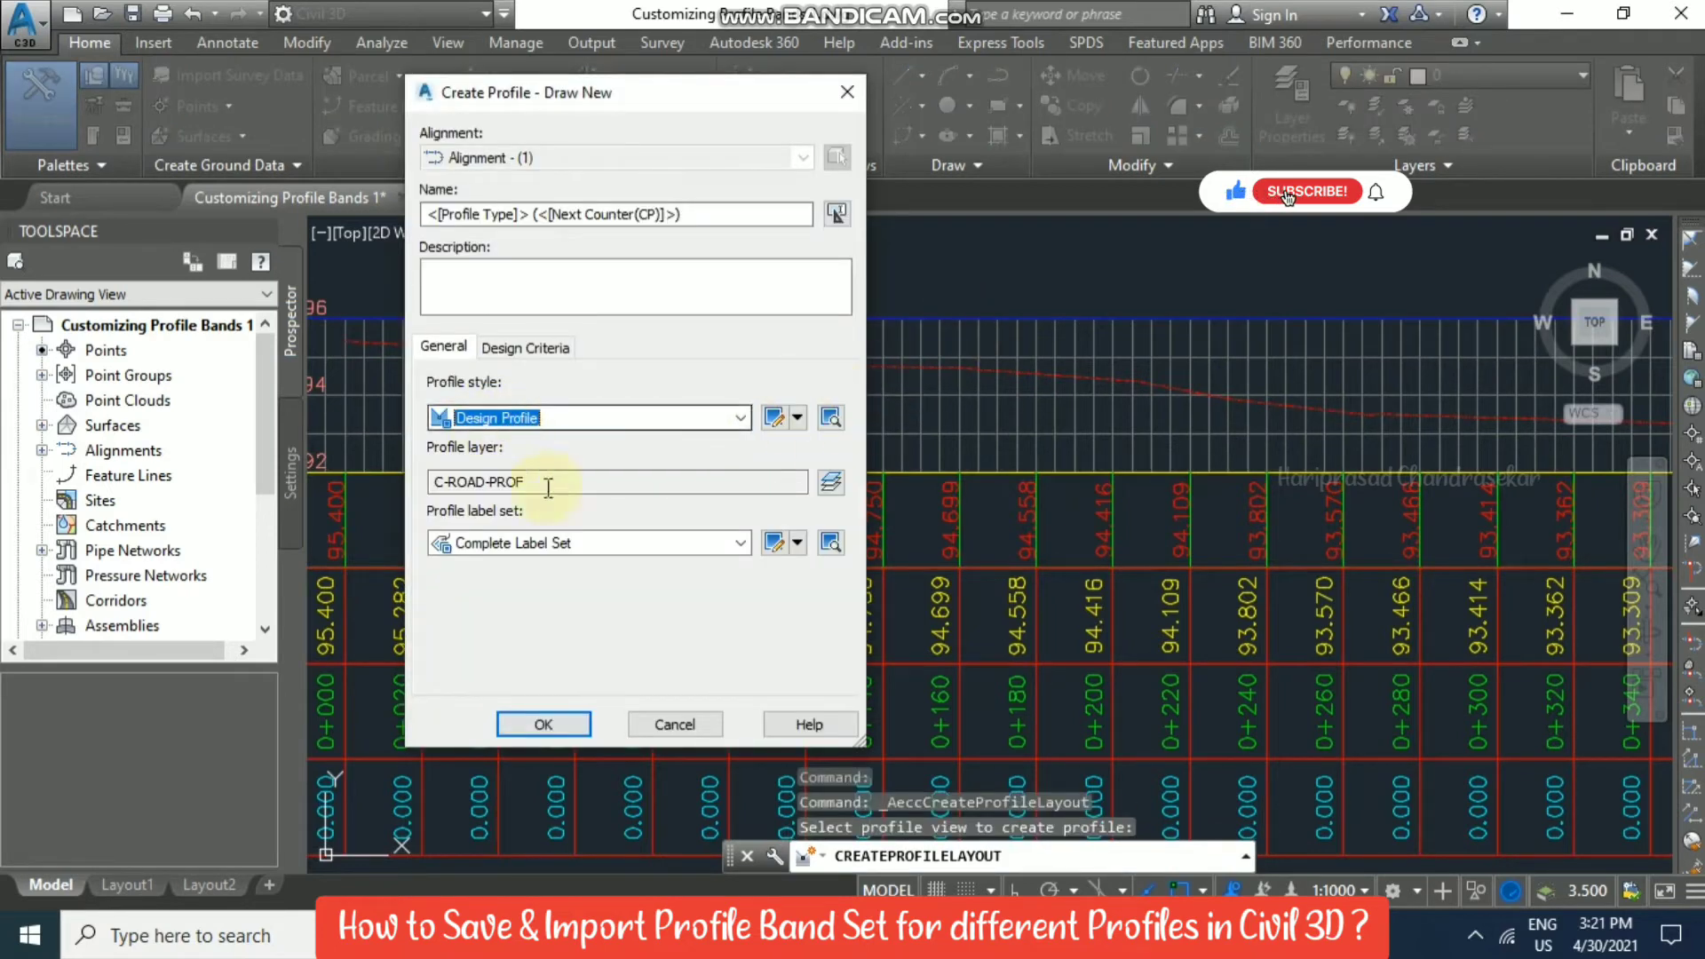
click(556, 723)
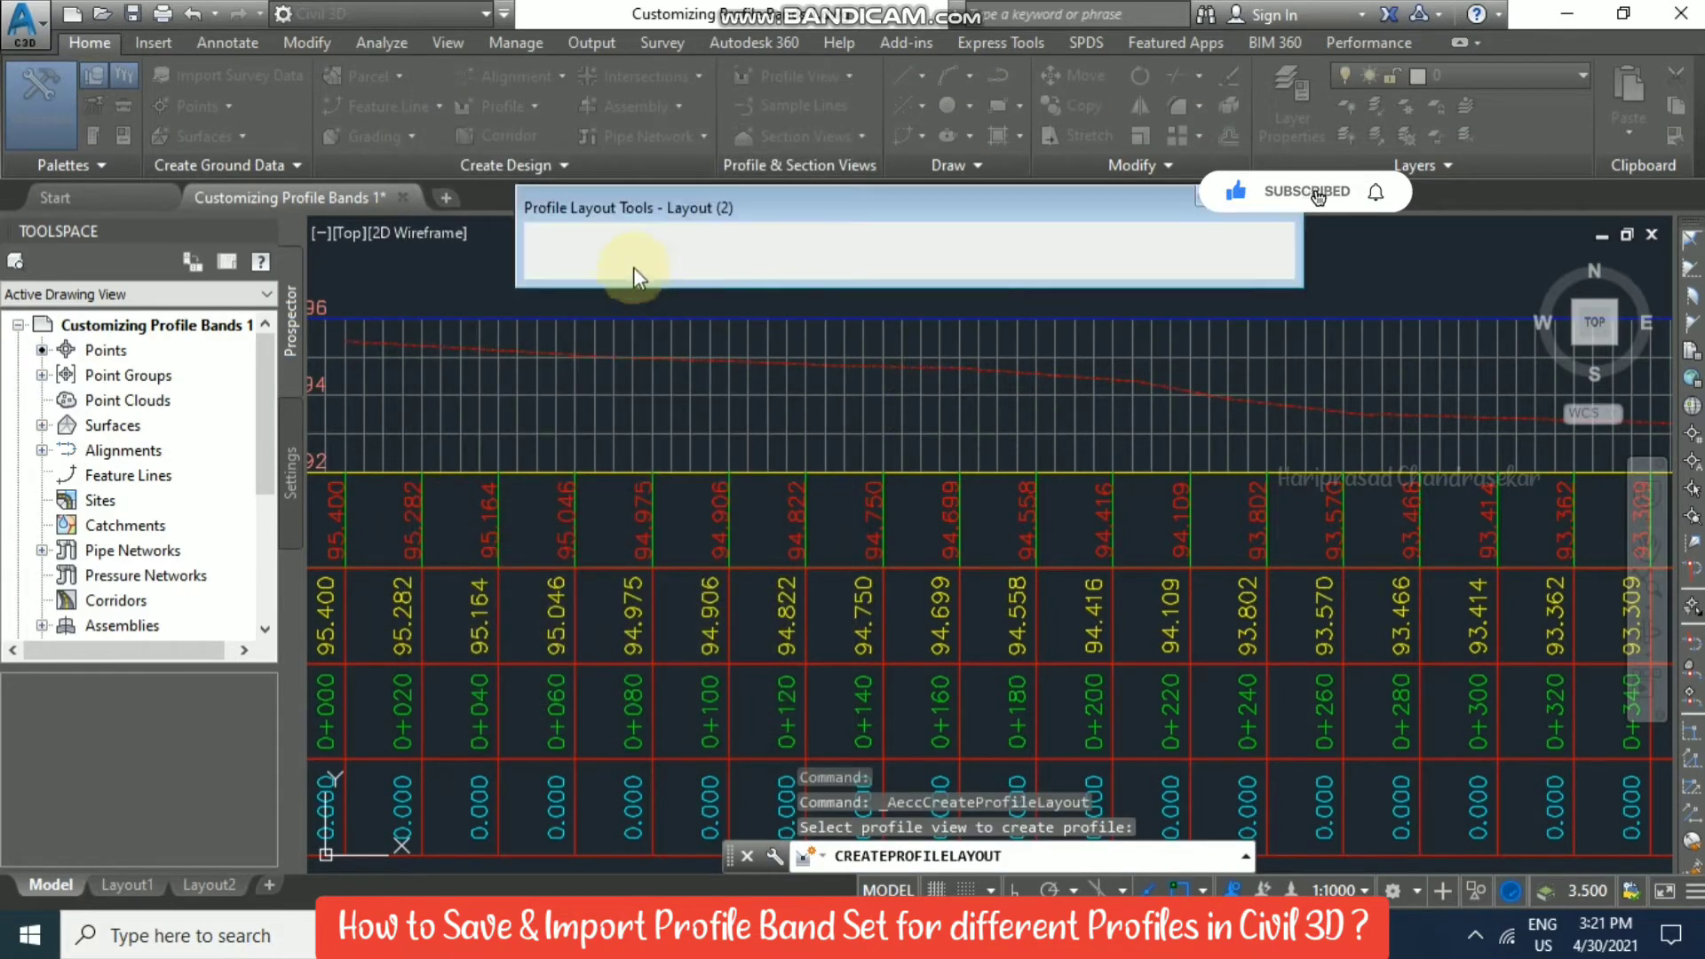
Draw tangents with curves from the start to the end of the existing ground, with one intermediate PVI near its low point.
click(565, 238)
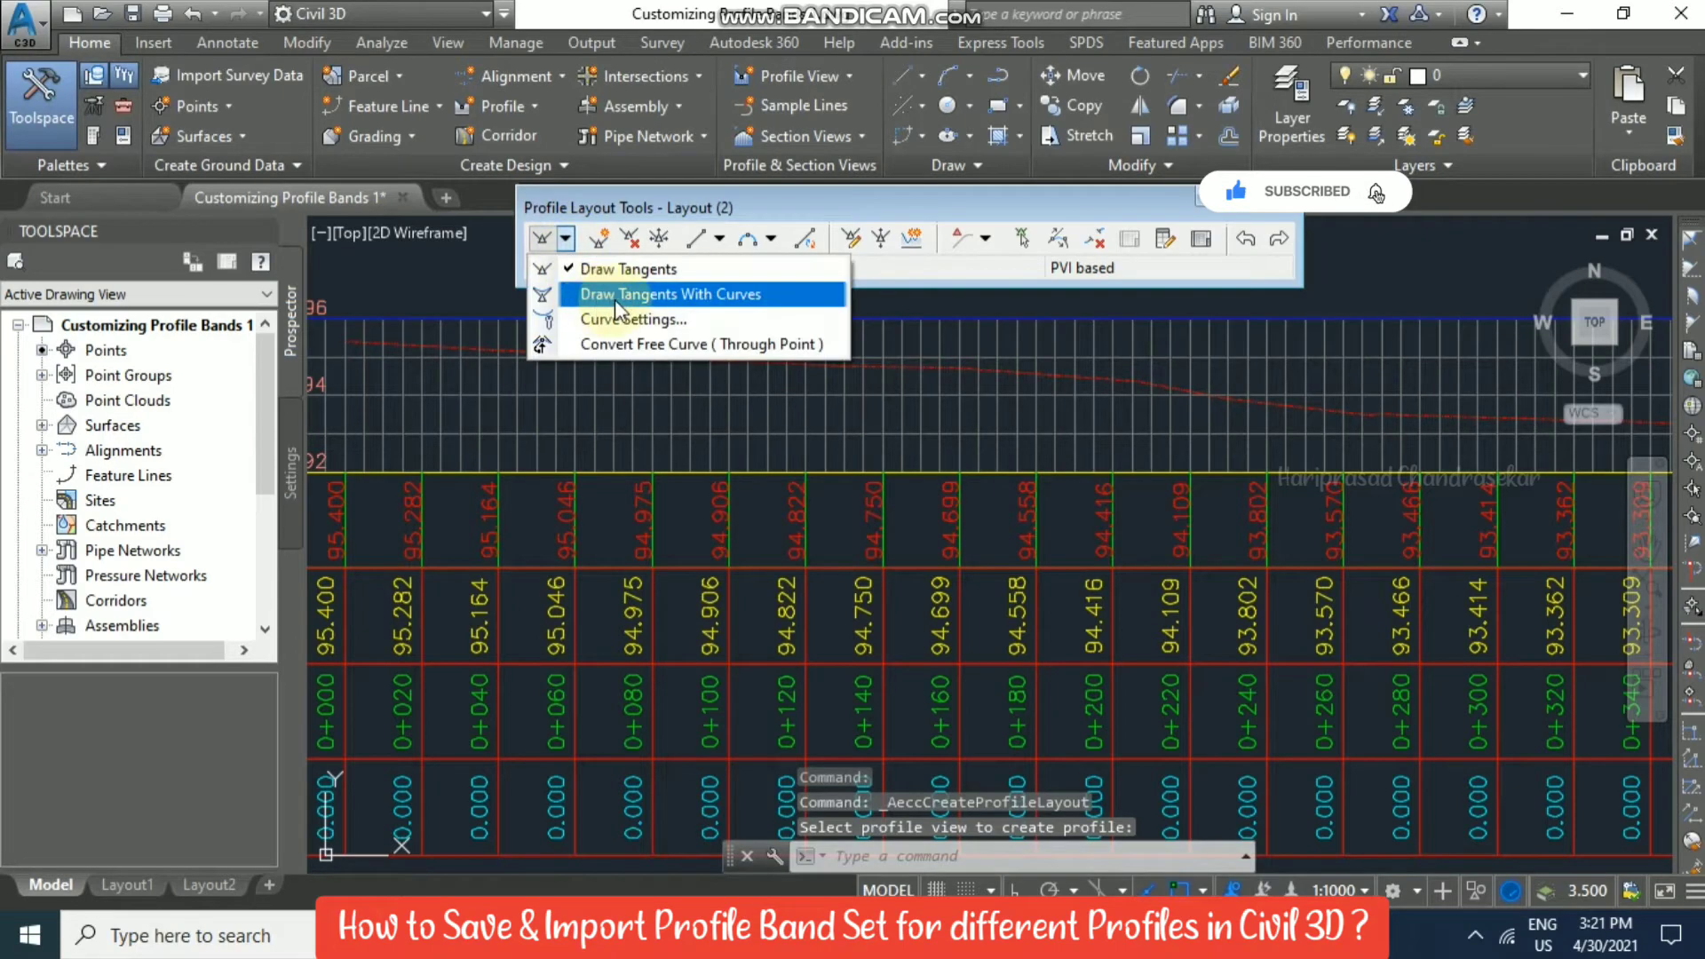
click(638, 302)
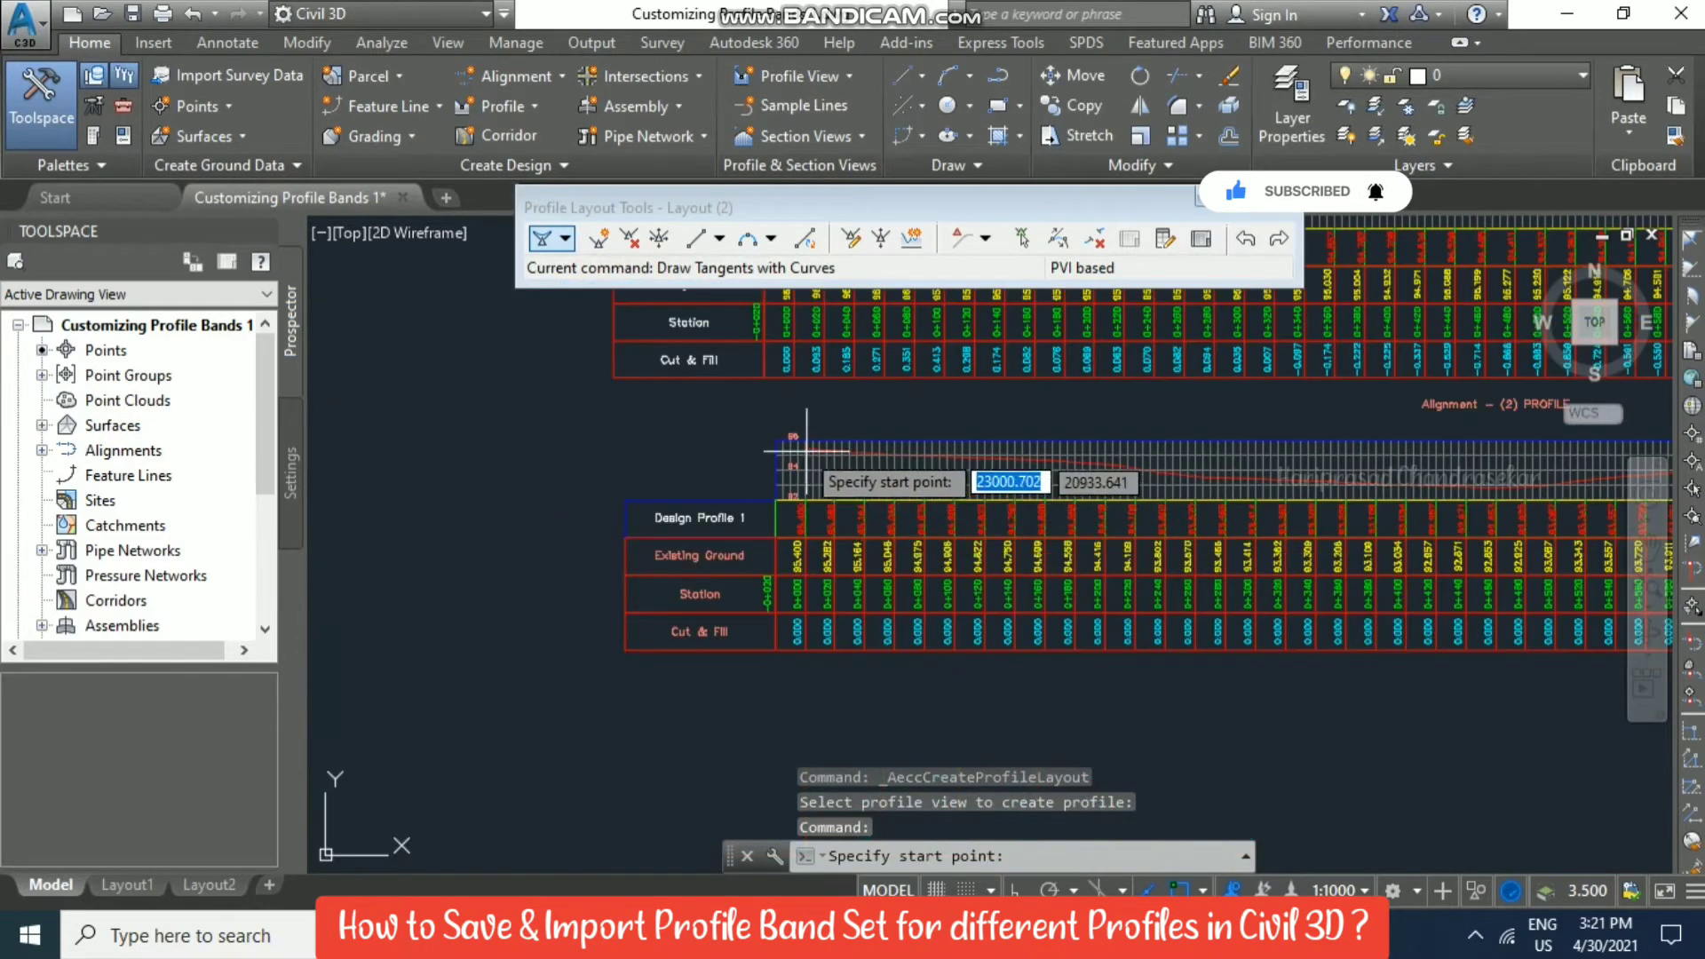
click(810, 453)
scroll(810, 462, down, 2)
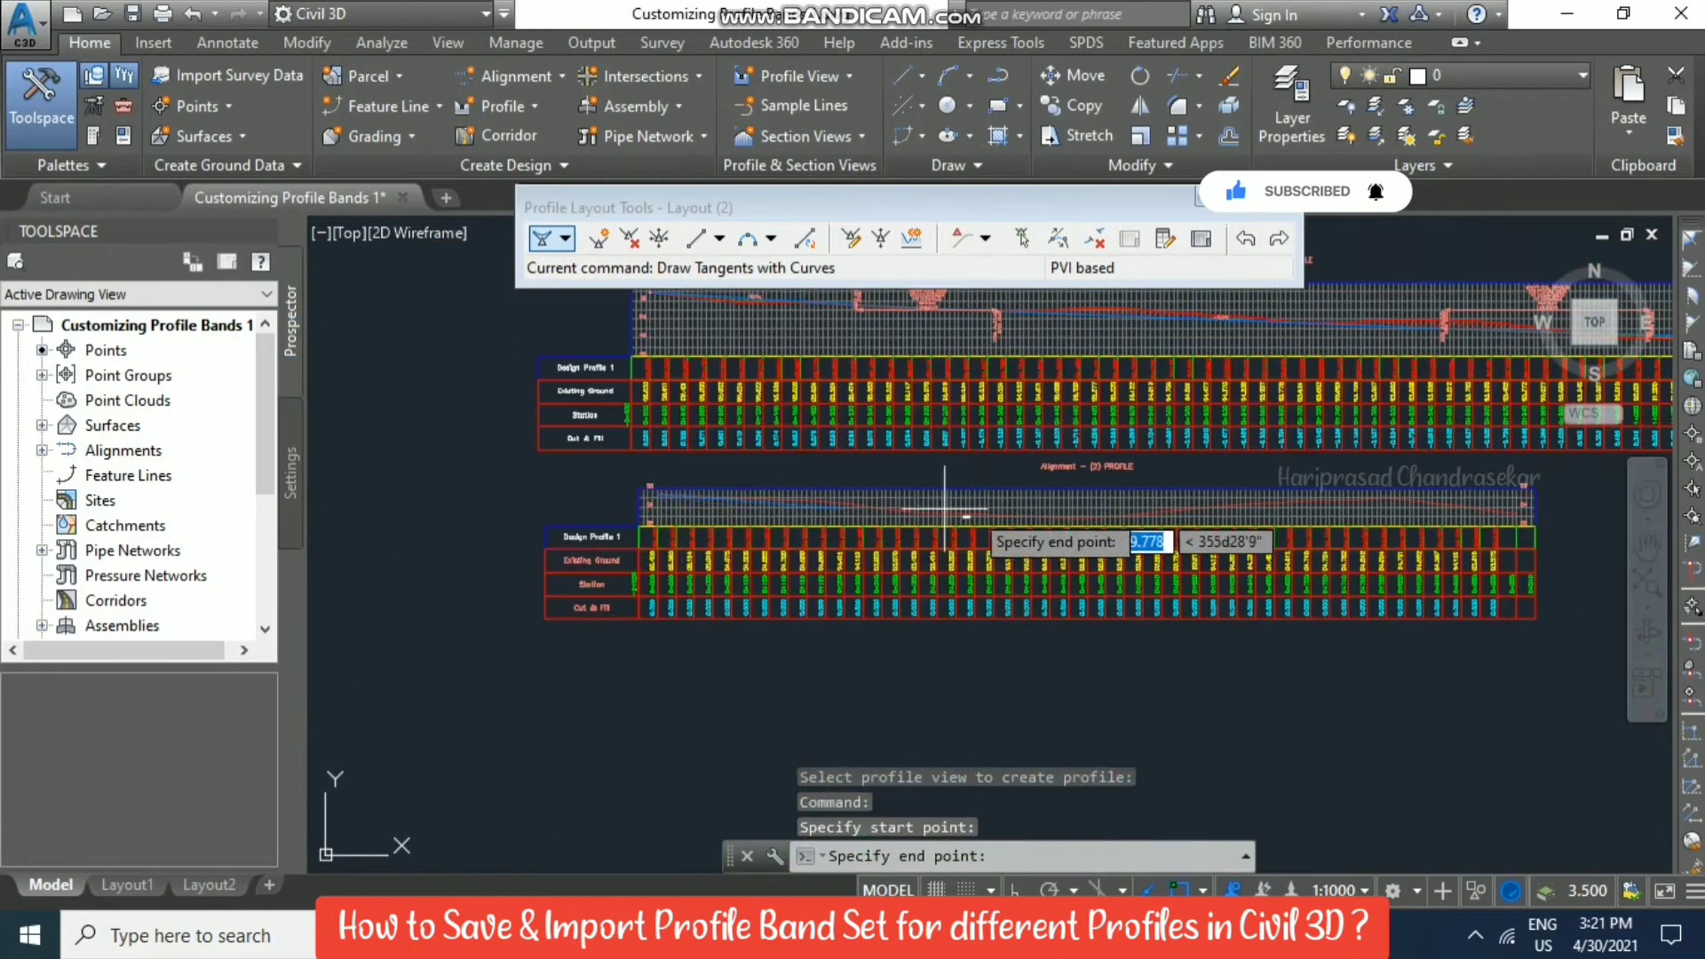
scroll(995, 551, up, 5)
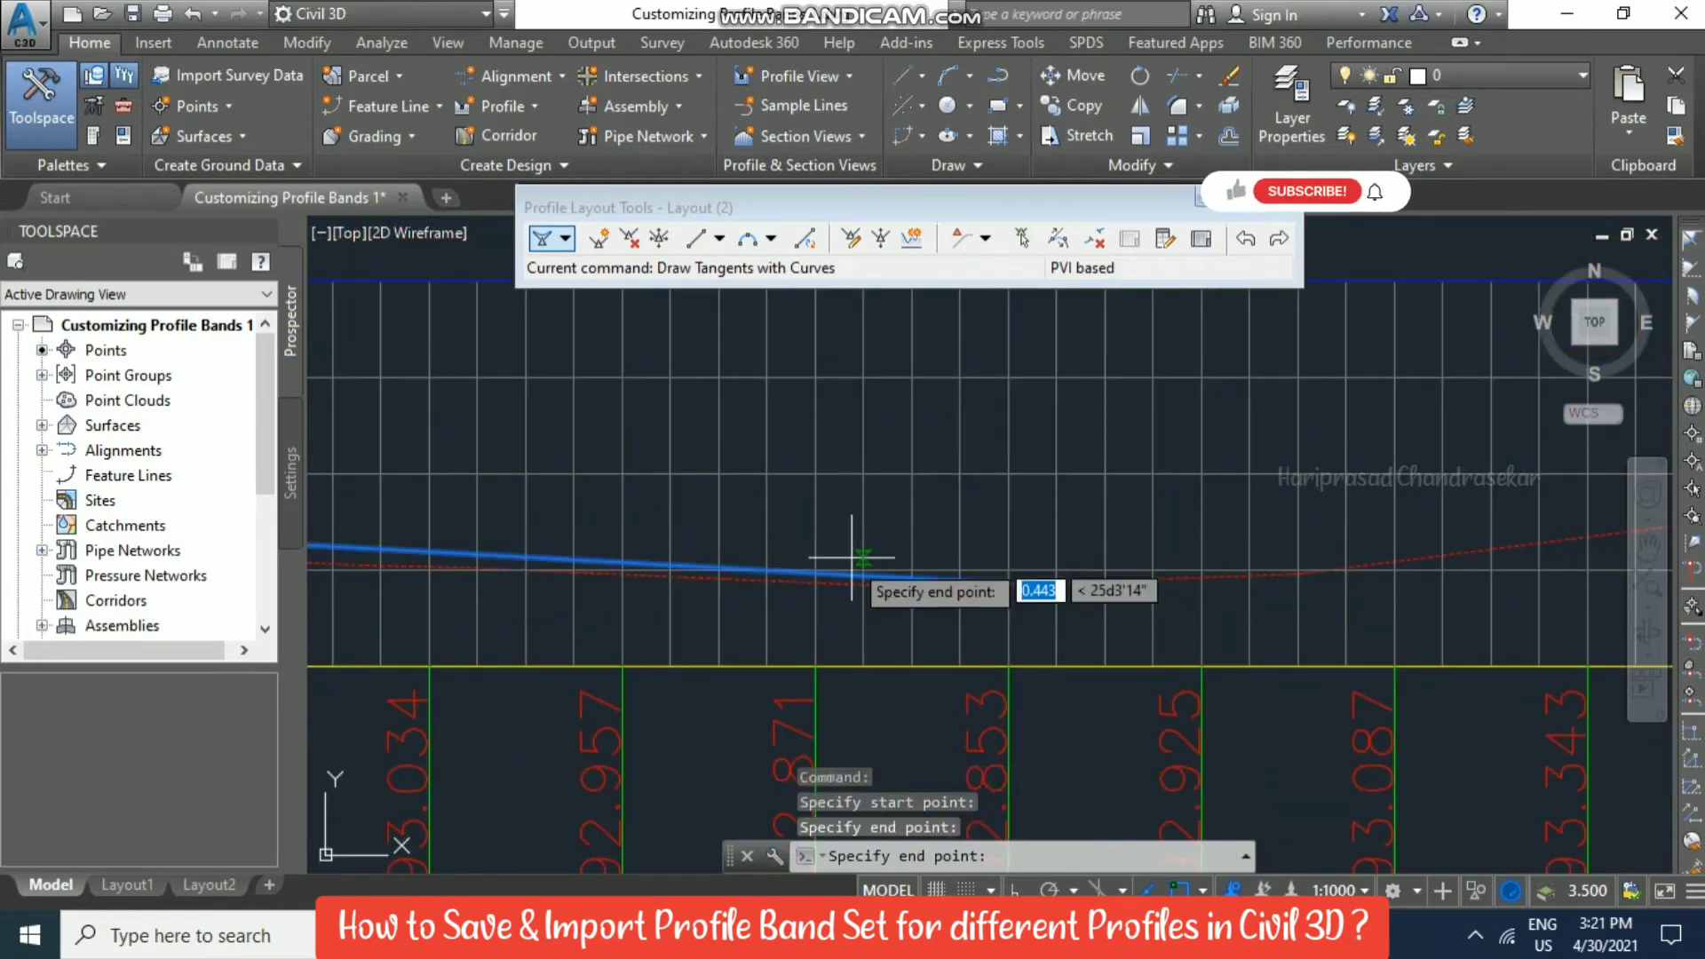
scroll(1342, 517, down, 4)
scroll(1342, 516, up, 6)
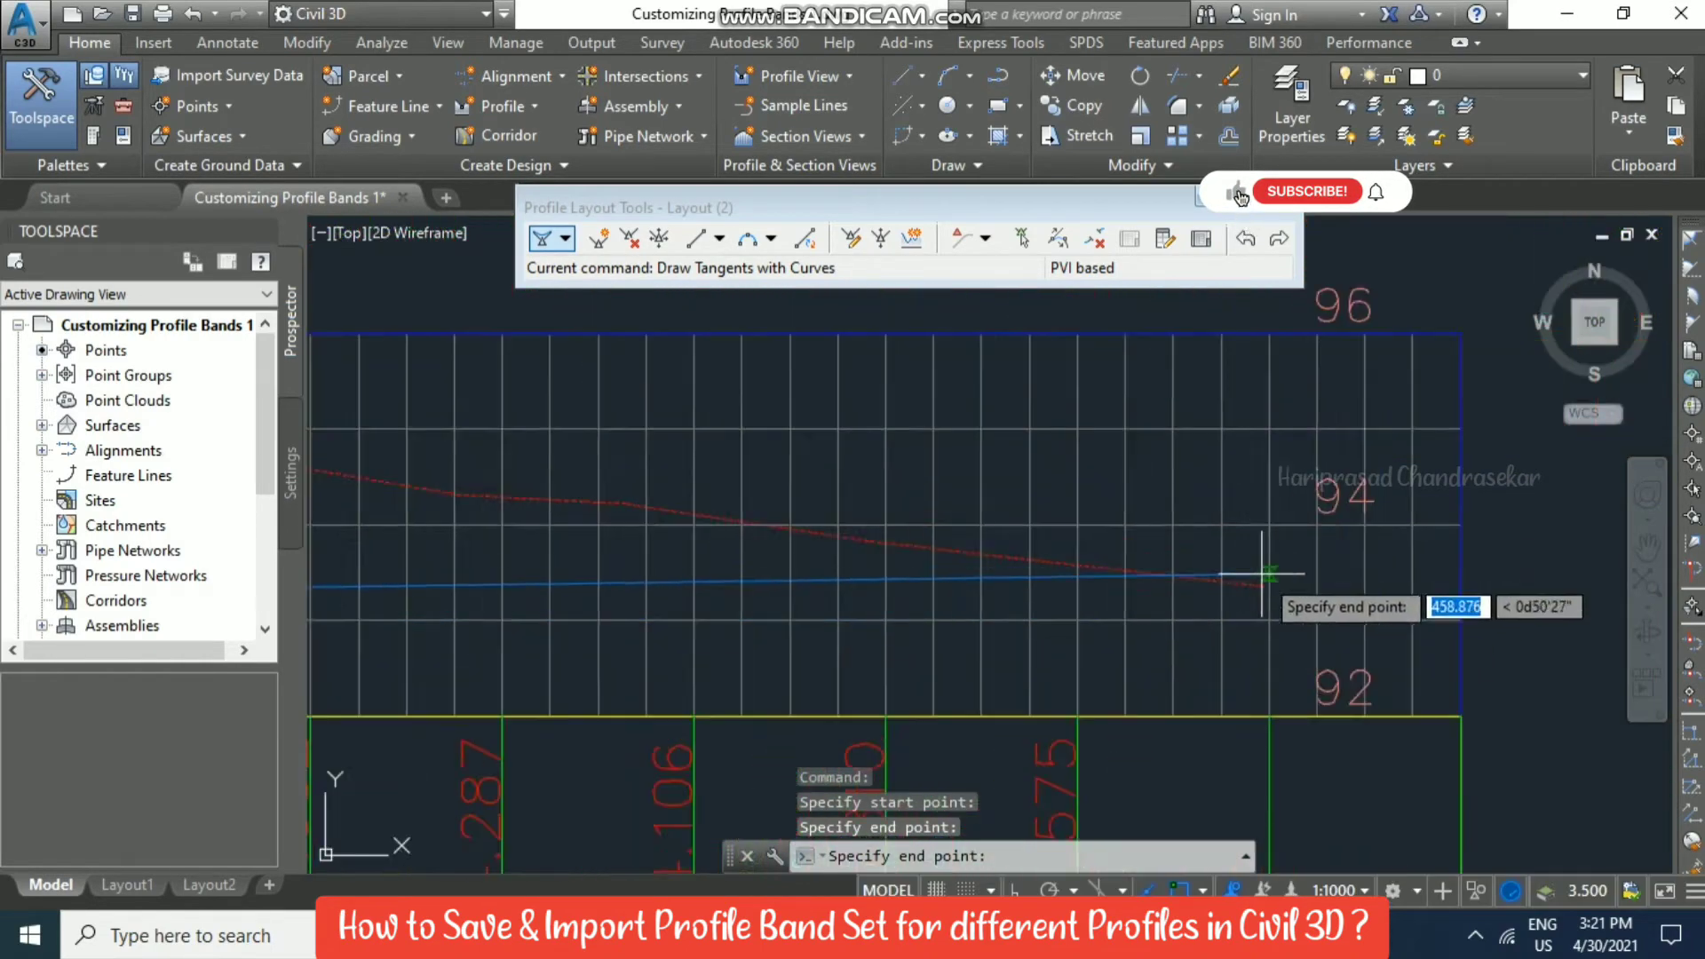
scroll(1248, 449, down, 4)
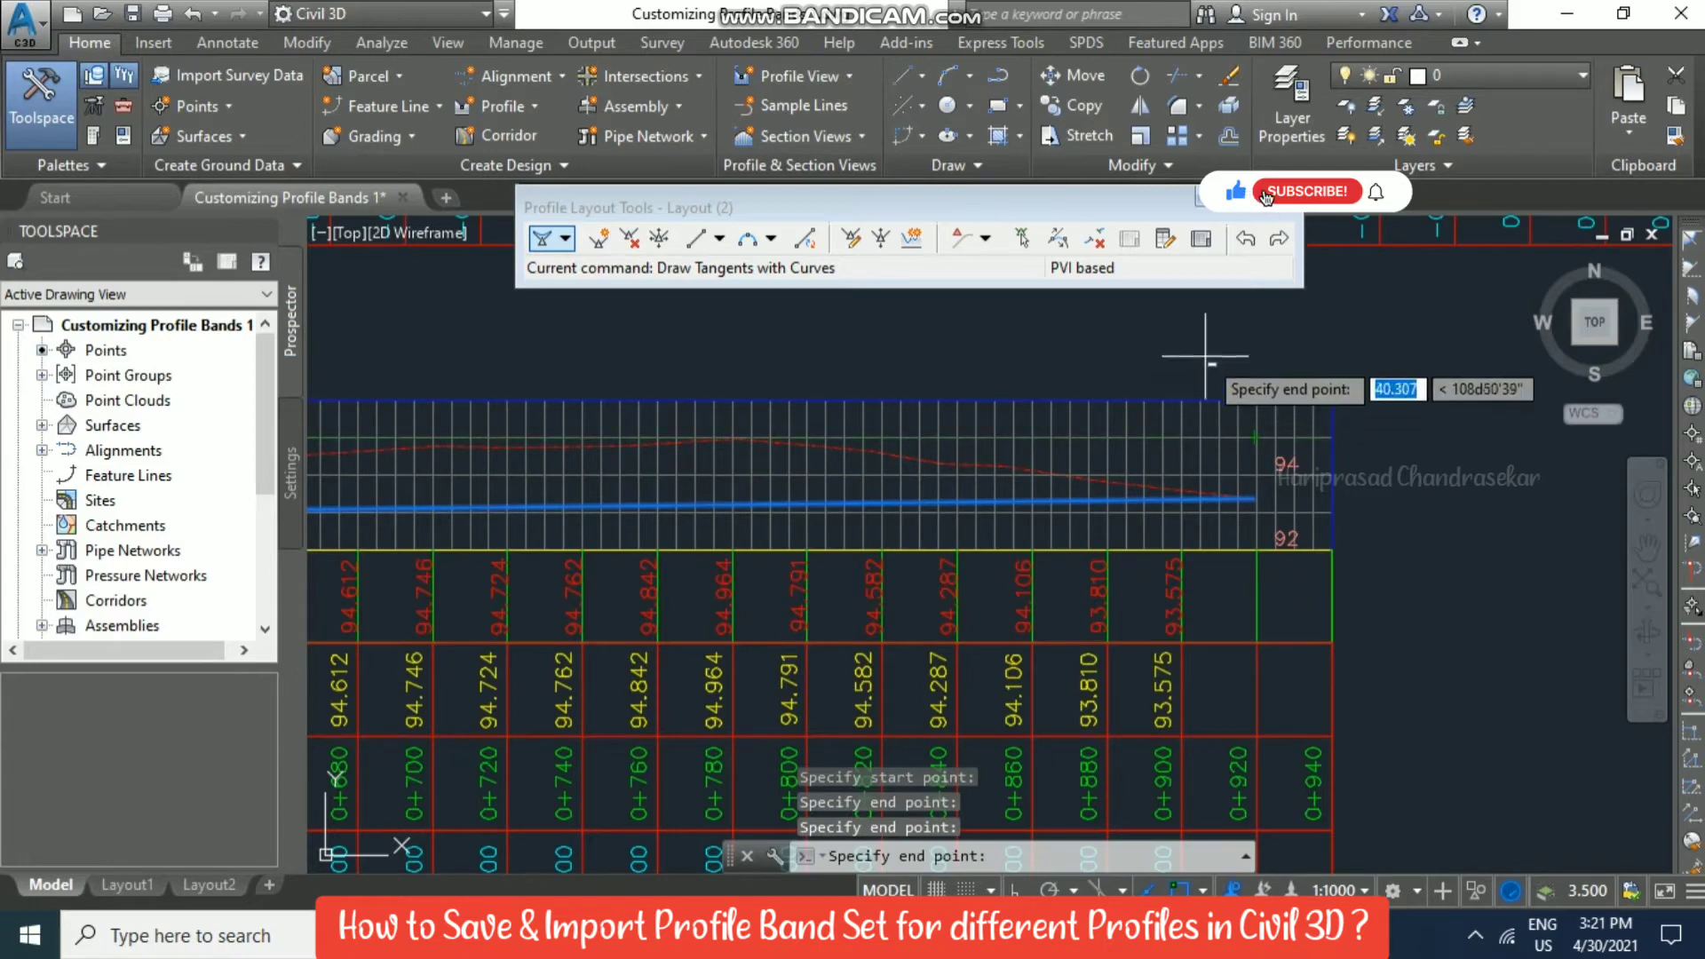
scroll(1205, 353, up, 4)
key(Escape)
Close the profile layout tools and open the profile view properties of the Alignment - (2) profile view.
scroll(1223, 524, down, 4)
scroll(879, 559, up, 3)
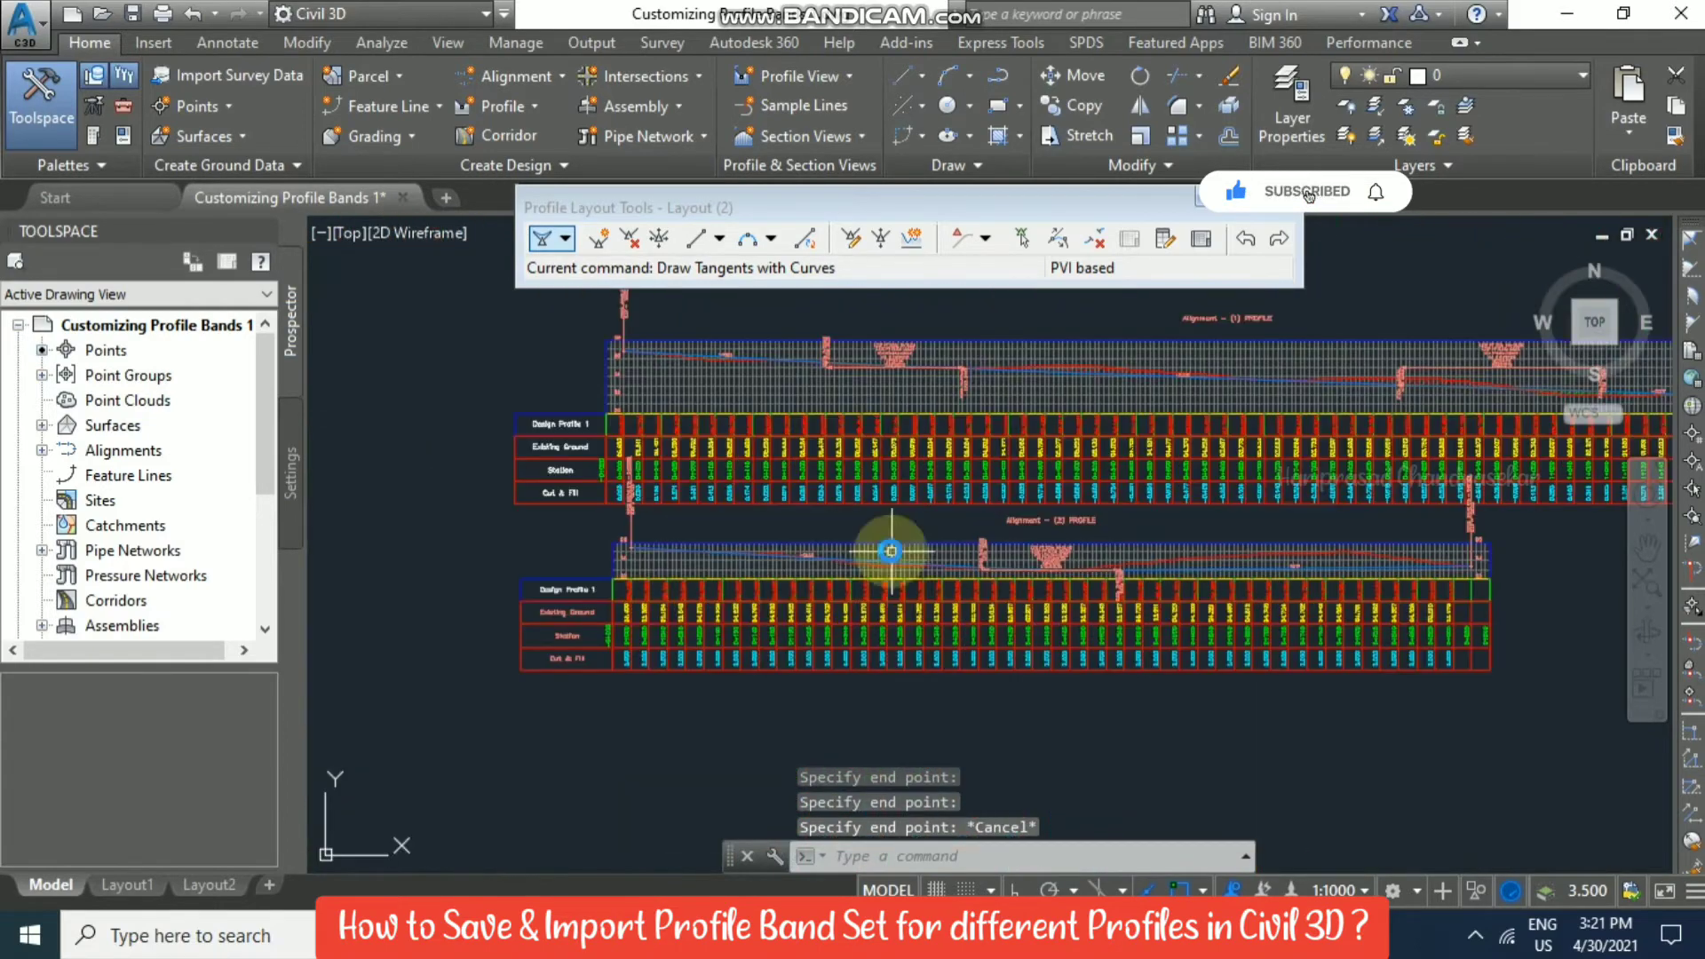
scroll(427, 569, up, 3)
middle_drag(565, 687, 504, 498)
middle_drag(873, 475, 977, 452)
scroll(977, 453, down, 5)
scroll(870, 418, up, 3)
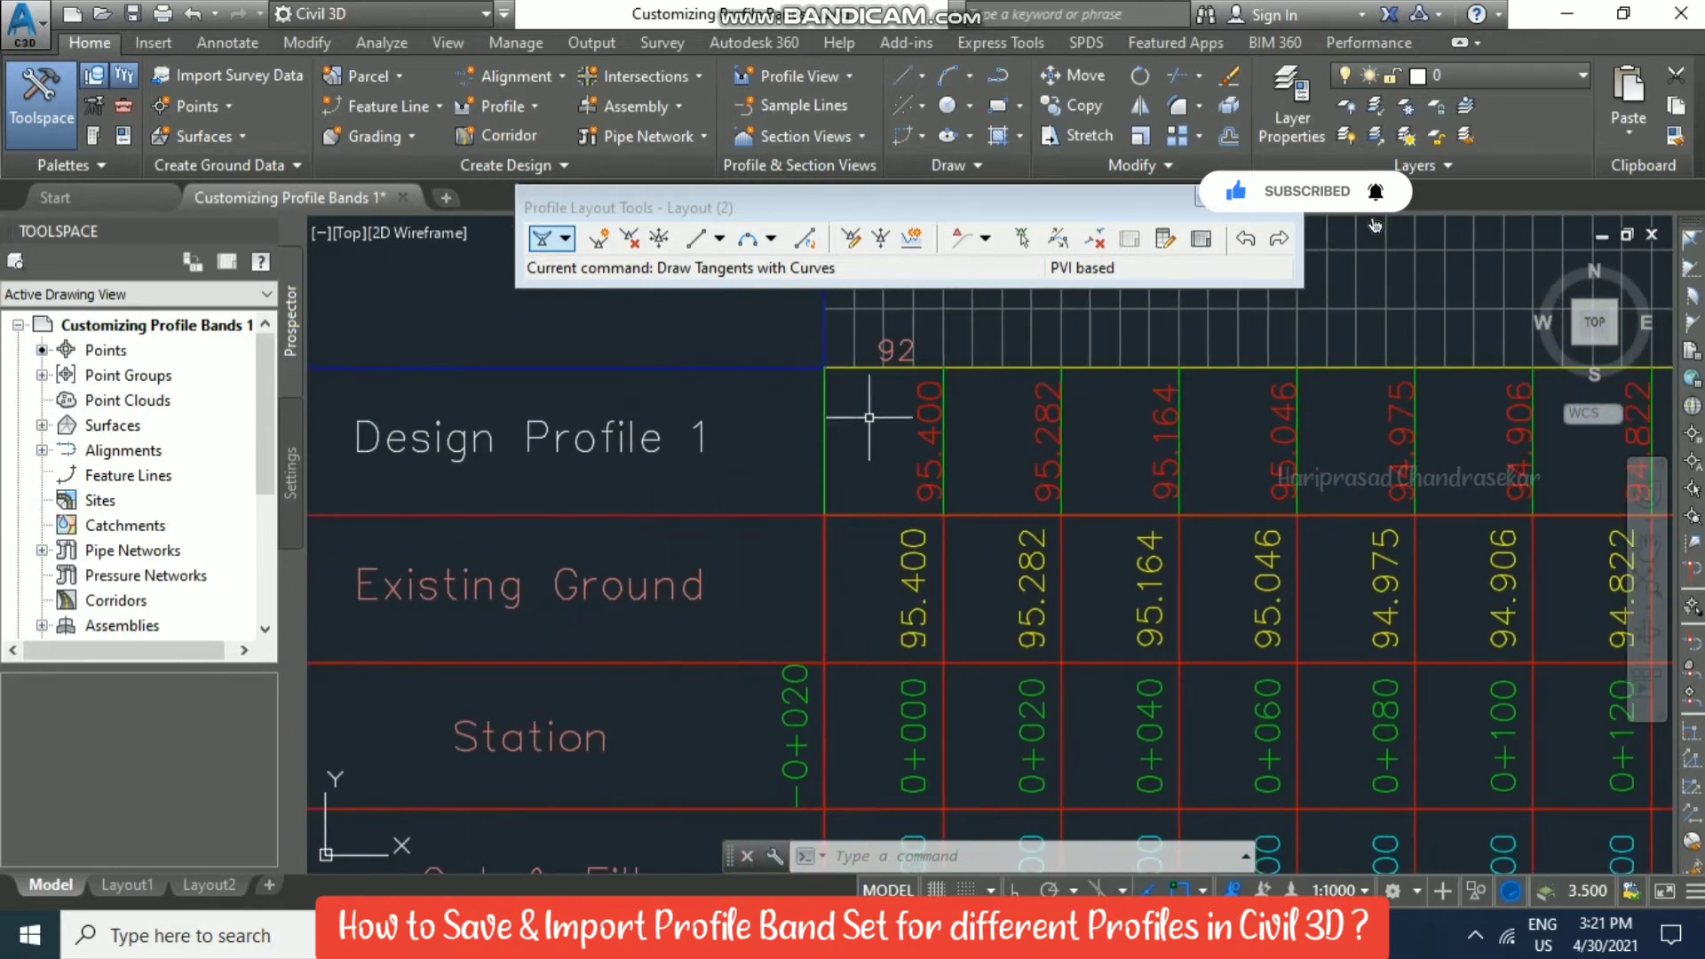
click(1277, 209)
click(1029, 309)
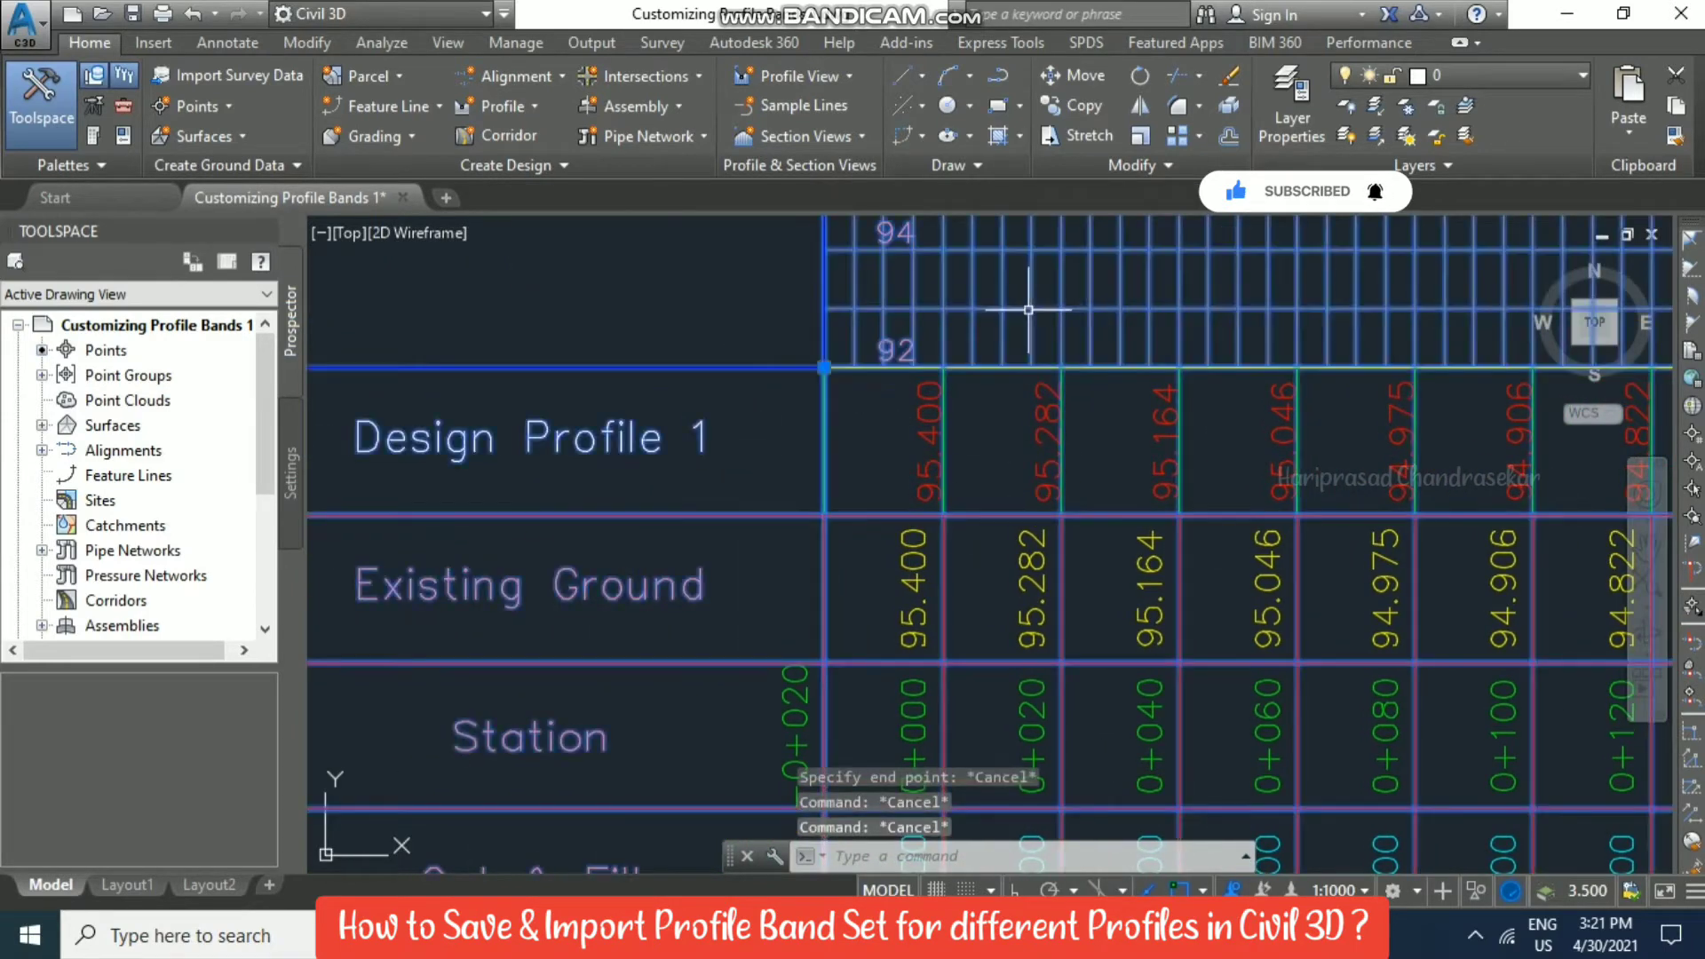
click(751, 132)
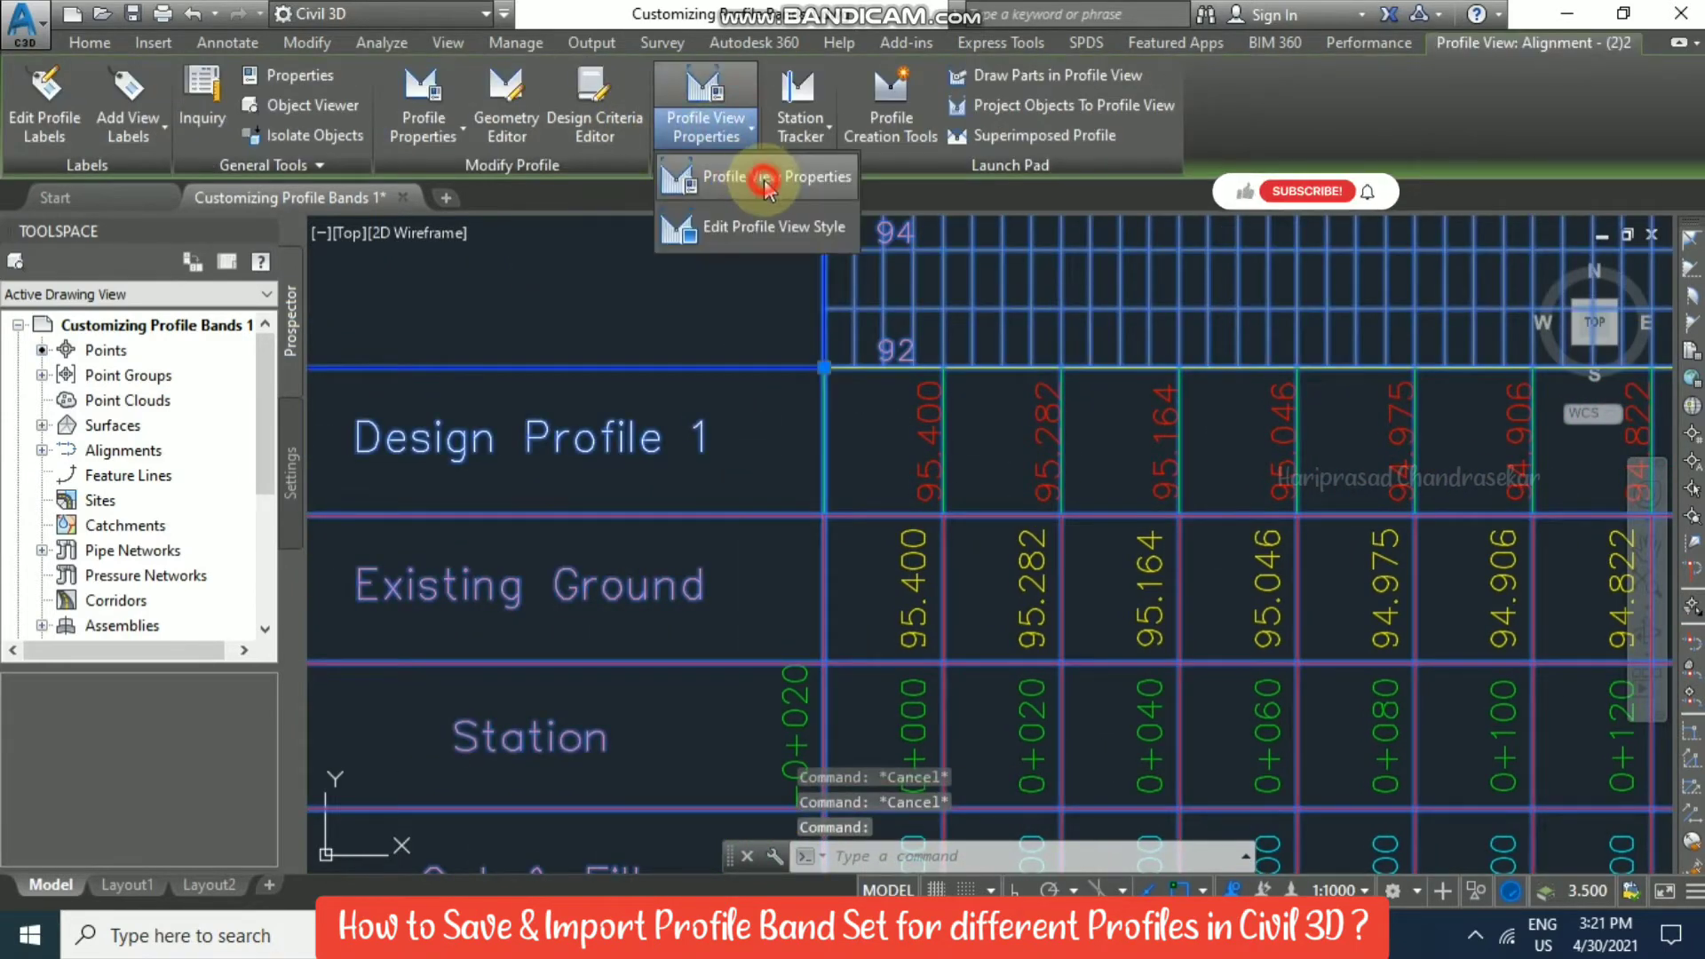
click(766, 180)
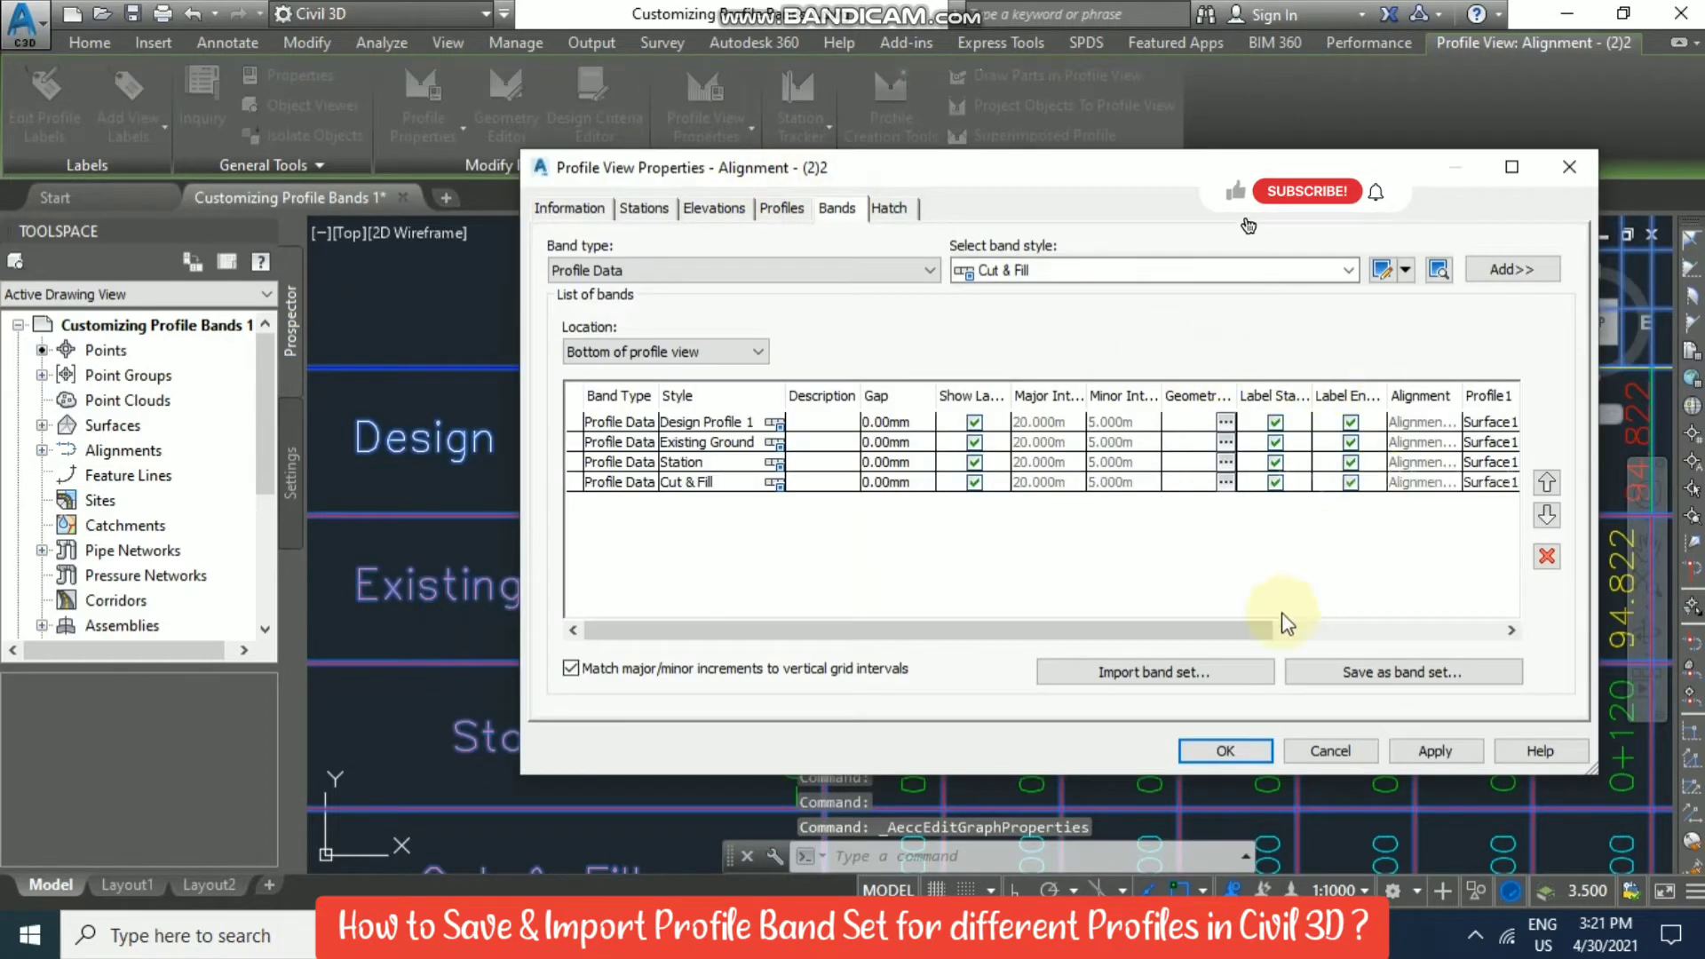
Assign Layout (2) as both Profile1 and Profile2 of the Design Profile 1 band.
drag(1230, 628, 1483, 623)
click(1190, 428)
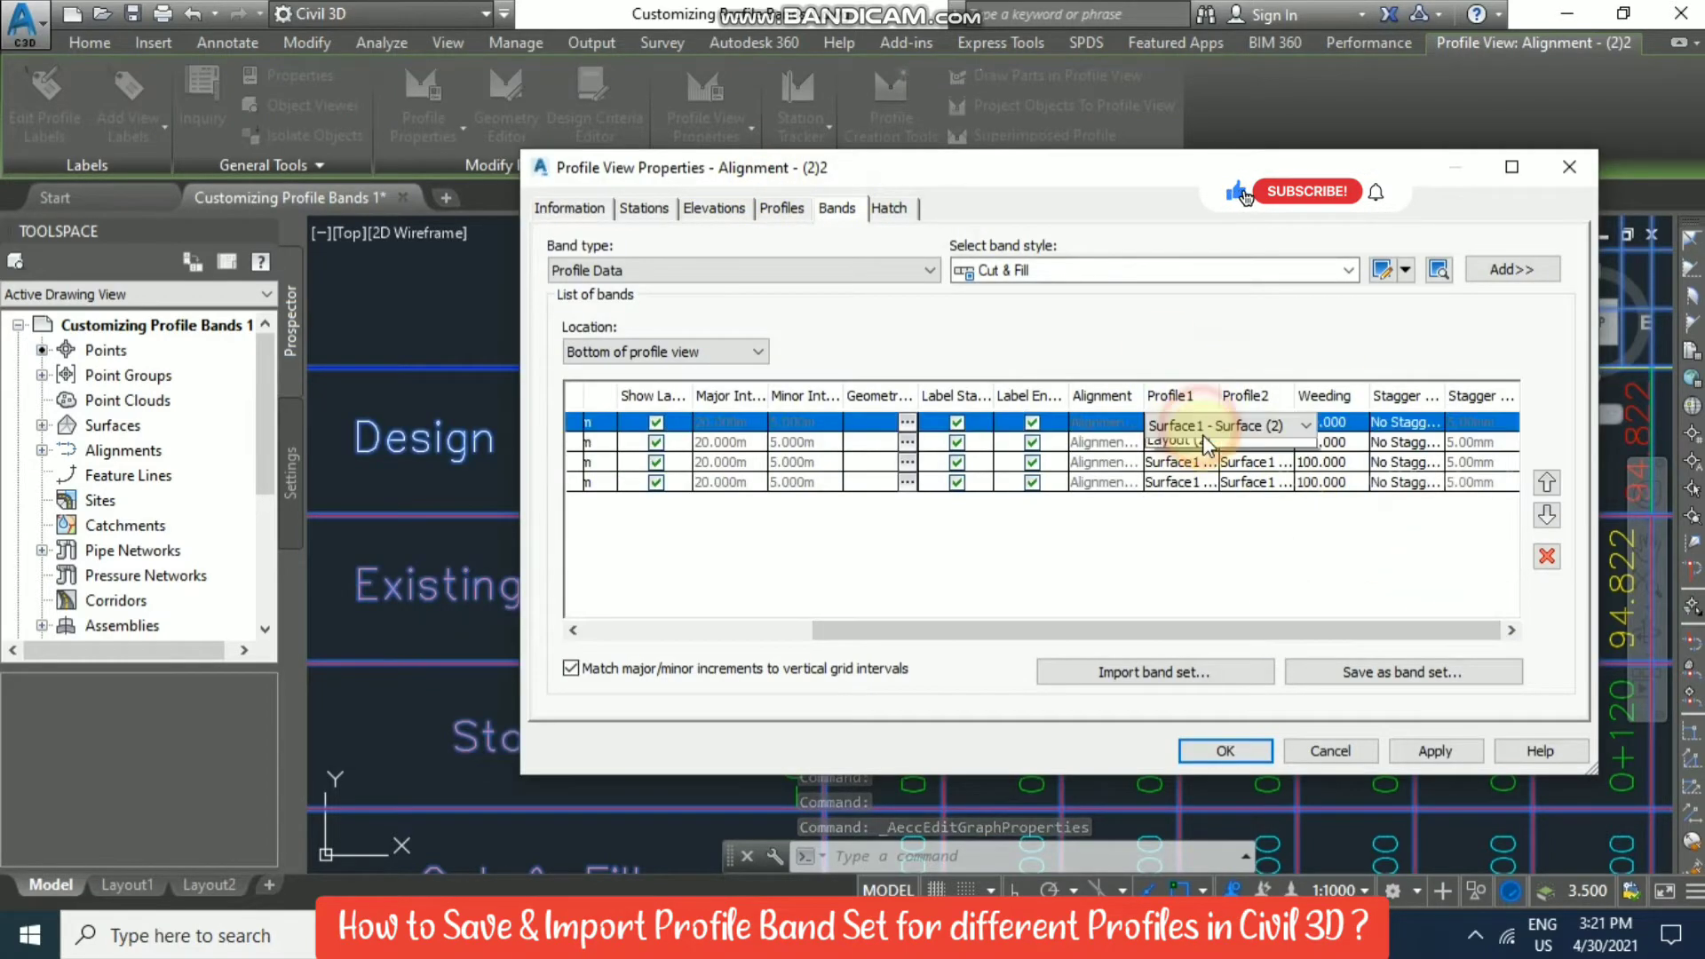
click(1206, 442)
click(1288, 425)
click(1288, 423)
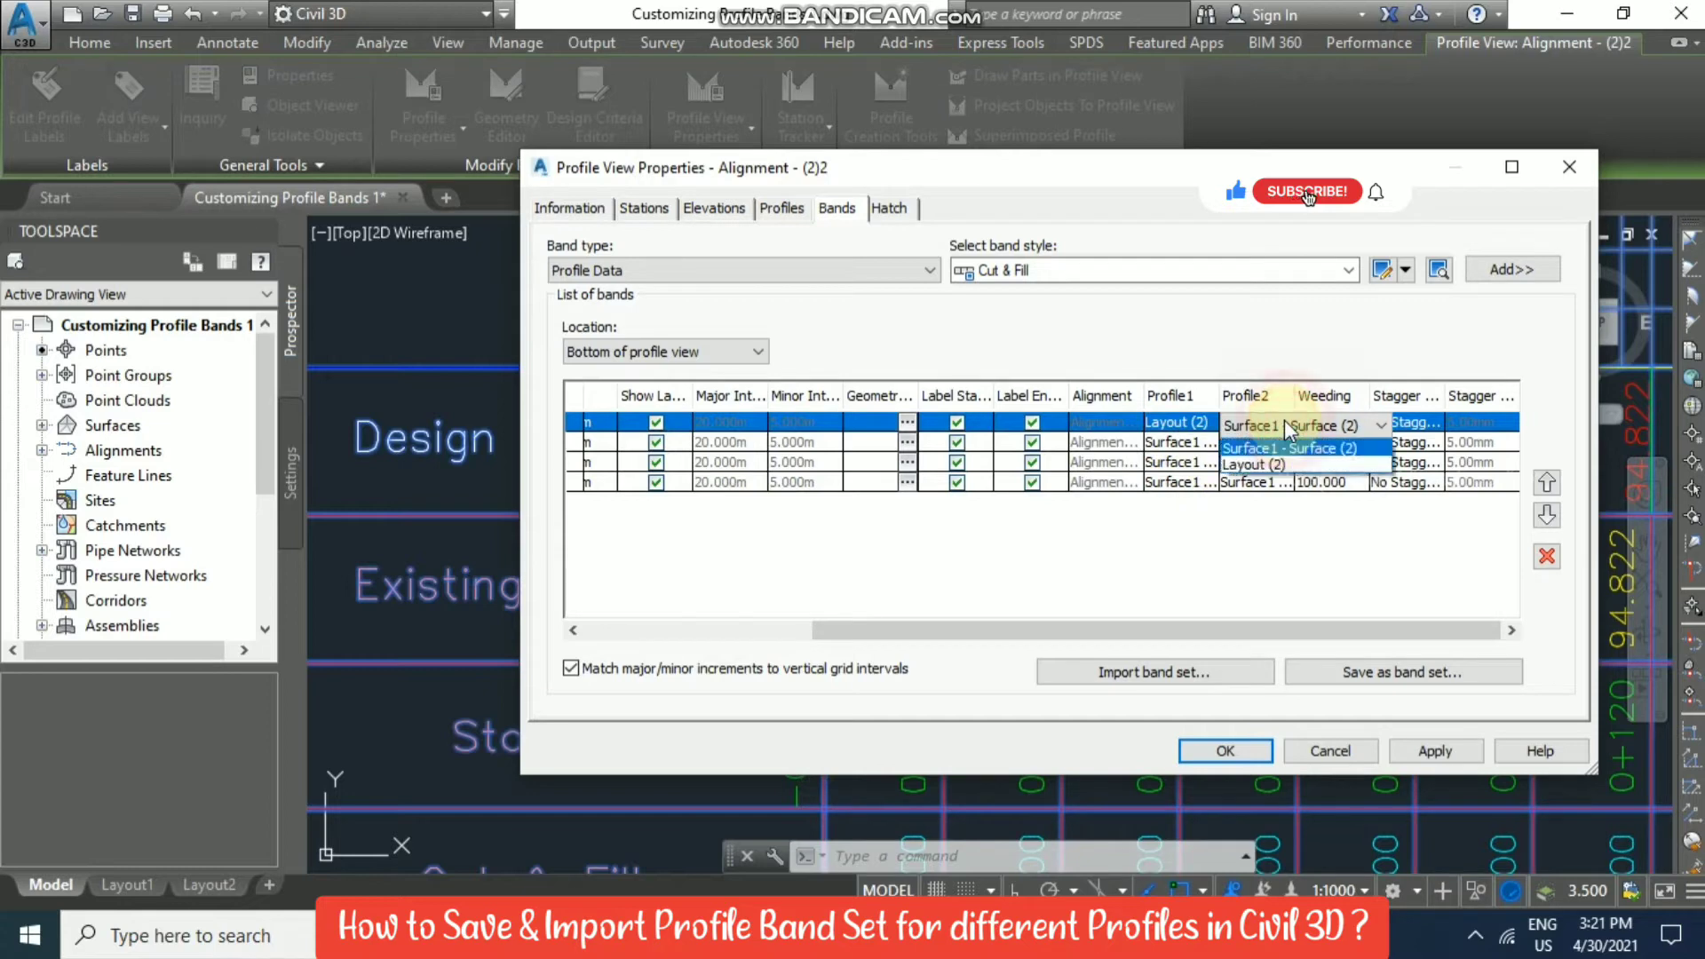
Set Profile1 of the Cut & Fill band to Layout (2) and accept the profile view properties.
click(1221, 486)
click(1194, 484)
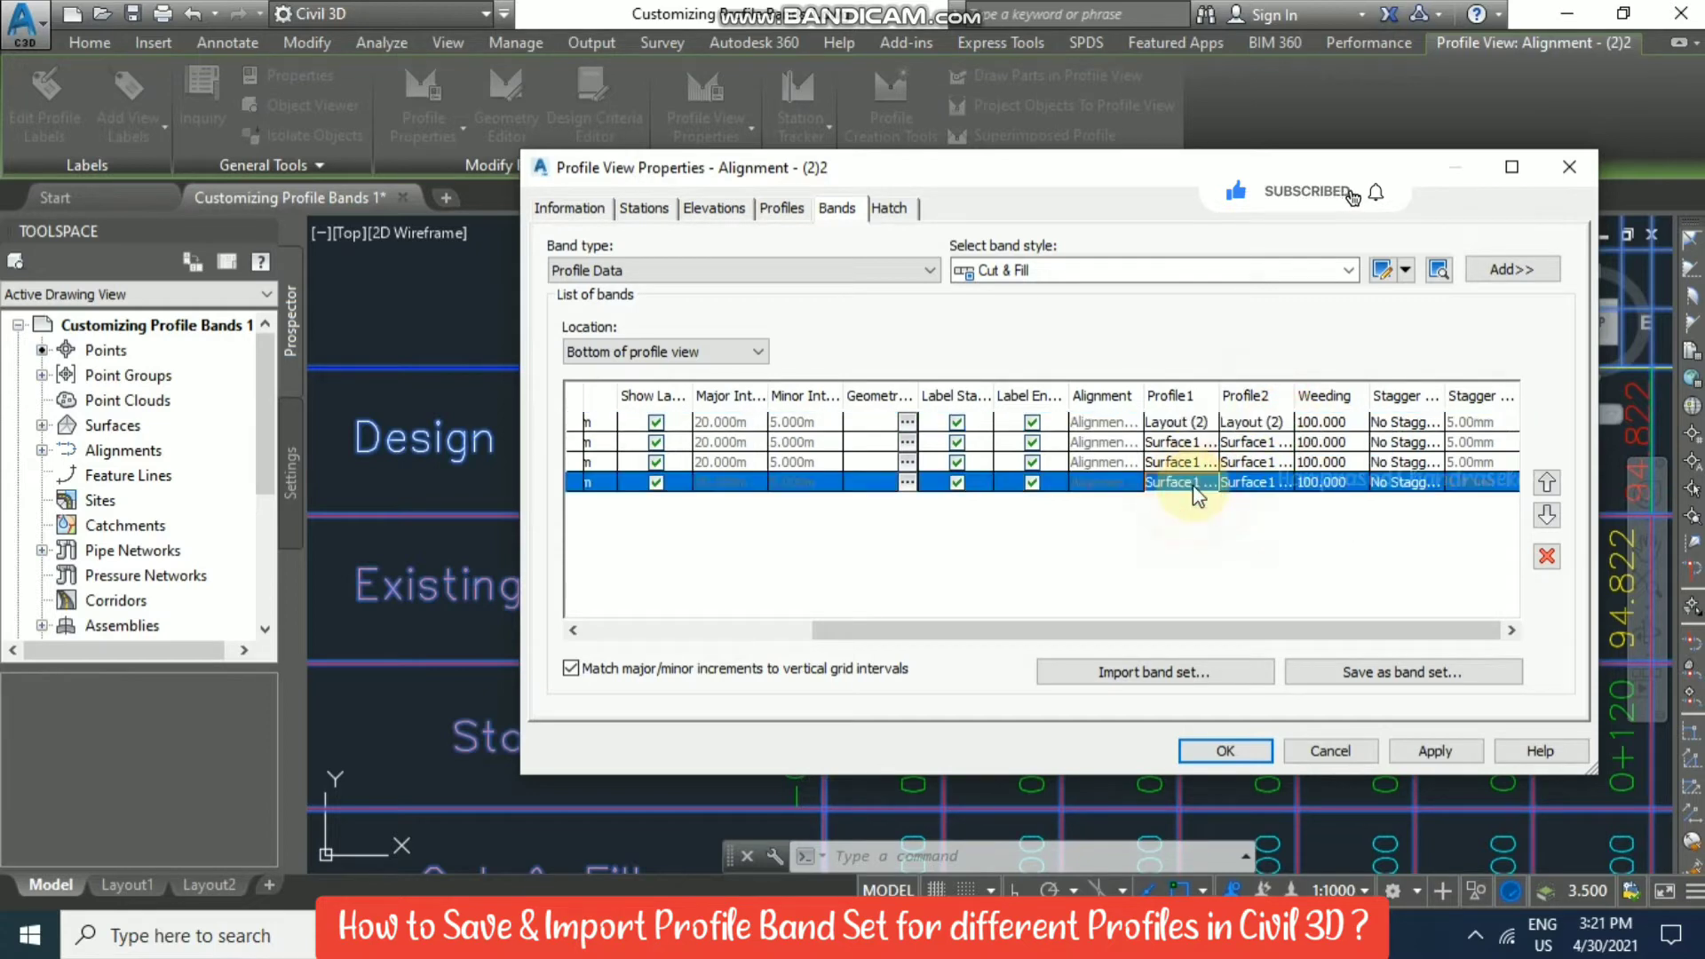
click(1176, 515)
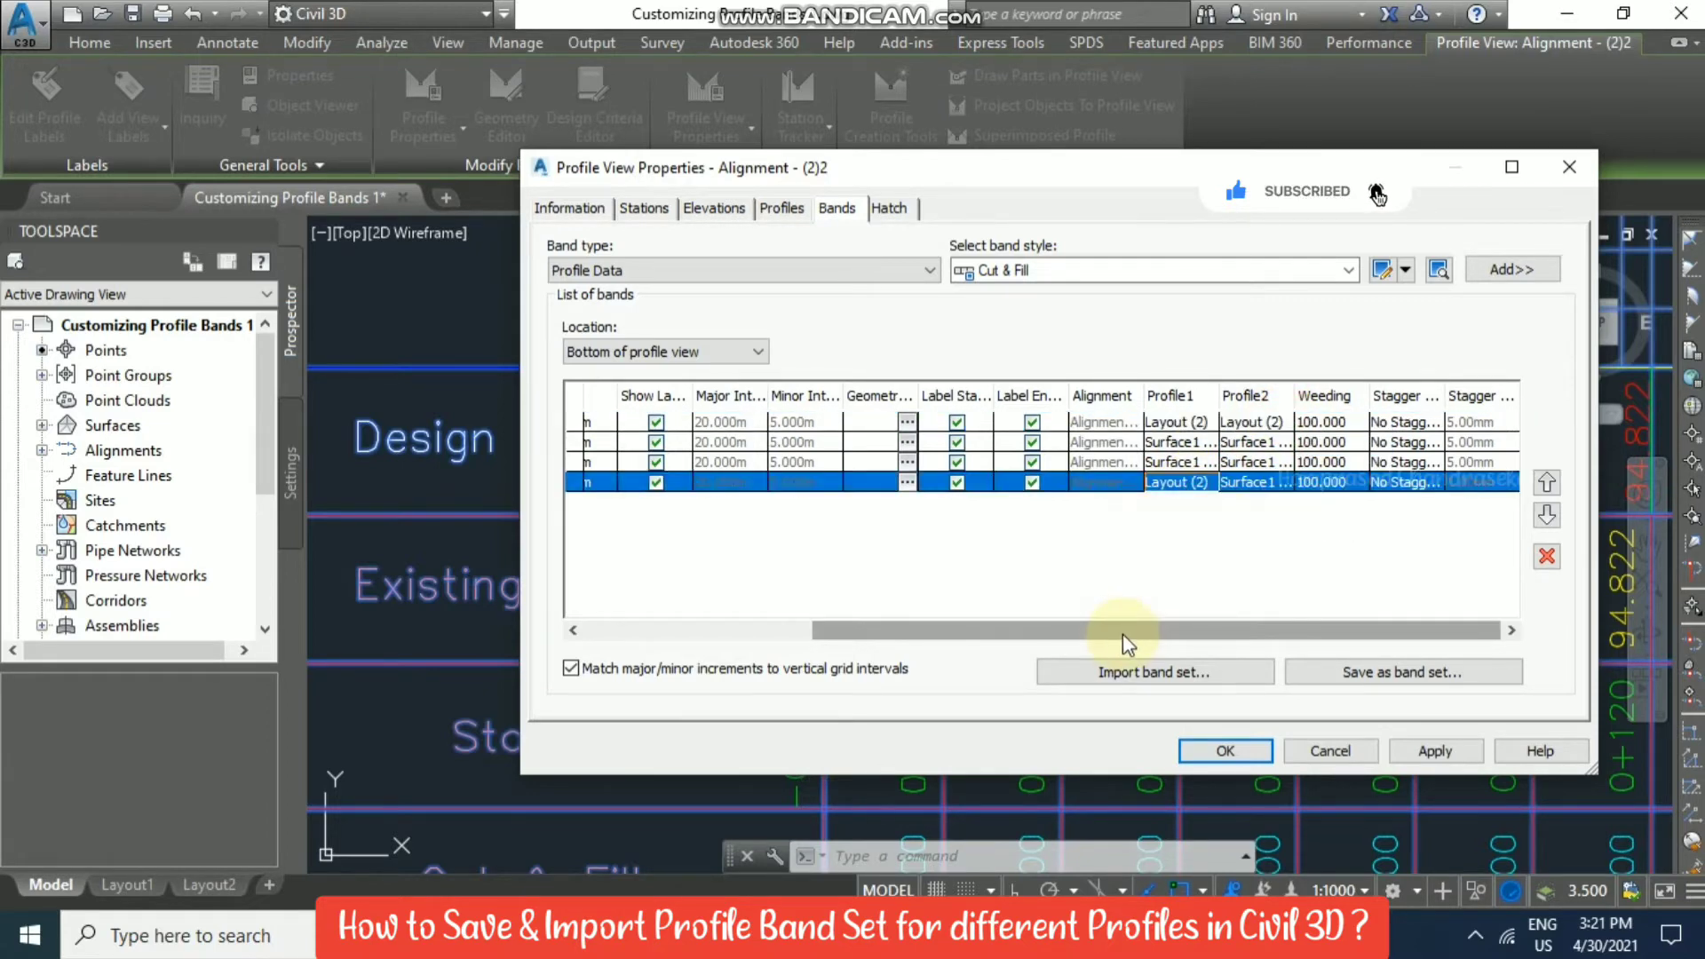
drag(1123, 632, 742, 626)
click(1226, 751)
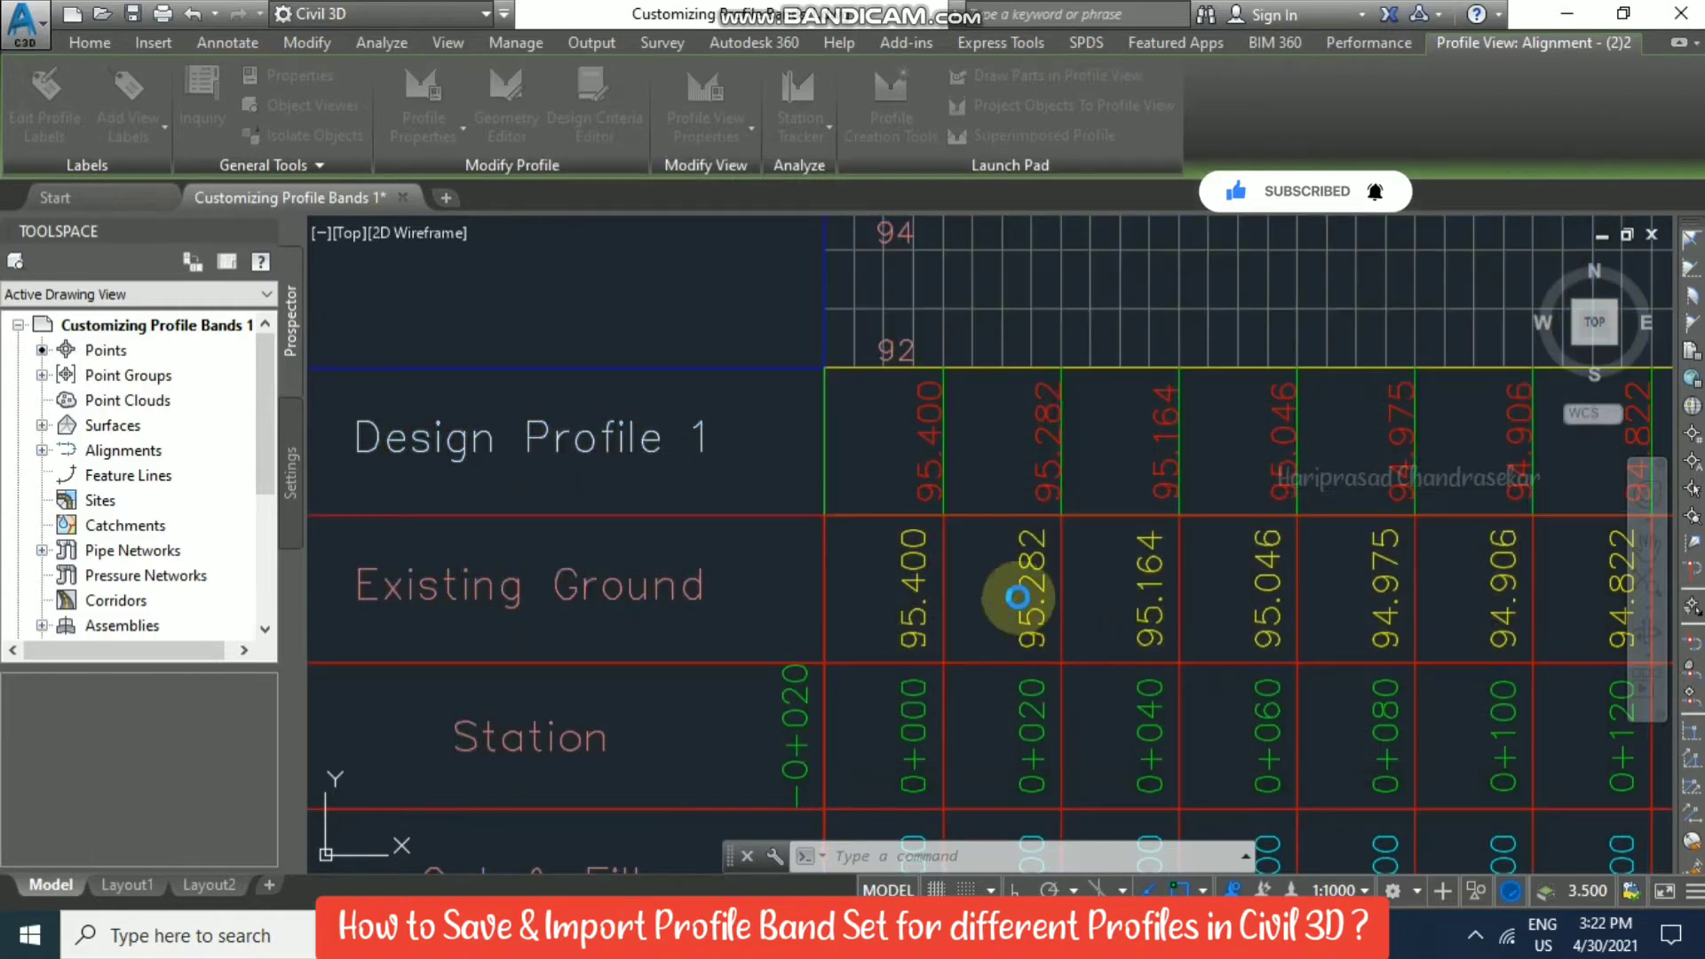
Examine the design, existing ground, station and cut and fill values in the Alignment - (2) bands against the profile lines above.
middle_drag(1080, 568, 716, 518)
key(Escape)
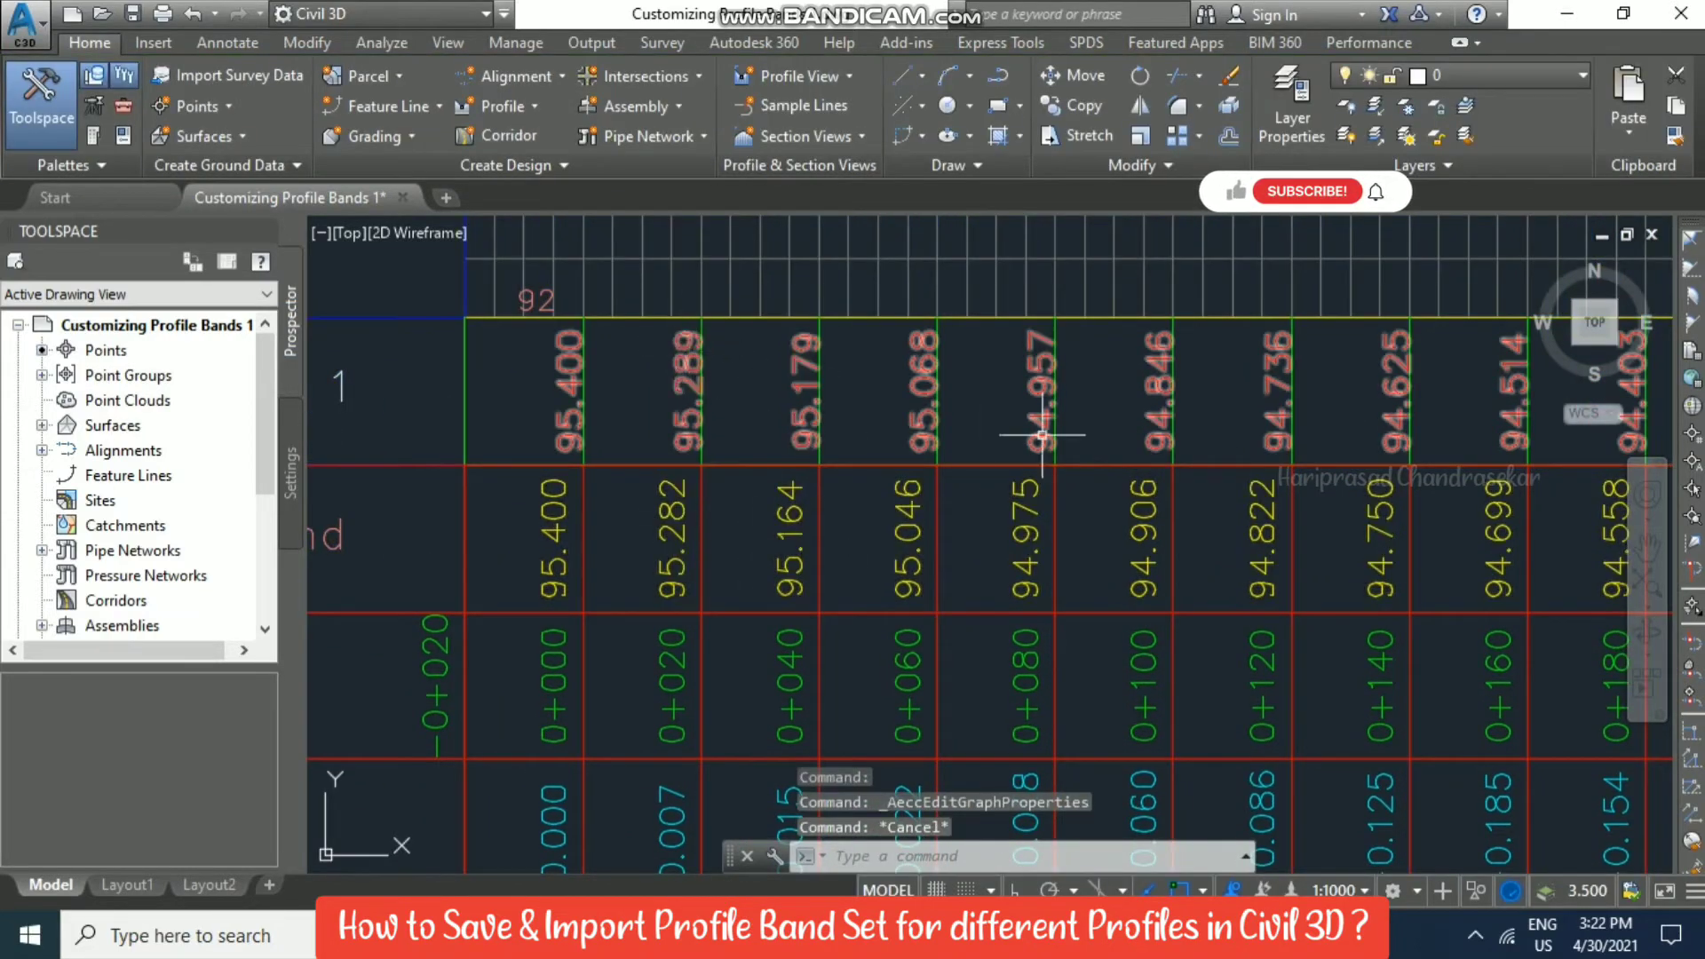
scroll(1043, 427, down, 5)
scroll(1054, 318, up, 1)
scroll(1054, 318, down, 2)
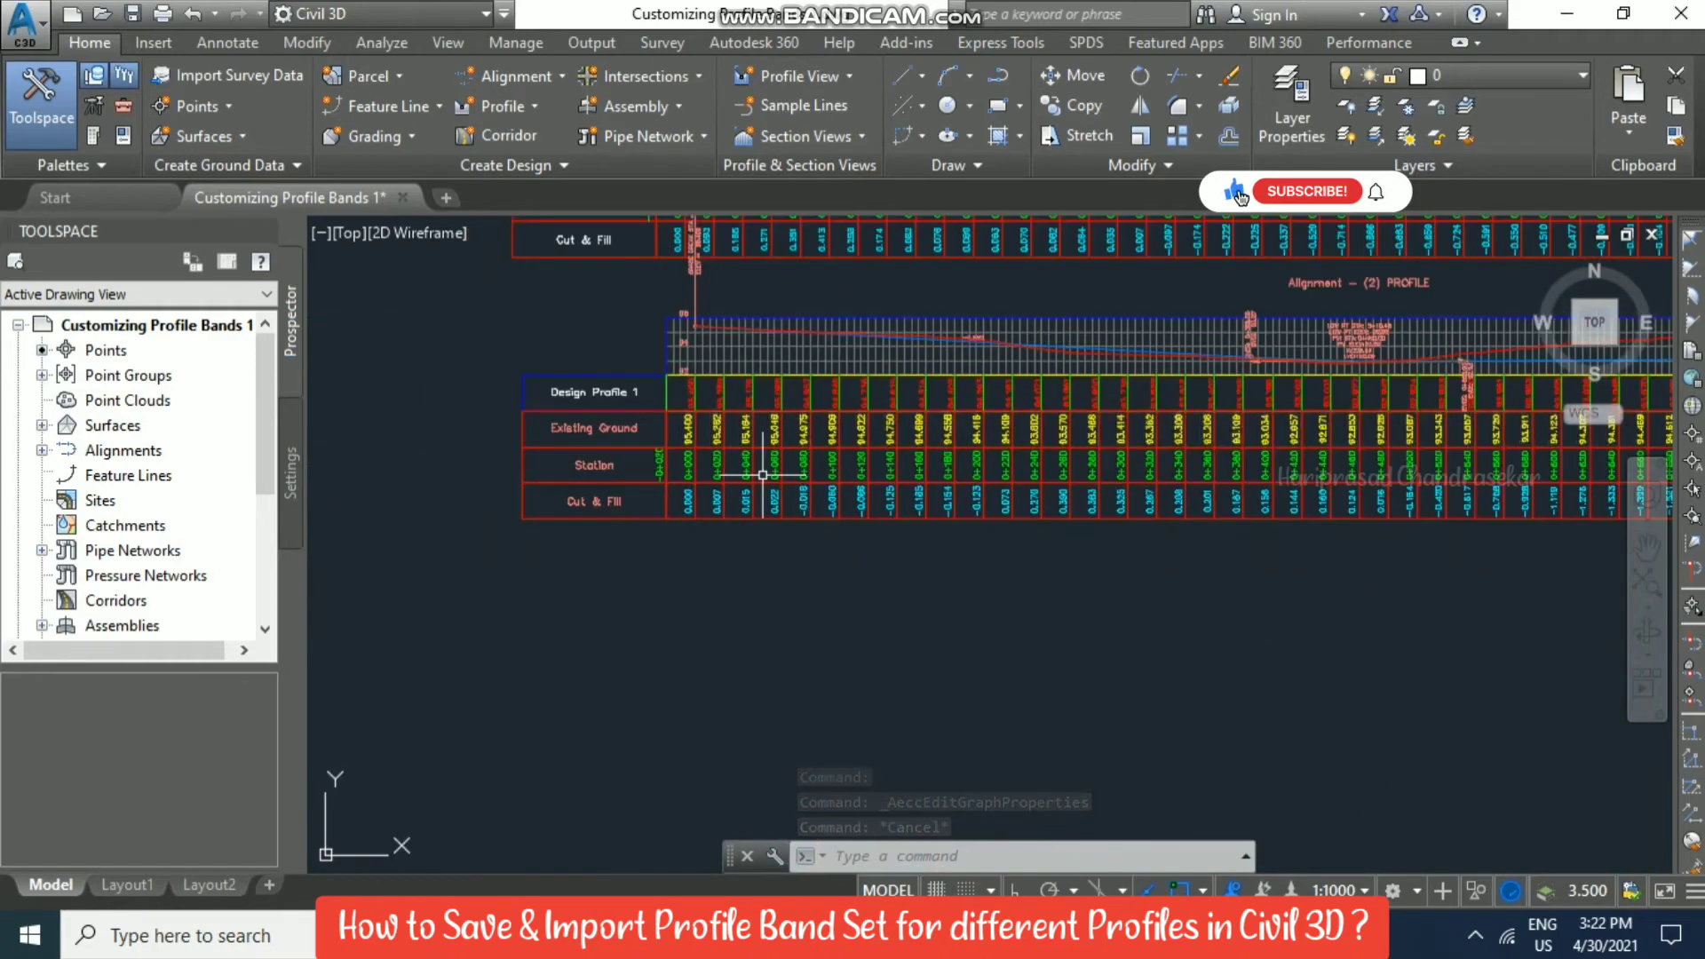
scroll(995, 604, up, 7)
scroll(976, 616, down, 2)
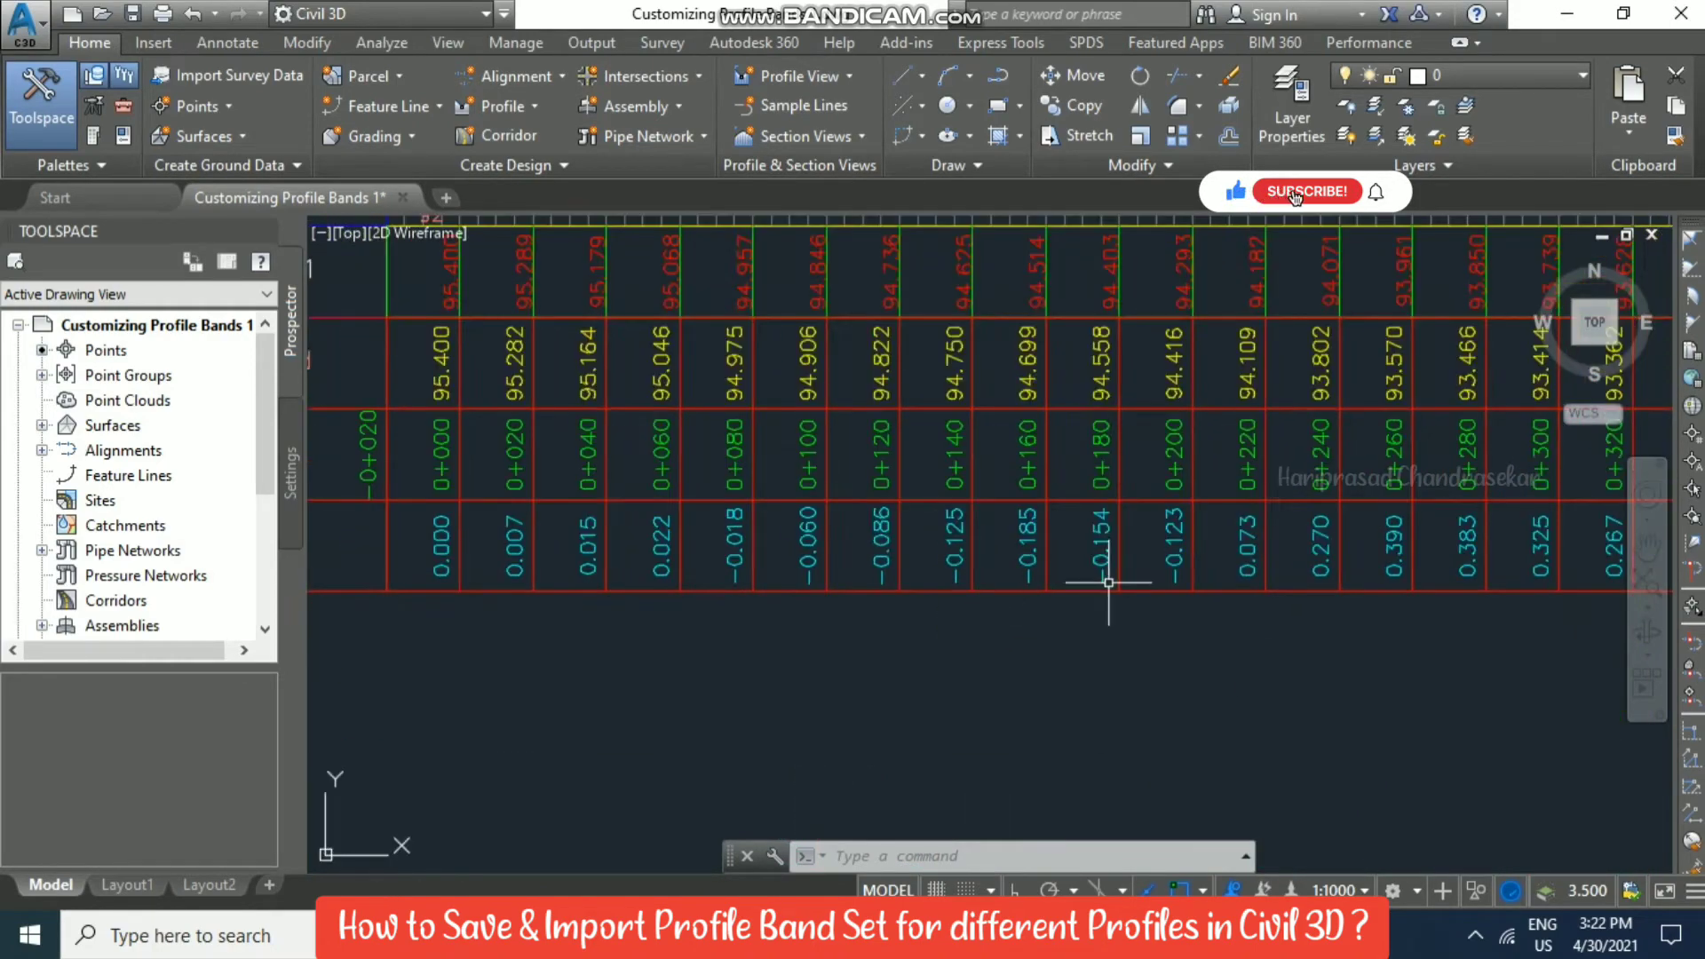
middle_drag(1108, 626, 1393, 565)
middle_drag(1192, 617, 1028, 738)
scroll(1030, 738, down, 2)
scroll(1199, 367, up, 6)
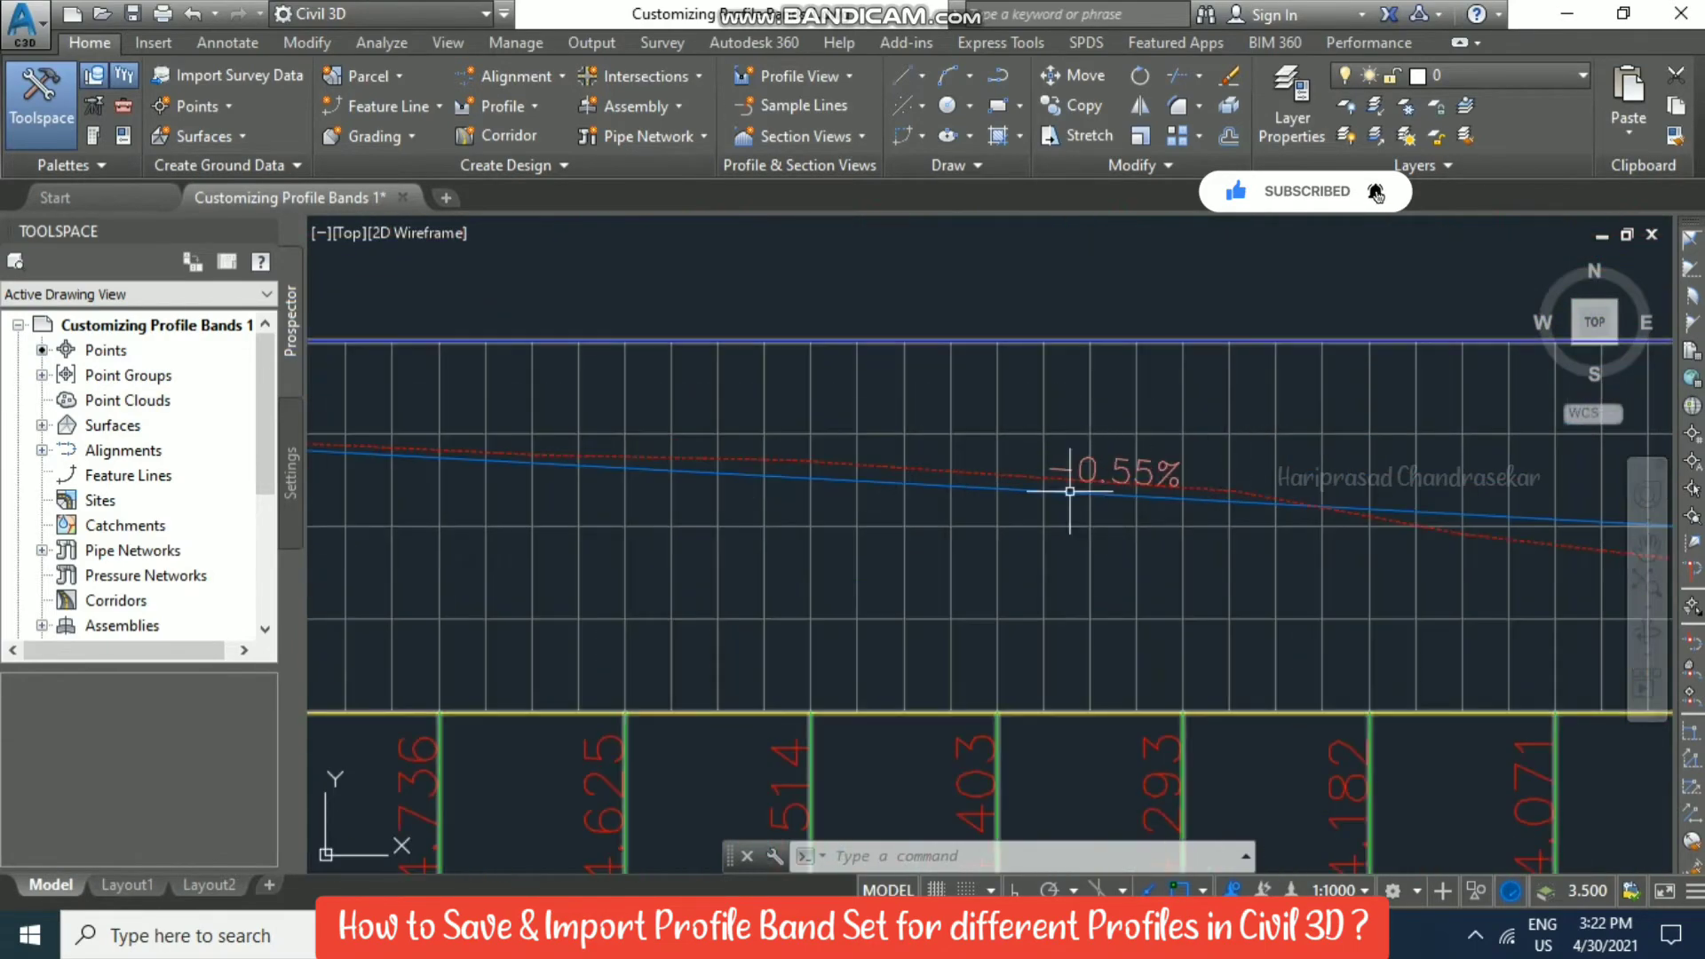
scroll(1117, 391, down, 3)
scroll(1123, 376, up, 2)
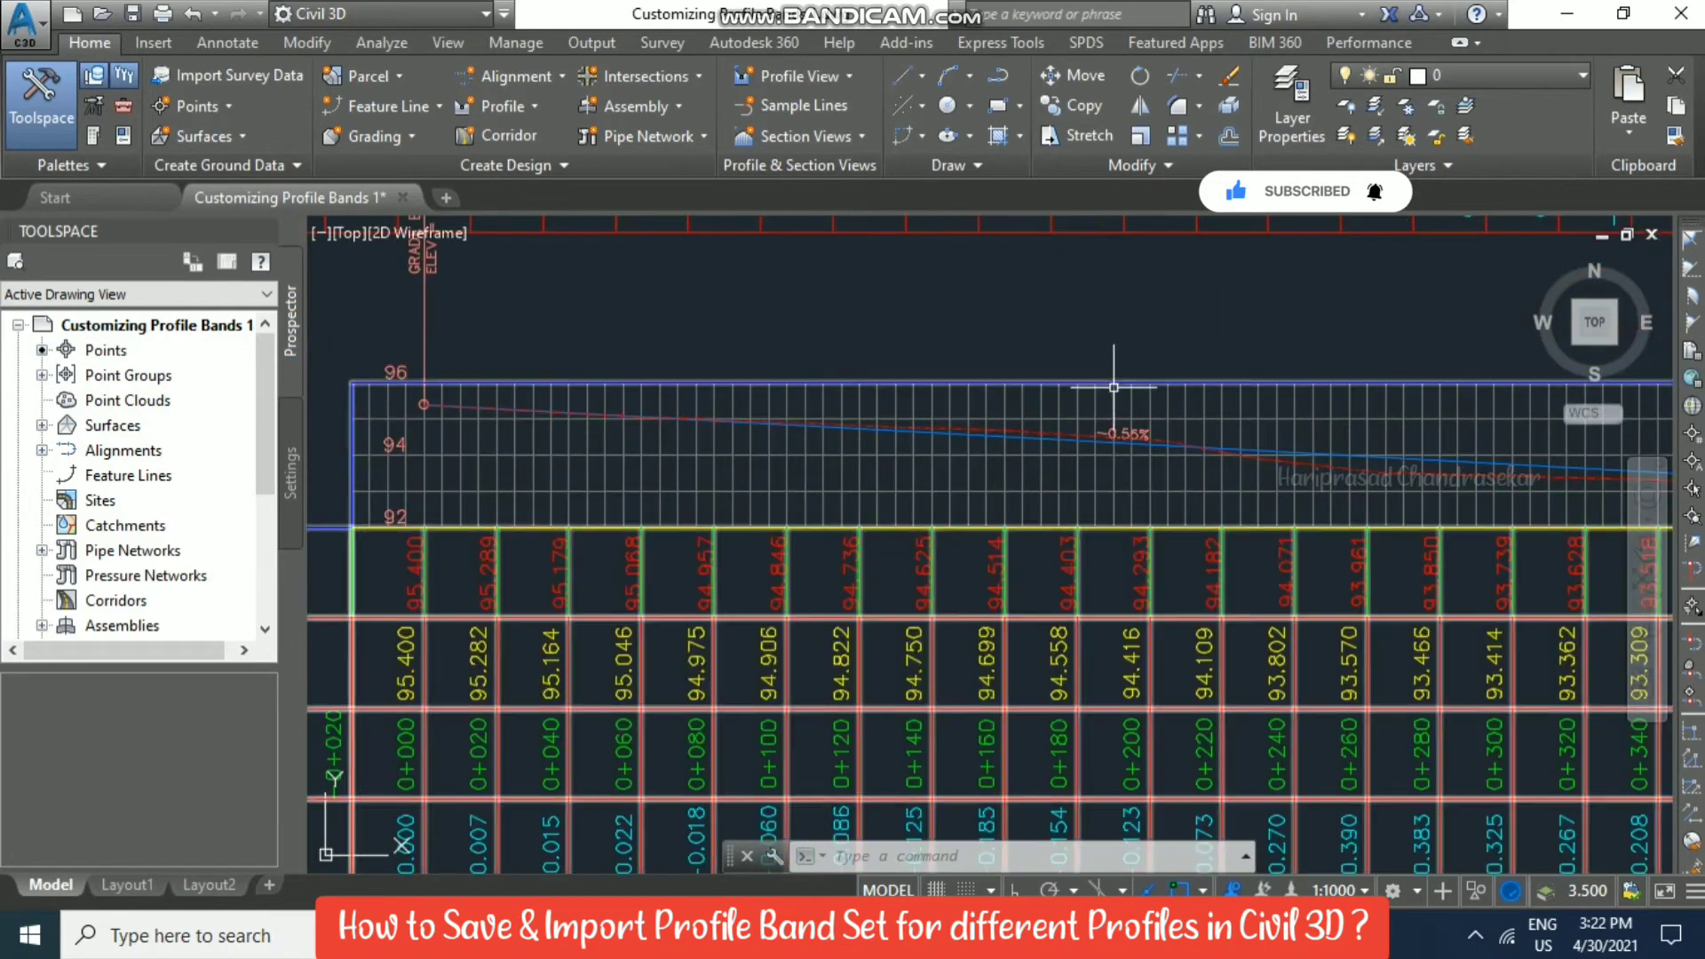
Add a cut area and a fill area hatch between Surface1 - Surface (2) and Layout (2) in the Alignment - (2) profile view.
click(1106, 383)
click(749, 132)
click(755, 167)
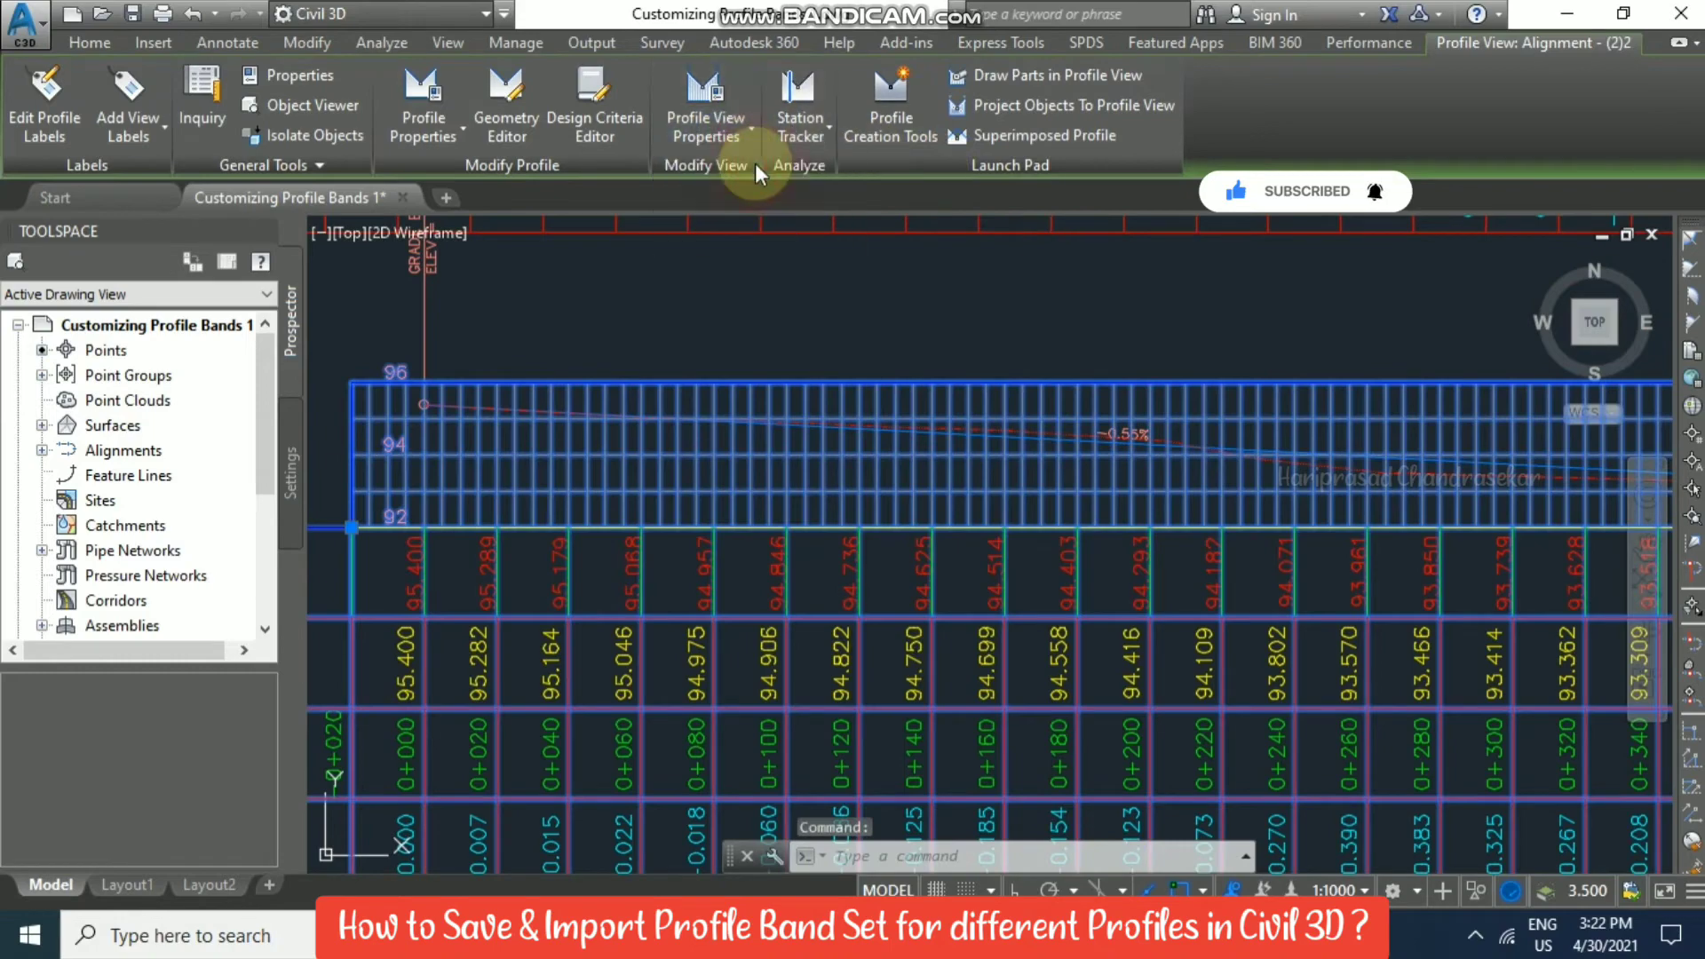
click(838, 208)
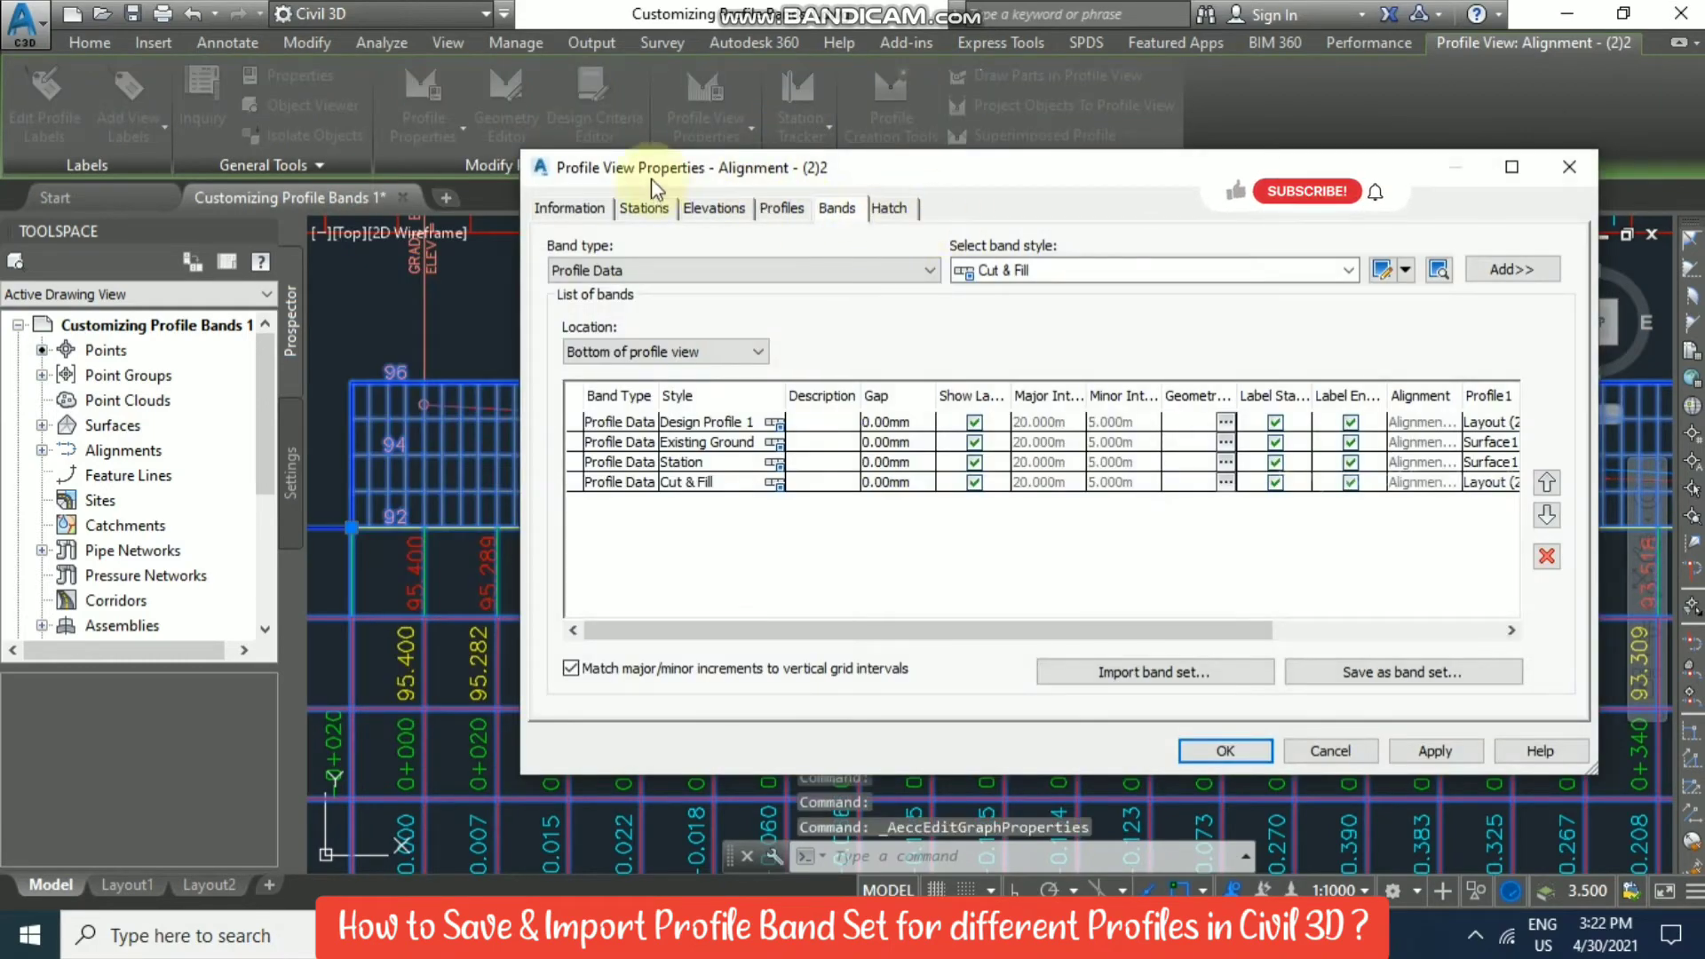
click(889, 209)
click(619, 312)
click(628, 419)
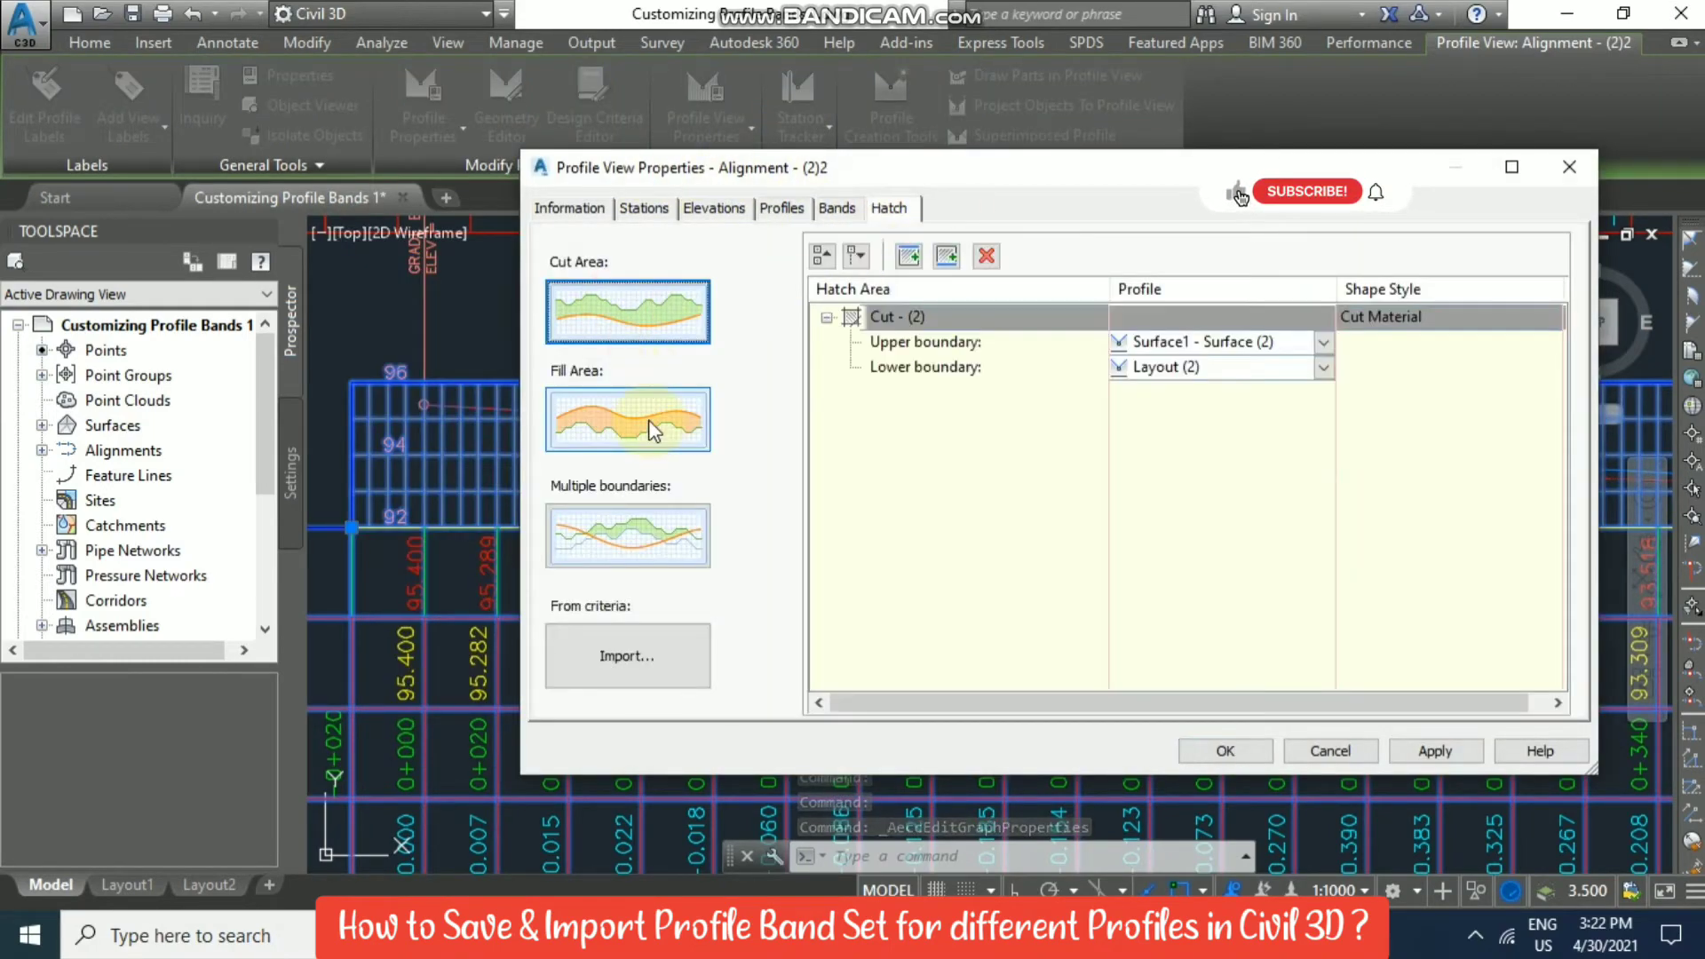
click(1433, 751)
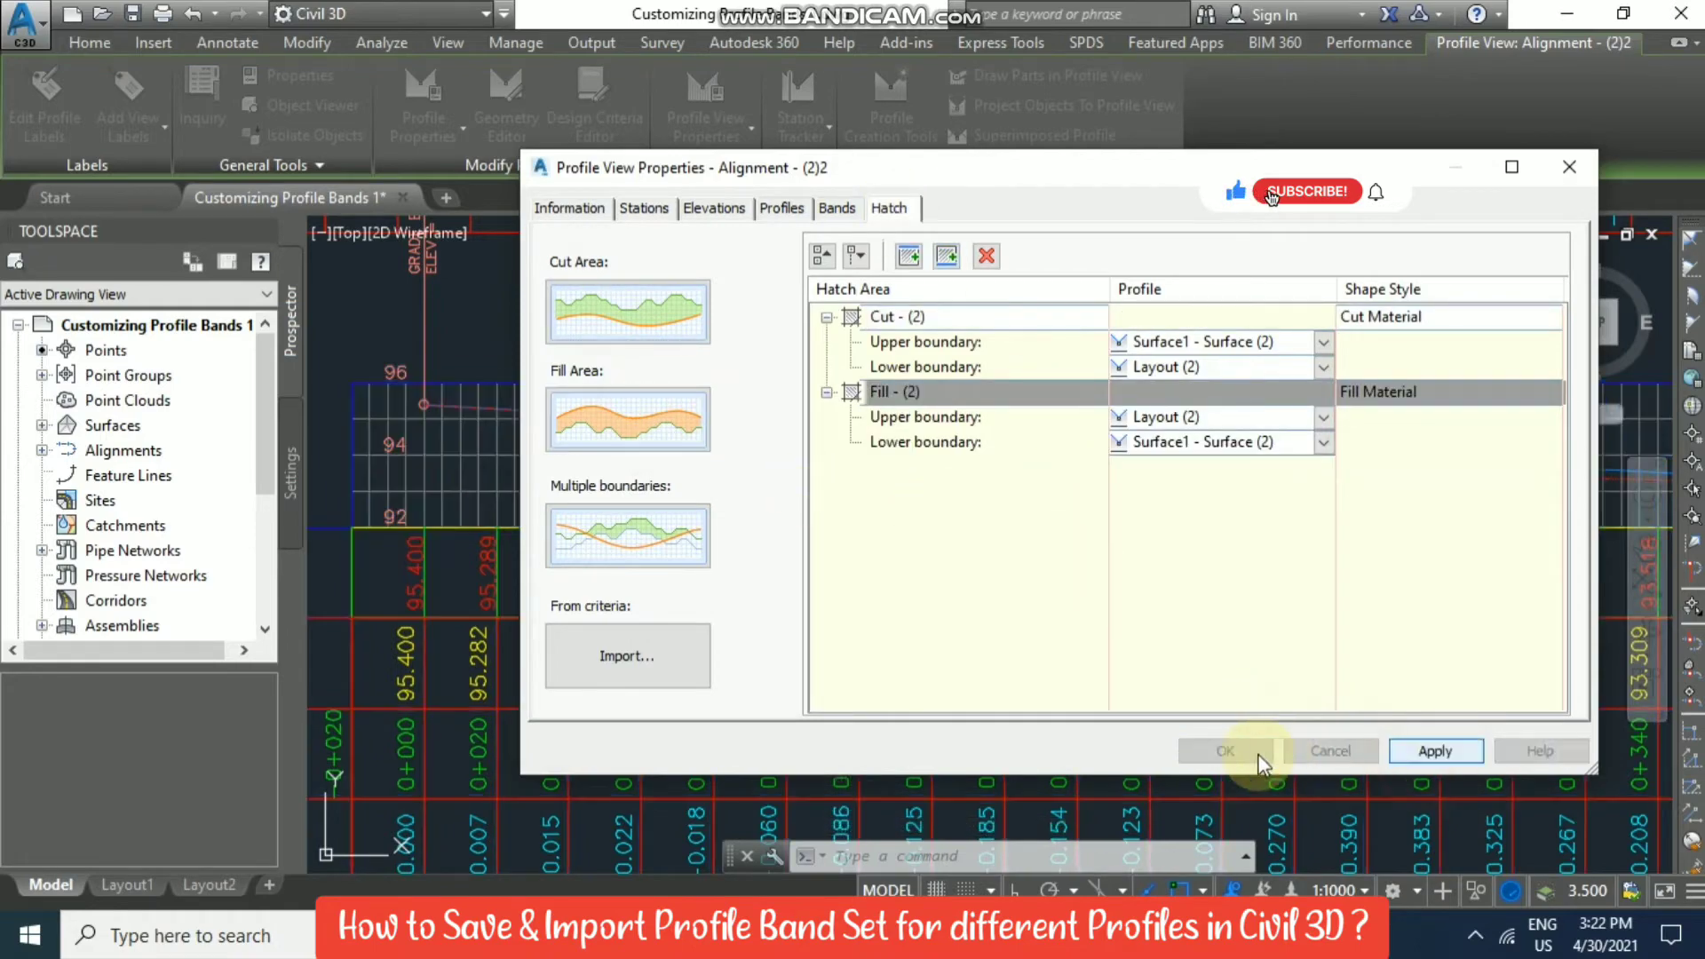
click(1226, 751)
key(Escape)
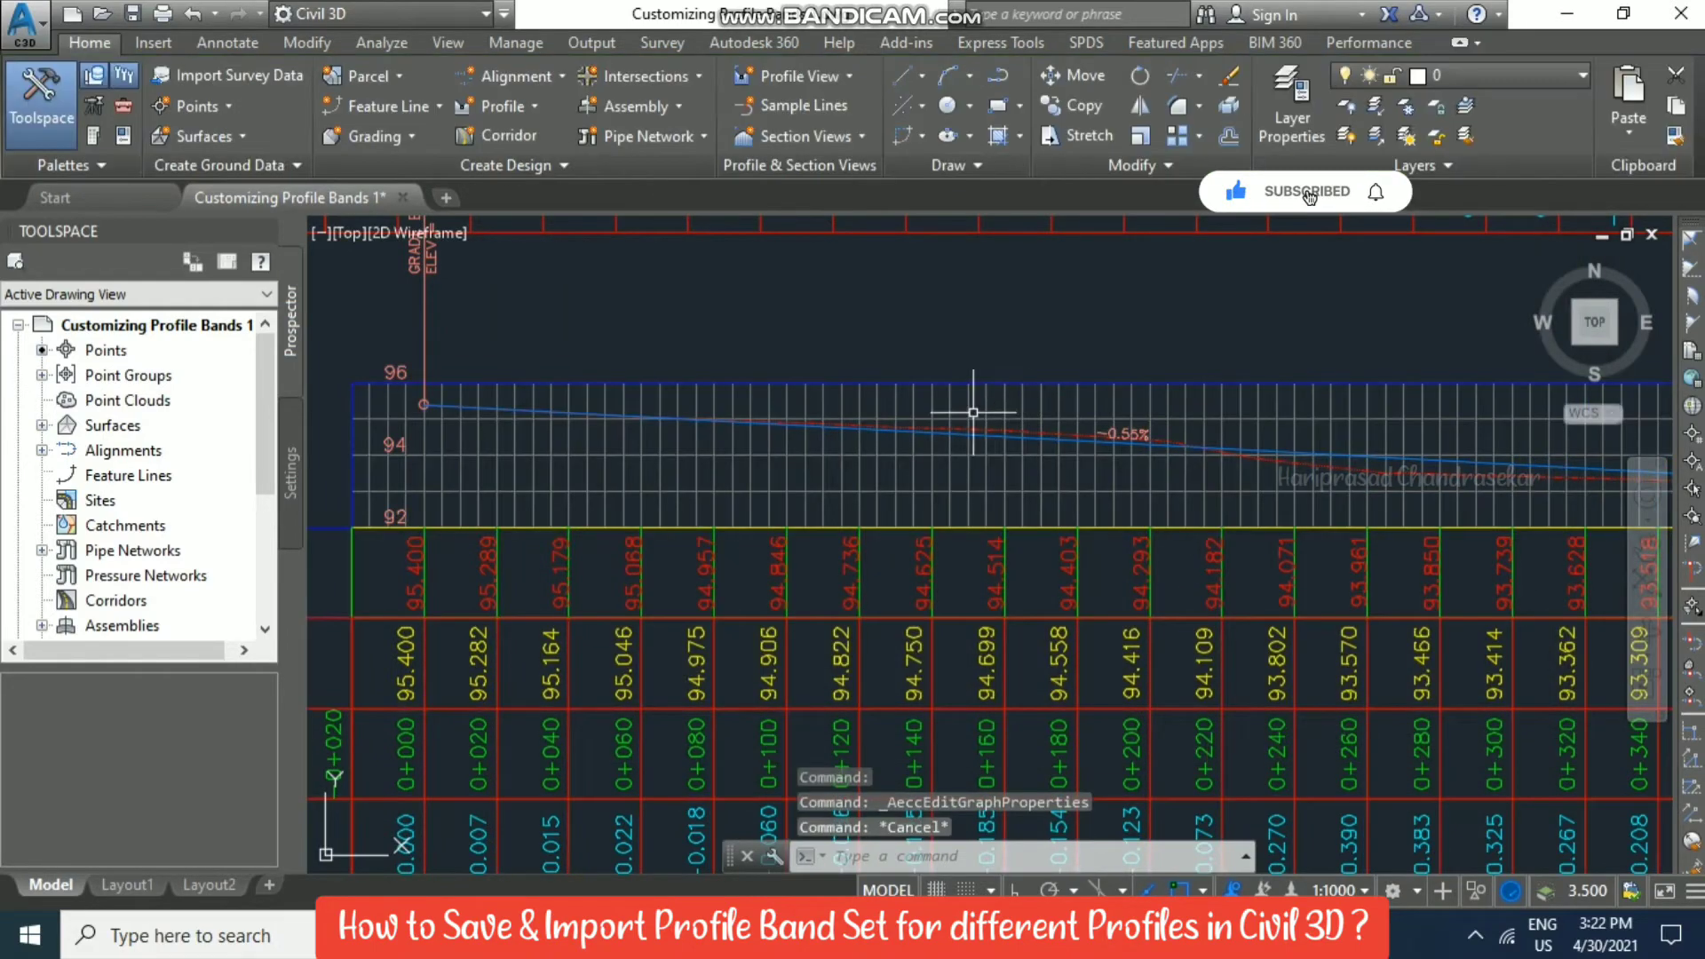
scroll(971, 414, up, 3)
scroll(868, 359, down, 4)
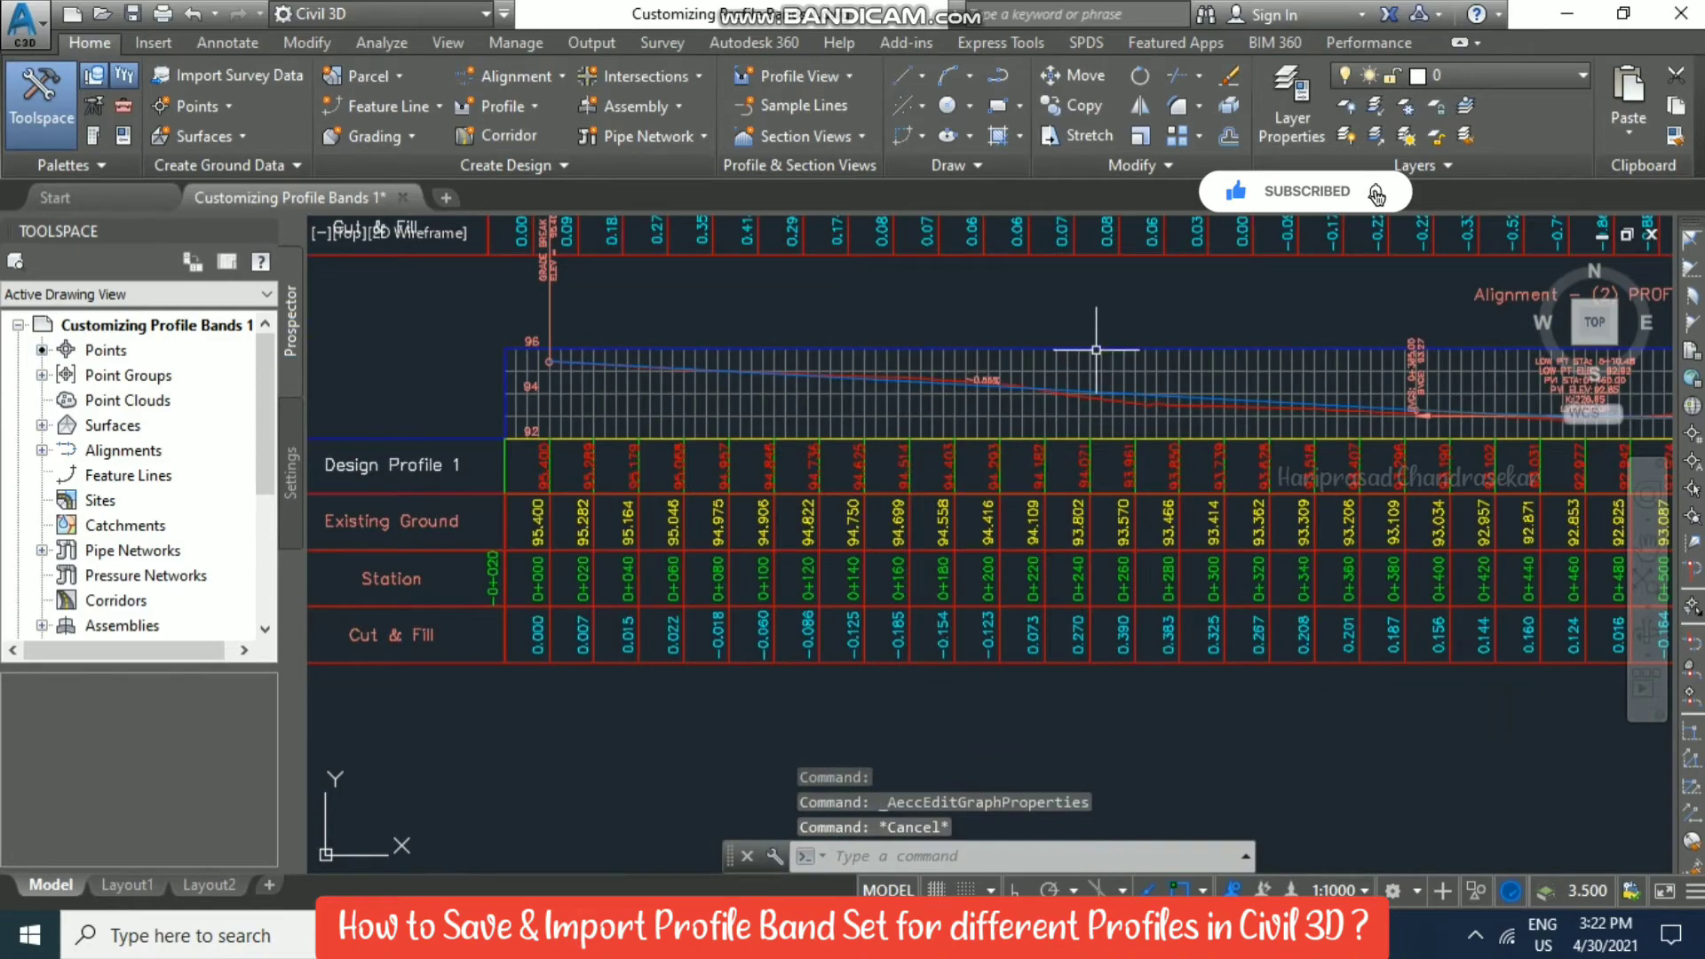
Check the upper and lower boundary profiles of the cut and fill hatch areas in the Alignment - (2) profile view properties.
scroll(1066, 381, down, 3)
click(1038, 409)
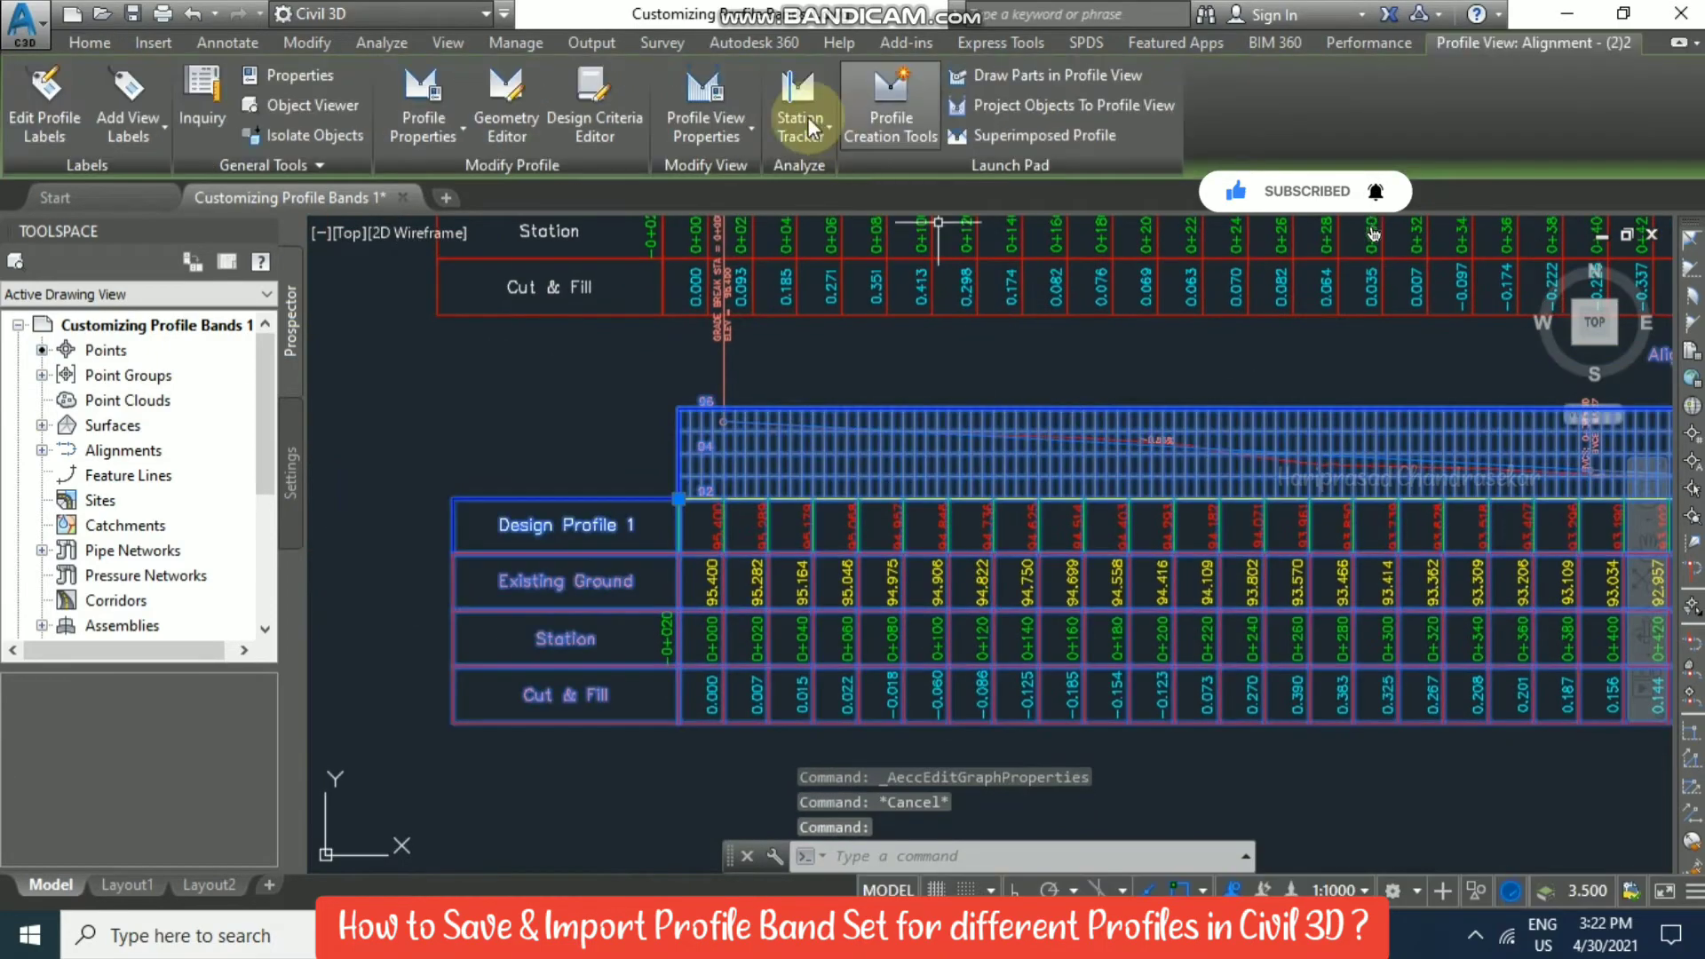
click(632, 135)
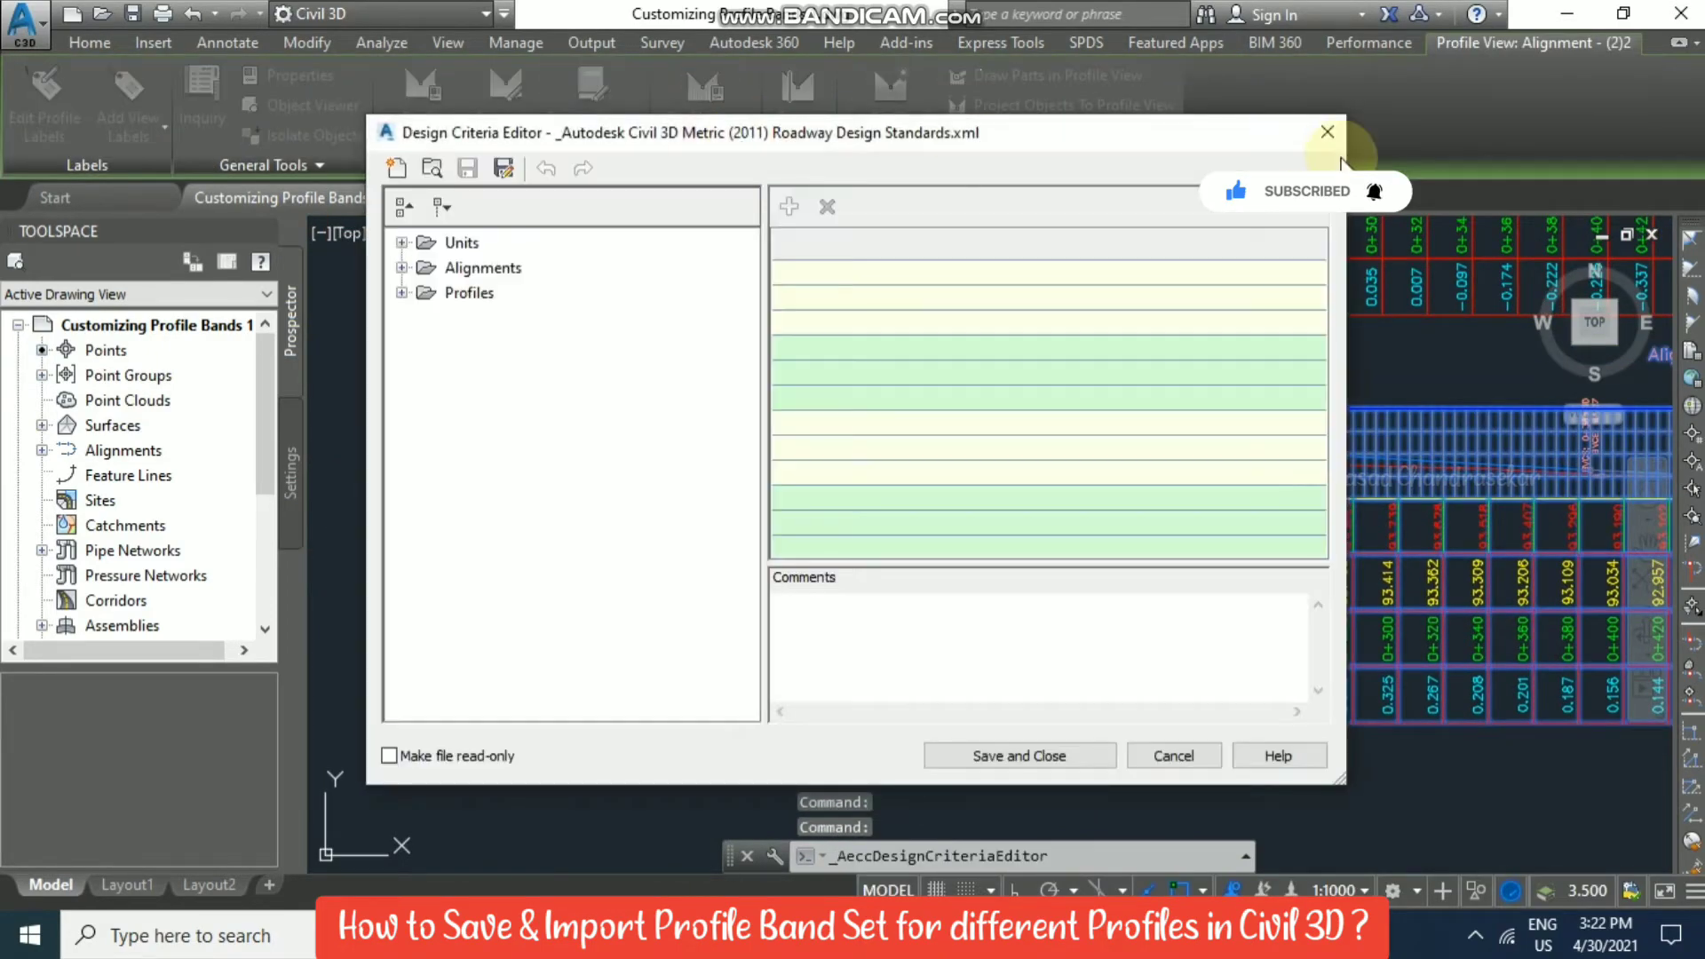
click(1328, 133)
click(734, 133)
click(766, 175)
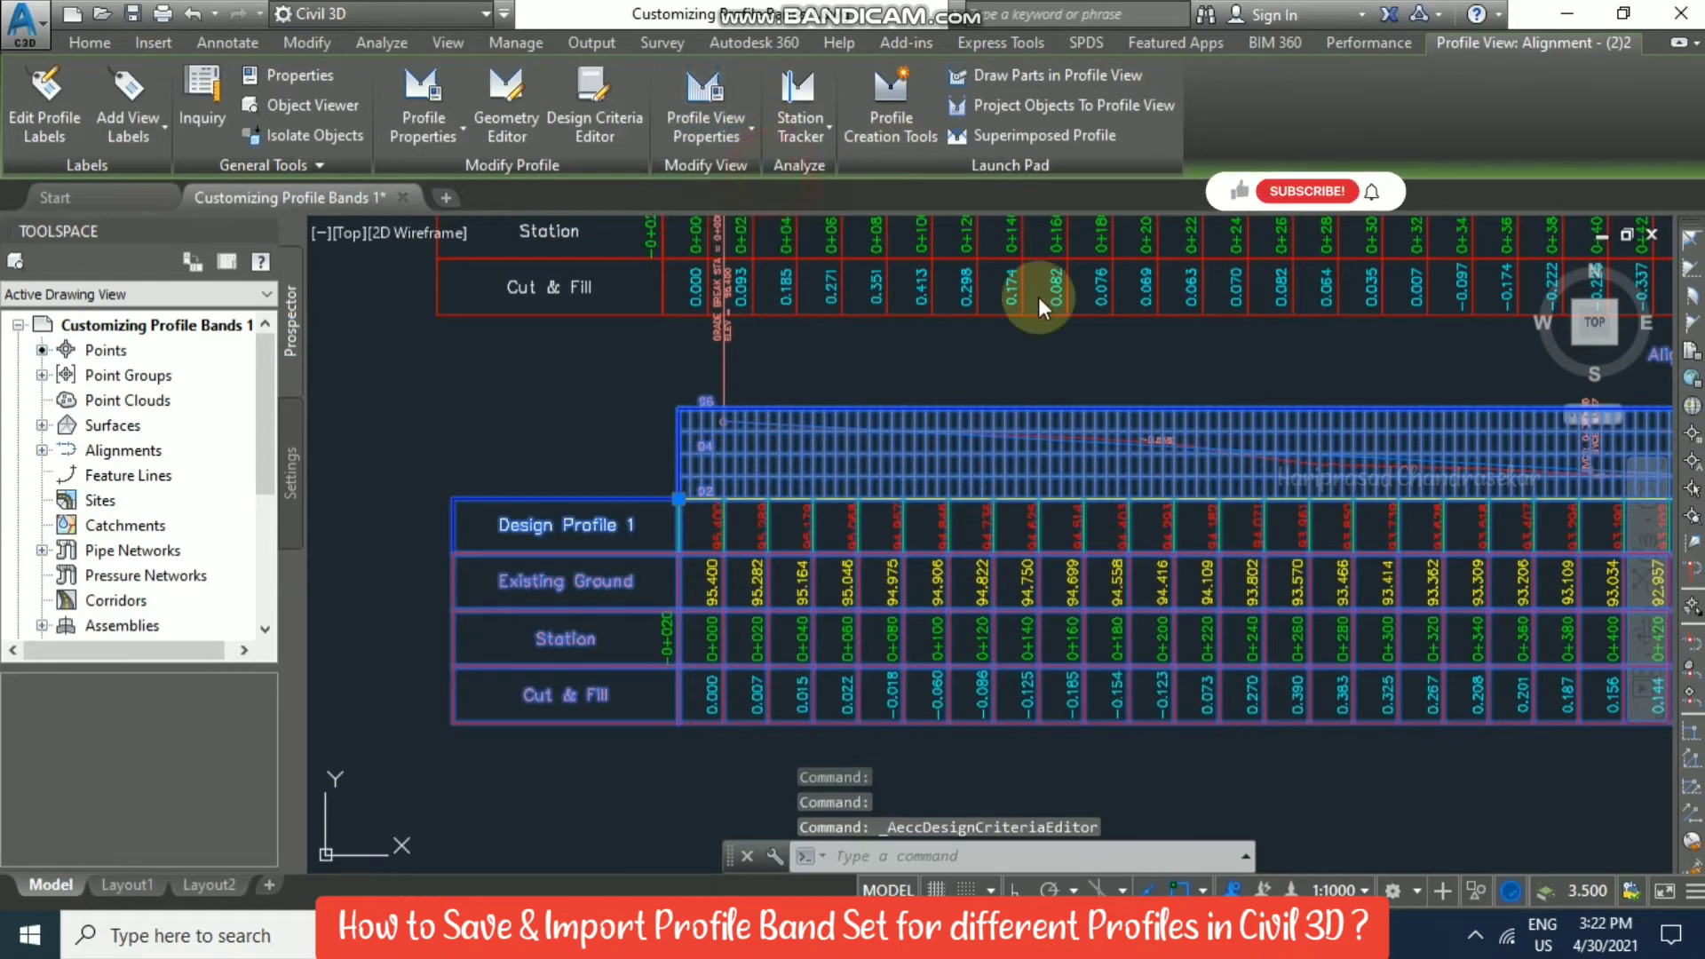
double_click(1041, 302)
click(828, 320)
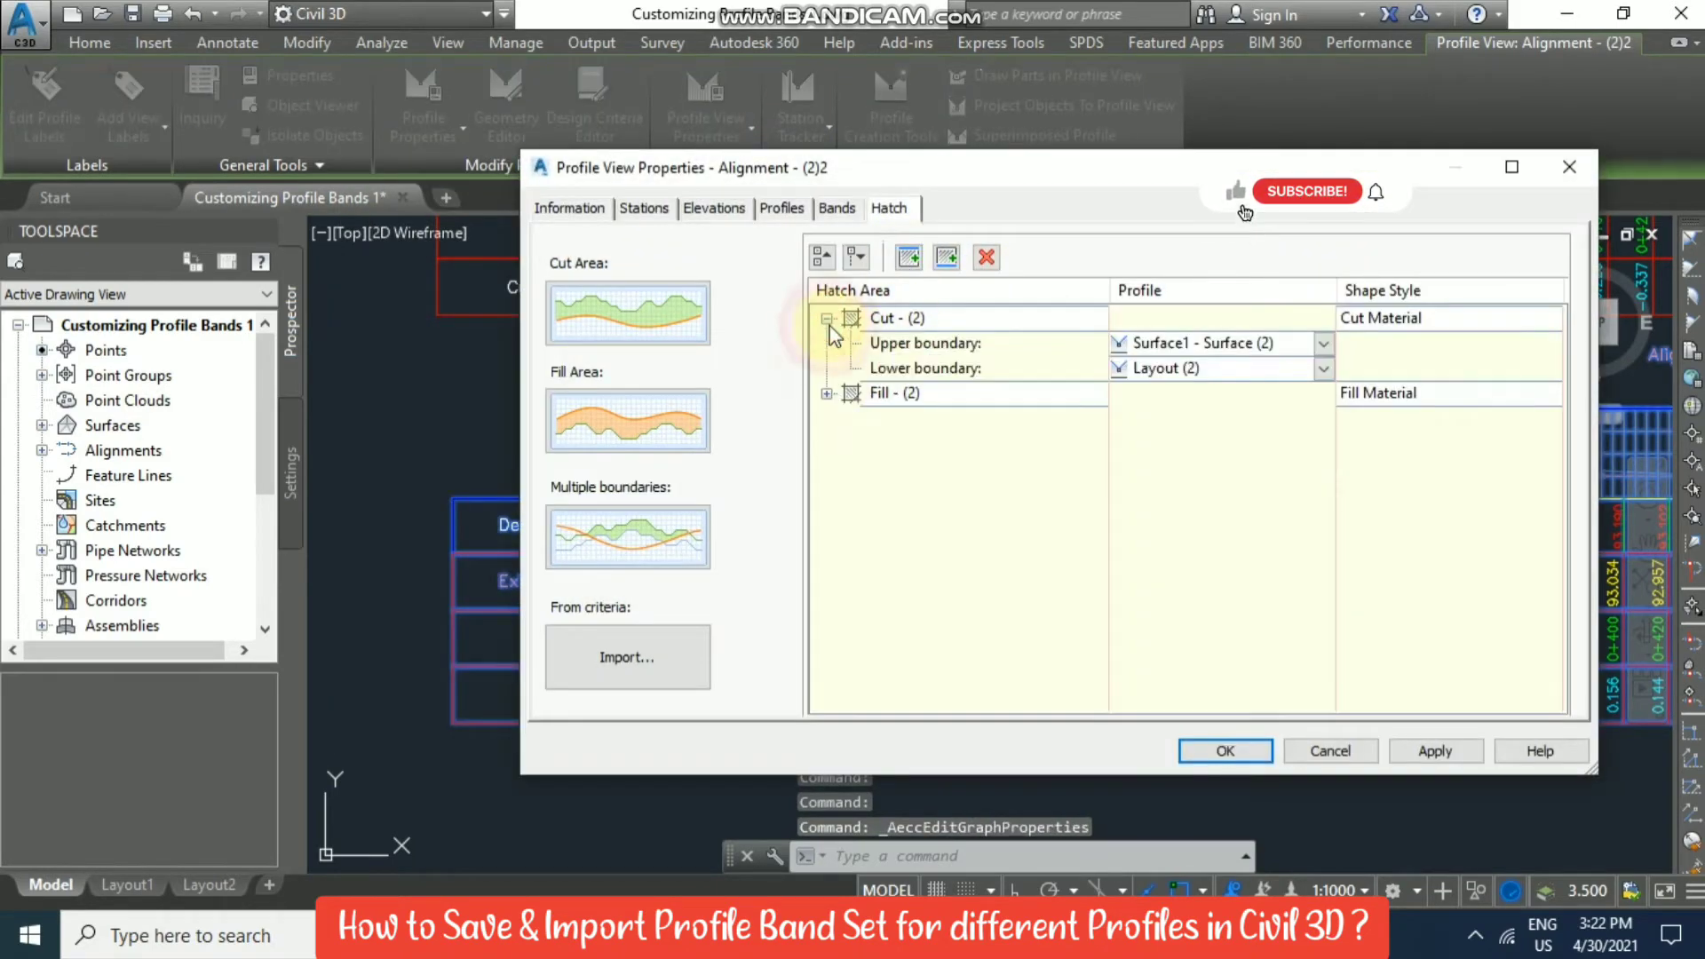
click(829, 393)
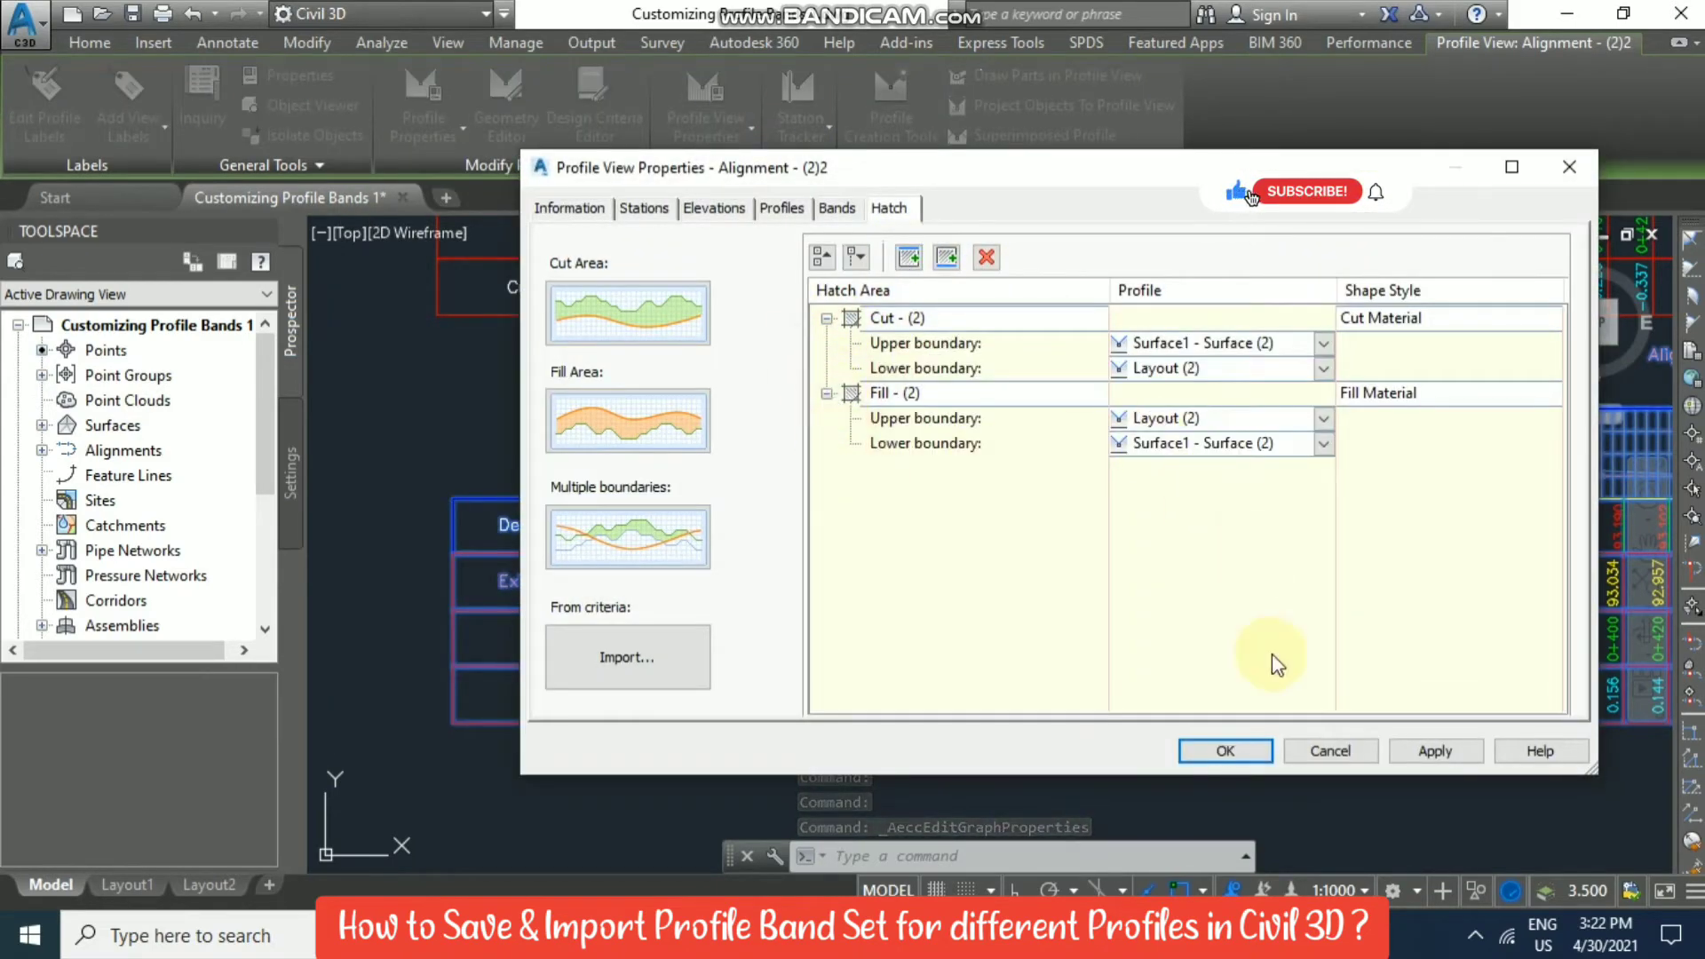
click(1225, 752)
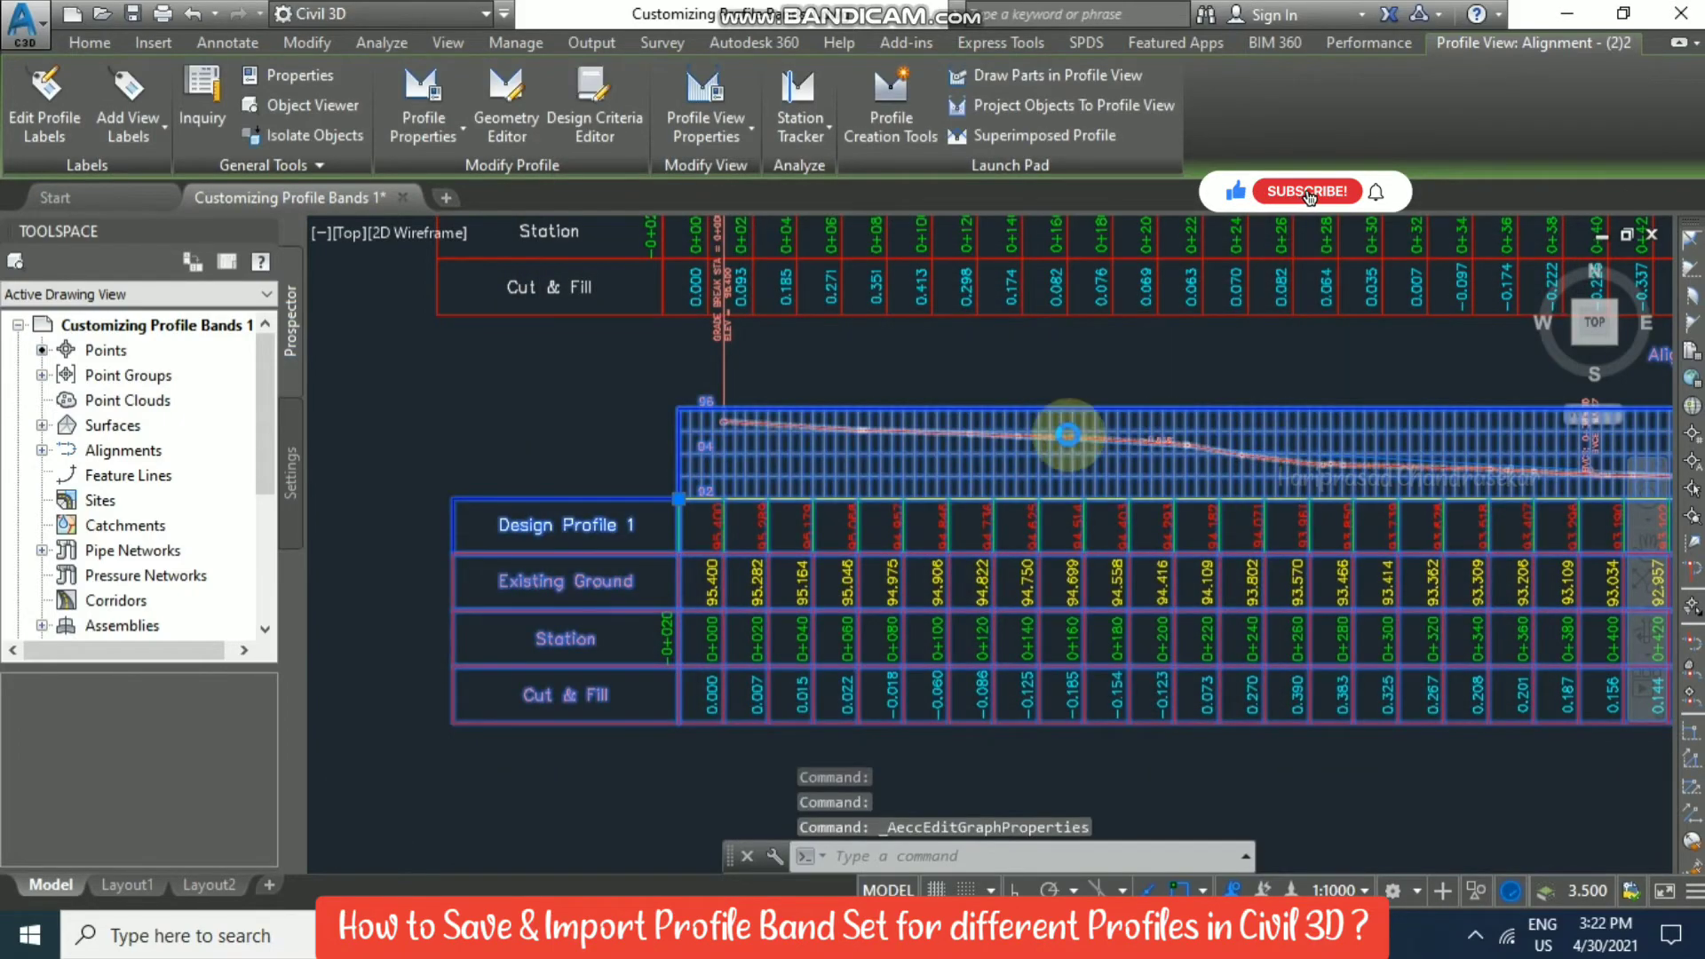
Examine the design and existing ground lines in the Alignment - (2) profile view for the cut and fill hatching.
scroll(1068, 435, up, 3)
key(Escape)
scroll(991, 399, down, 4)
scroll(1170, 407, up, 4)
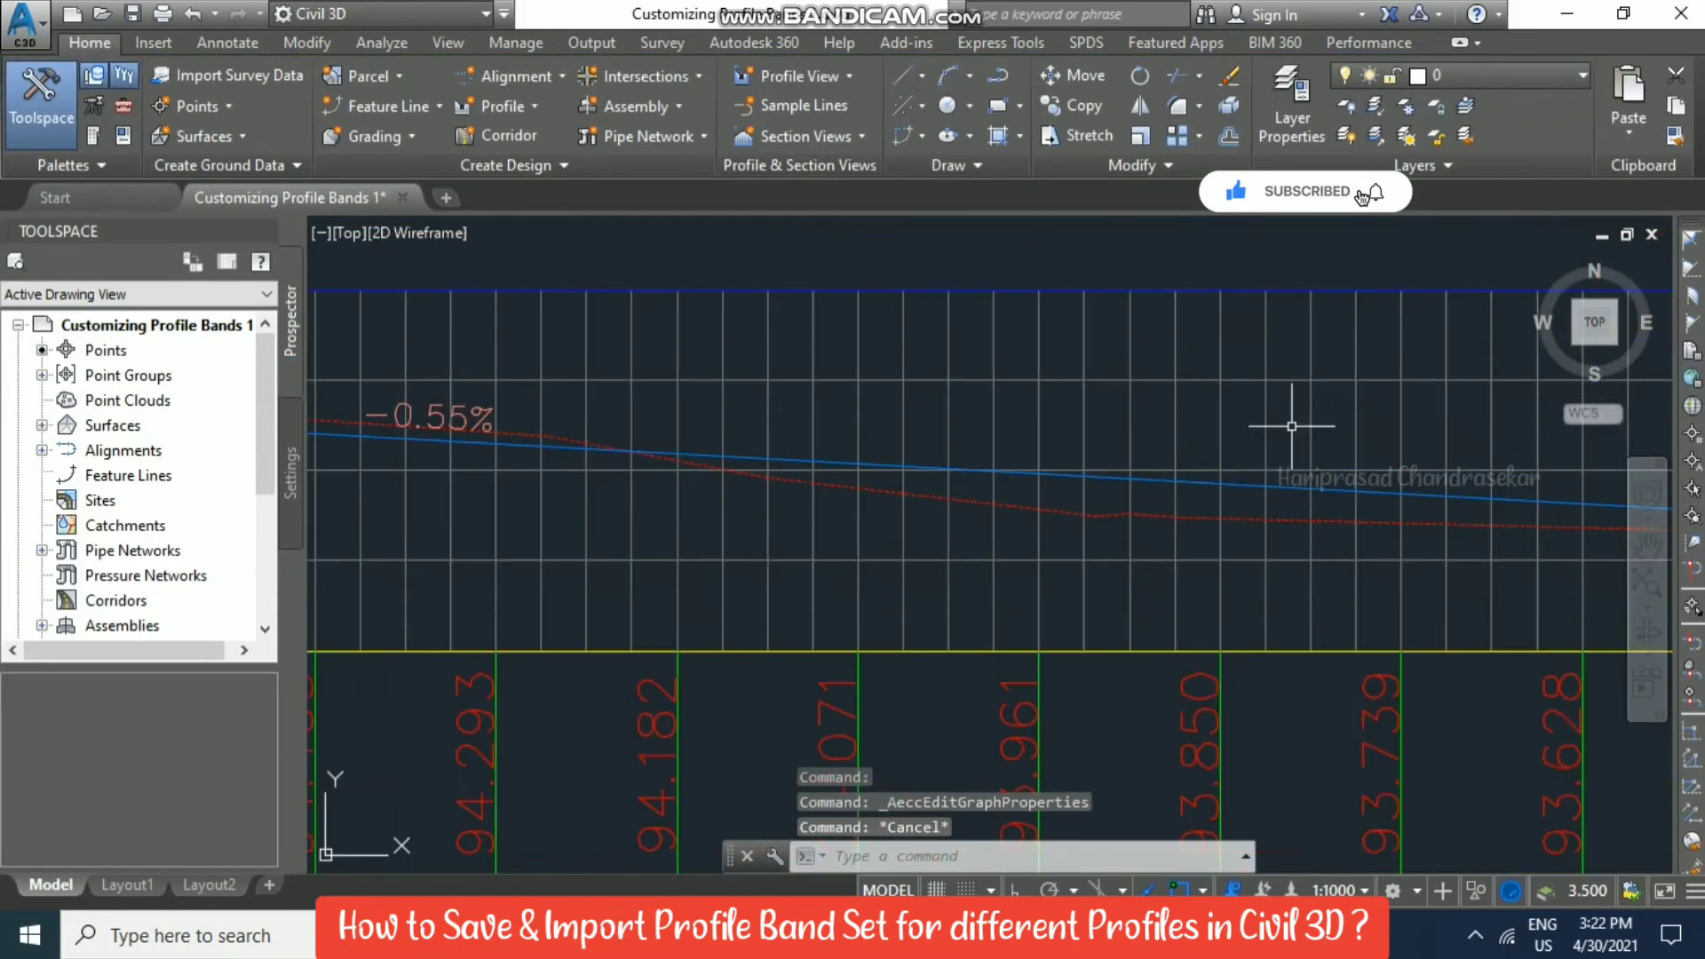
scroll(1074, 502, down, 6)
middle_drag(661, 460, 971, 449)
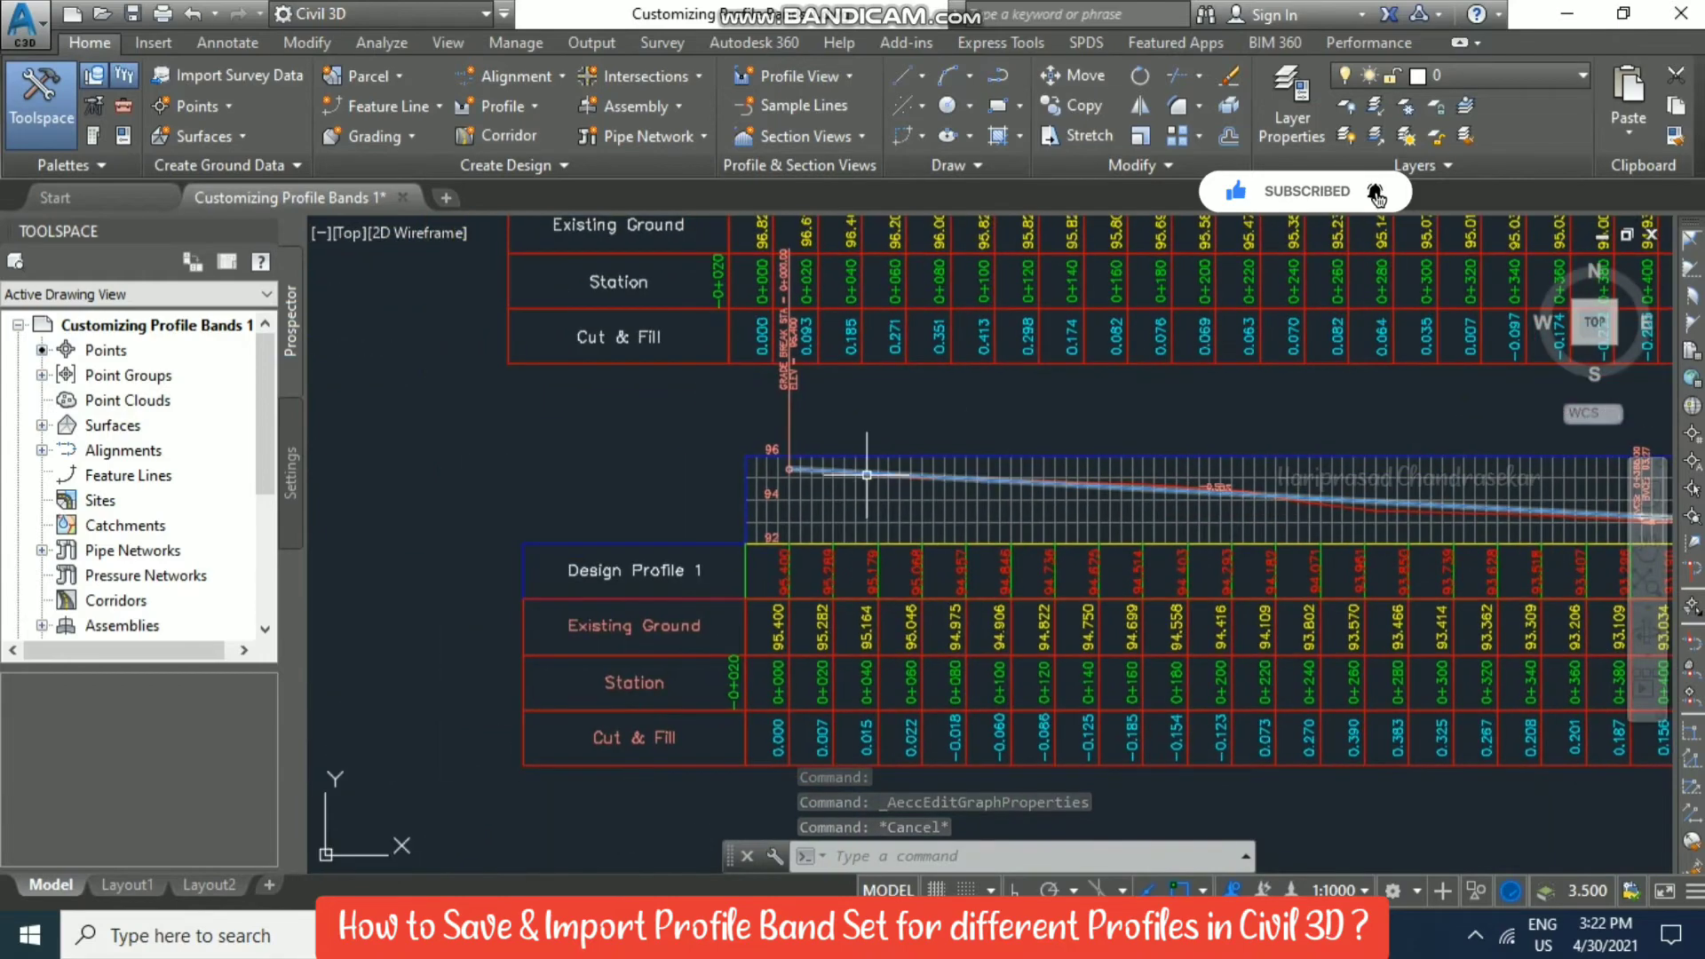
scroll(1146, 485, up, 2)
scroll(1124, 441, down, 2)
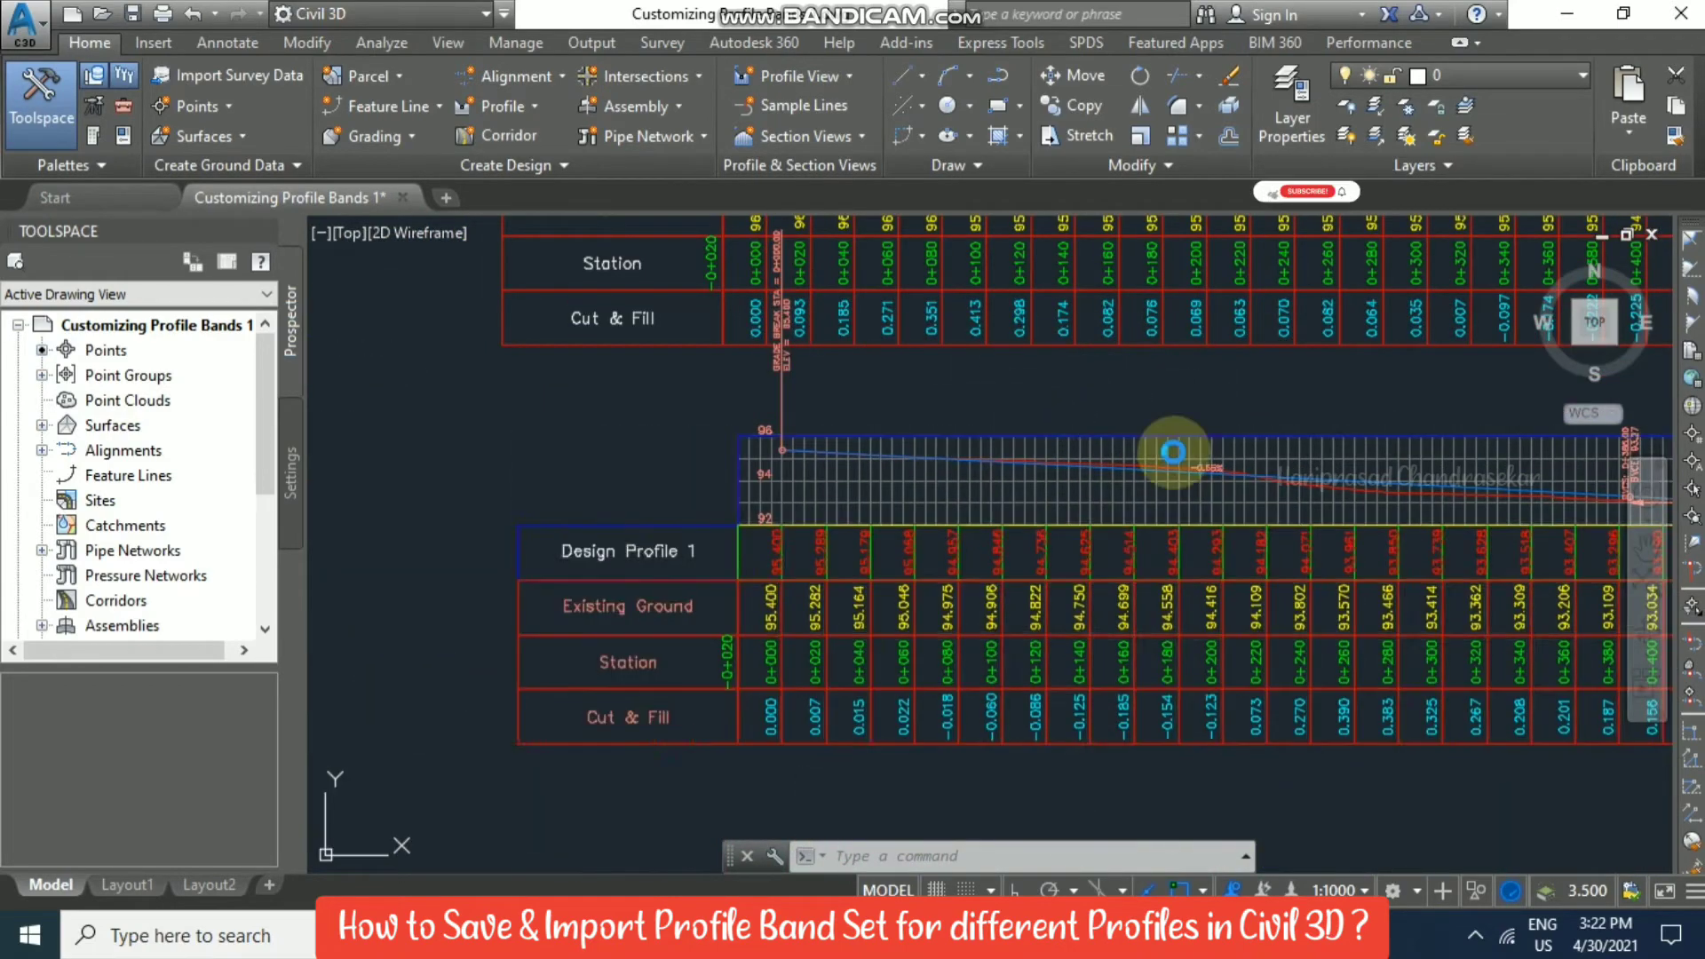
Compare the band rows of the Alignment - (1) and Alignment - (2) profile views, including the cut and fill values at each station.
scroll(1173, 453, down, 5)
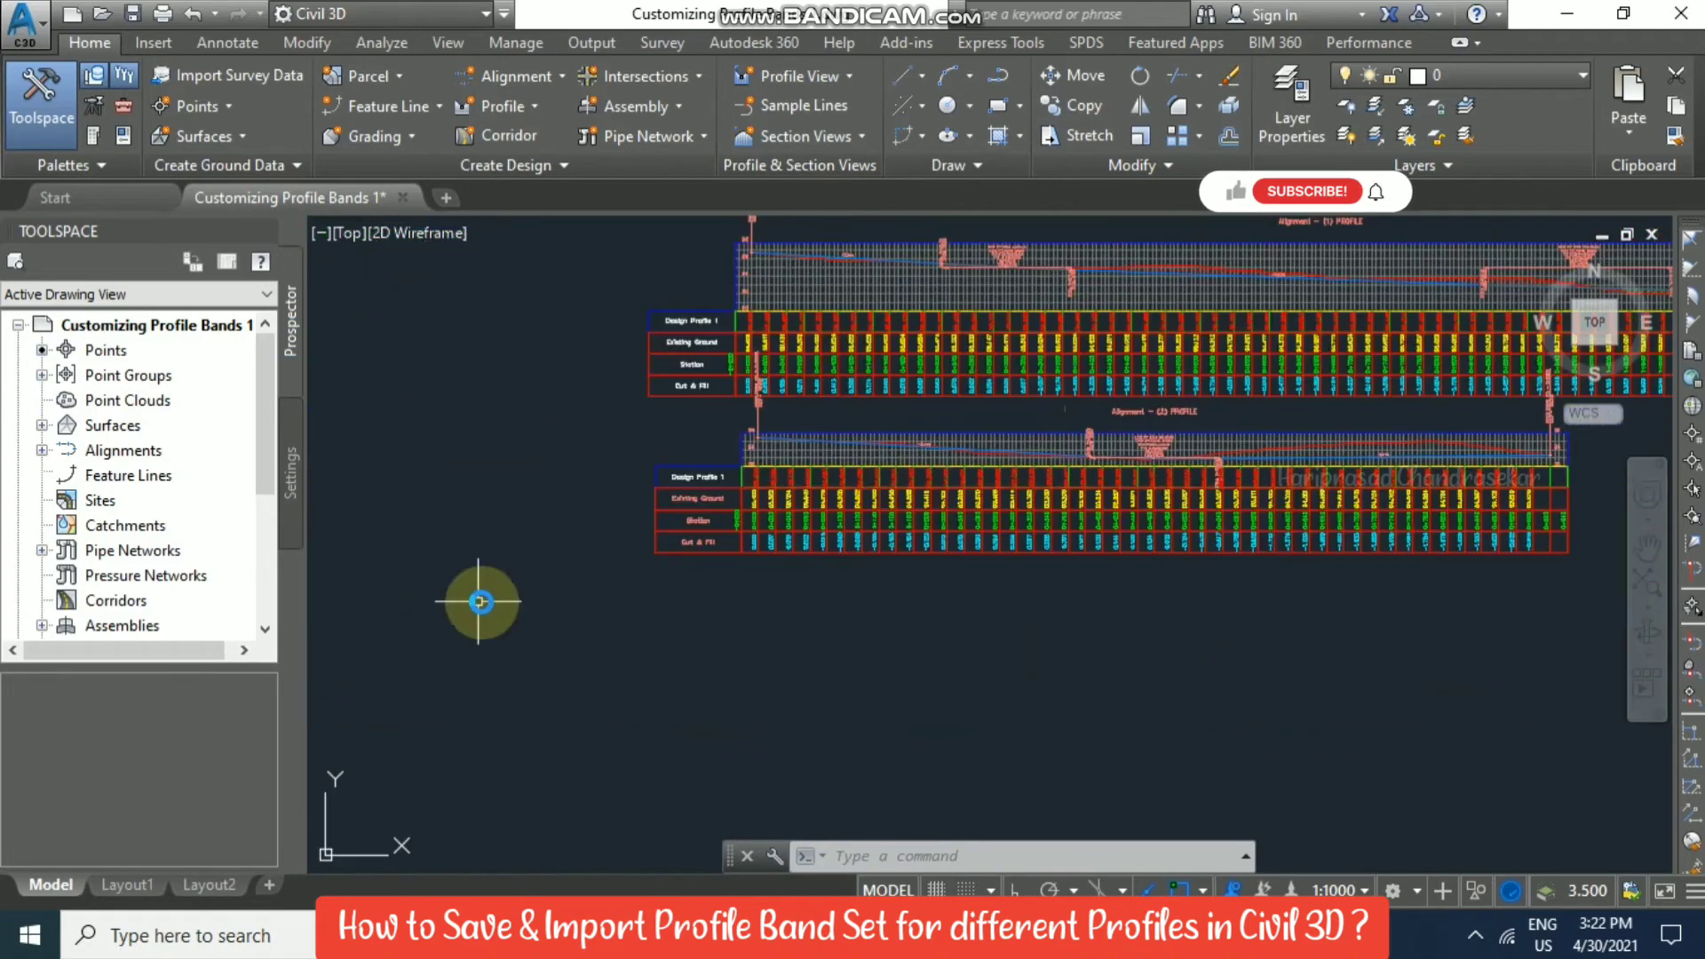
scroll(769, 520, up, 4)
middle_drag(1021, 456, 1339, 454)
middle_drag(819, 415, 846, 549)
scroll(870, 384, down, 2)
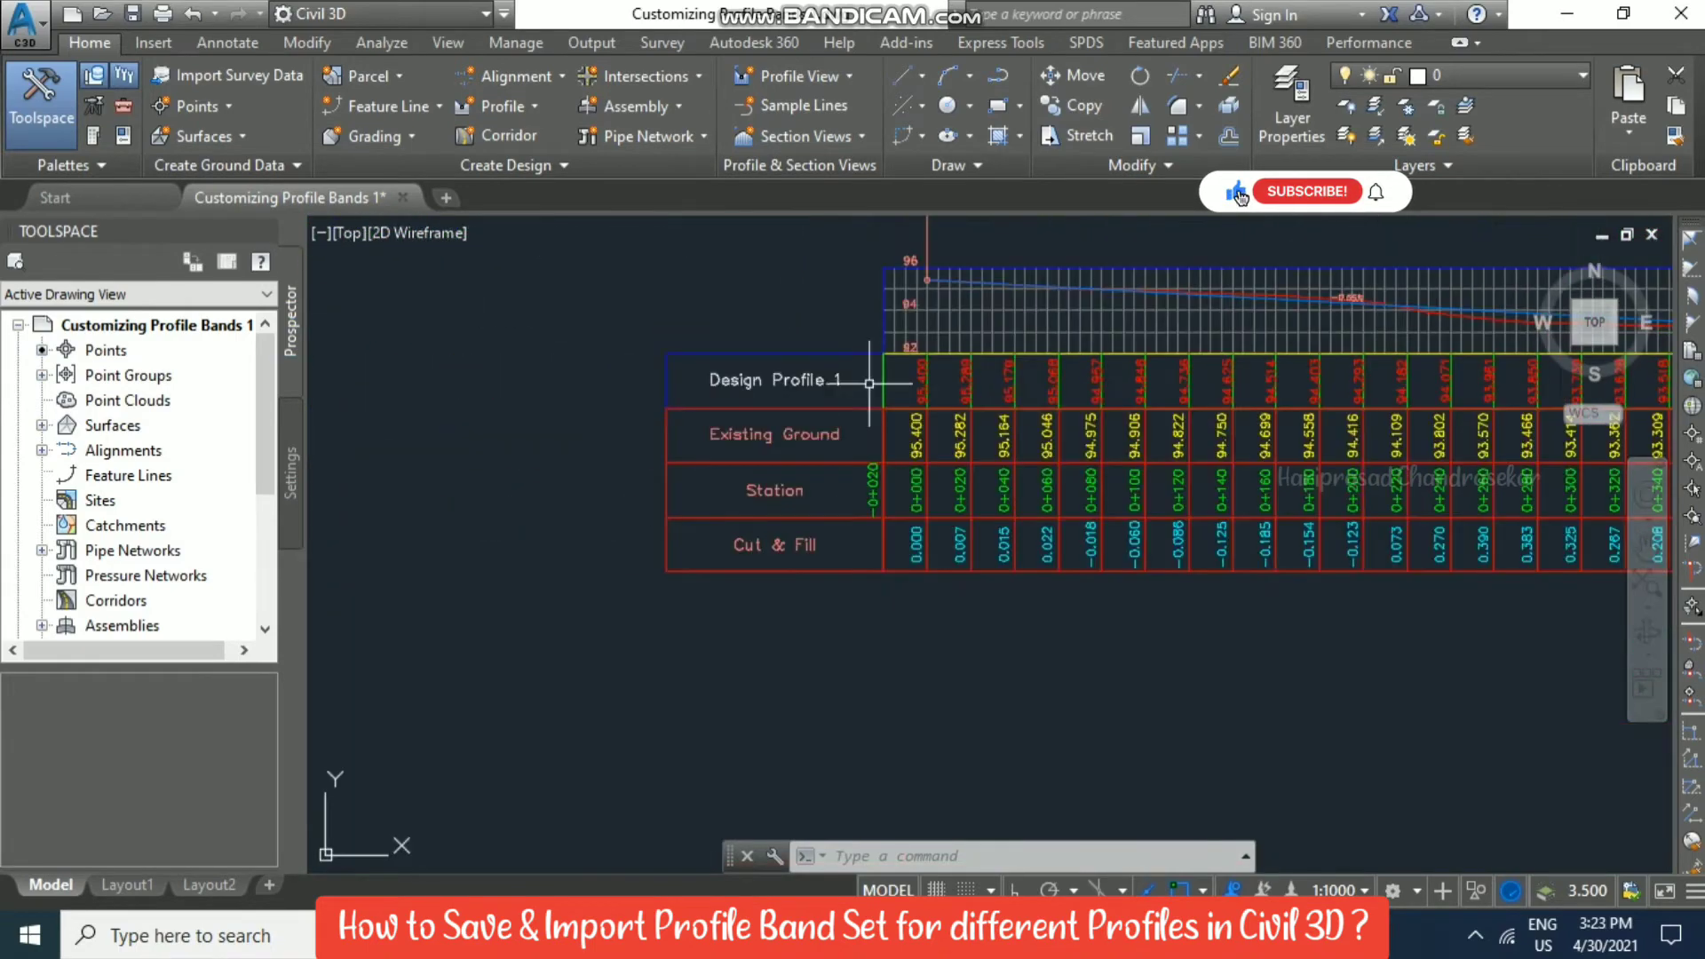
middle_drag(869, 374, 831, 475)
mouse_move(831, 285)
middle_down()
mouse_move(796, 362)
mouse_move(788, 454)
middle_up()
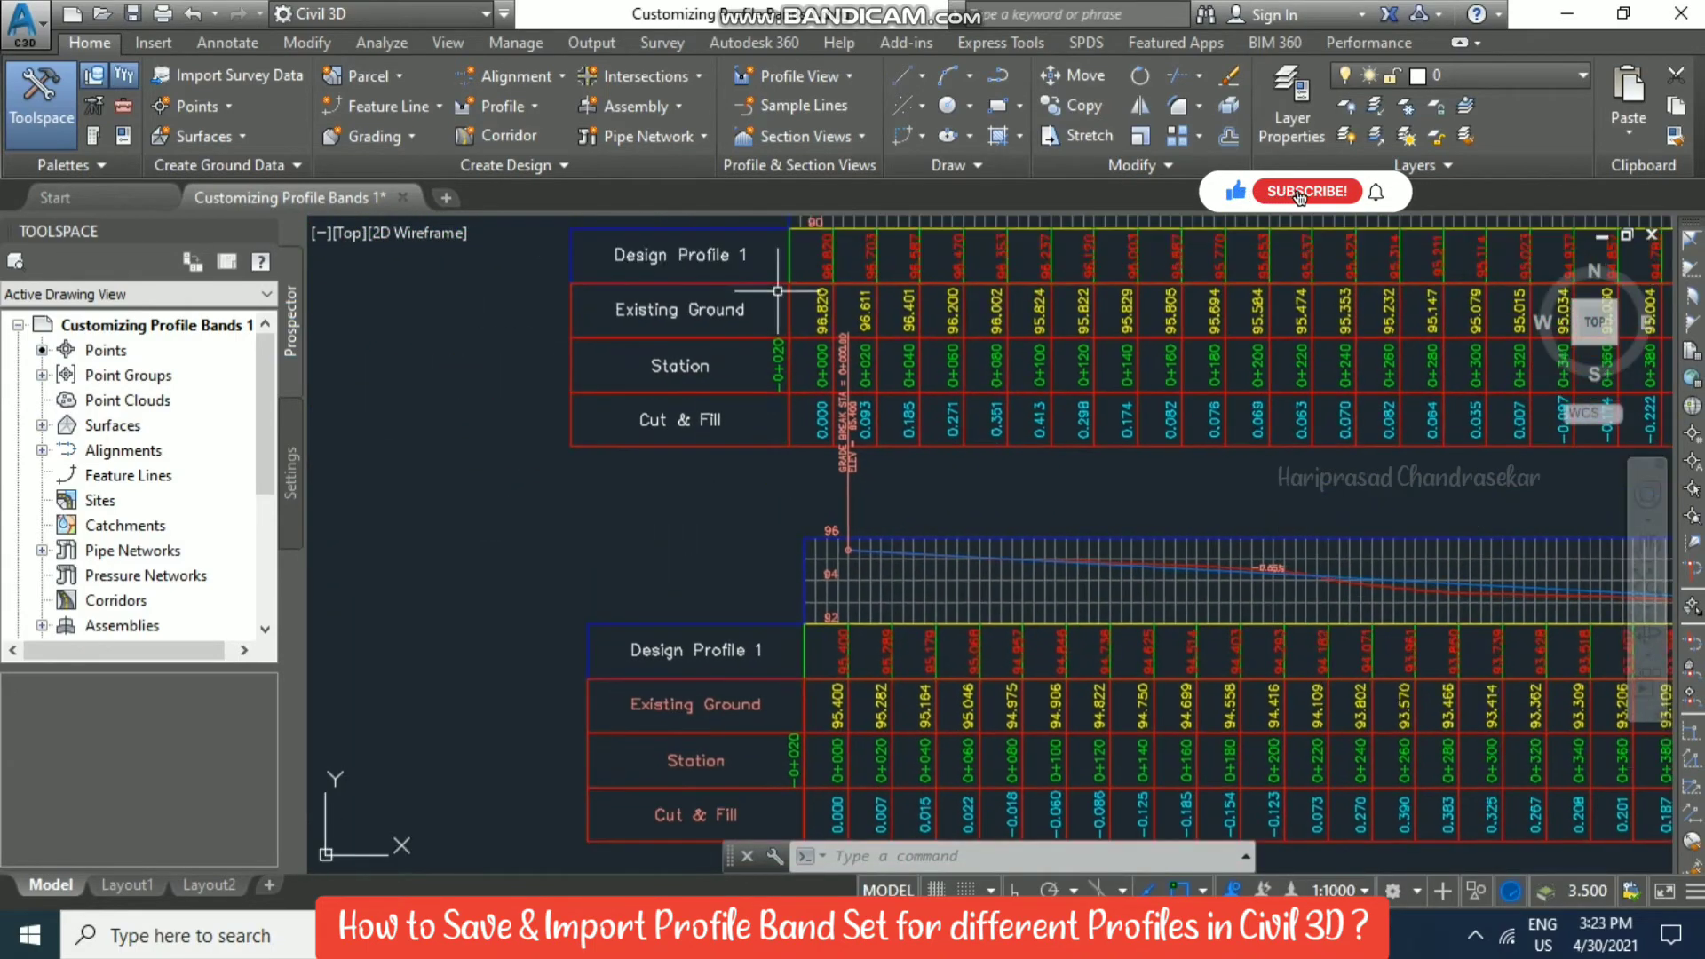
scroll(727, 315, down, 2)
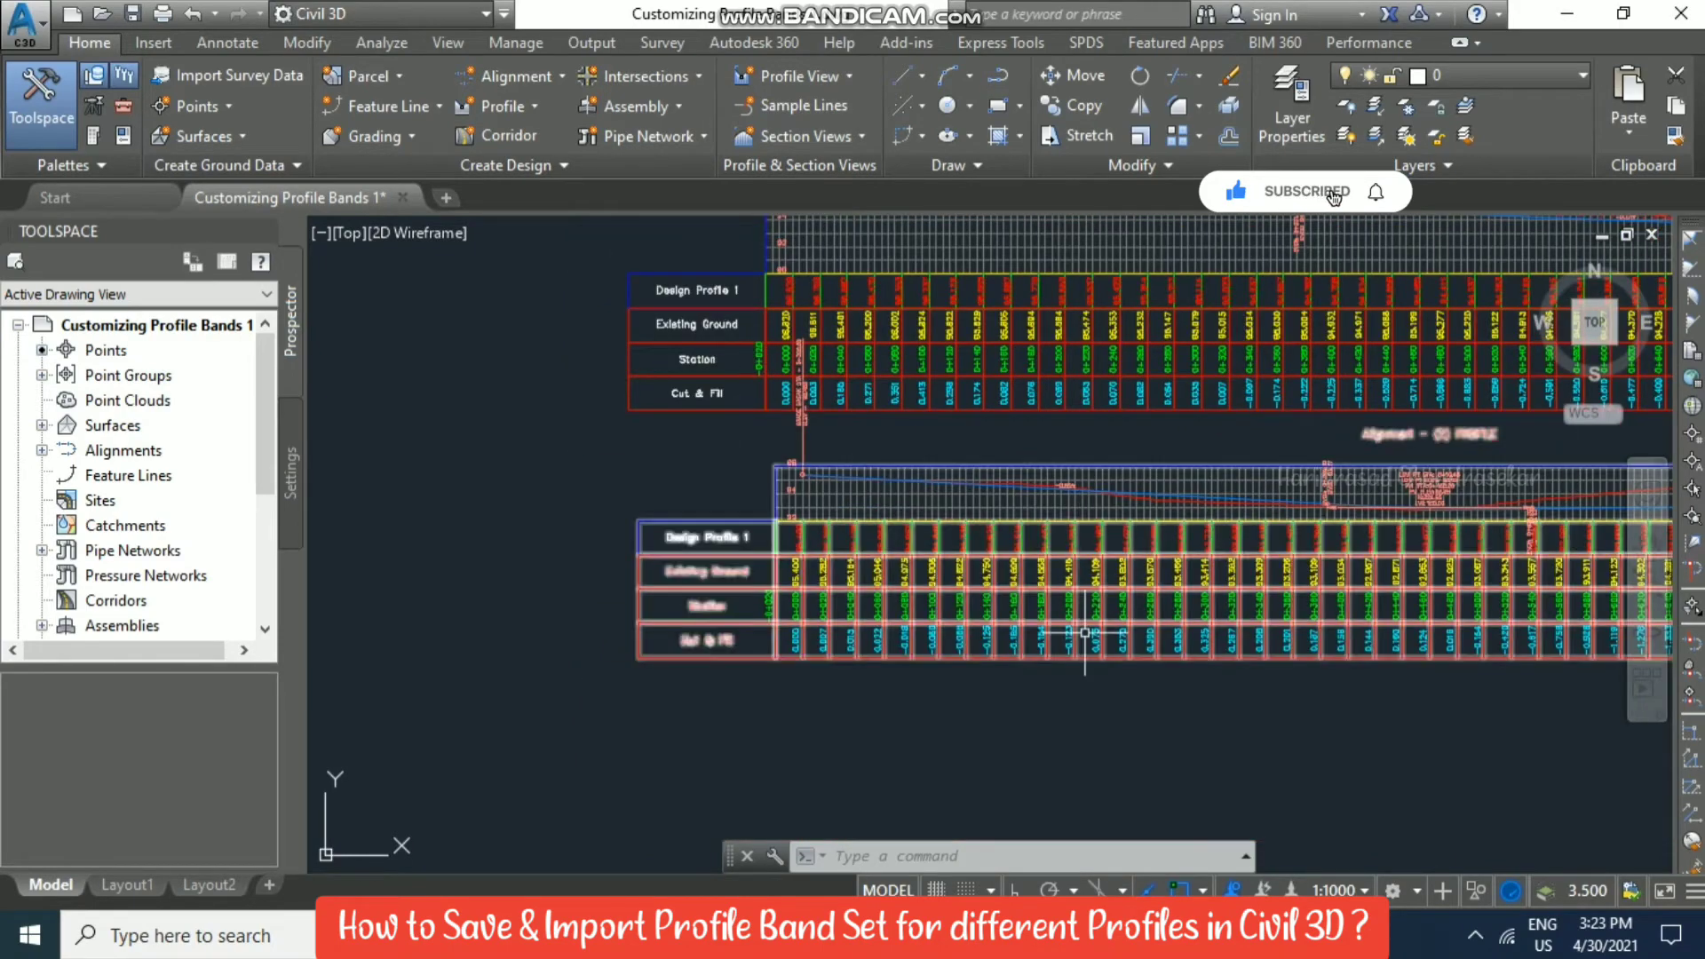
scroll(1223, 677, up, 2)
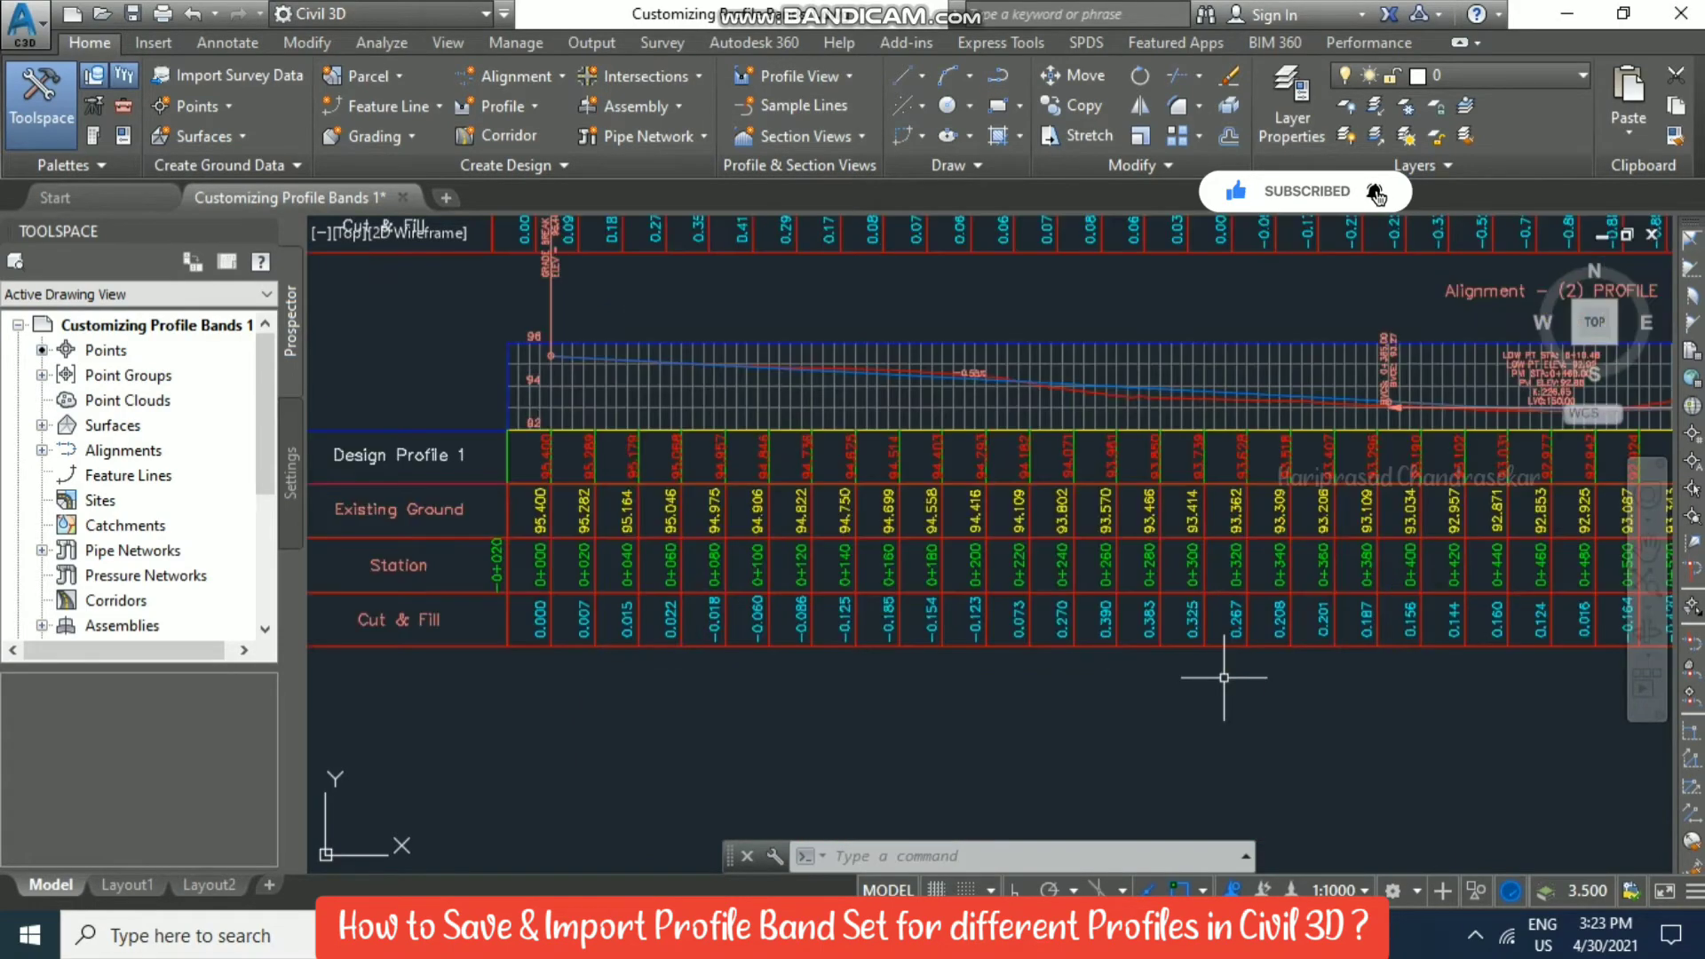
scroll(1181, 634, up, 3)
middle_drag(768, 573, 1236, 562)
scroll(1047, 552, down, 4)
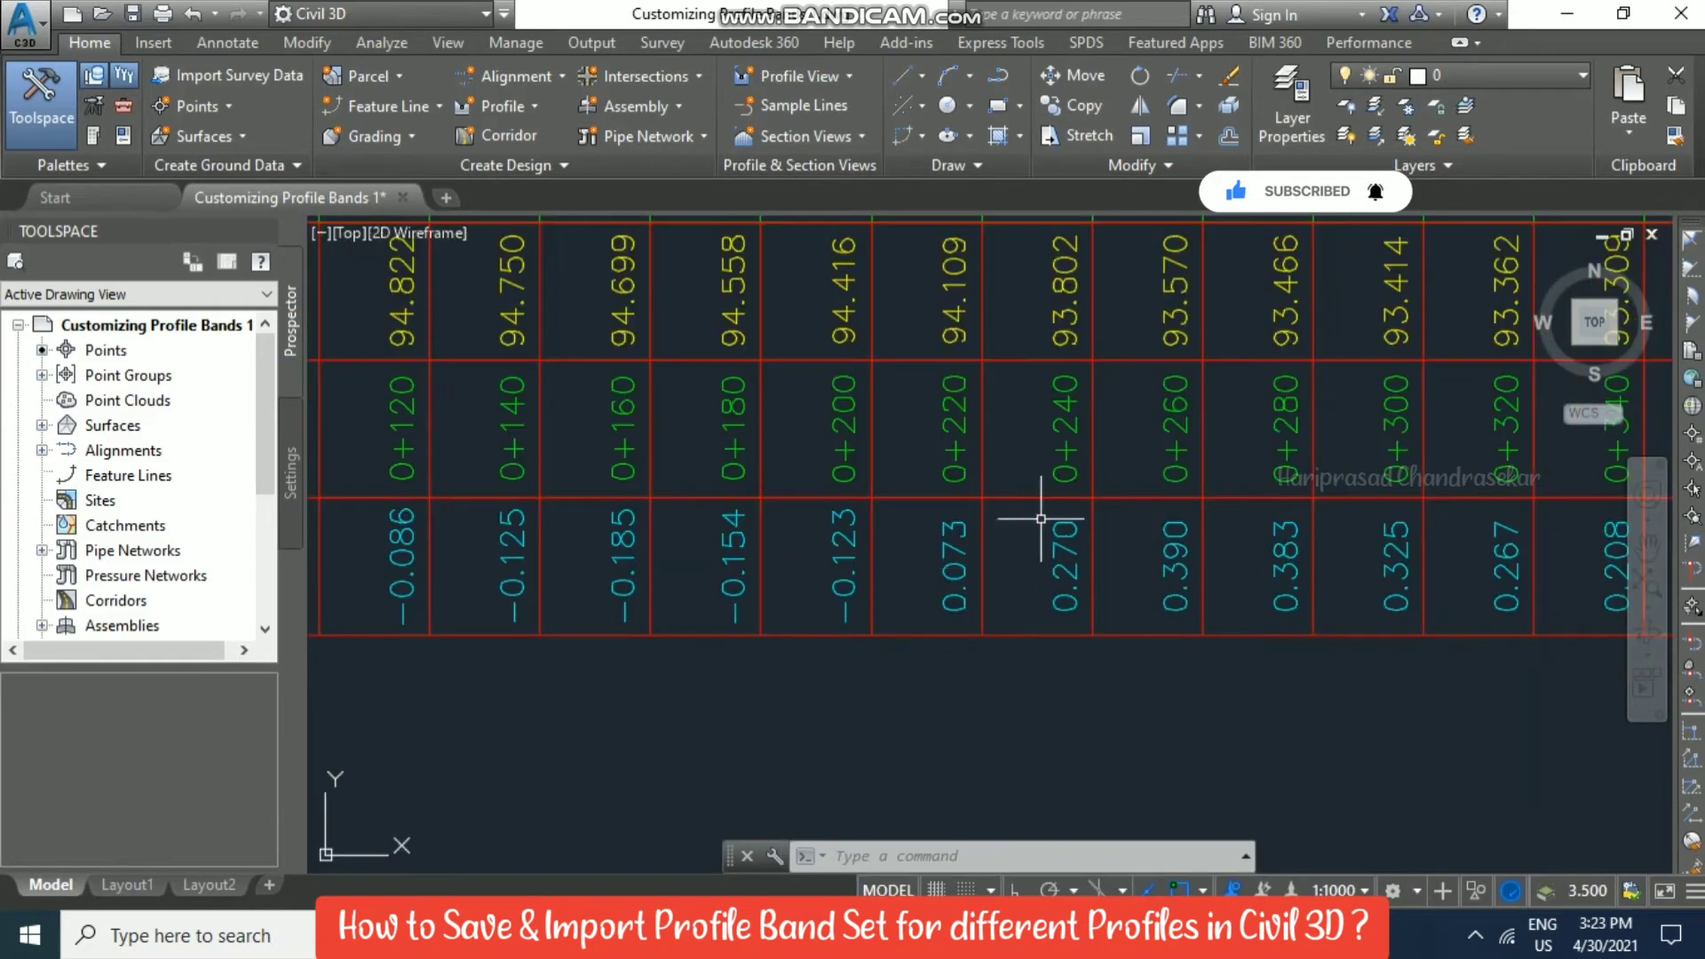
scroll(1191, 464, up, 1)
scroll(1044, 488, down, 4)
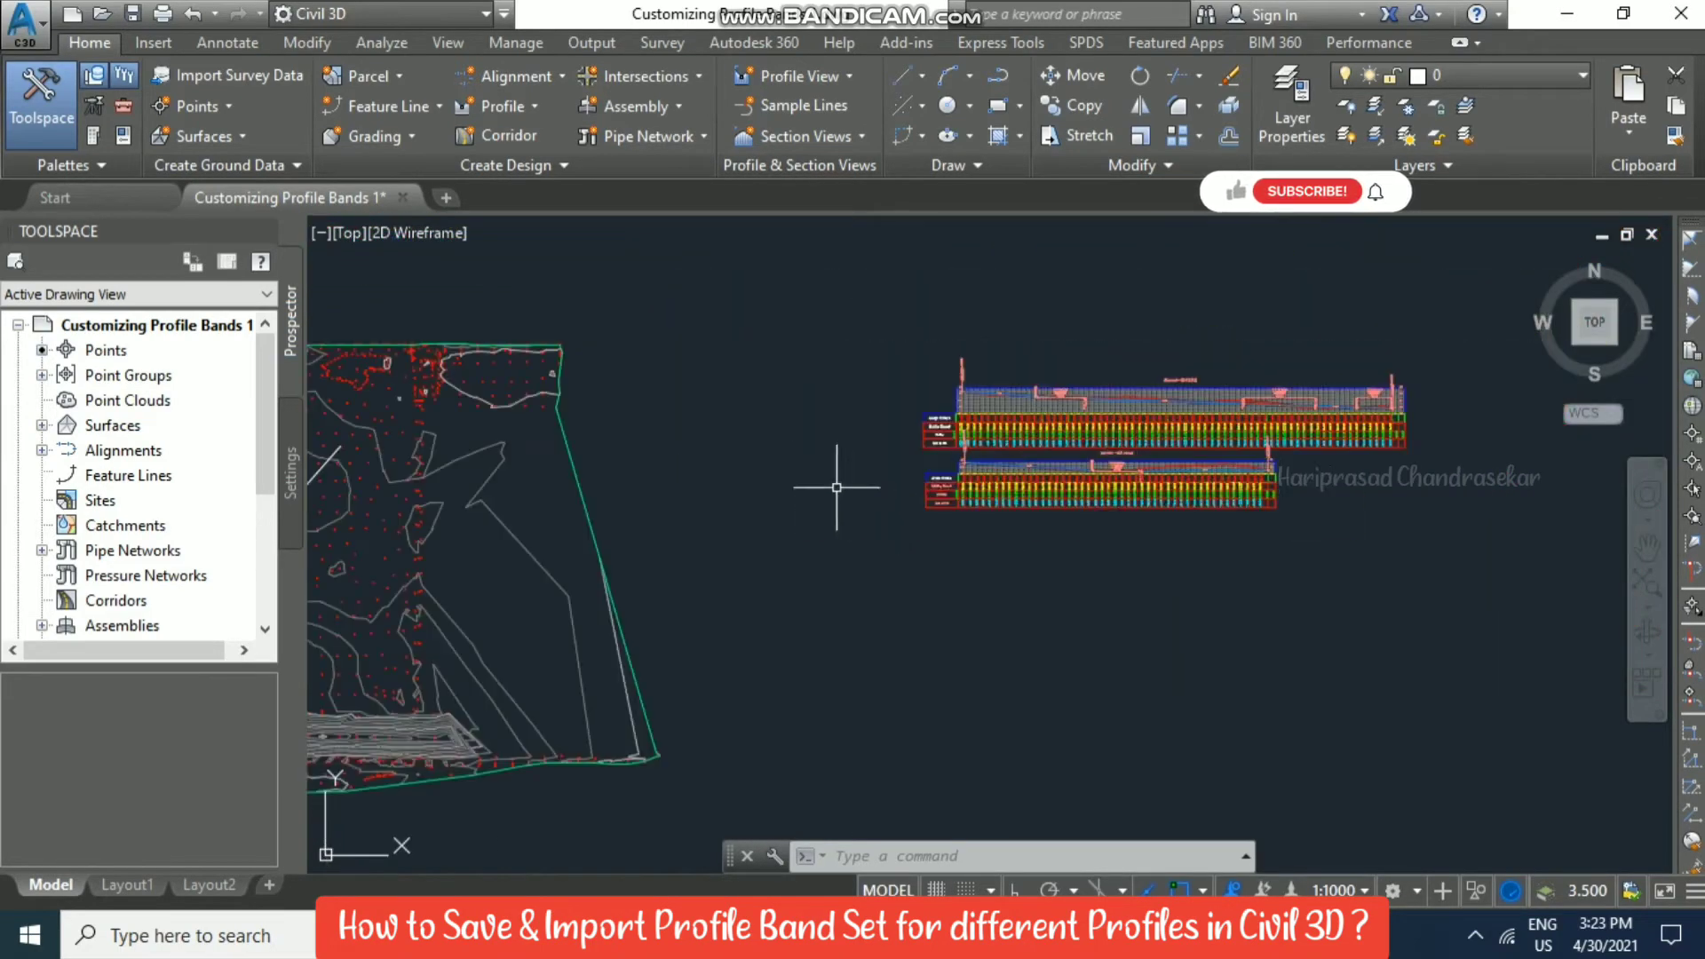
Draw a three-segment polyline across Surface1, starting beside Alignment - (1) and crossing the existing straight line.
middle_drag(828, 486, 1160, 468)
middle_drag(980, 339, 1016, 405)
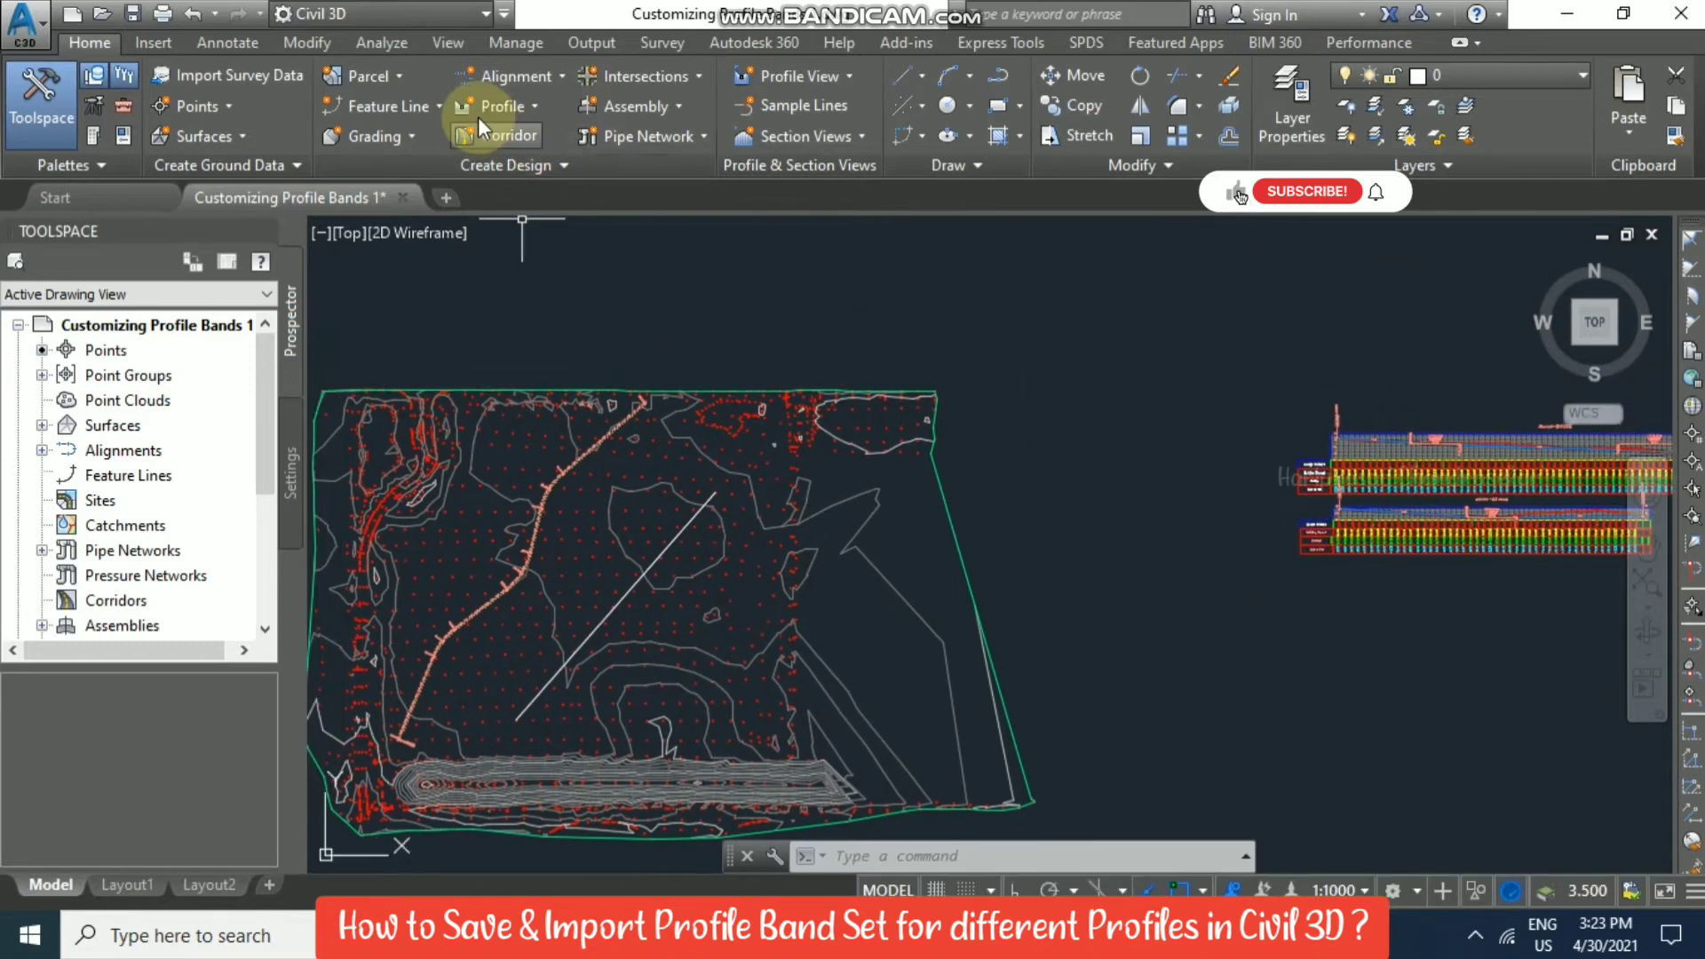
middle_drag(750, 575, 906, 464)
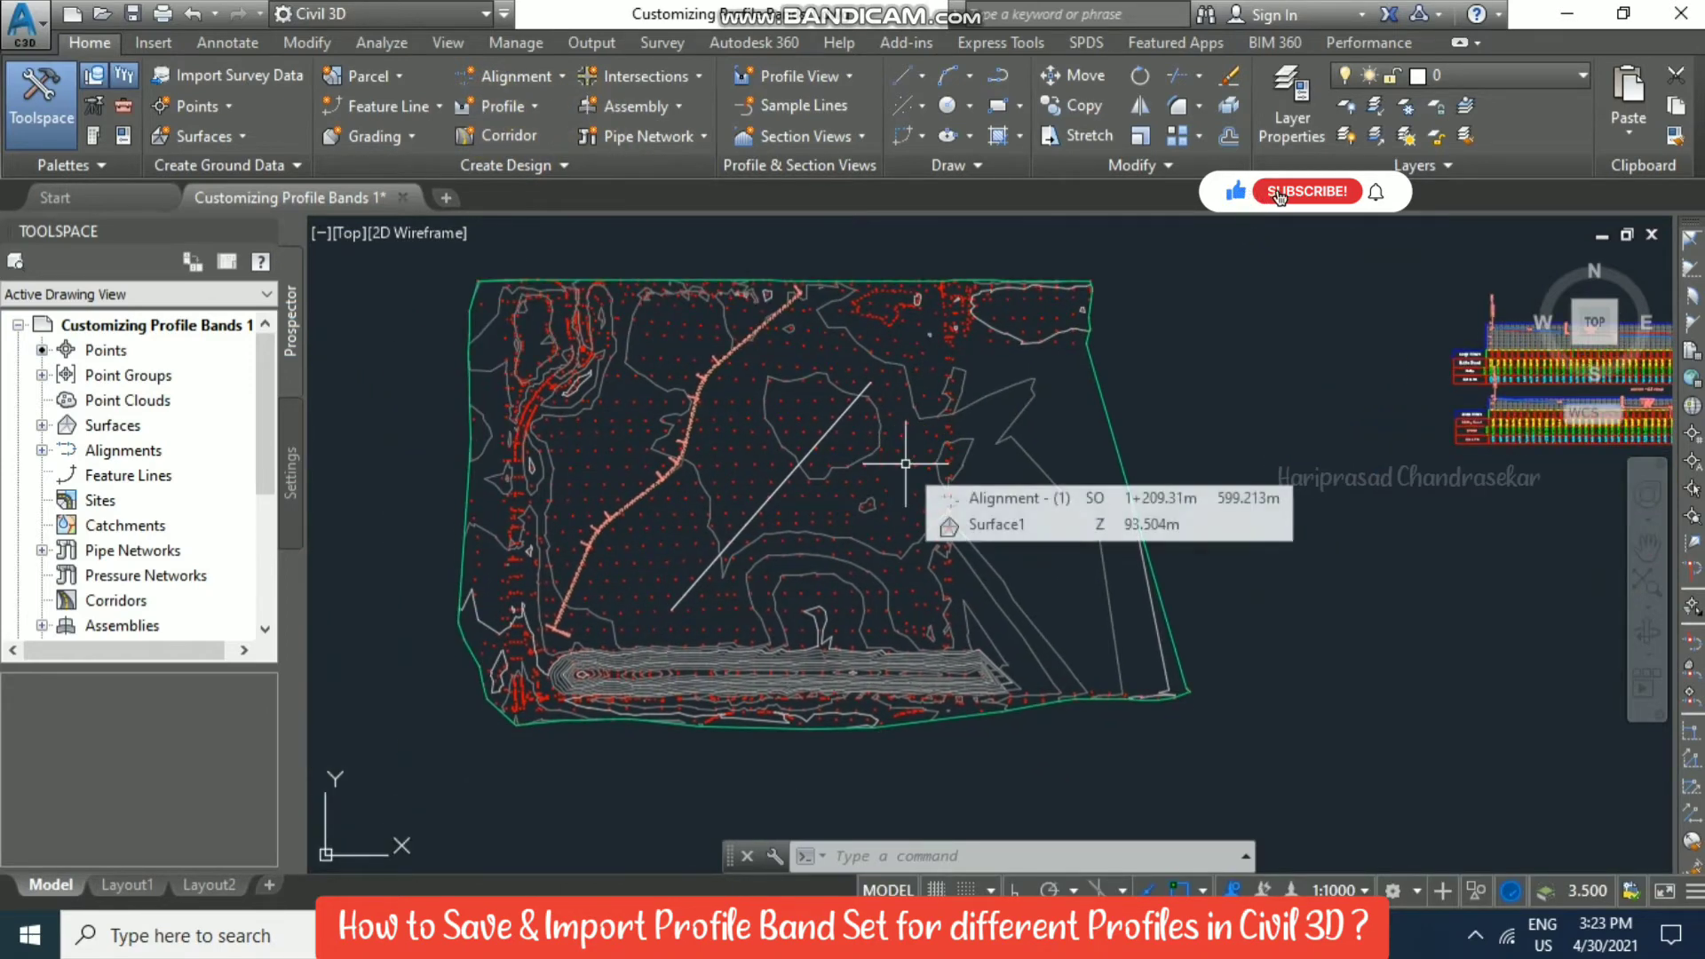
click(934, 455)
text(pl)
key(Return)
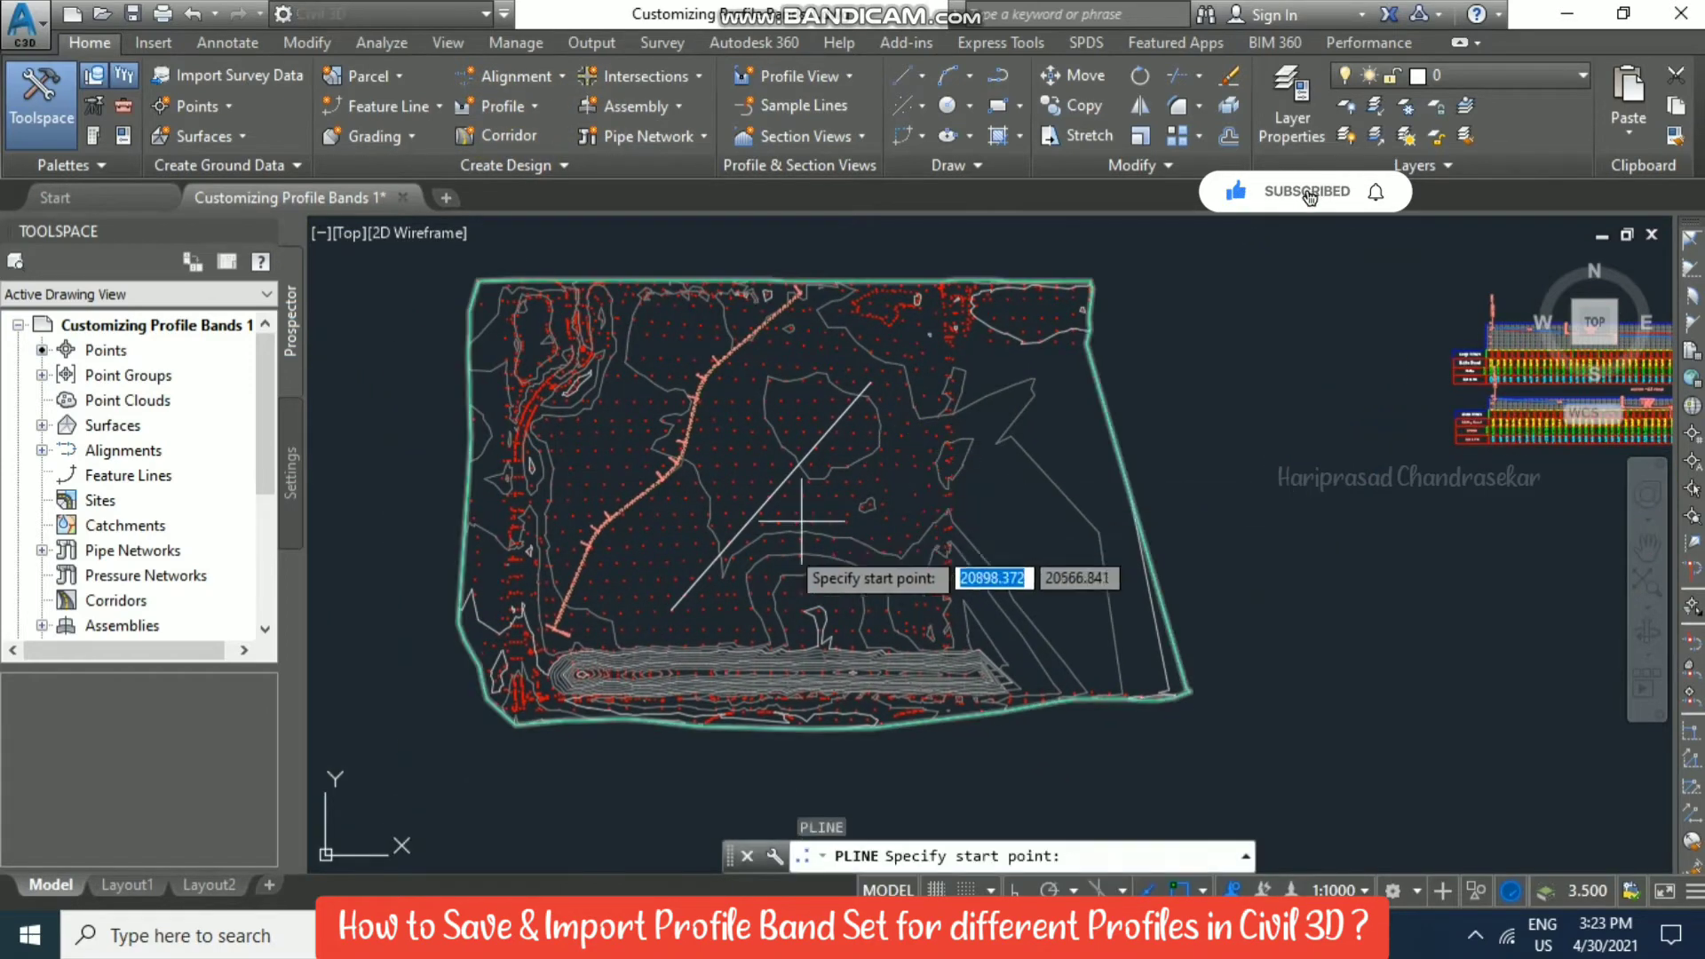
scroll(737, 591, up, 5)
click(536, 584)
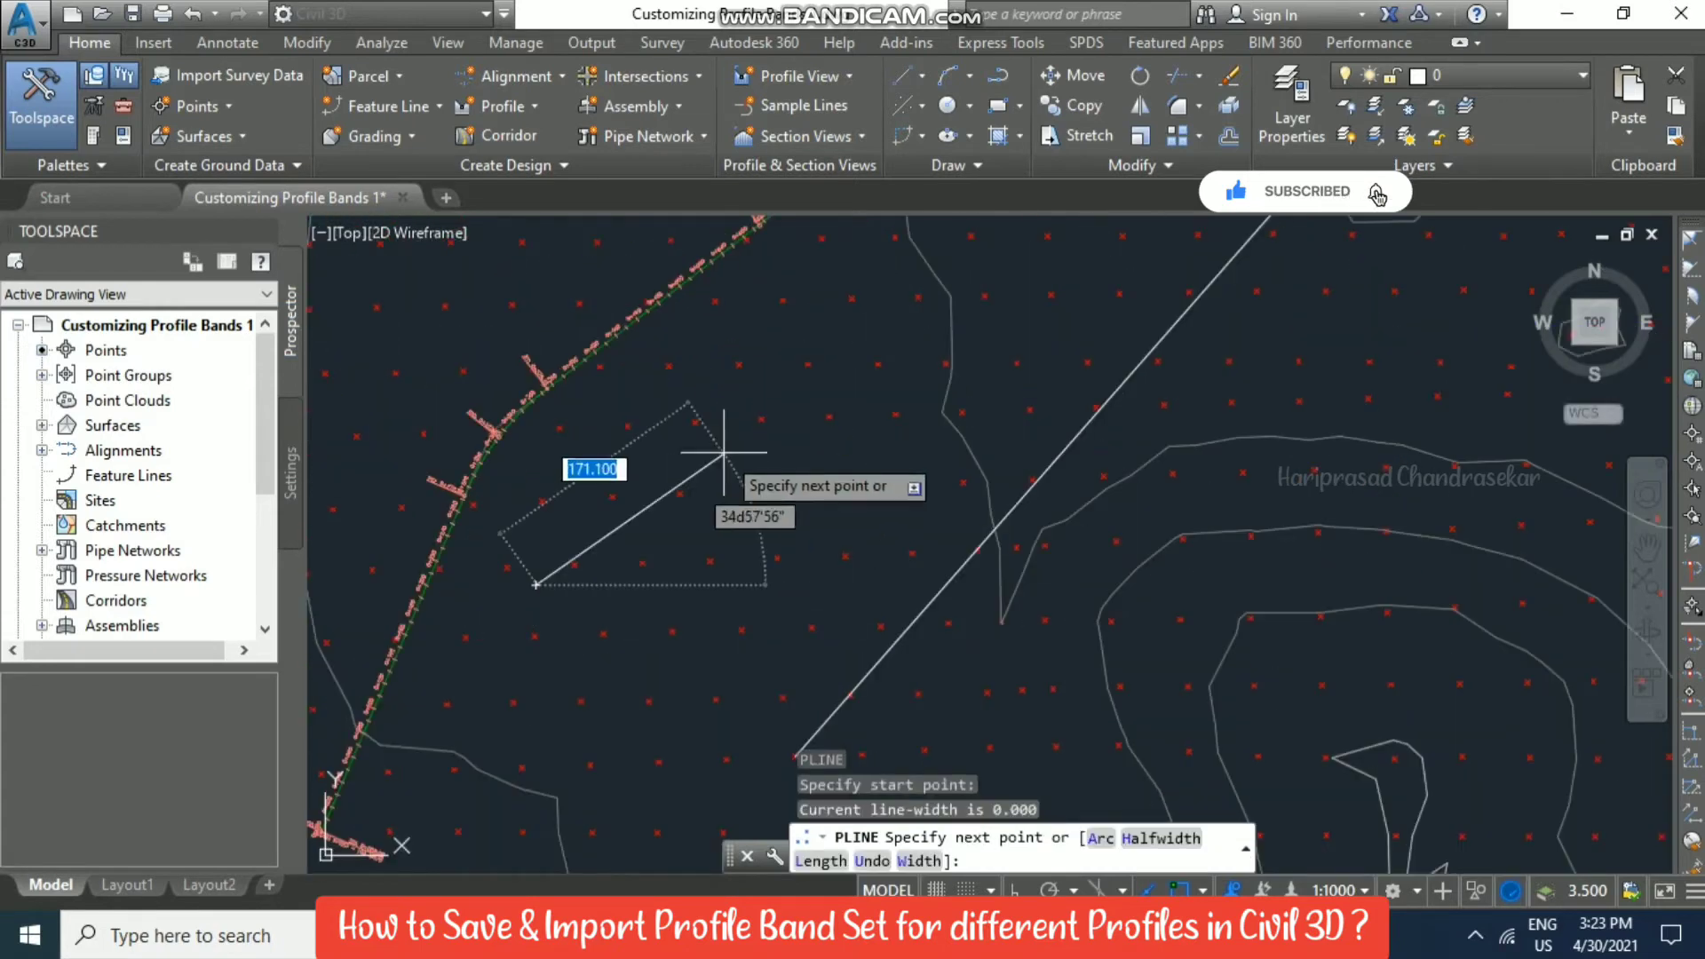
click(762, 420)
click(1276, 482)
click(1503, 269)
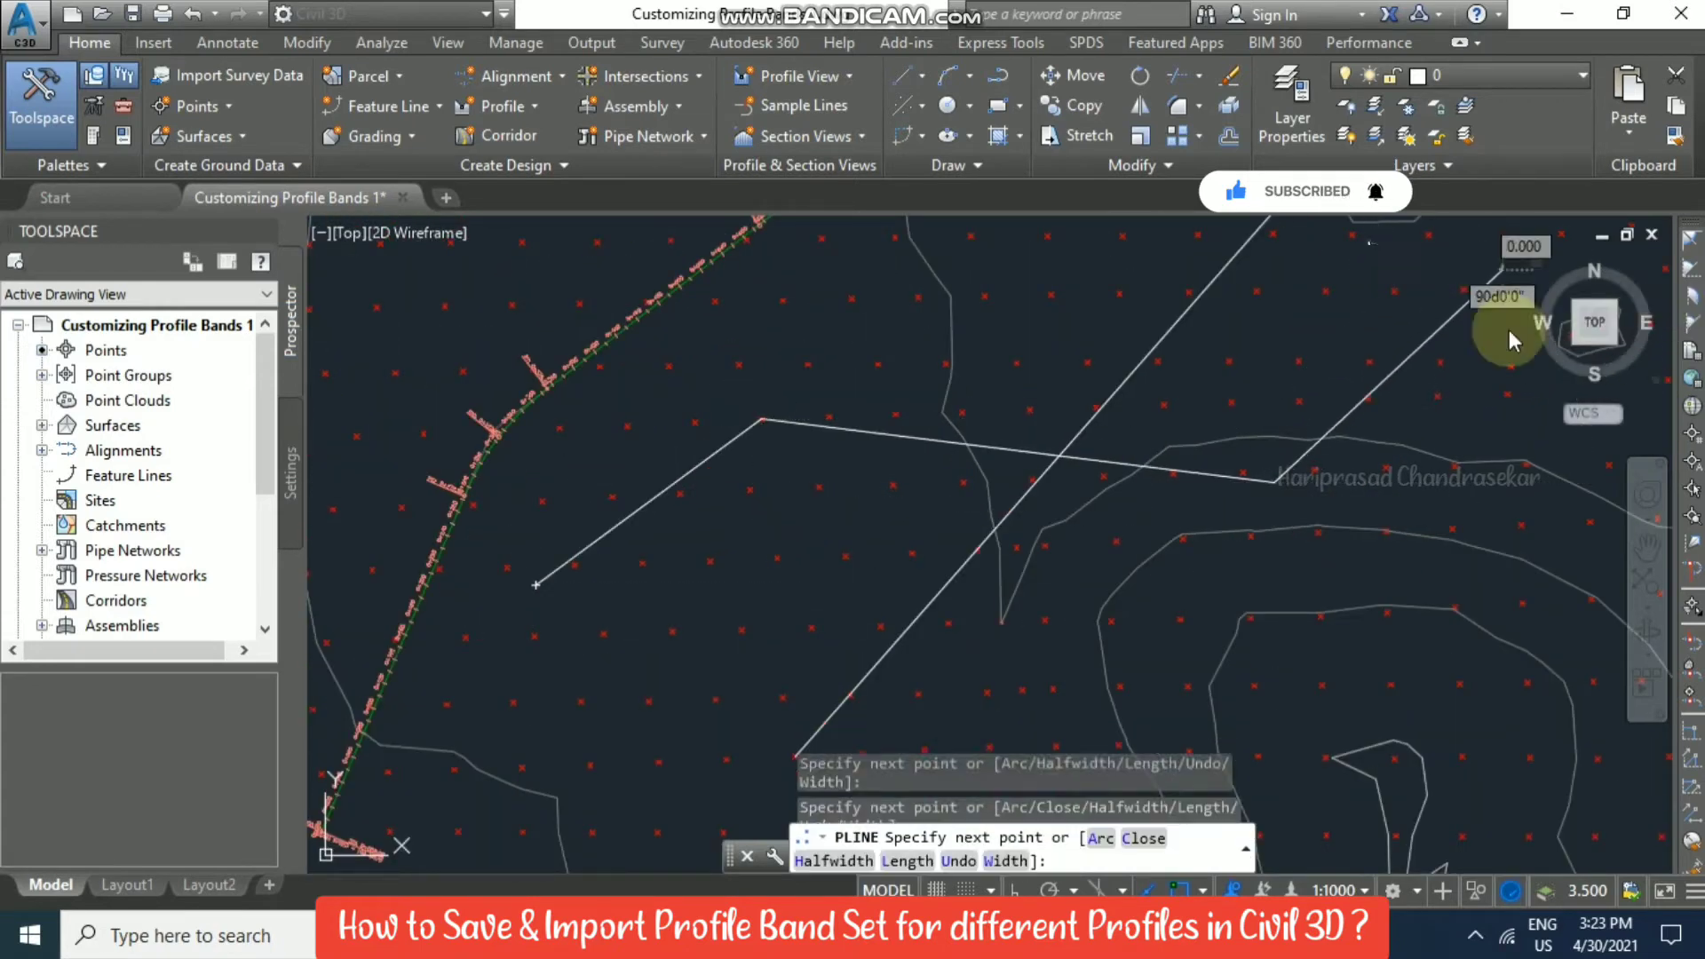
key(Escape)
Create a centerline alignment from the new polyline in its drawn direction, using the All Labels label set.
click(537, 87)
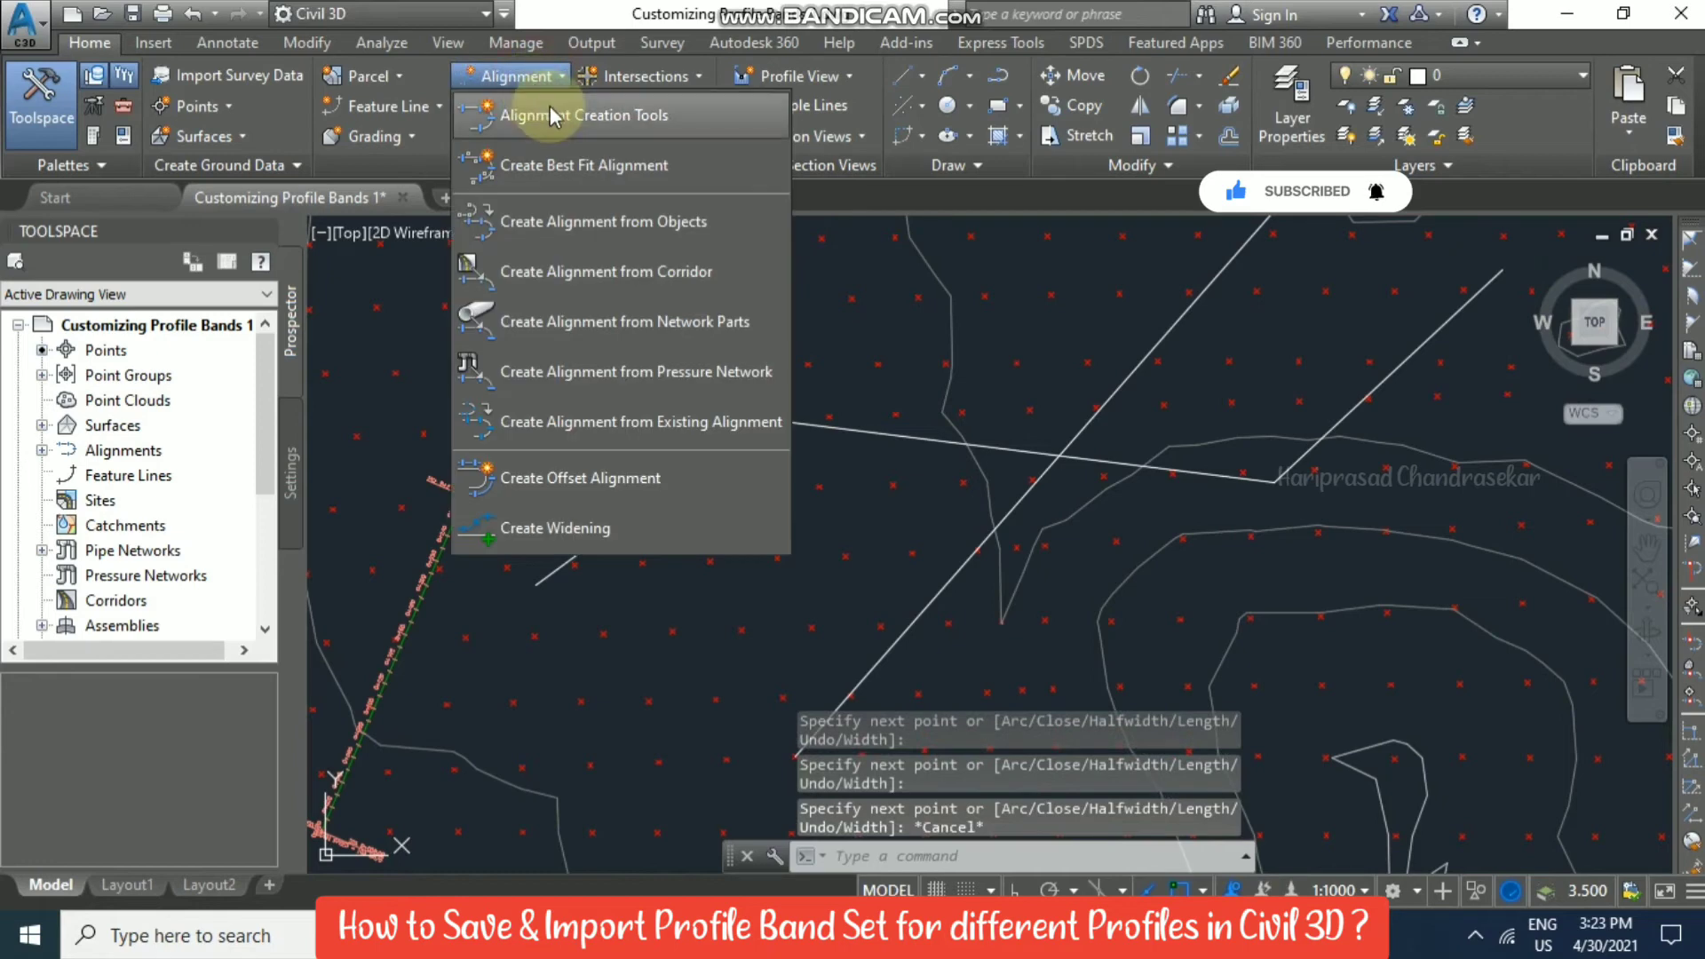
click(593, 244)
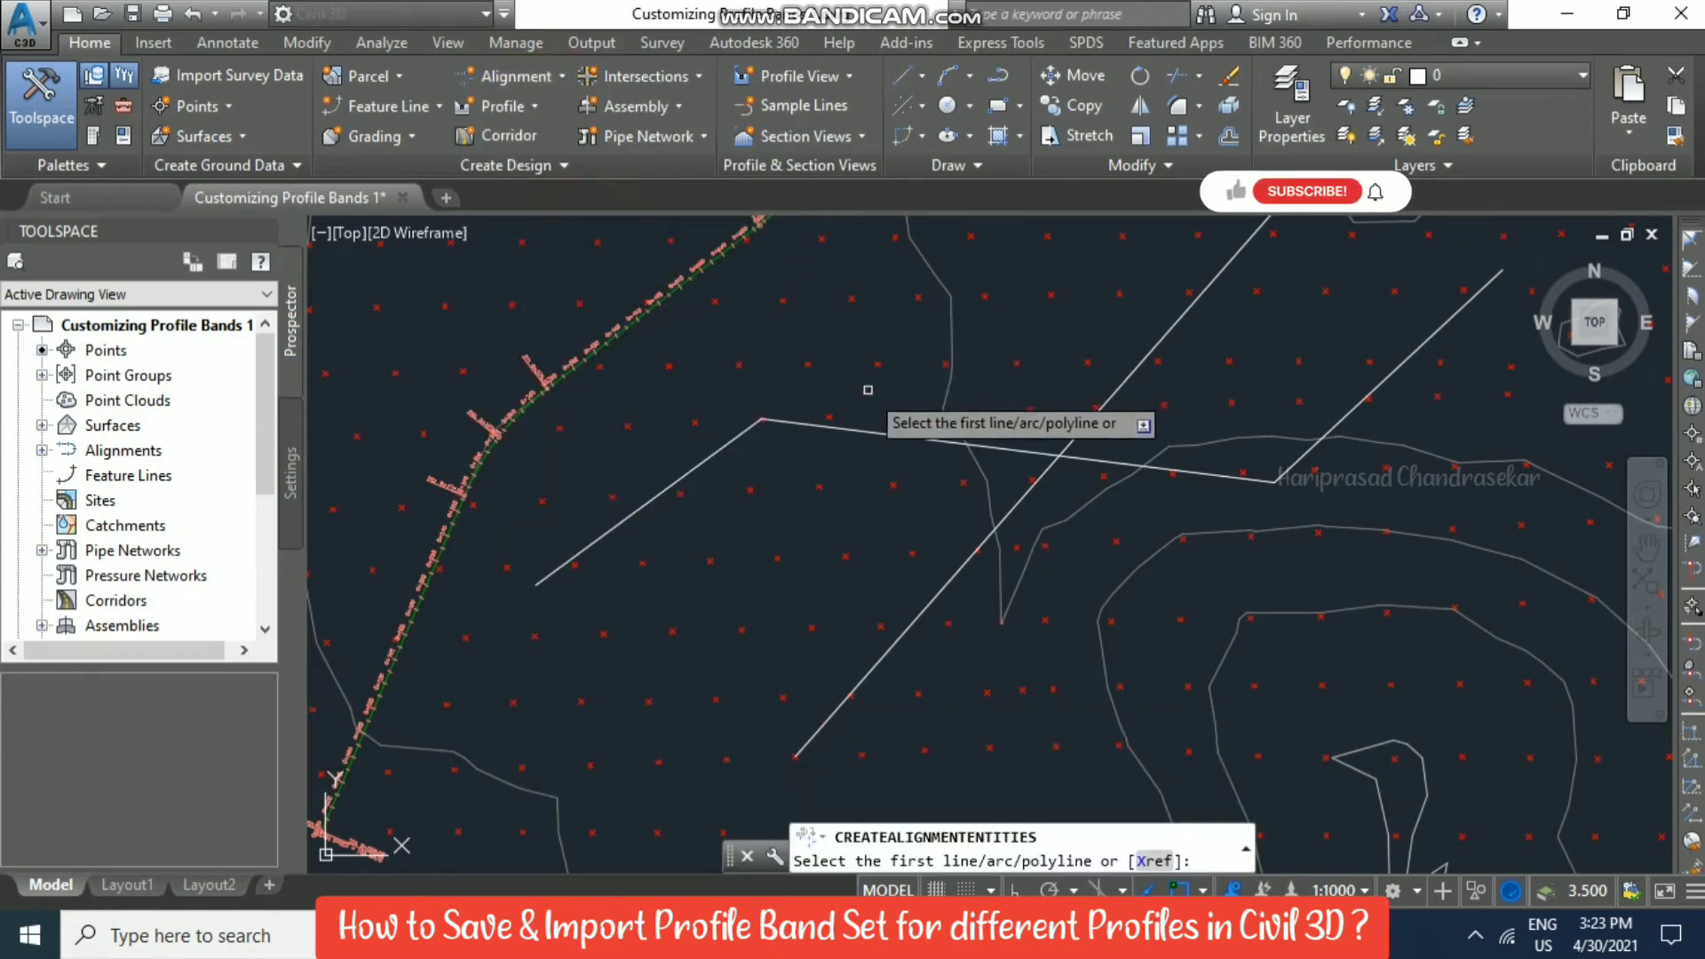
click(872, 341)
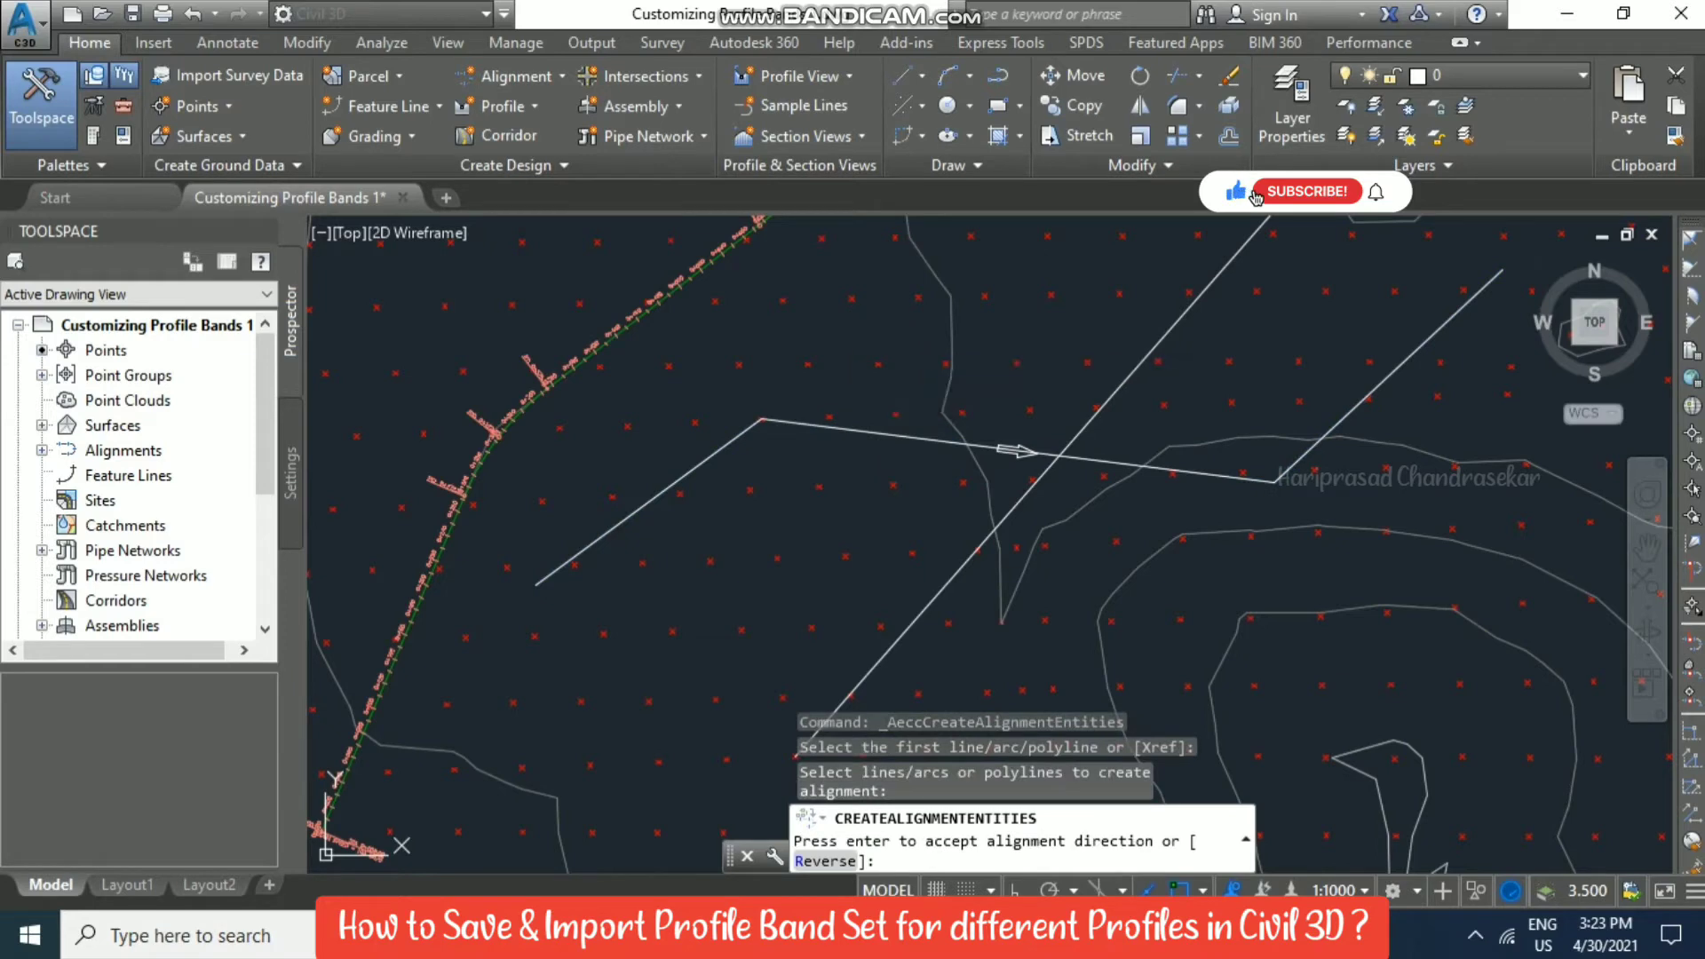
key(Return)
click(1285, 395)
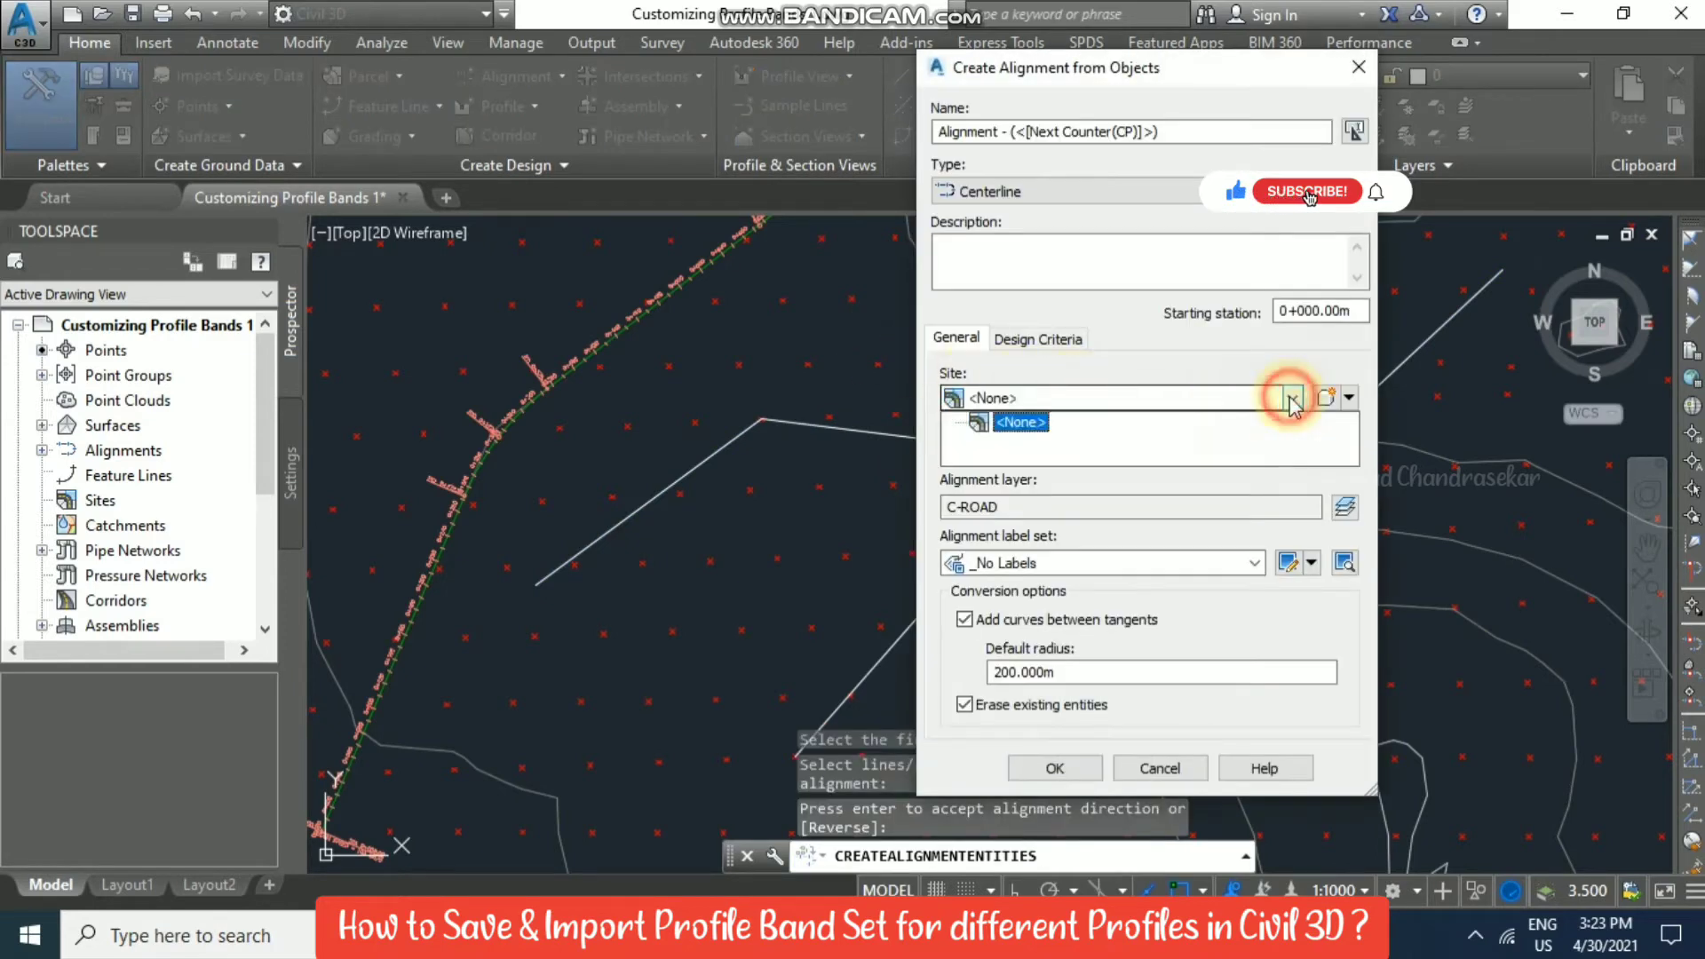
click(1277, 407)
click(1255, 563)
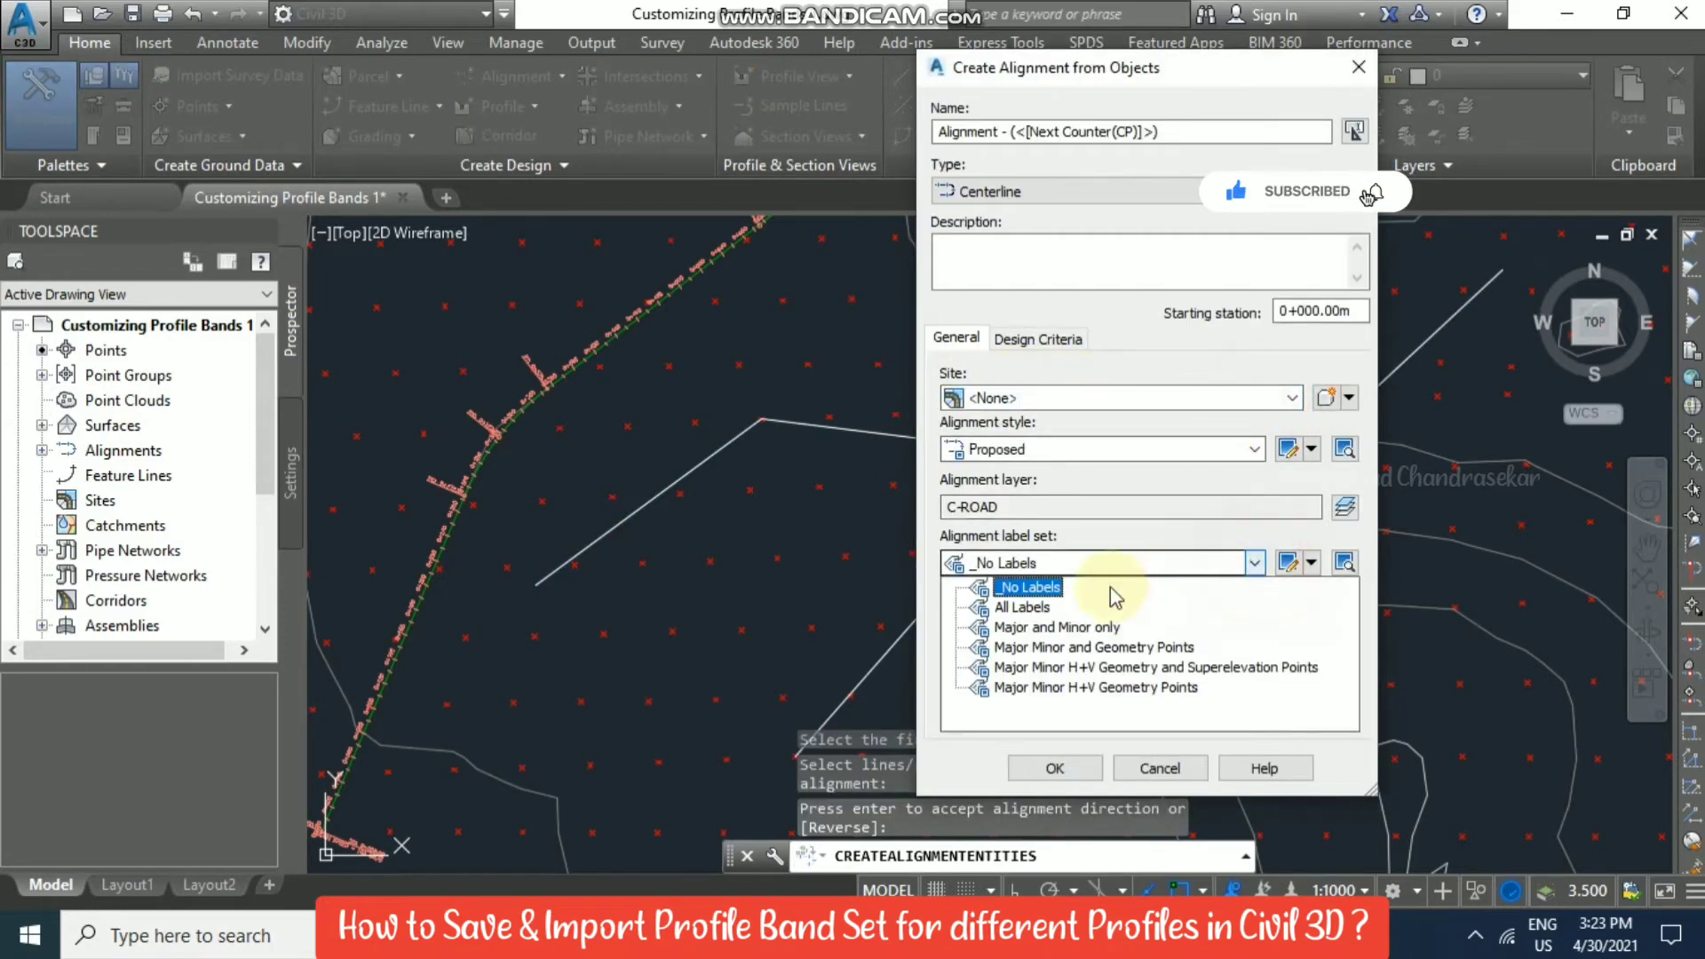
click(1024, 607)
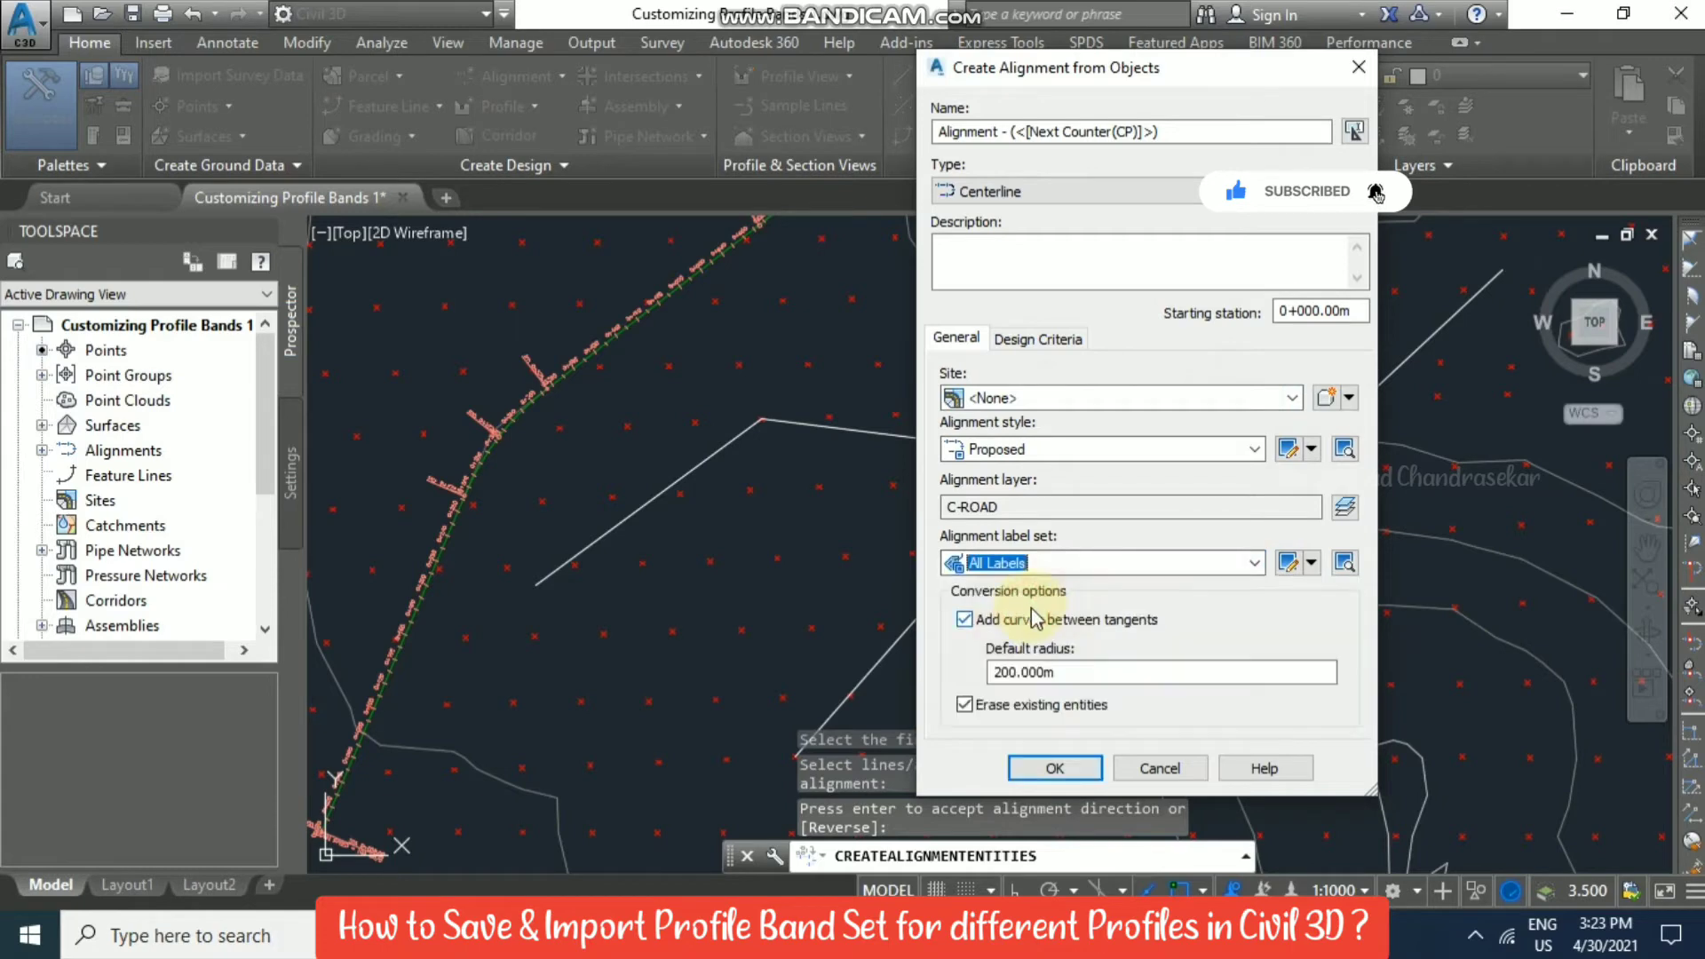
click(1064, 769)
middle_drag(1239, 572, 1005, 598)
scroll(718, 435, down, 2)
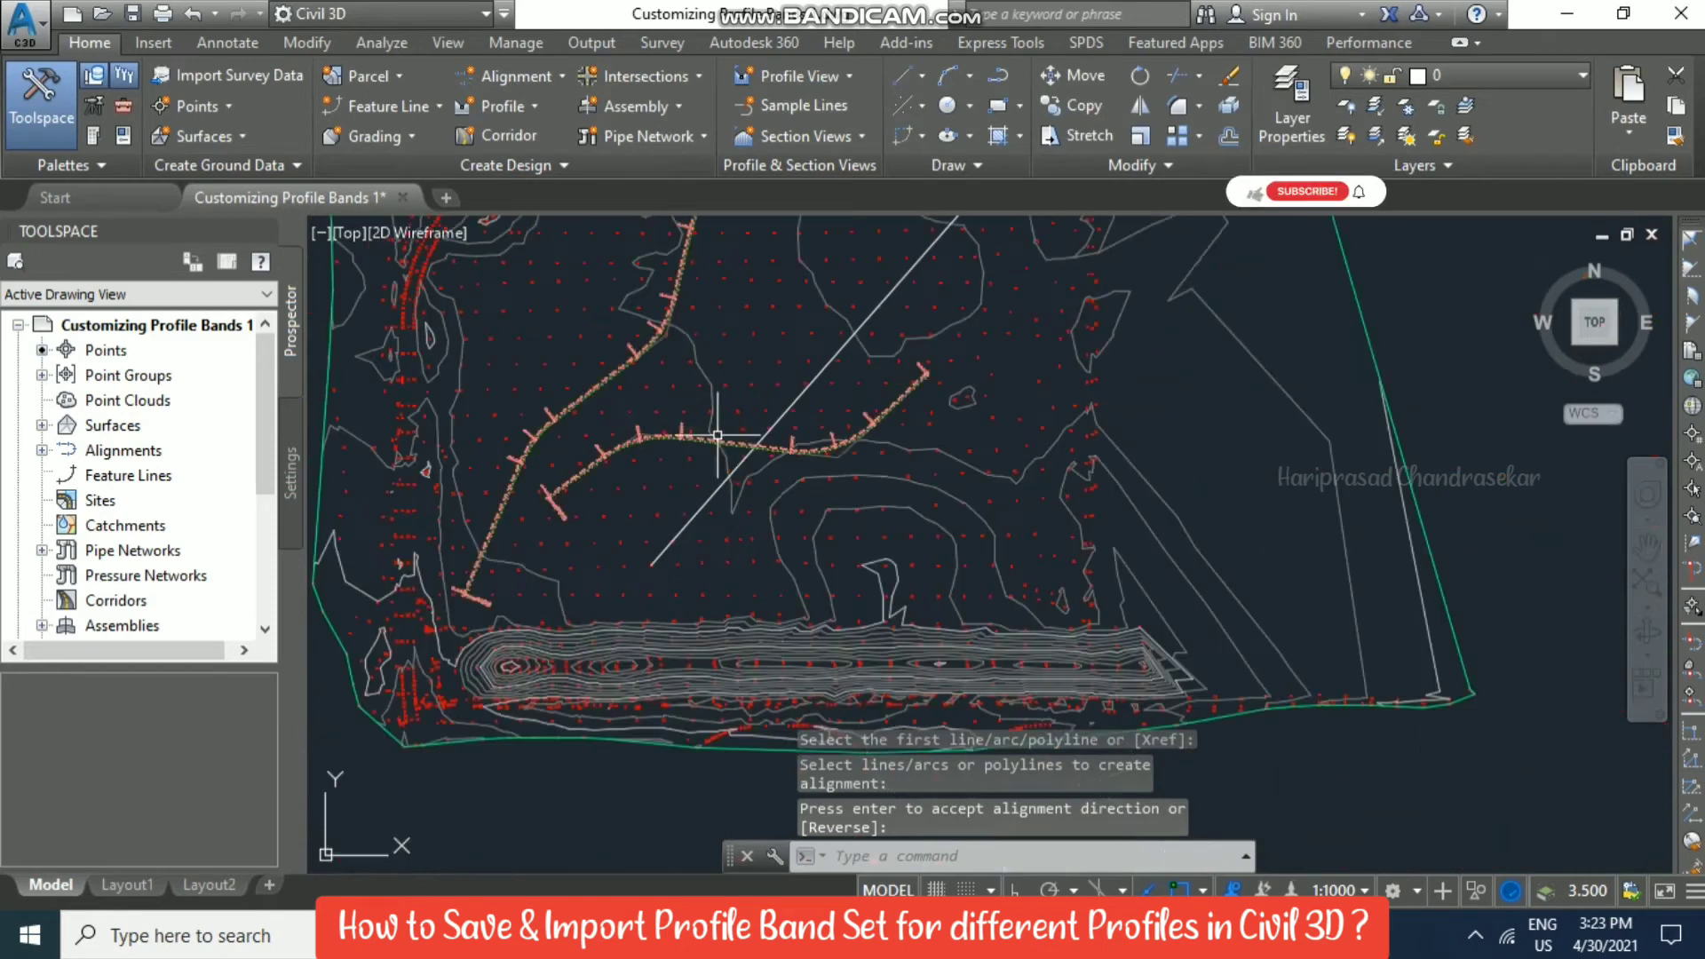
Add a Surface1 profile for Alignment - (3) over its full station range.
scroll(774, 440, up, 2)
middle_drag(724, 316, 885, 339)
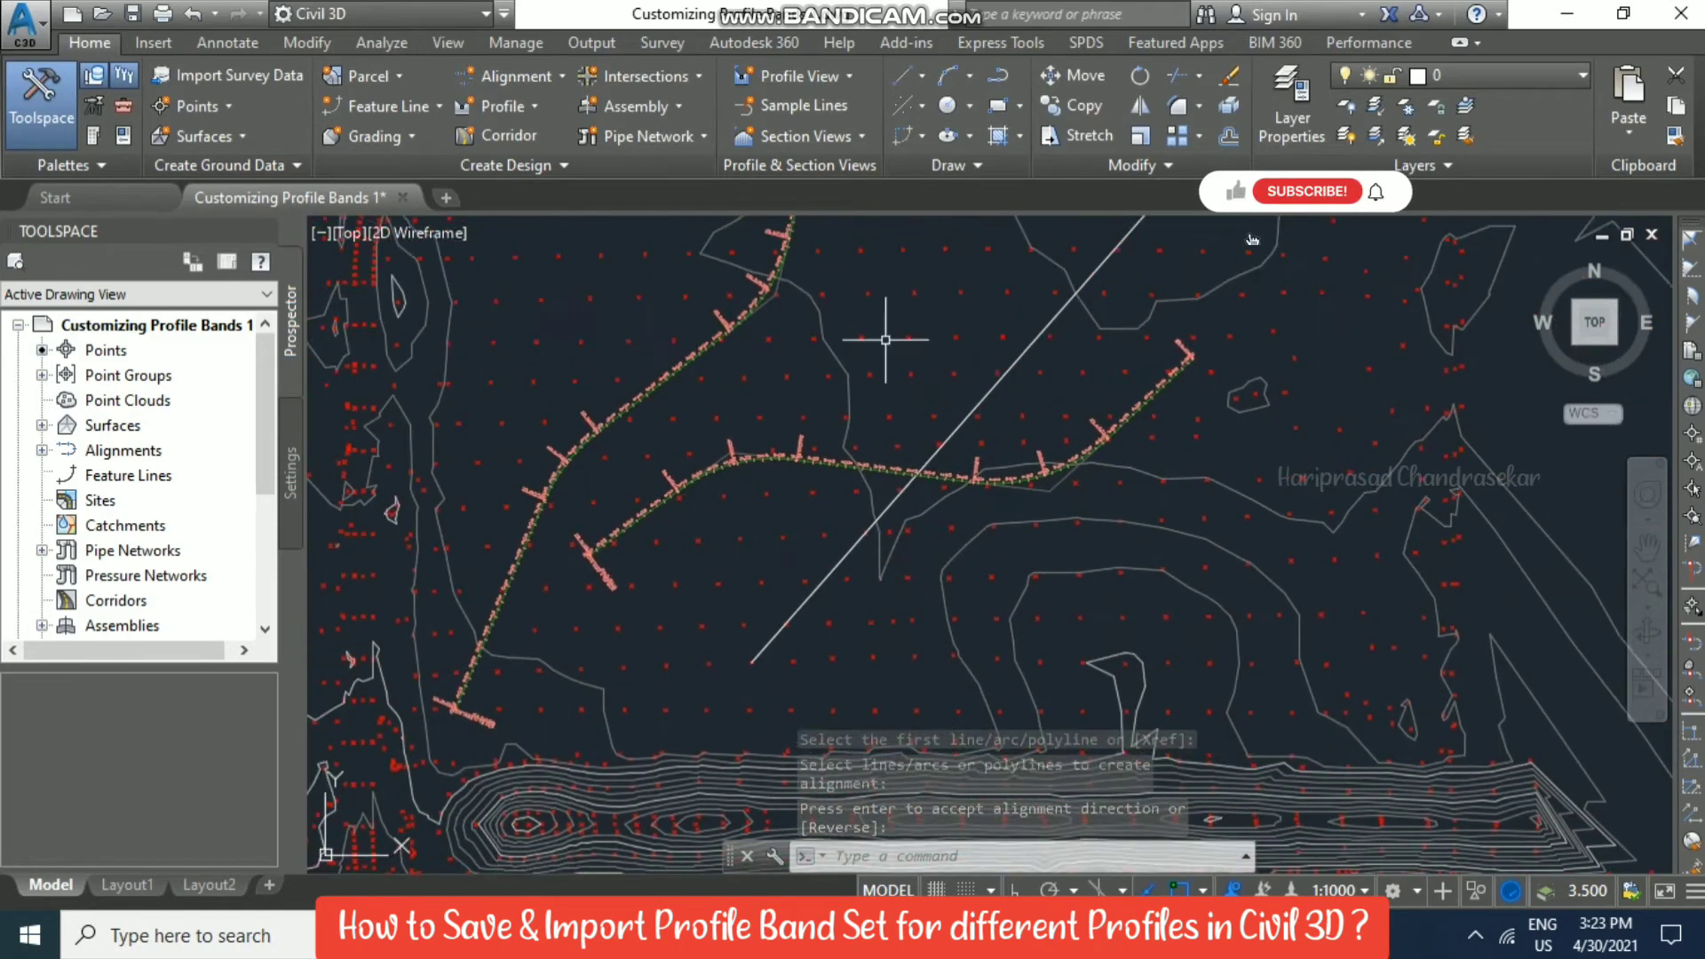
click(528, 109)
click(581, 147)
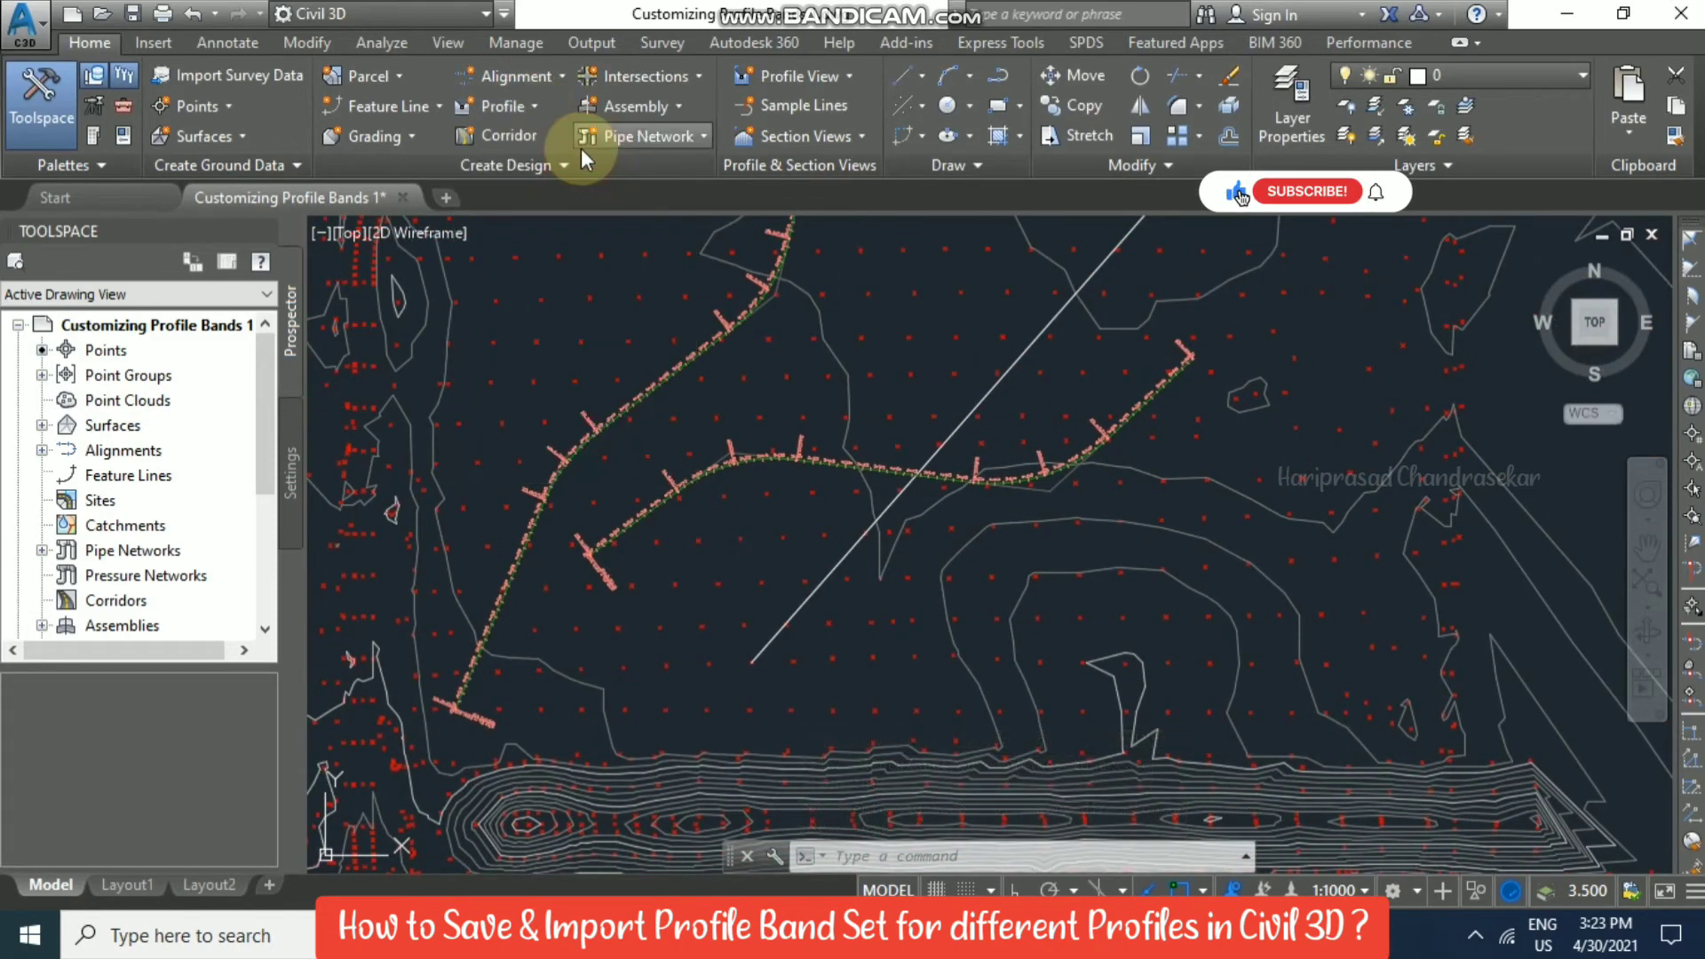
click(800, 259)
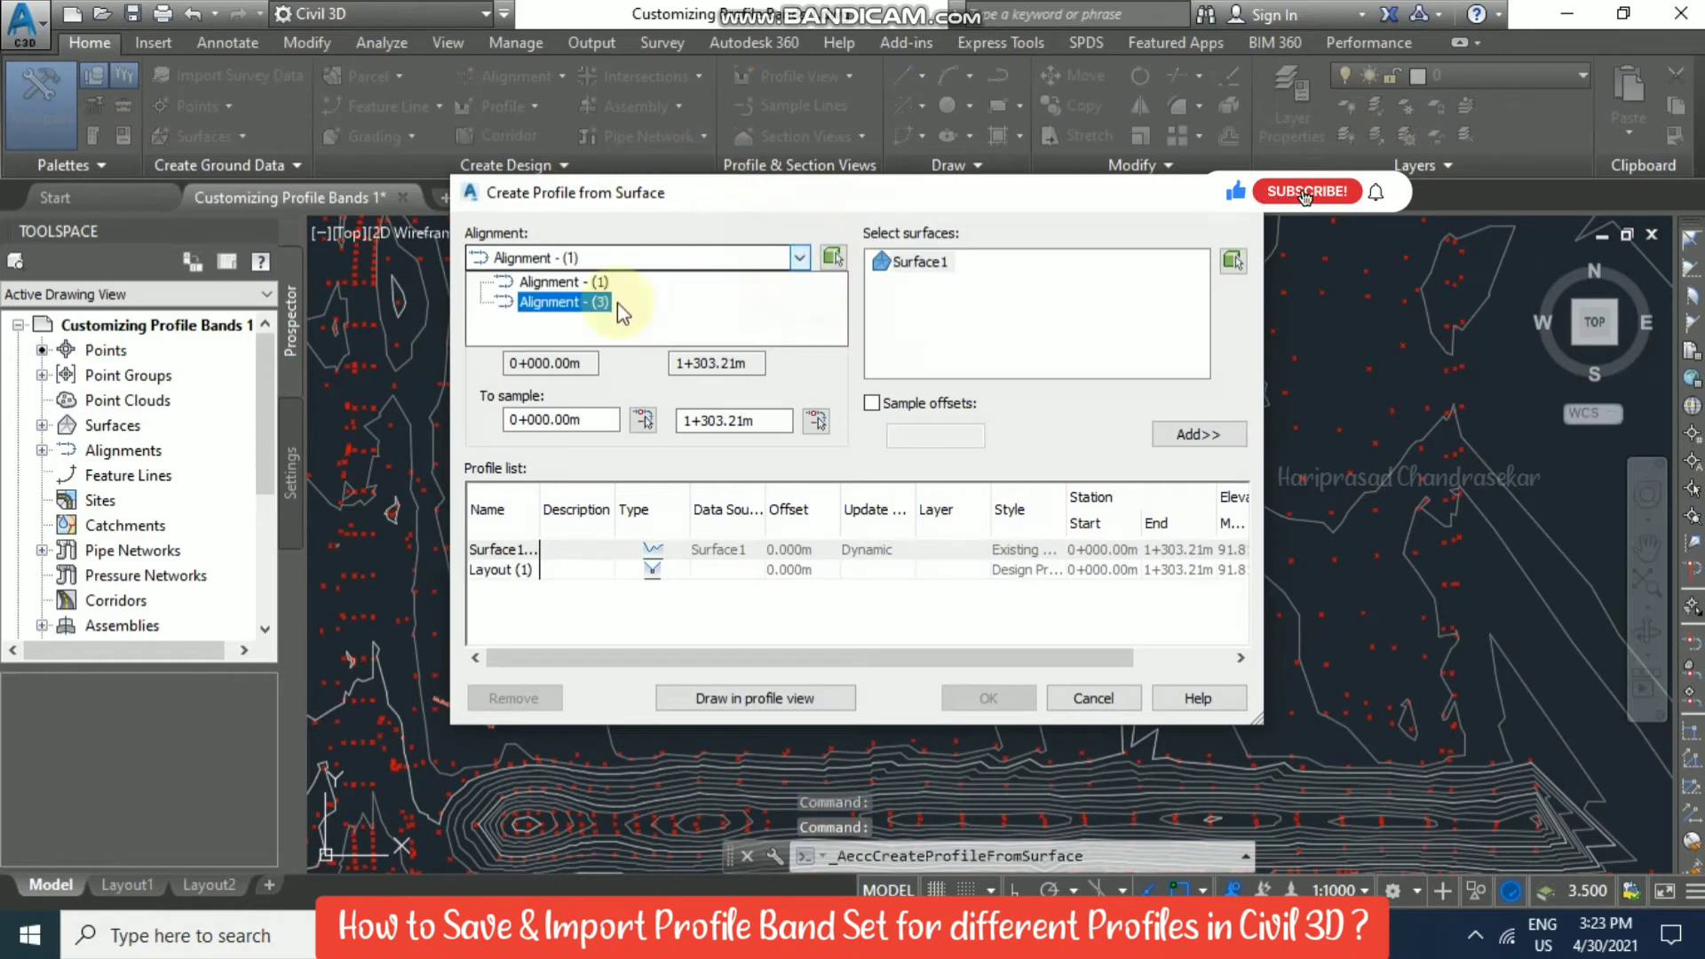
click(578, 303)
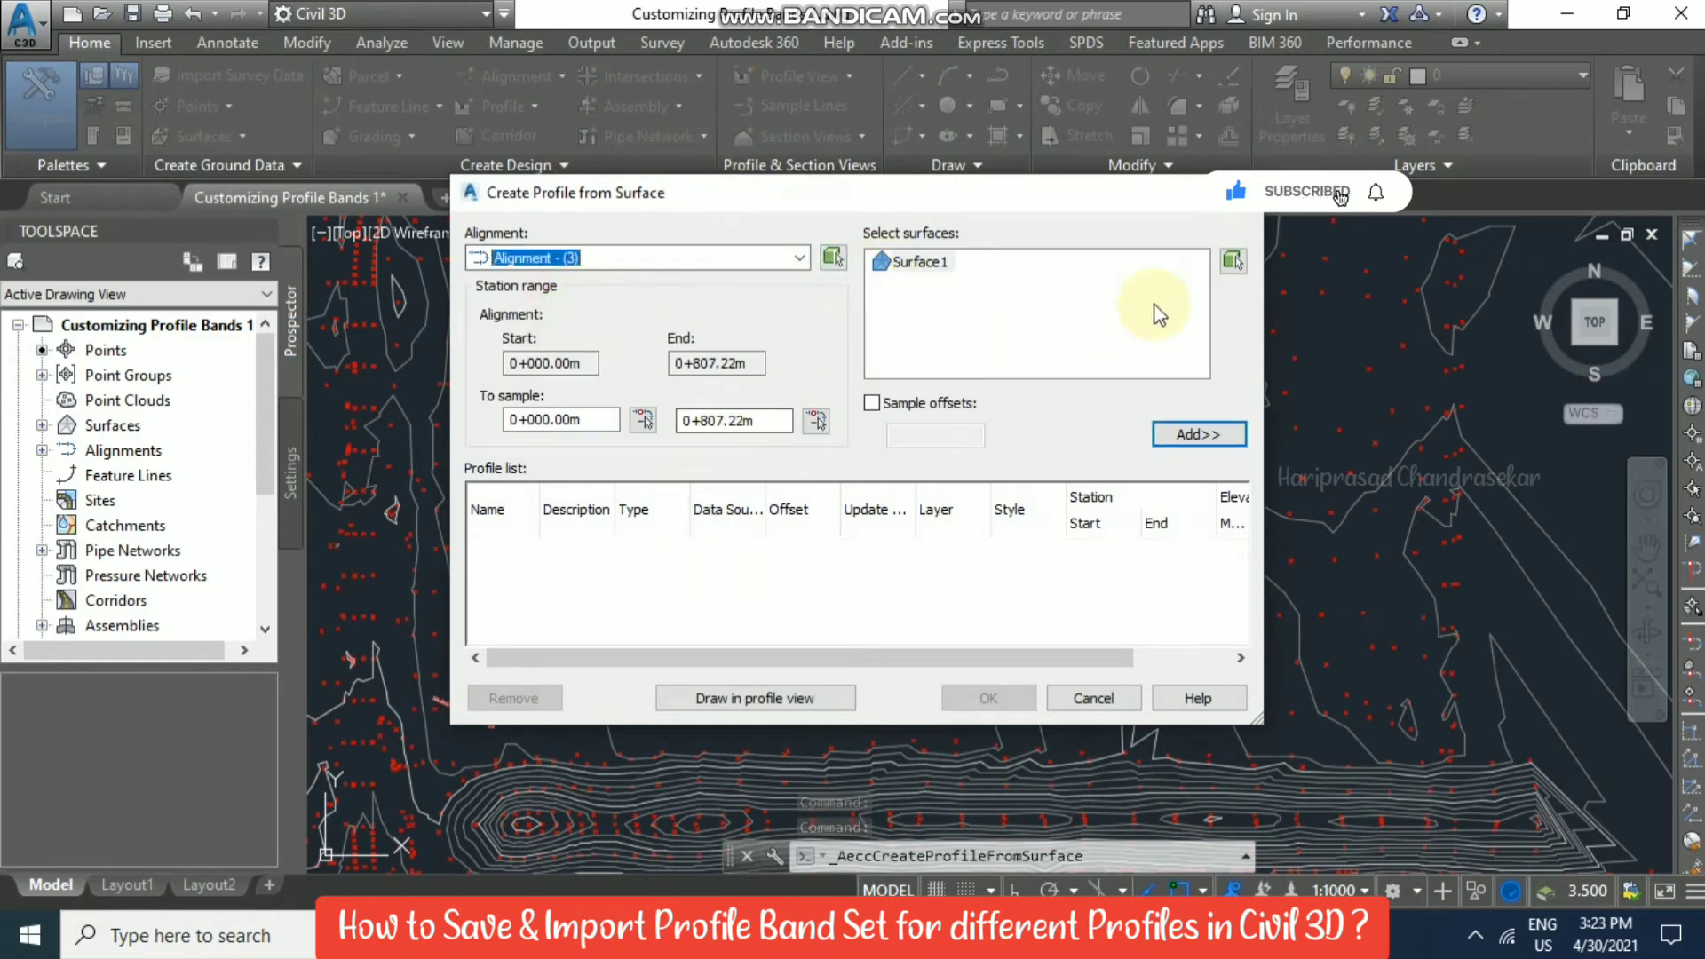
click(1193, 435)
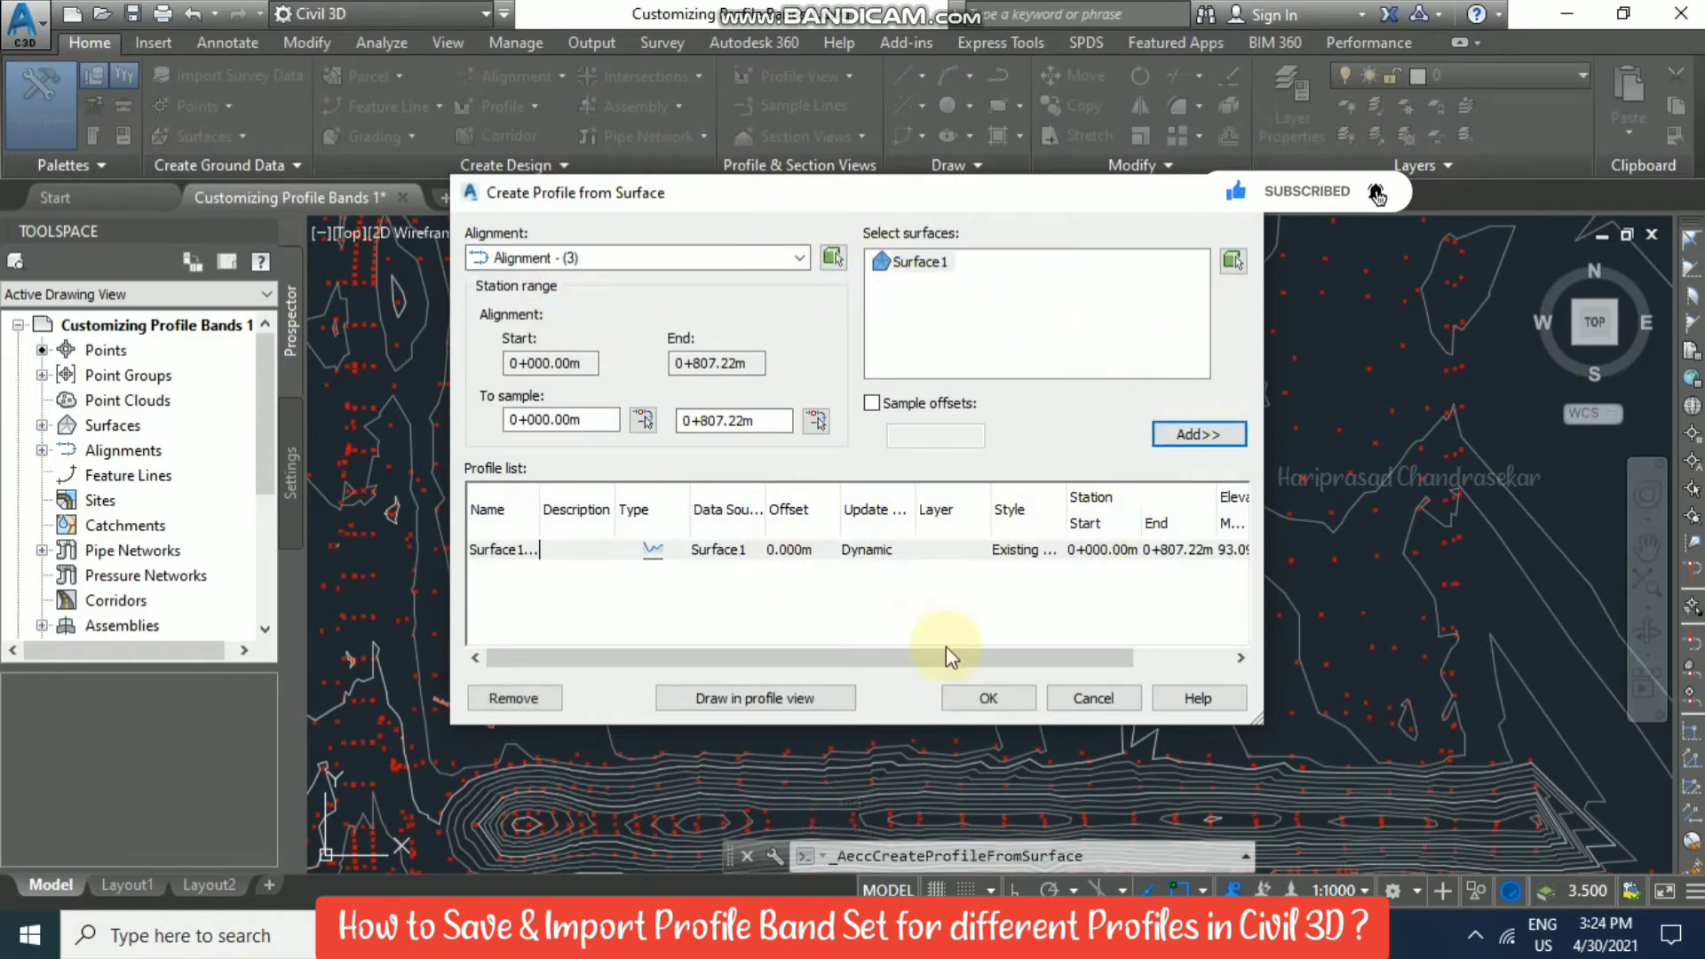
Create a profile view for Alignment - (3) with the default settings, placing its origin in the empty area below the existing profile views.
click(774, 698)
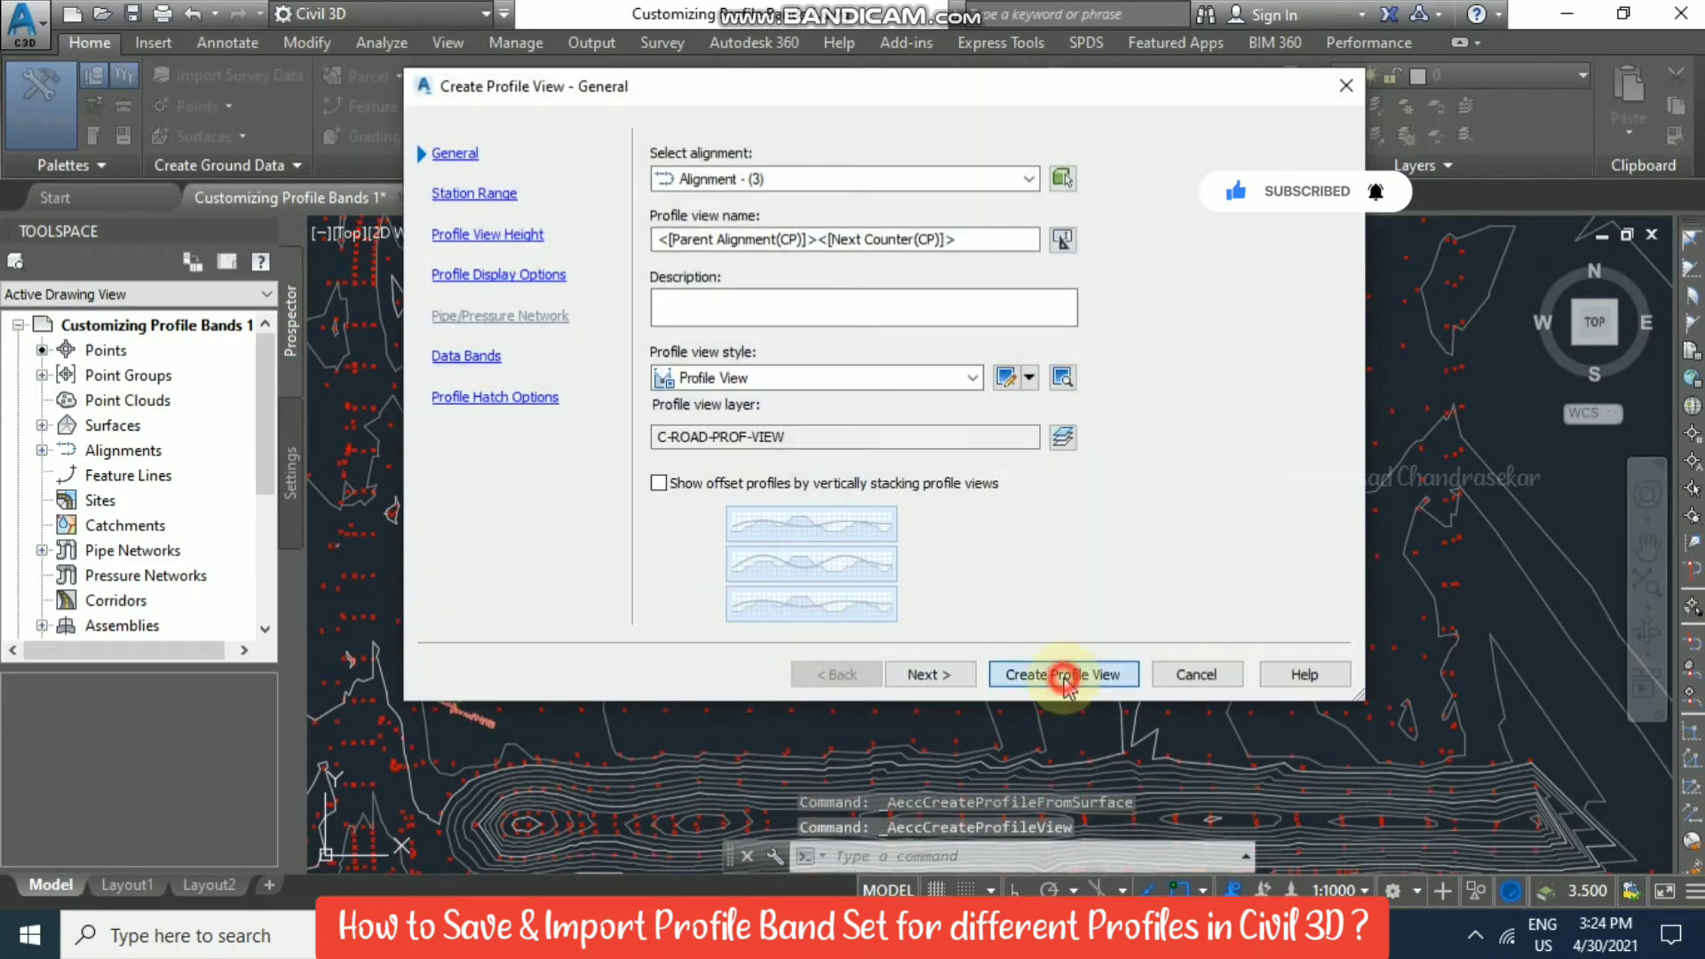
click(1065, 677)
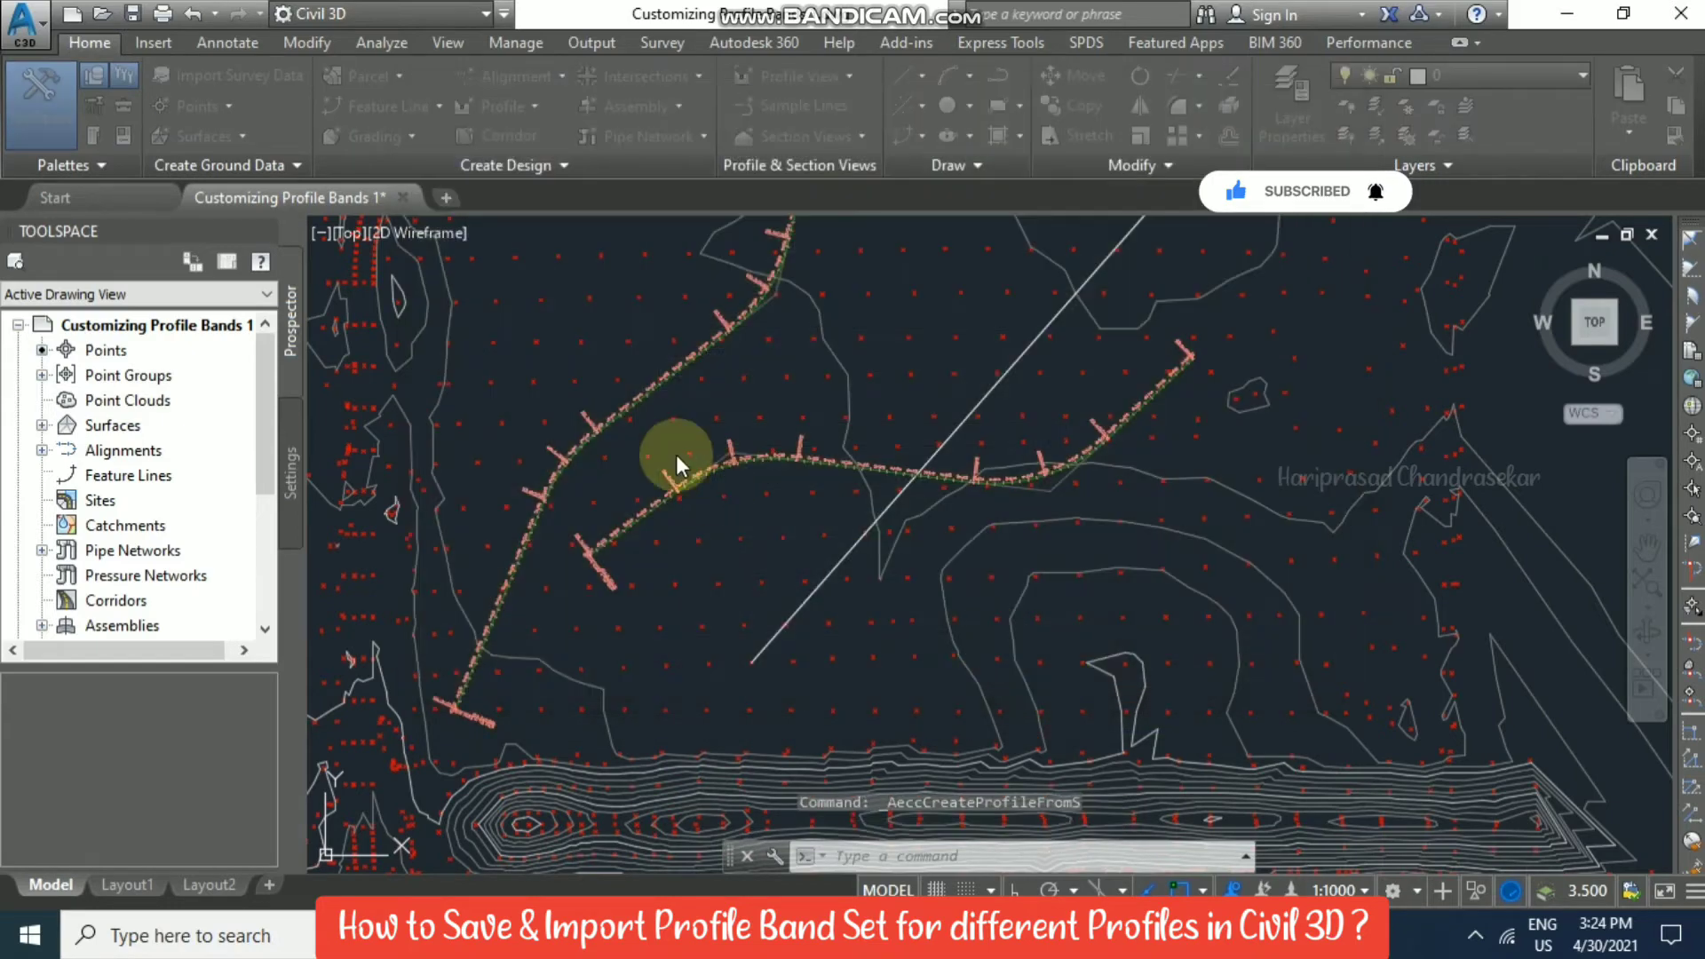
scroll(579, 380, down, 5)
scroll(1133, 362, up, 2)
mouse_move(1132, 361)
middle_down()
mouse_move(951, 411)
mouse_move(913, 373)
middle_up()
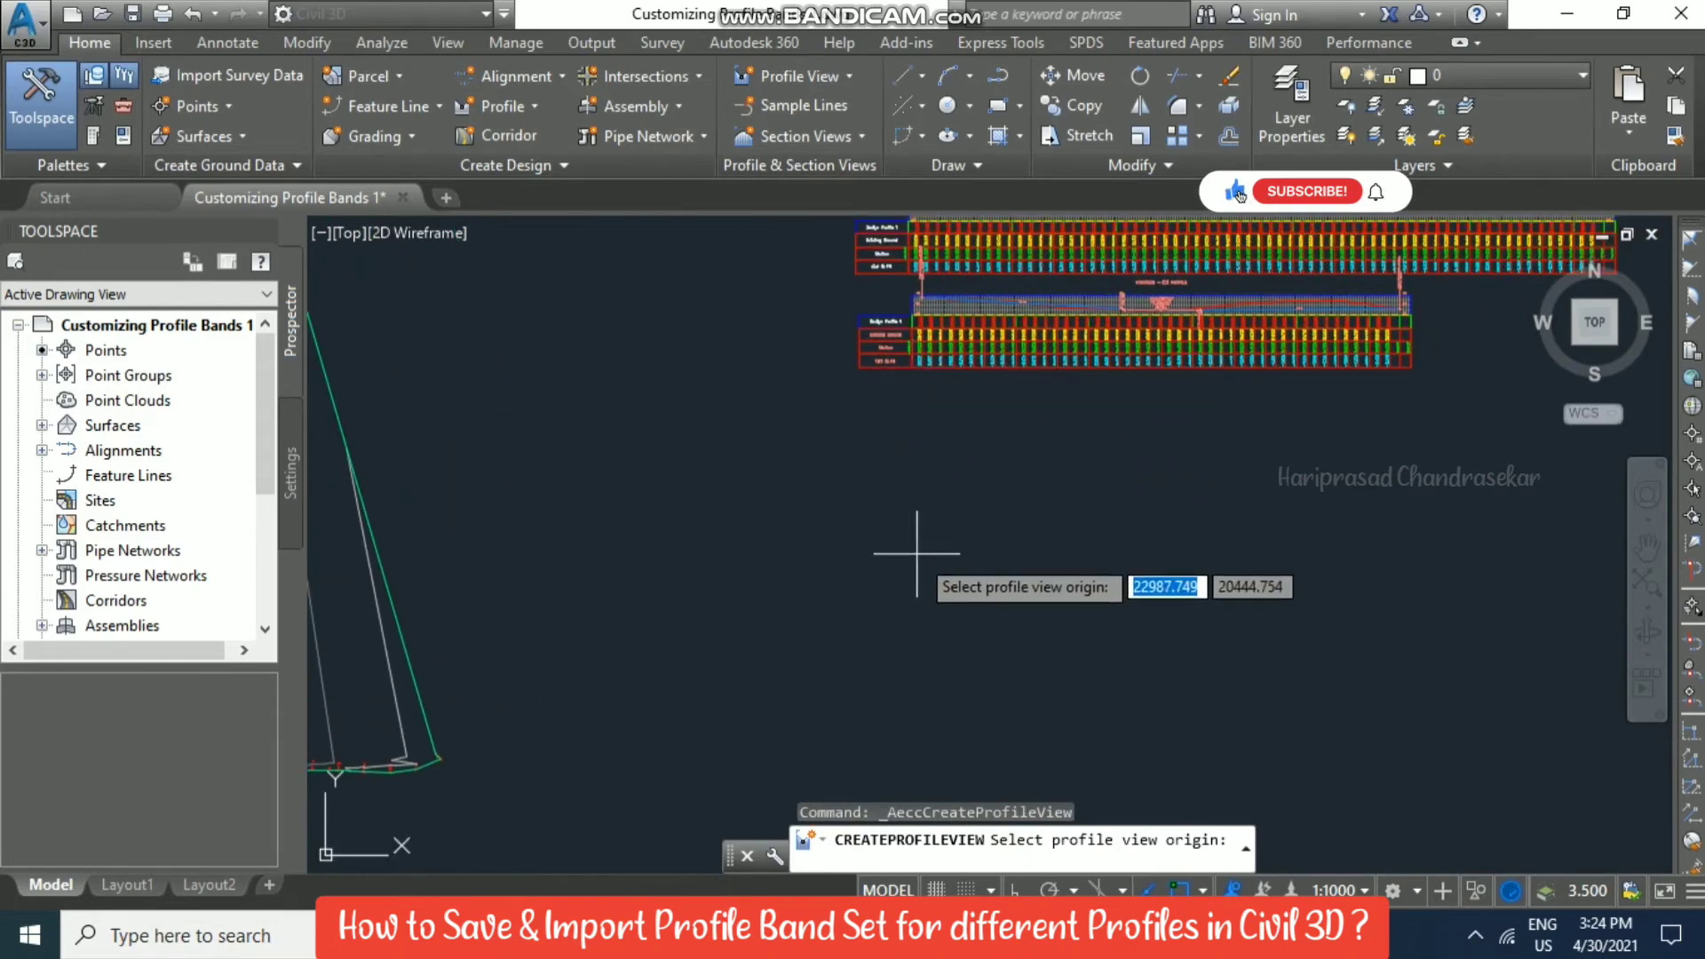
click(924, 487)
scroll(1066, 499, up, 4)
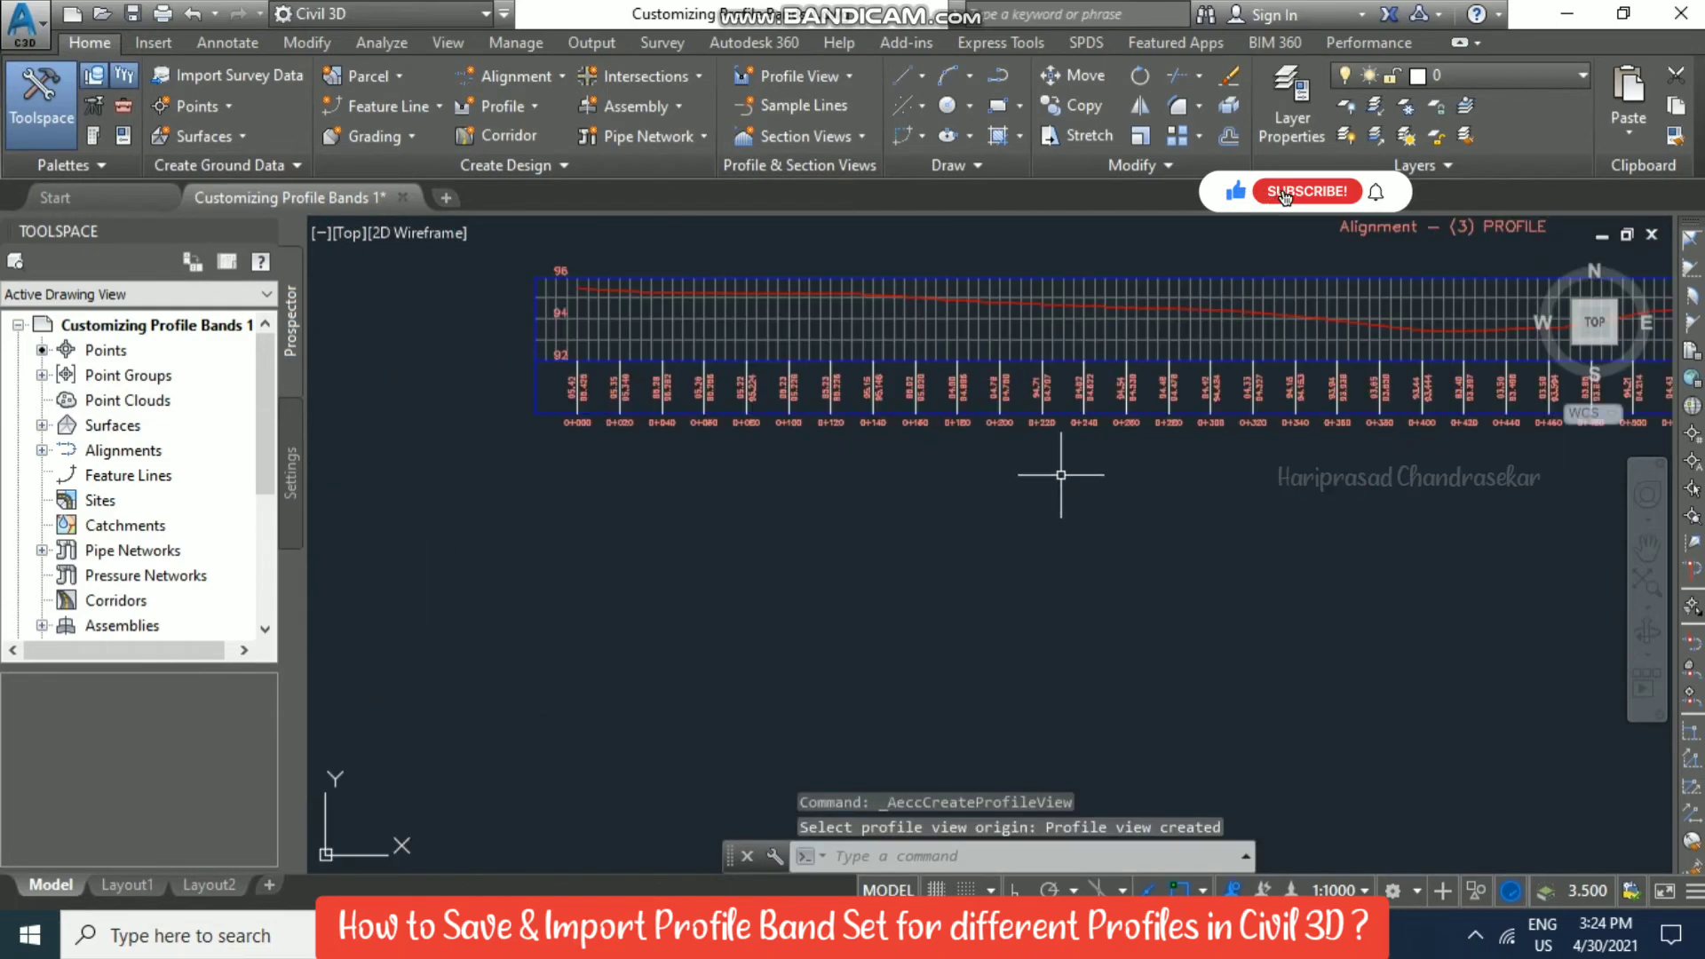
middle_drag(928, 377, 956, 495)
scroll(1066, 464, down, 2)
scroll(826, 350, up, 1)
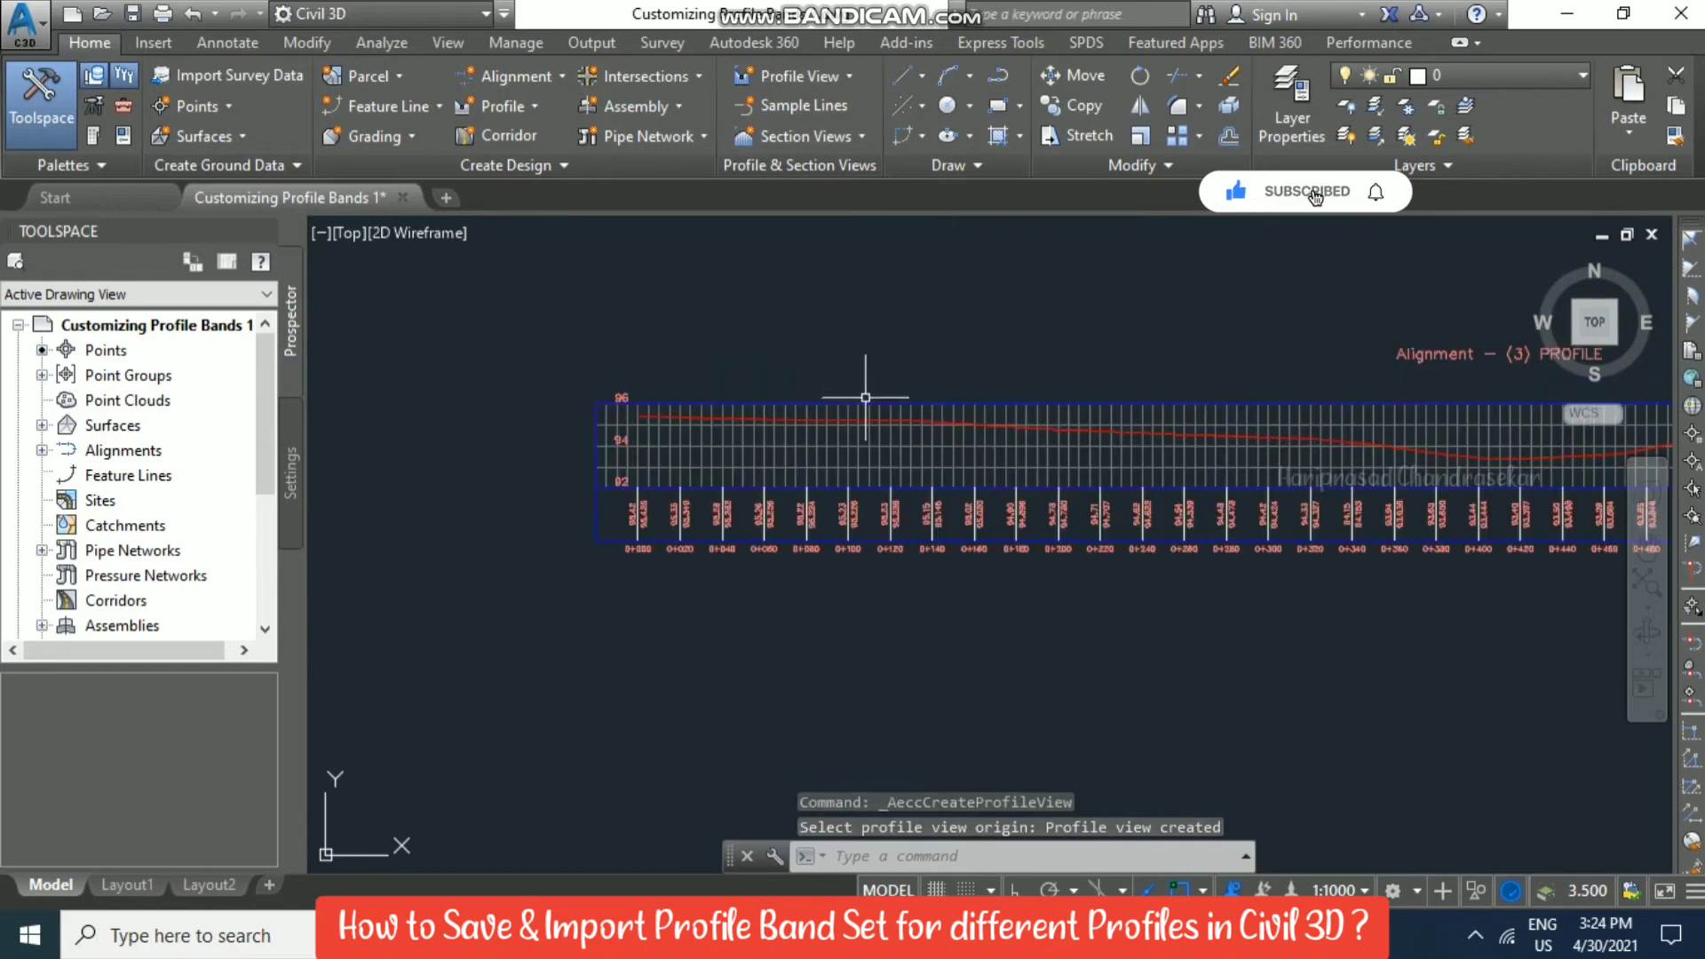
scroll(866, 398, down, 2)
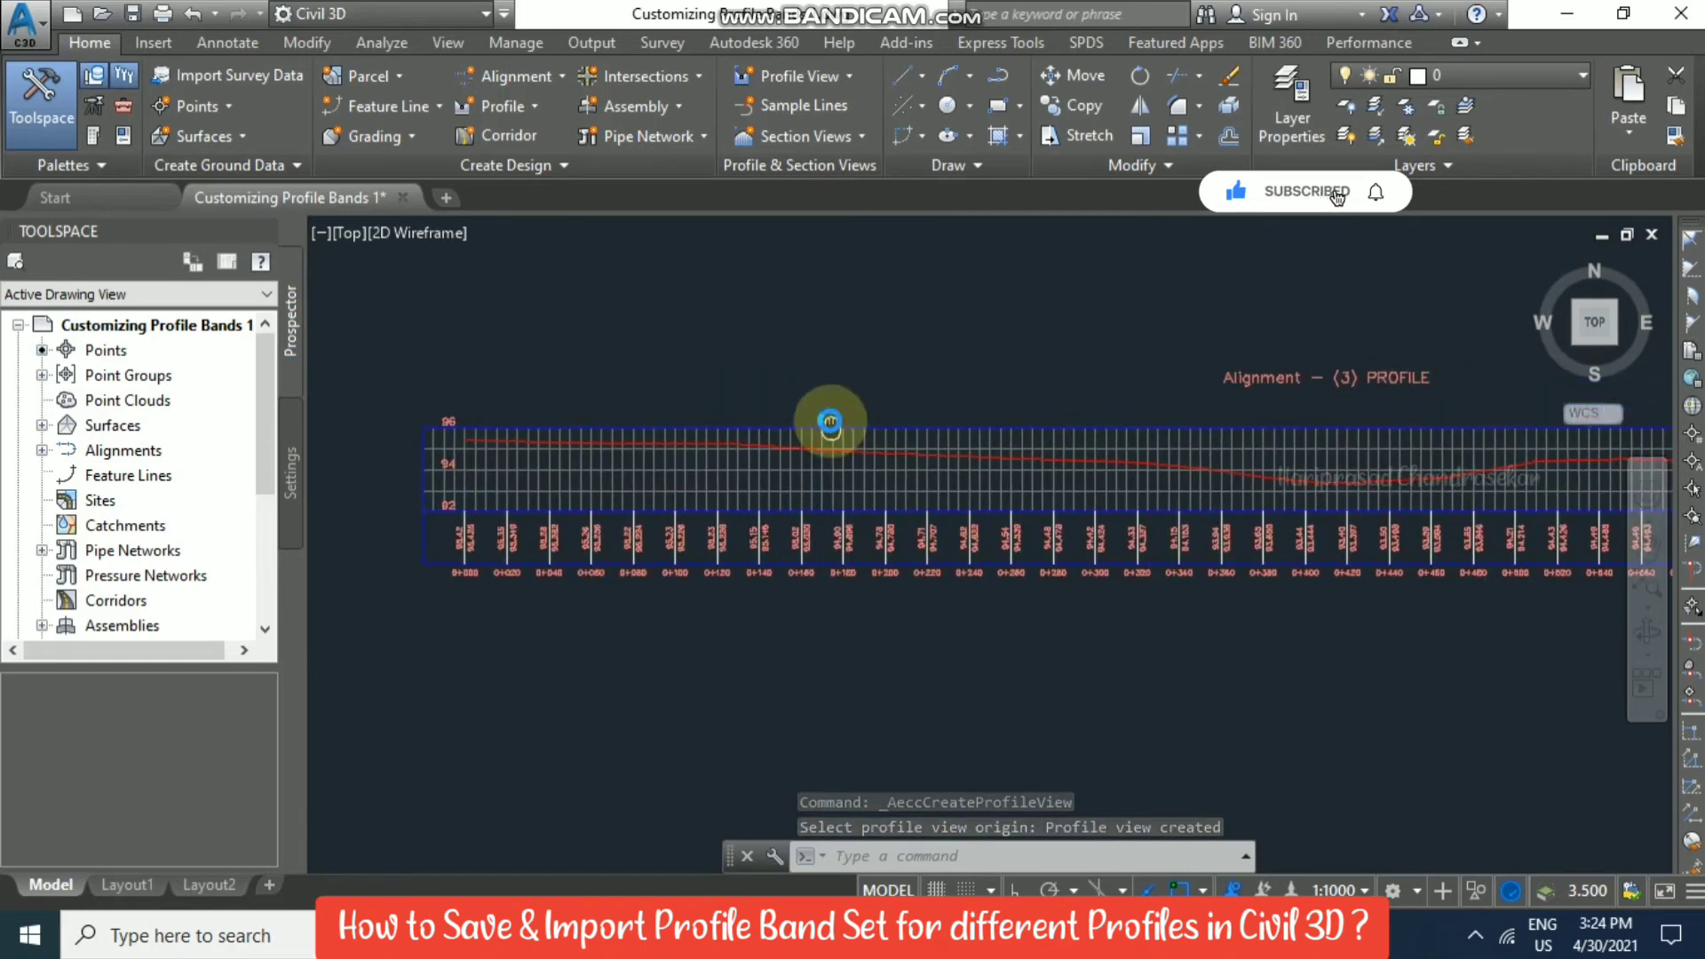
Create a best fit profile in the Alignment - (3) profile view from the surface profile Surface1 - Surface (3), and dismiss the report.
click(522, 106)
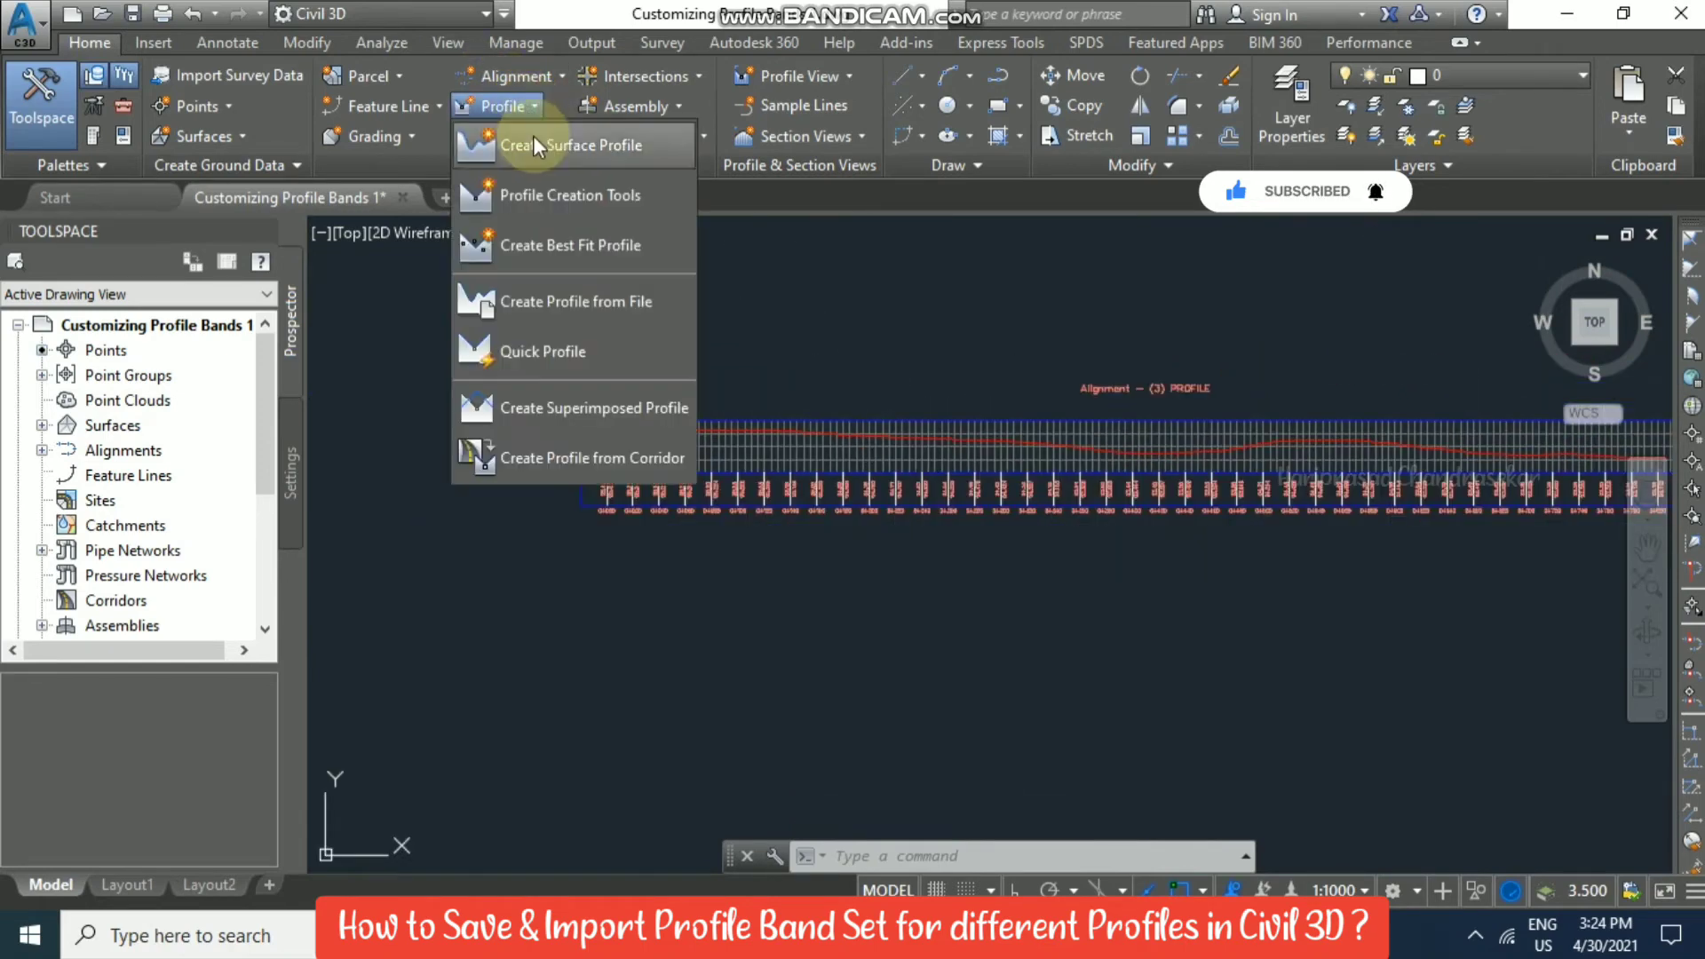
click(578, 245)
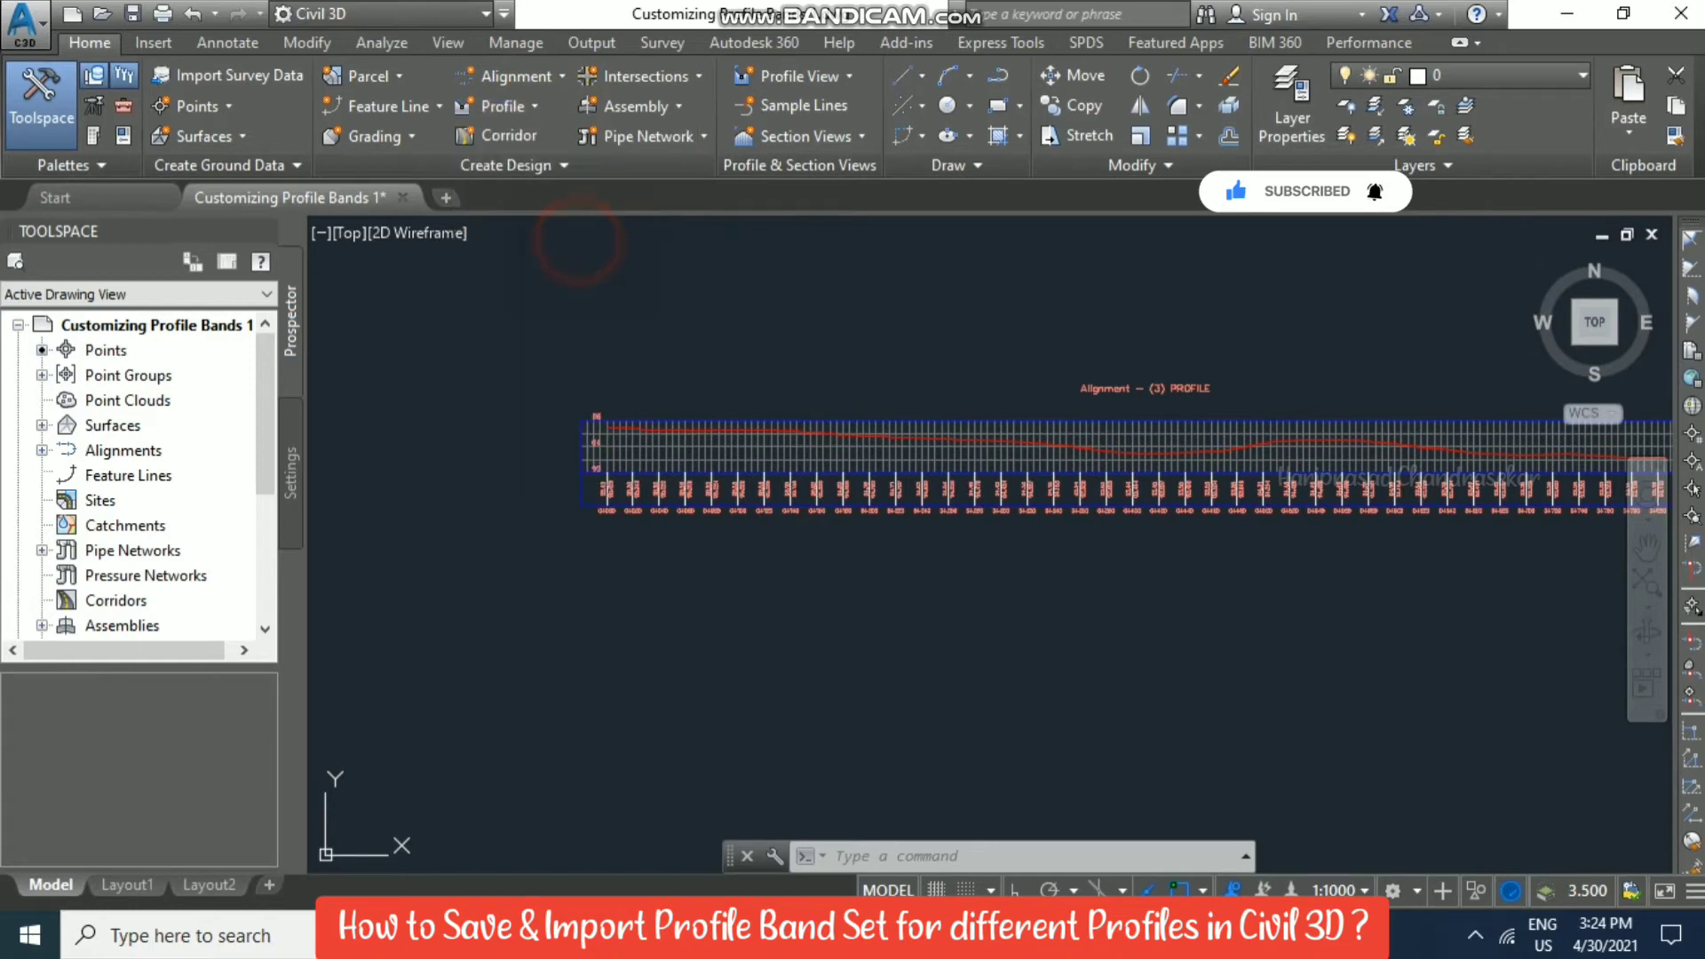
click(933, 425)
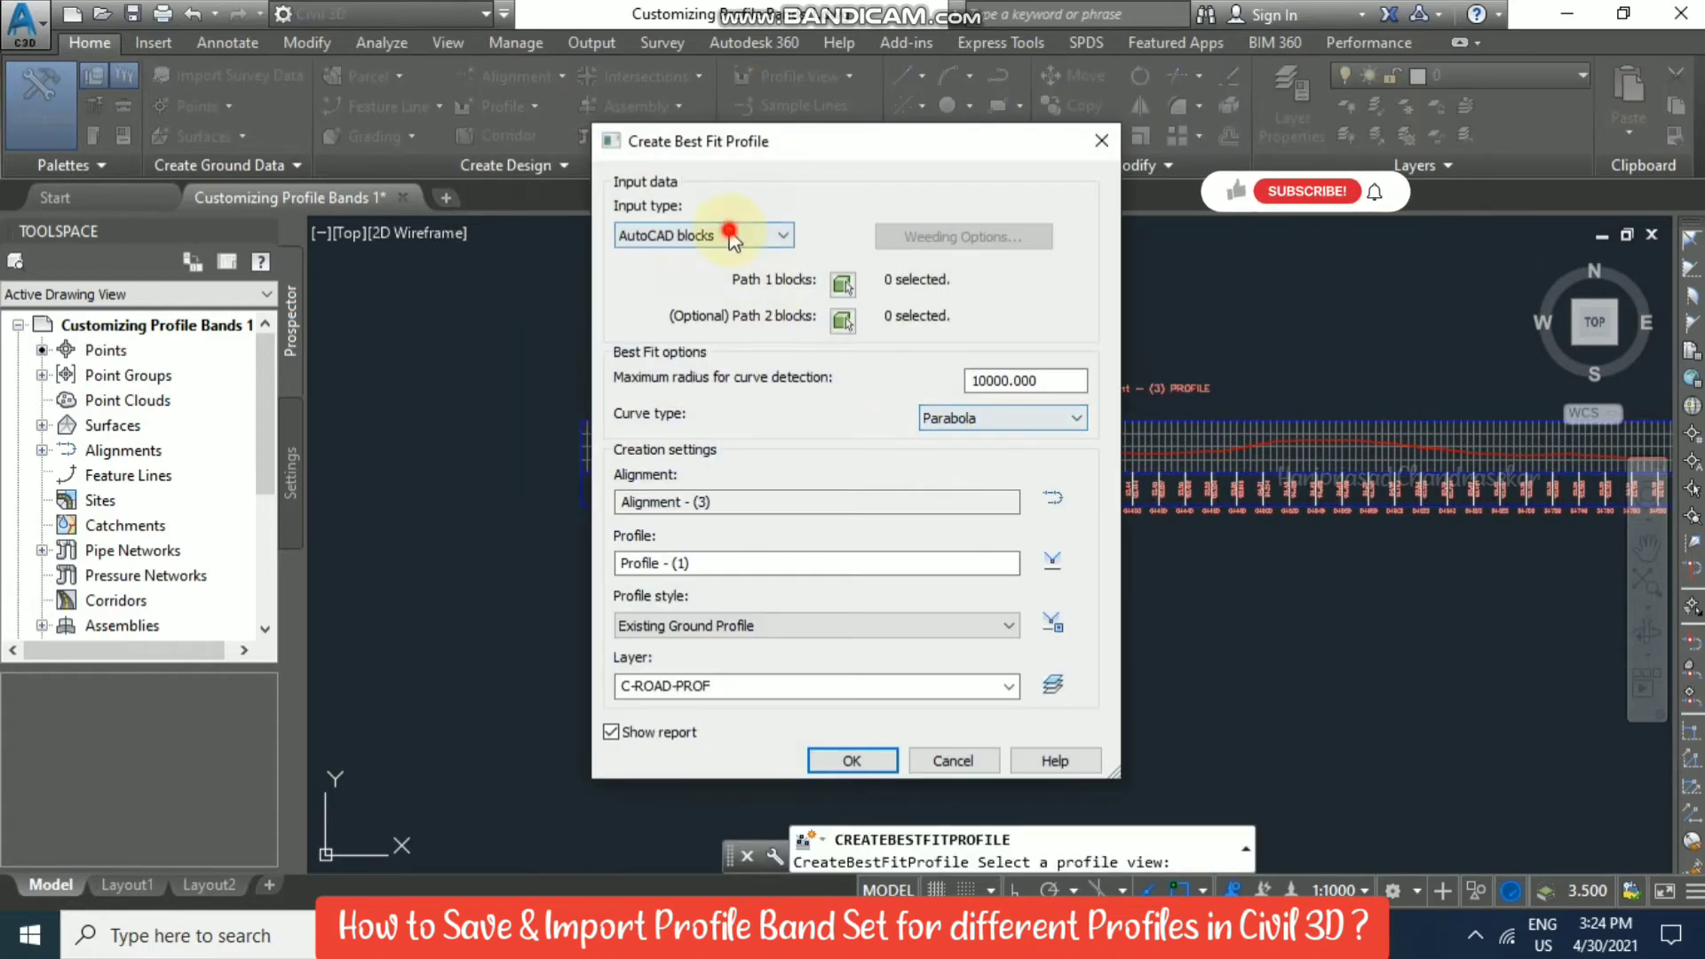
click(730, 234)
click(675, 323)
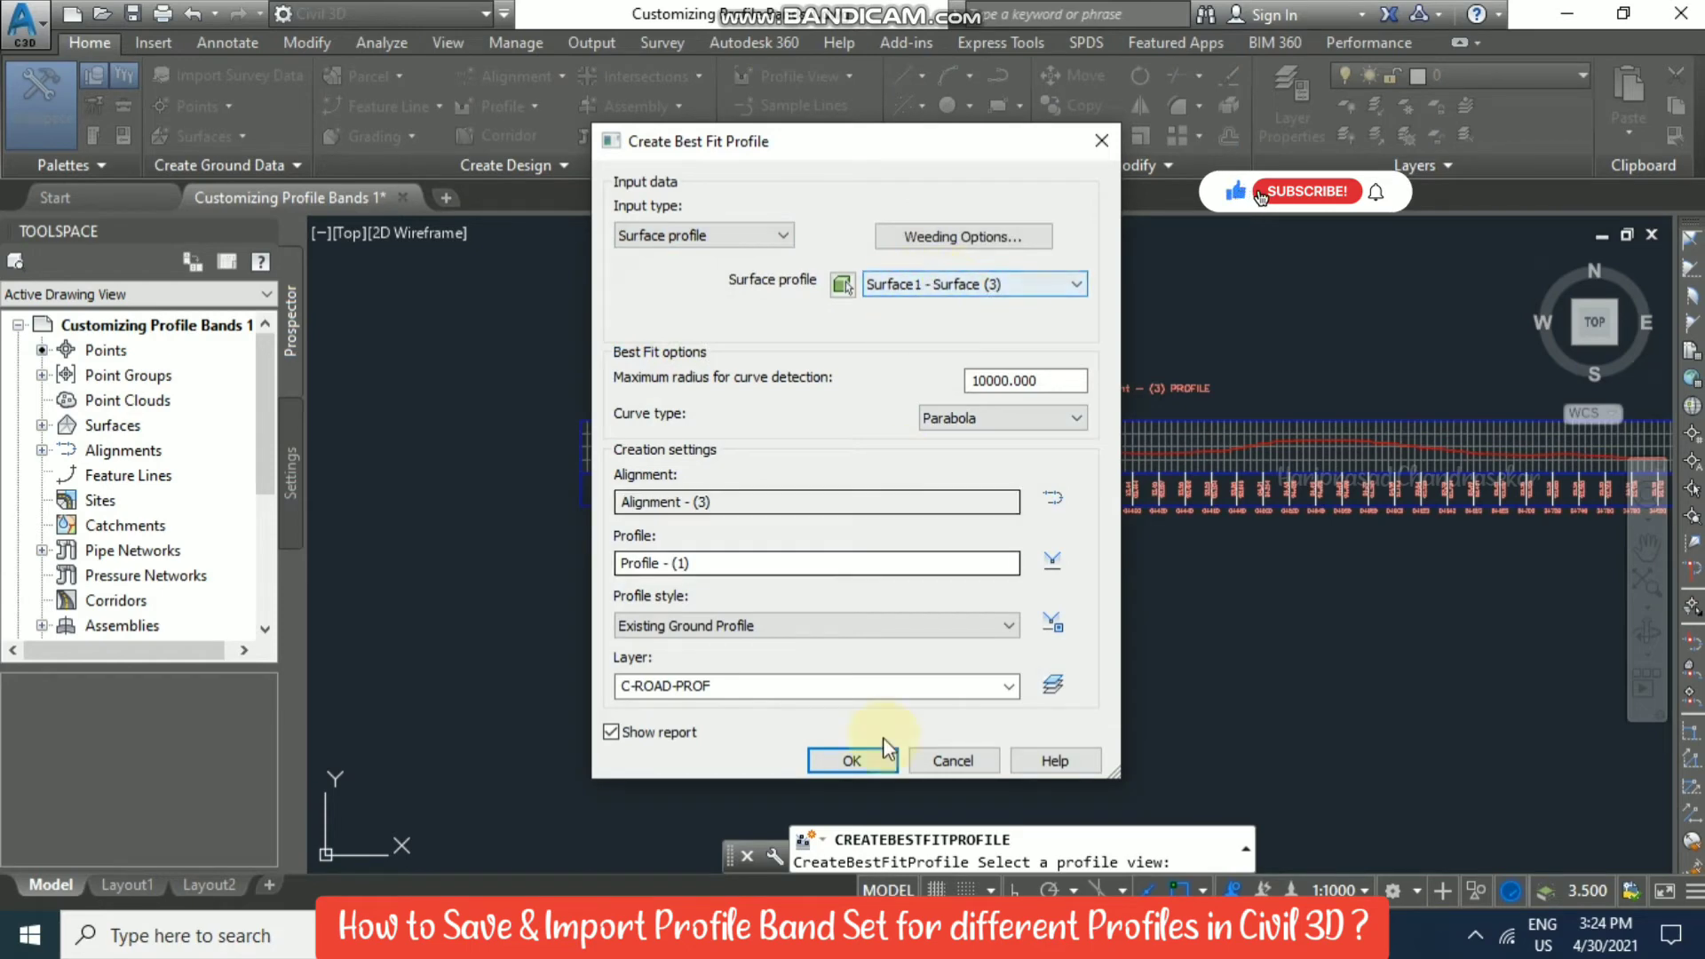
click(877, 762)
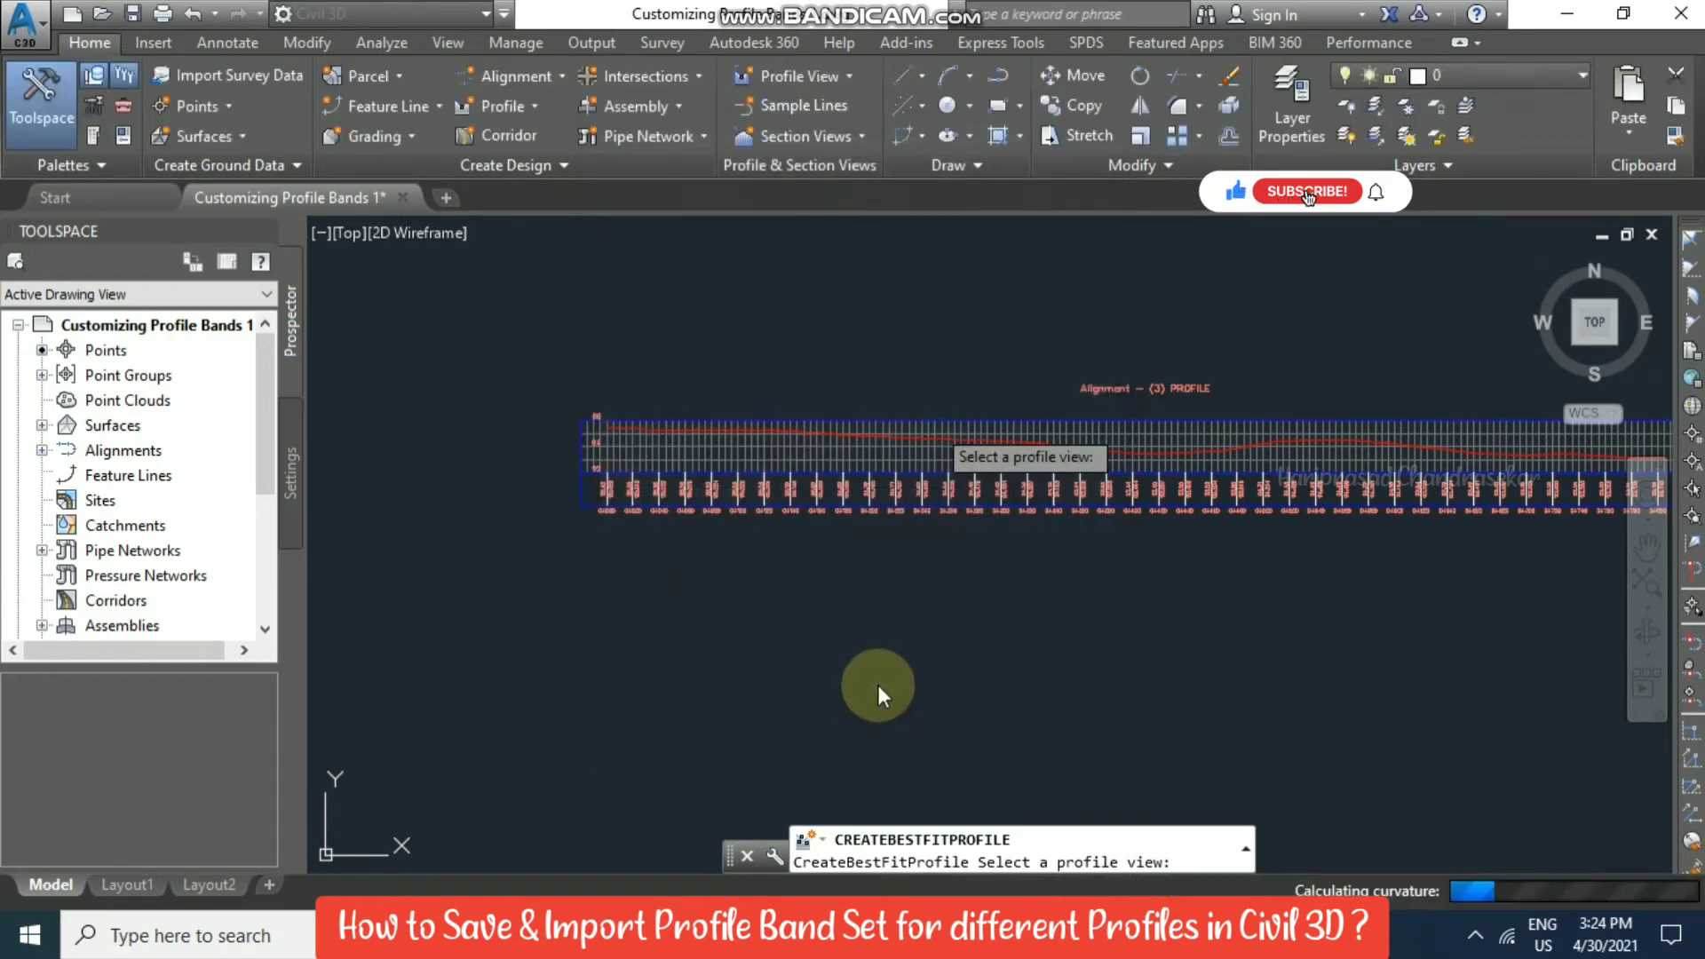
click(893, 632)
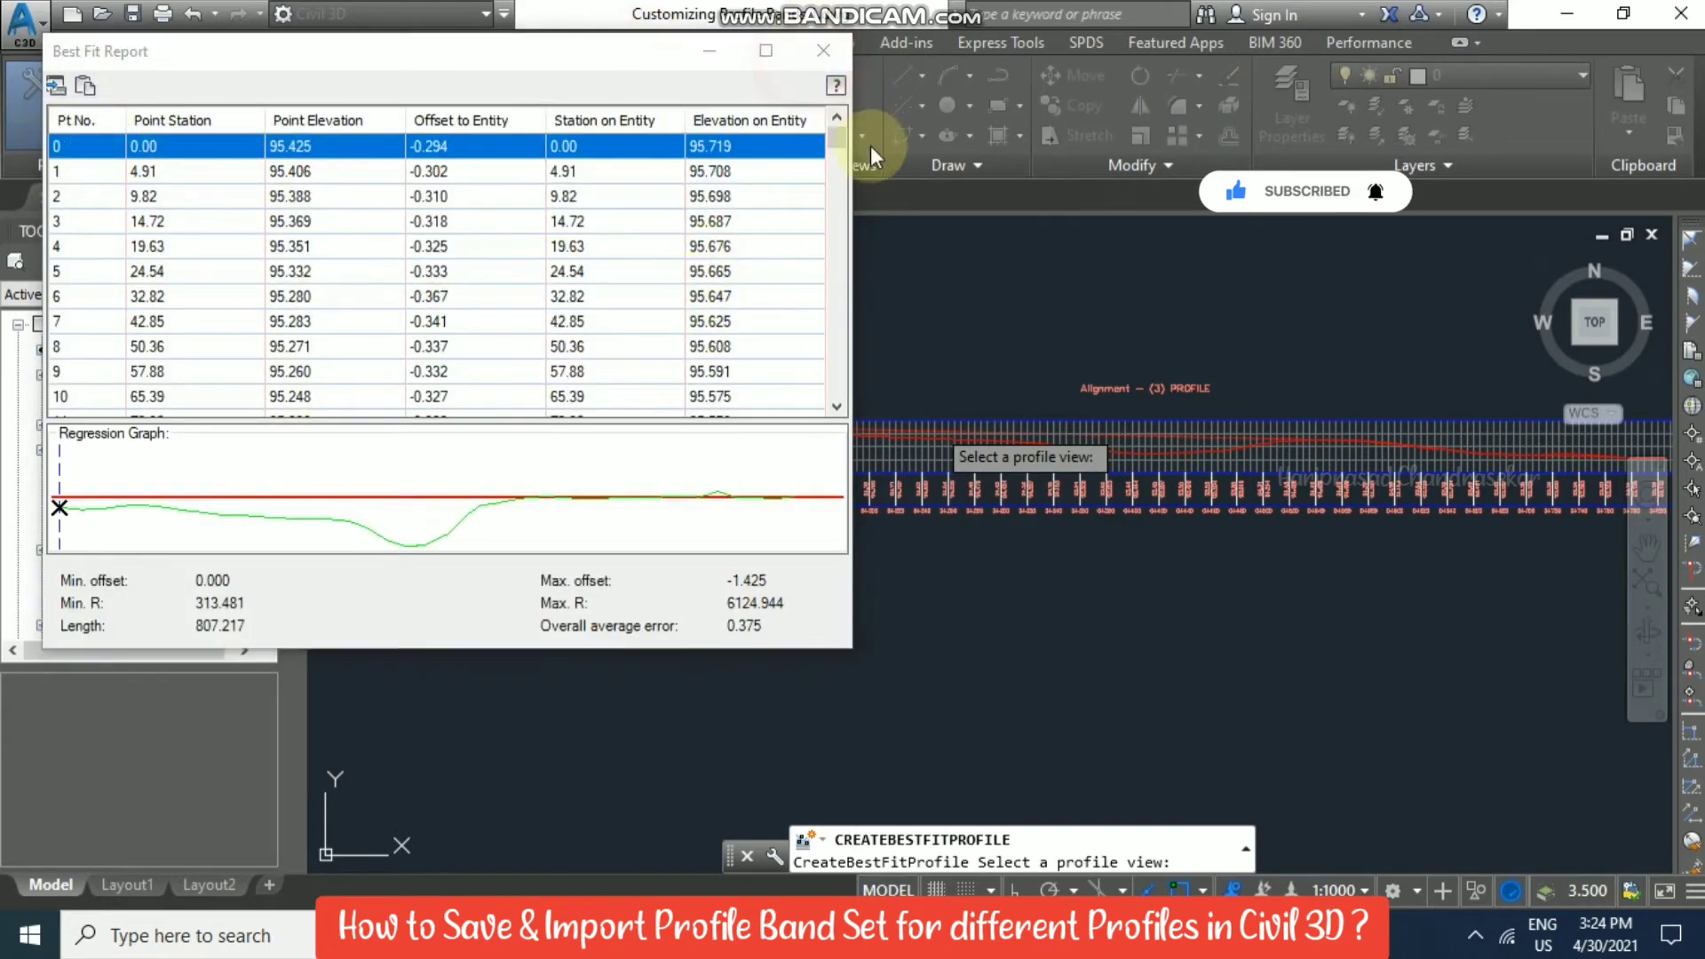
click(817, 56)
Set the object style of the best fit profile in the Alignment - (3) profile view to Design Profile.
scroll(1107, 442, up, 2)
scroll(1108, 441, up, 2)
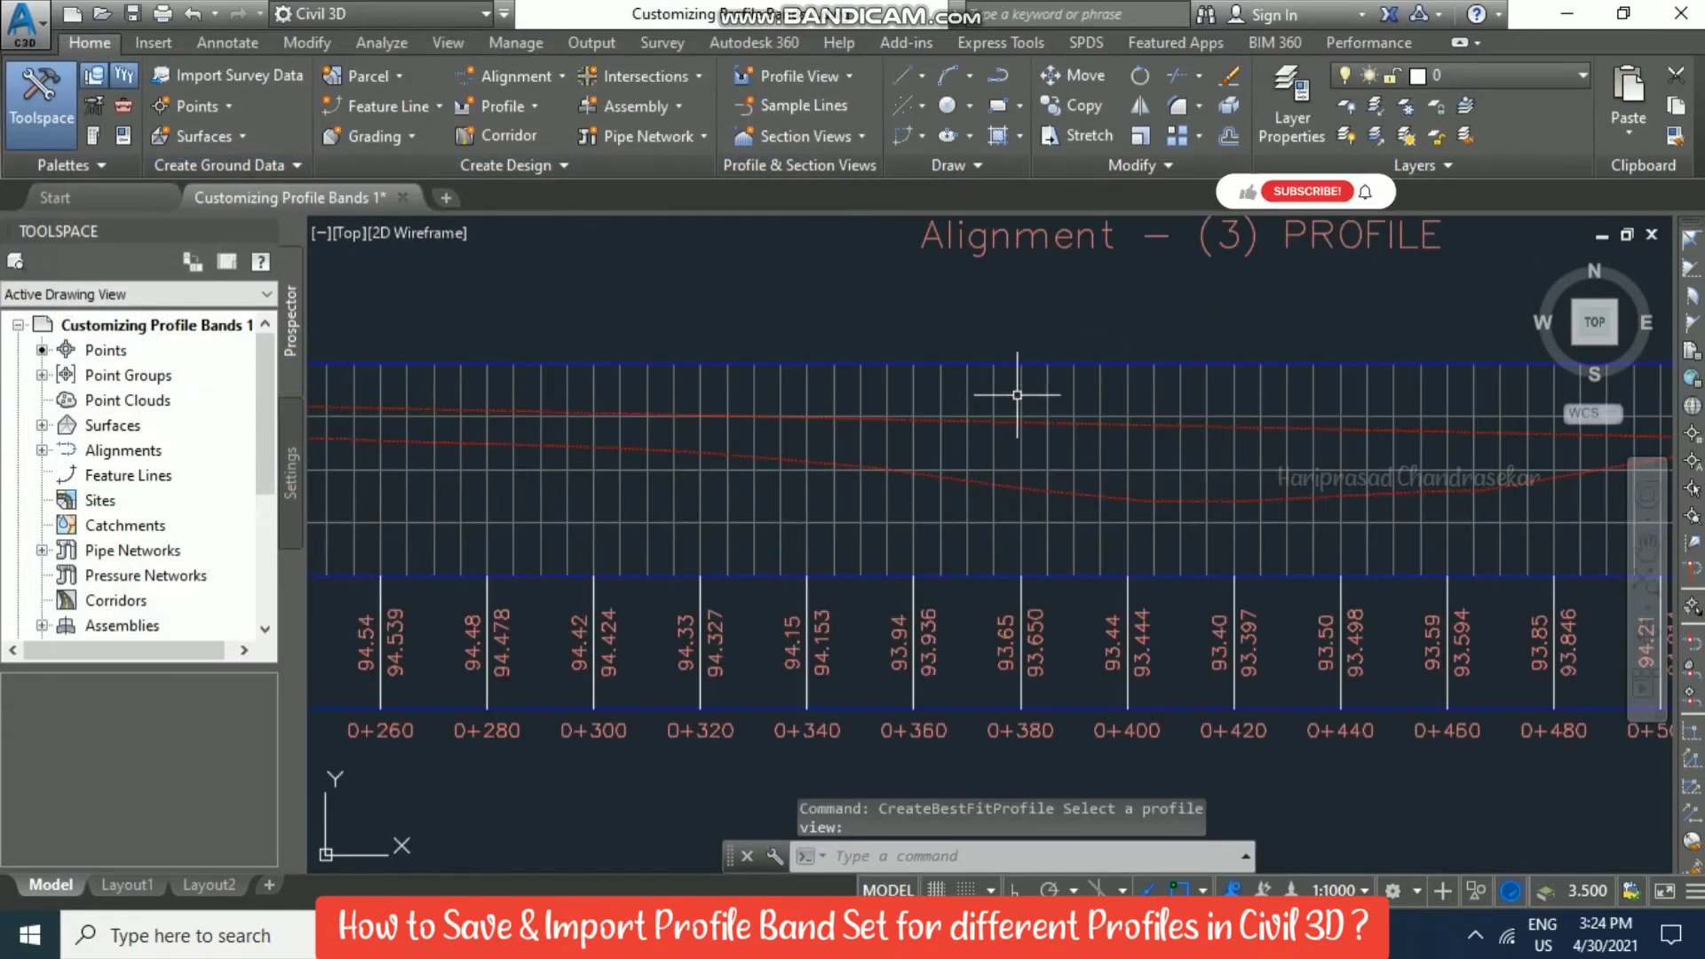
scroll(1017, 391, down, 3)
scroll(1016, 369, up, 2)
click(1045, 388)
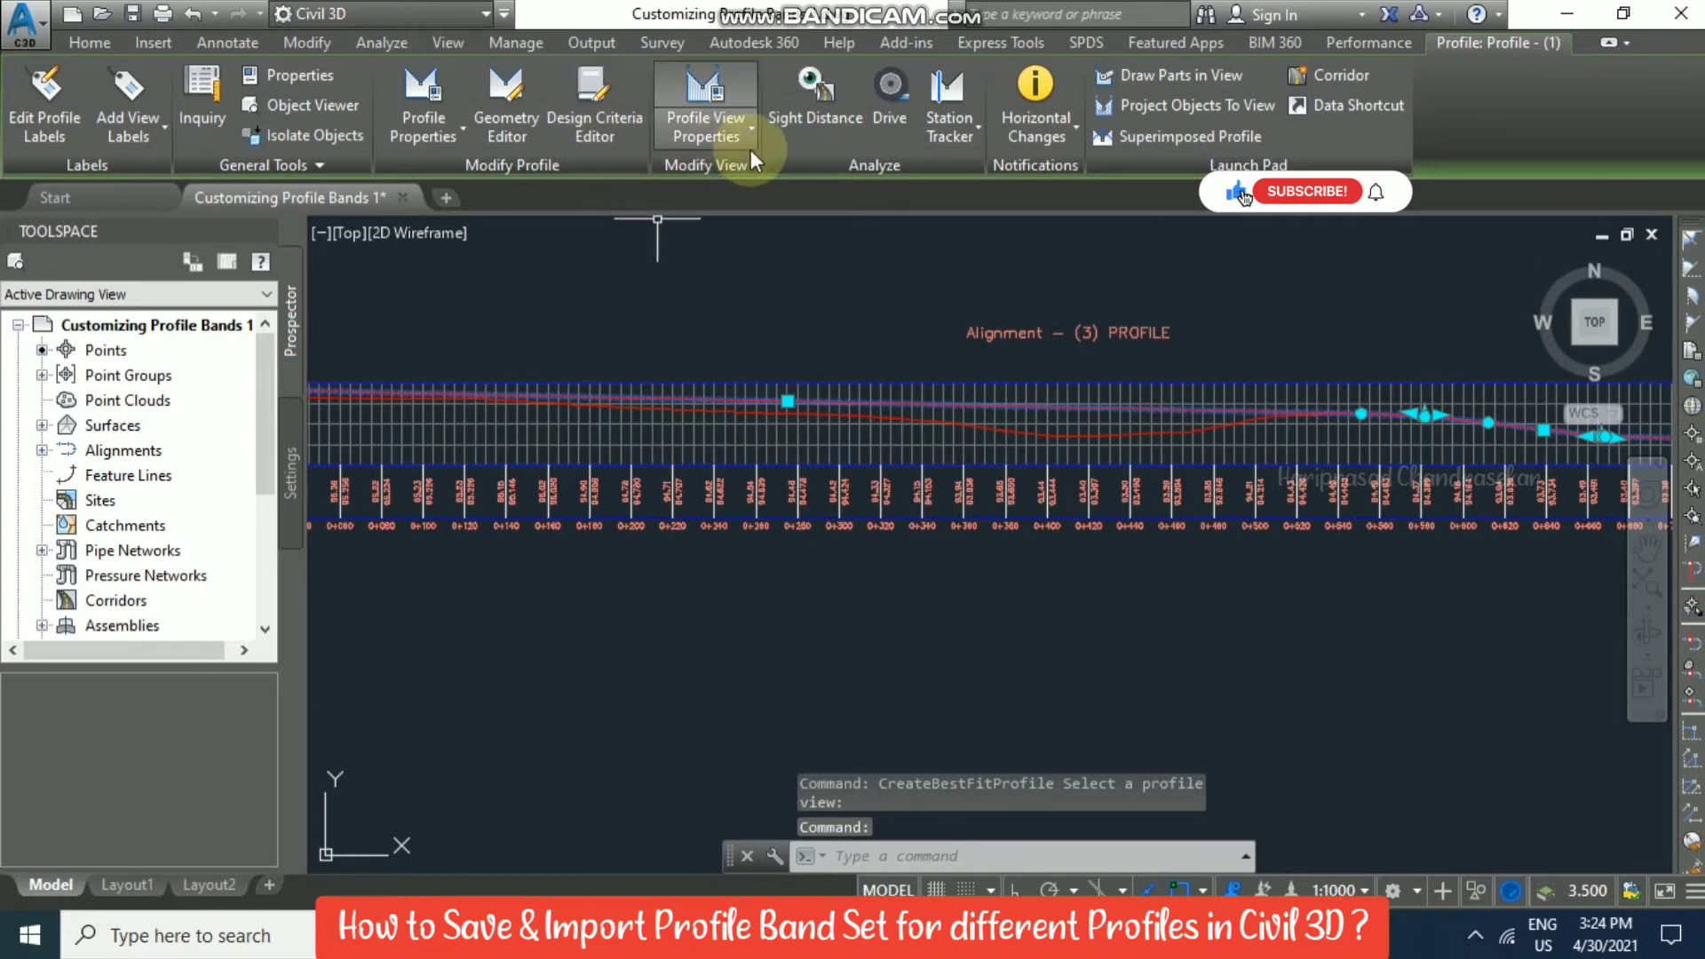
key(Escape)
key(Escape)
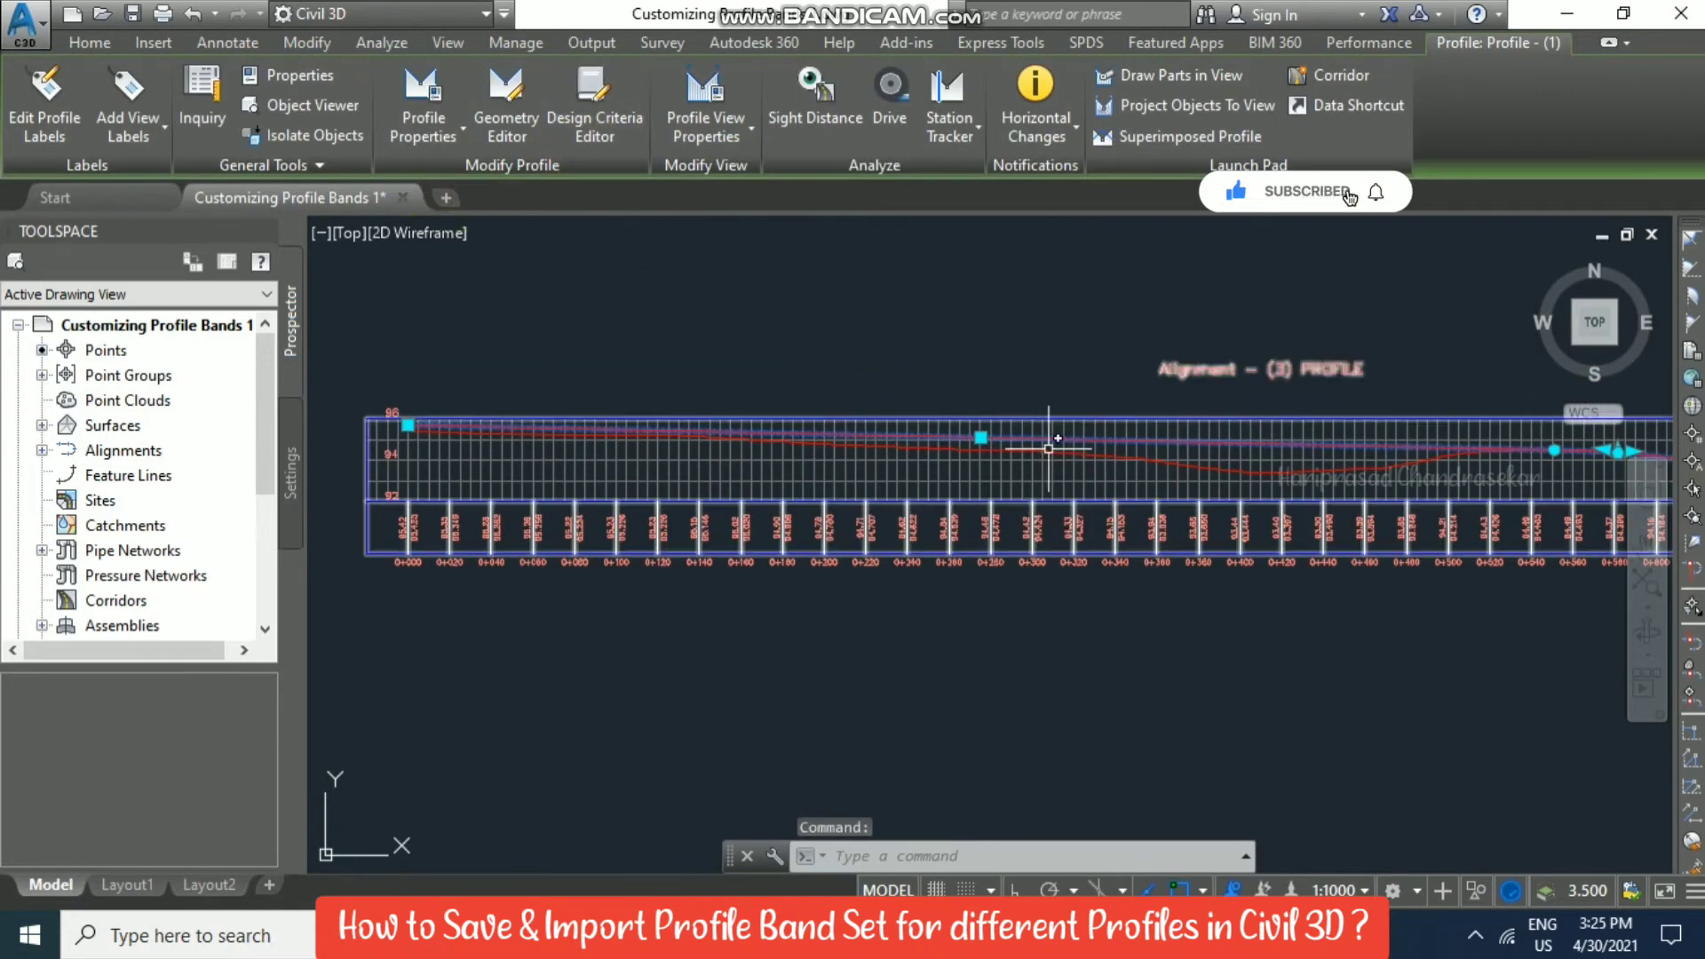
click(444, 135)
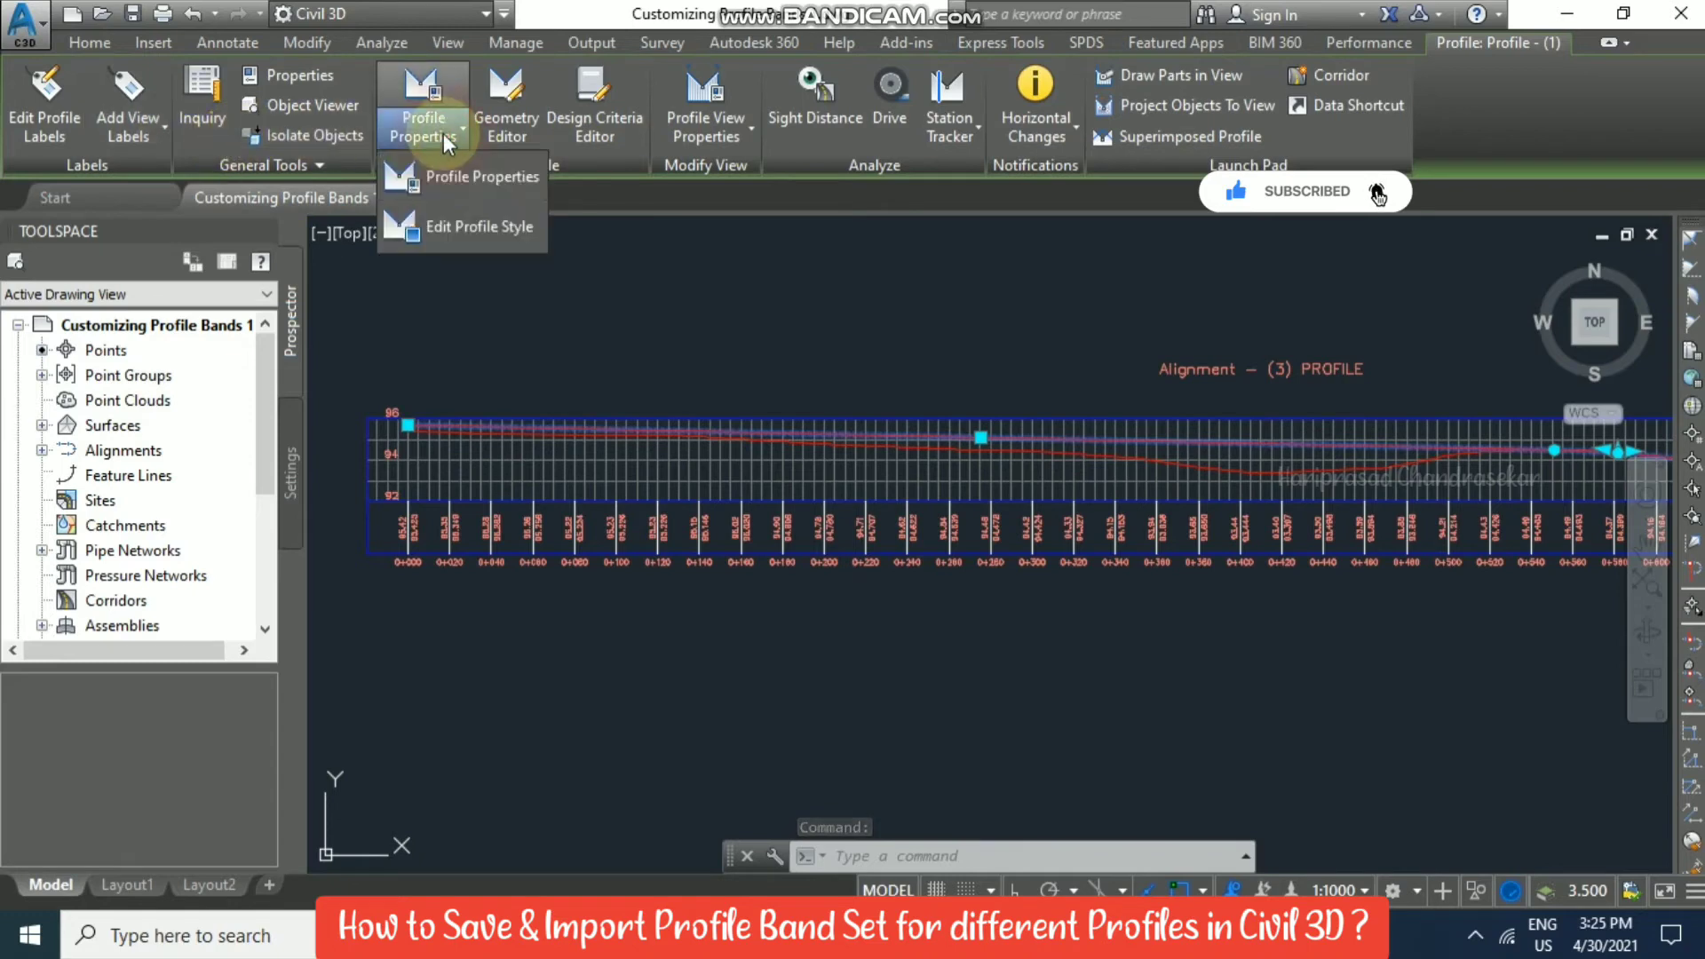
click(488, 185)
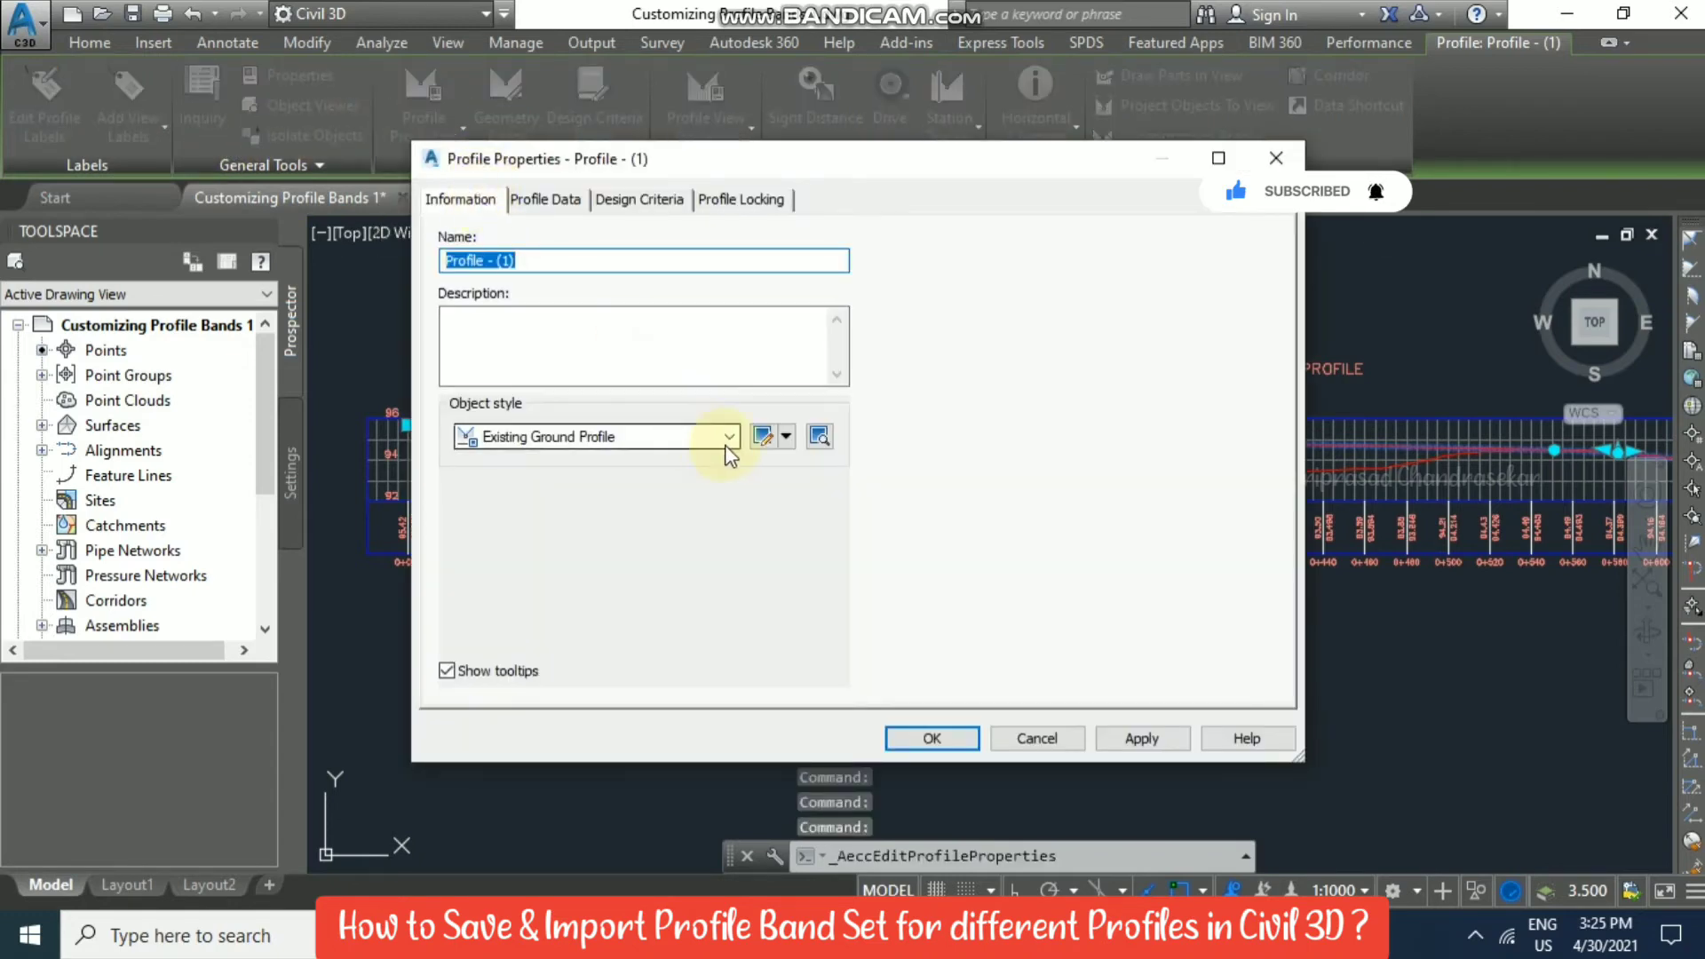
click(728, 437)
click(560, 484)
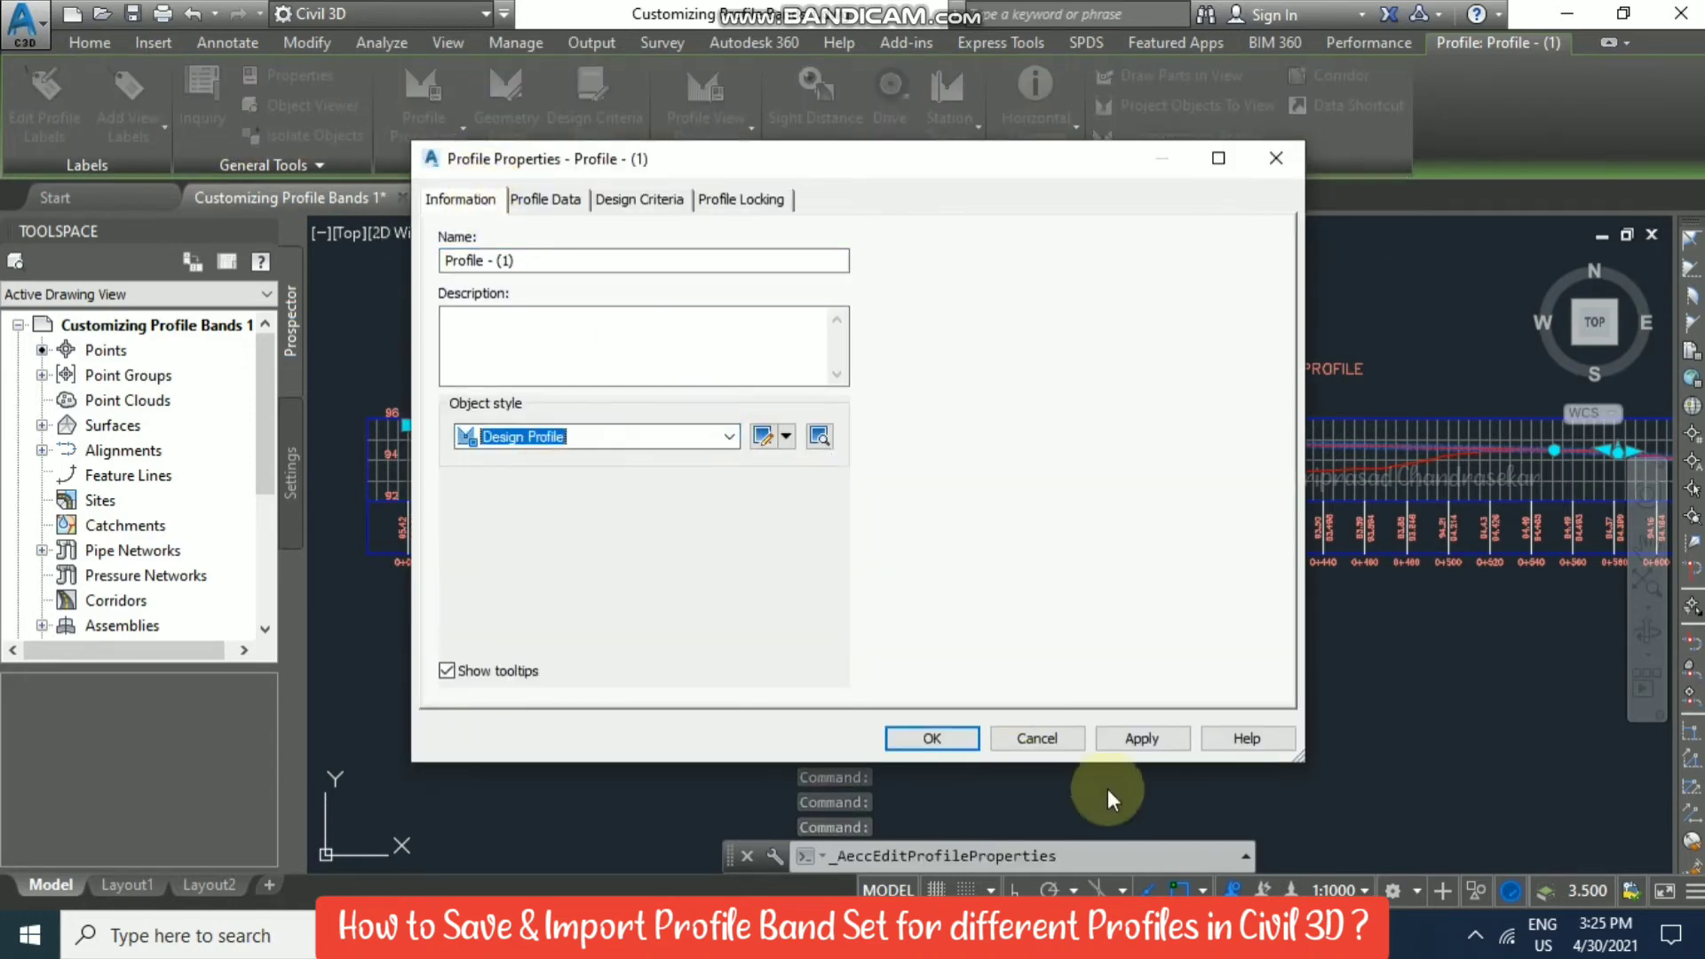
click(946, 727)
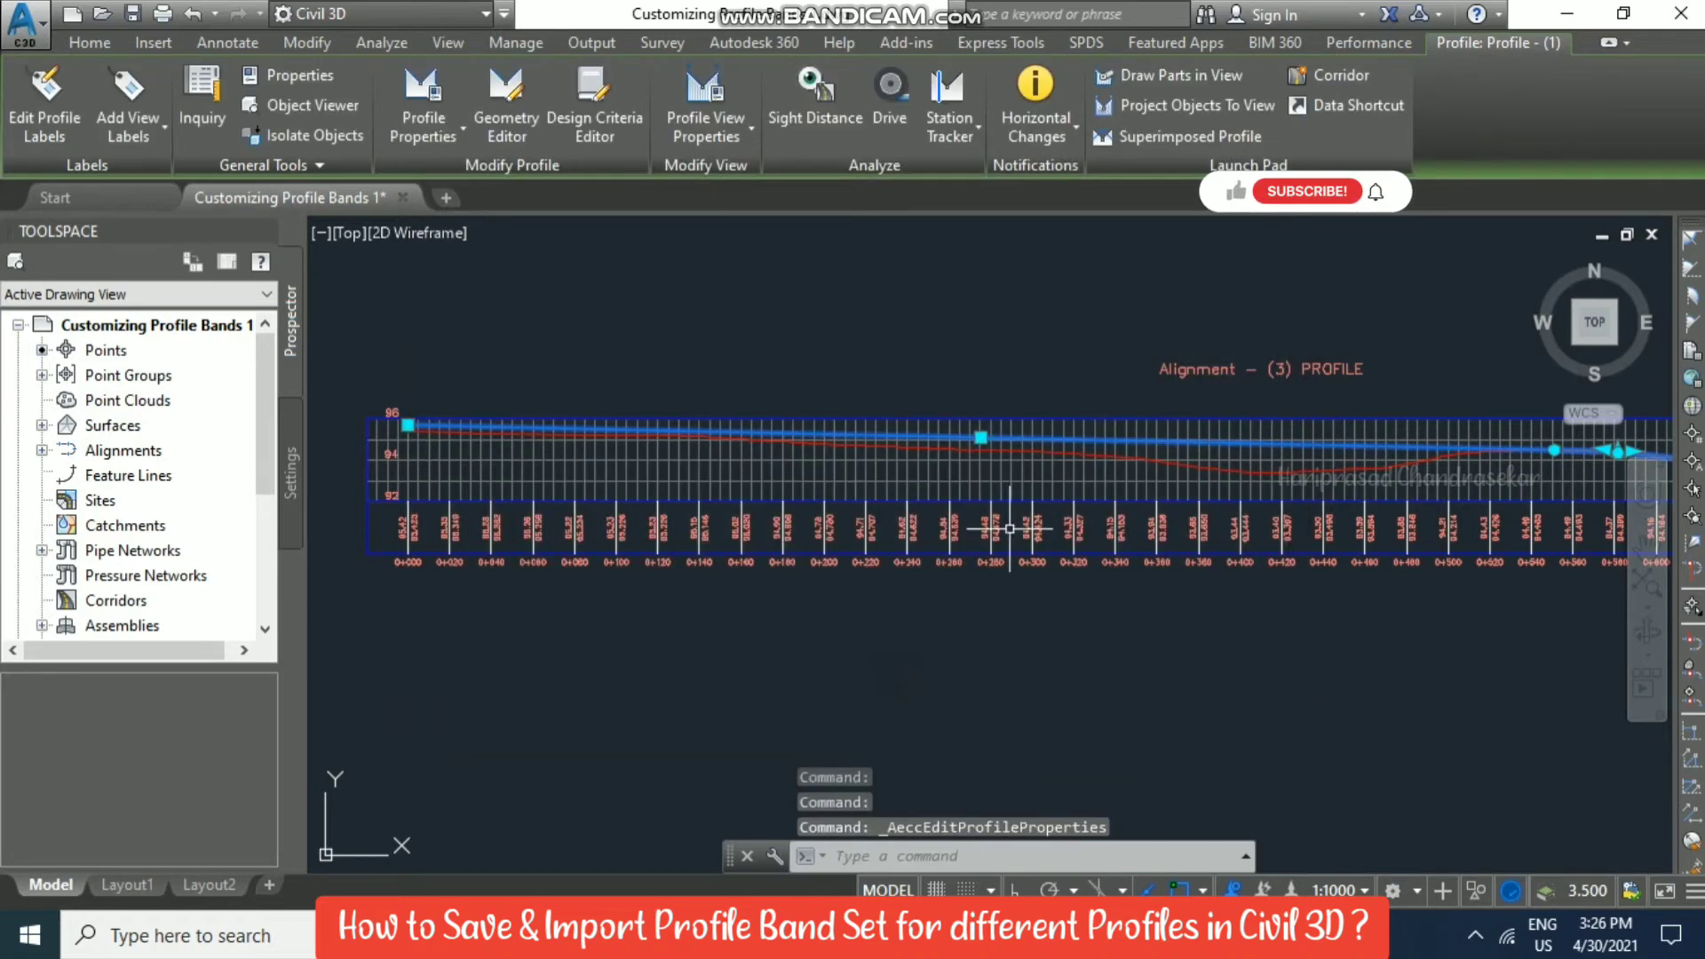
key(Escape)
Add cut and fill hatch areas between the surface profile and Profile - (1) in the Alignment - (3) profile view.
scroll(1135, 456, up, 5)
scroll(983, 377, down, 2)
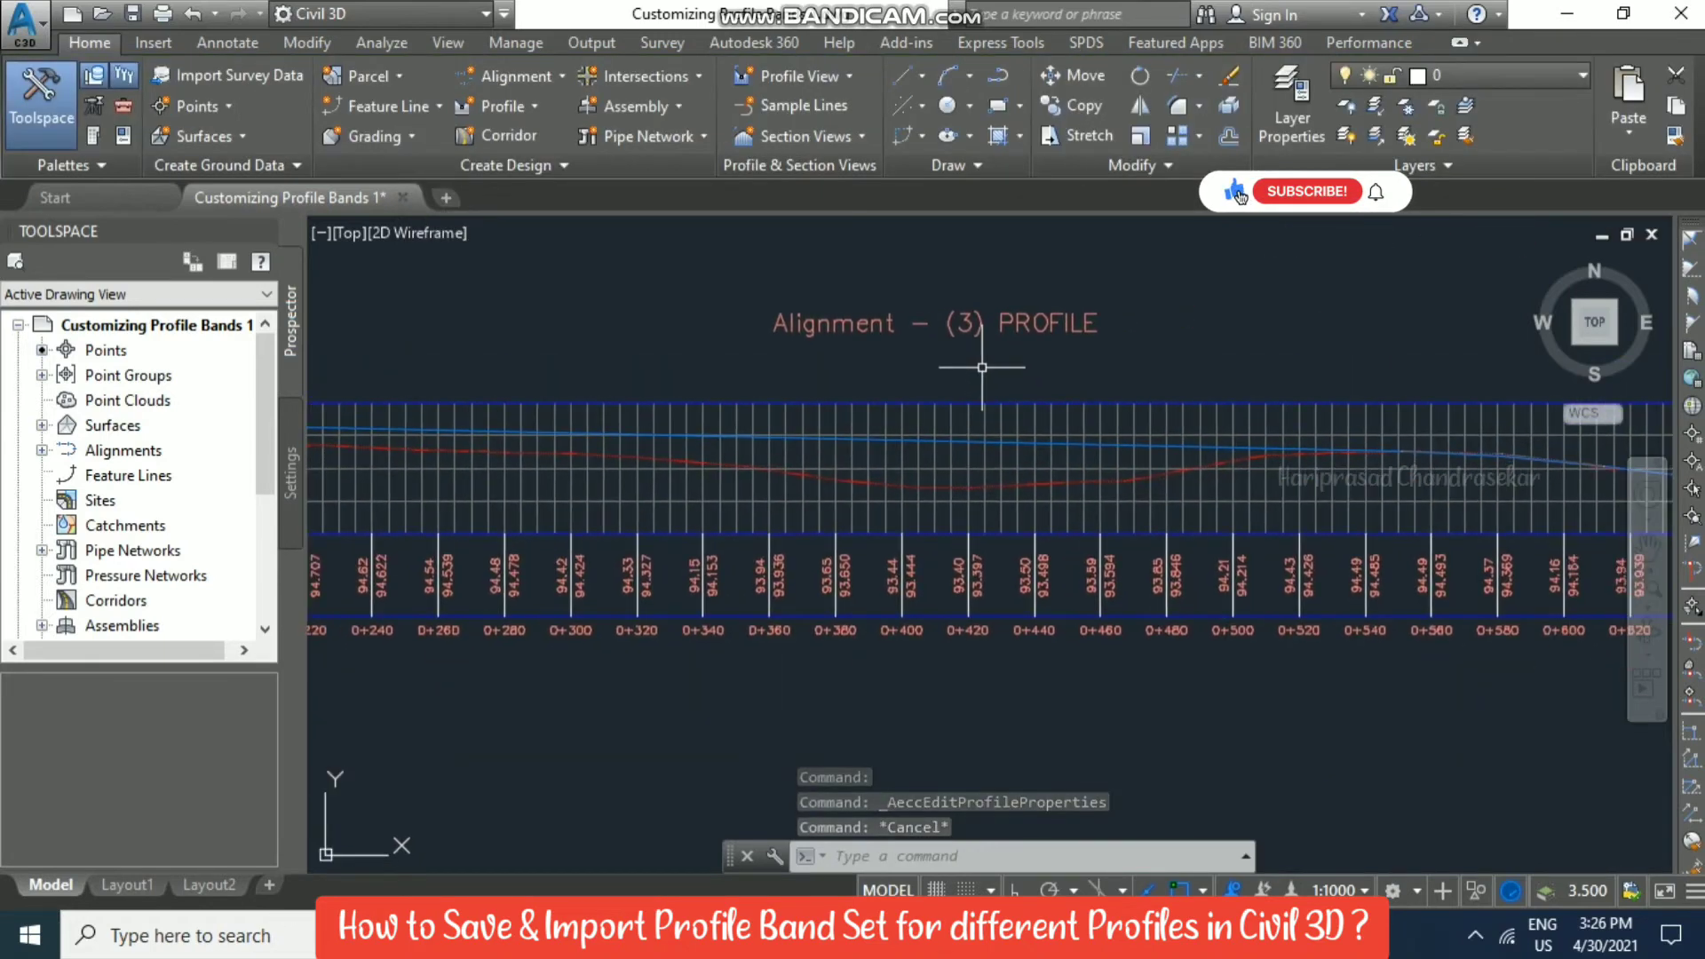
scroll(993, 366, down, 2)
scroll(782, 402, up, 2)
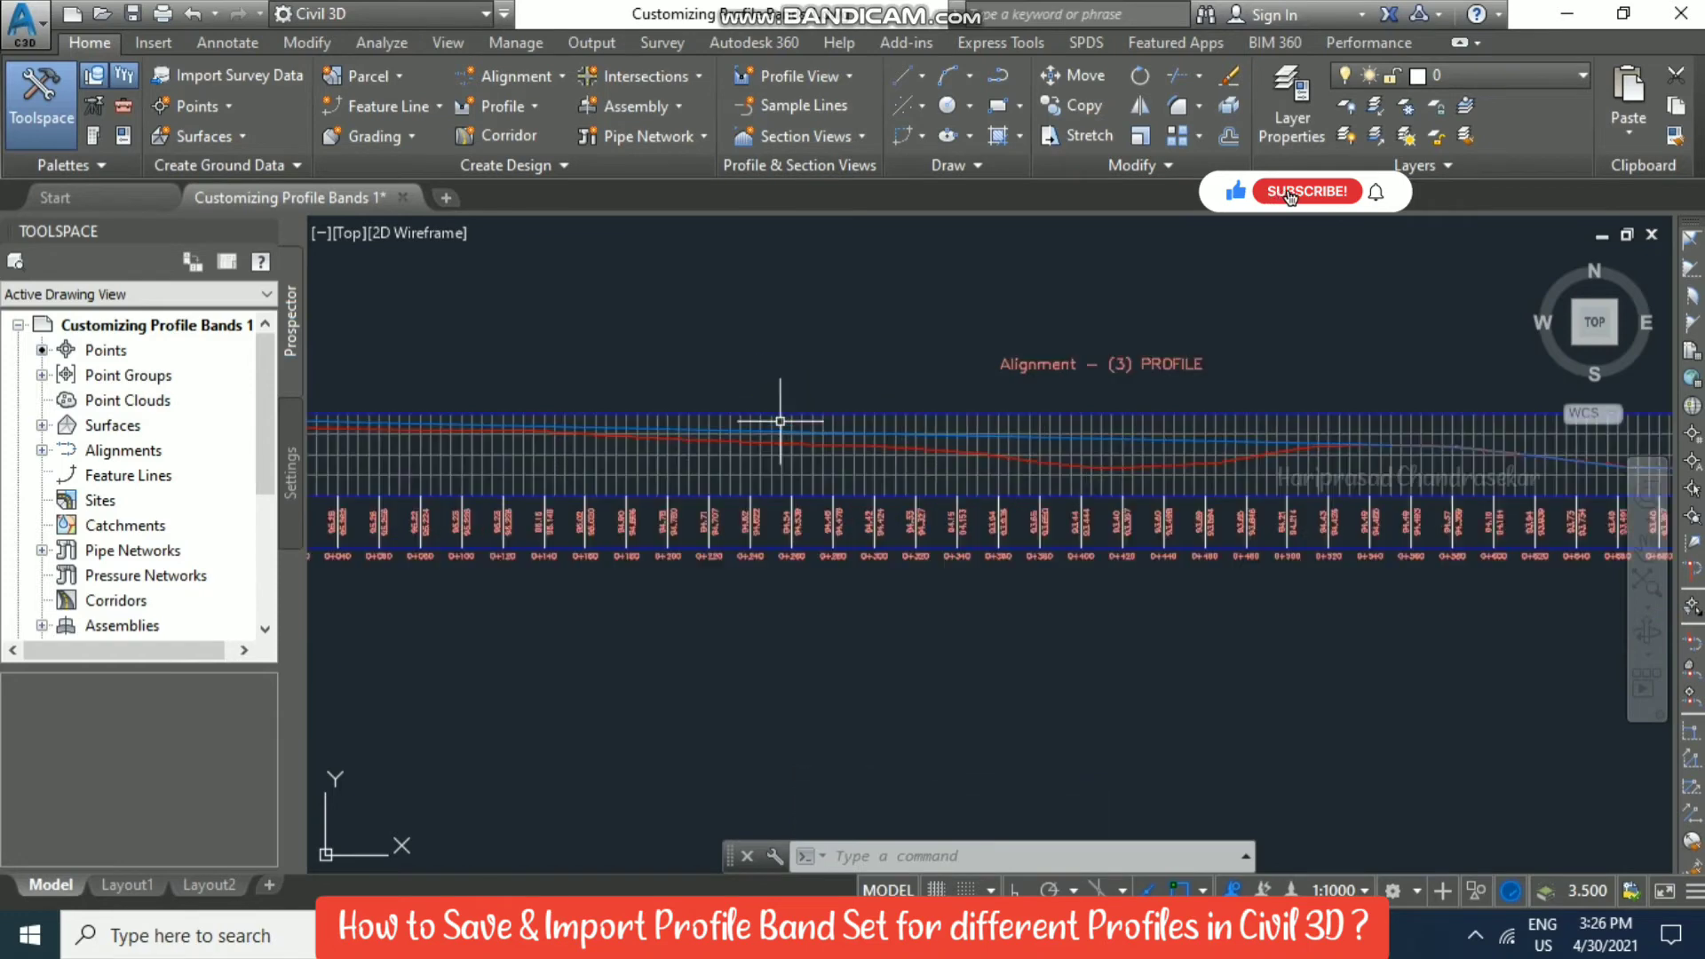
click(781, 399)
click(806, 403)
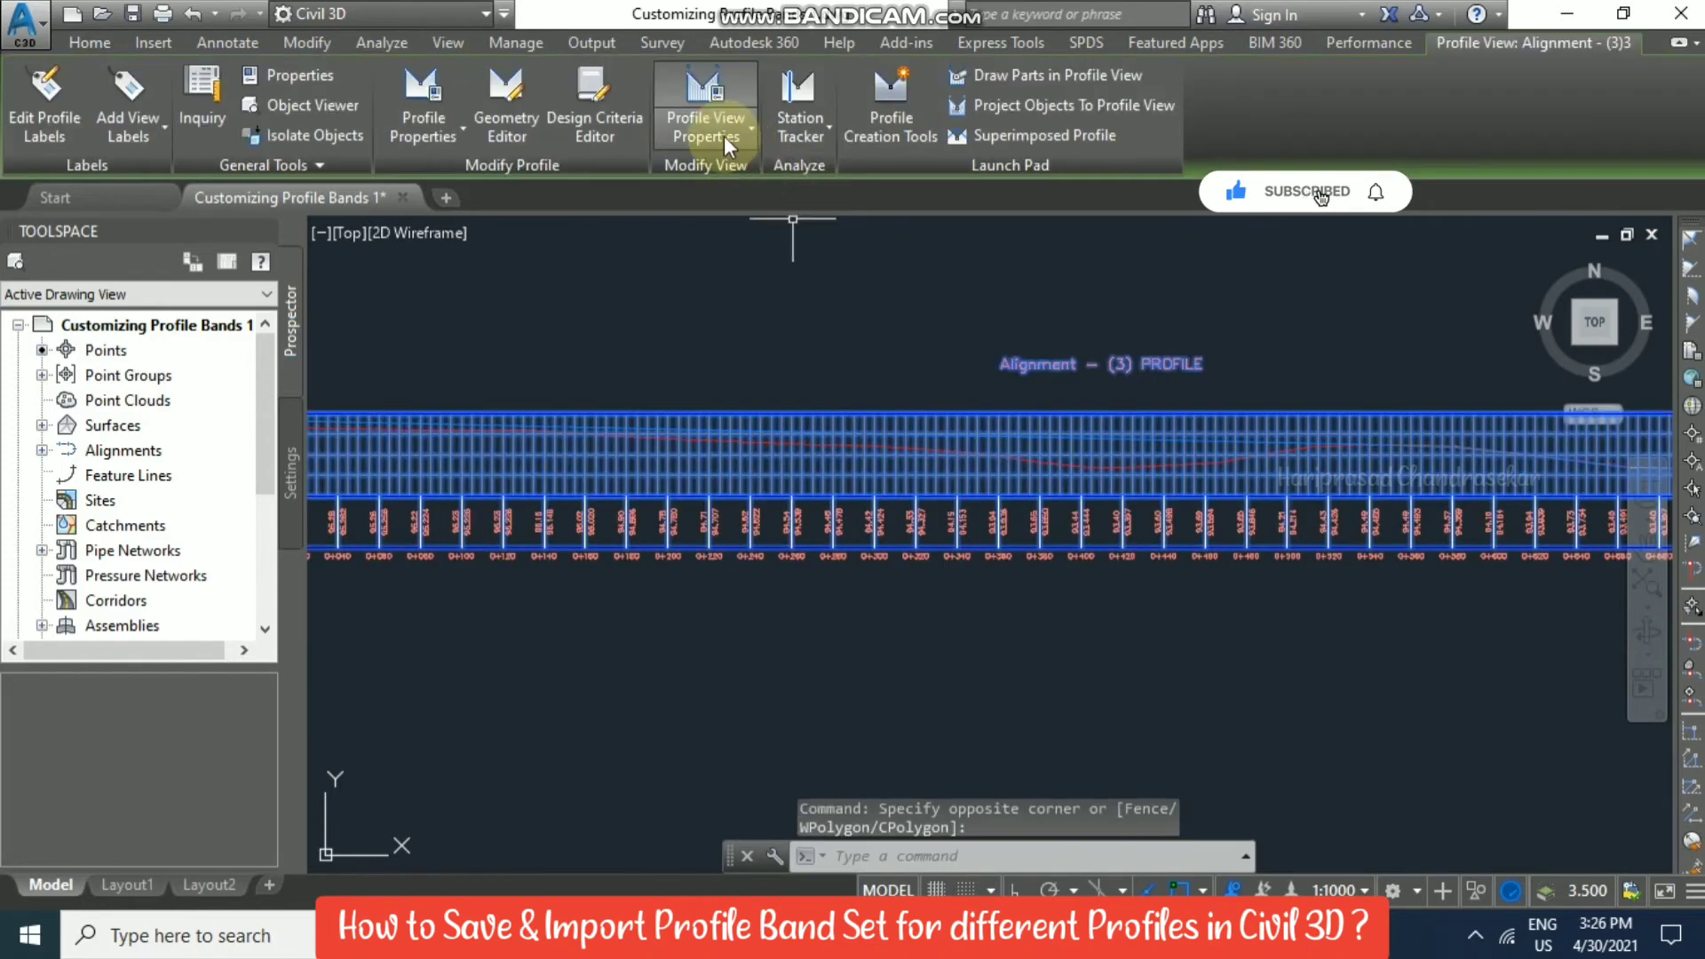
click(723, 136)
click(757, 176)
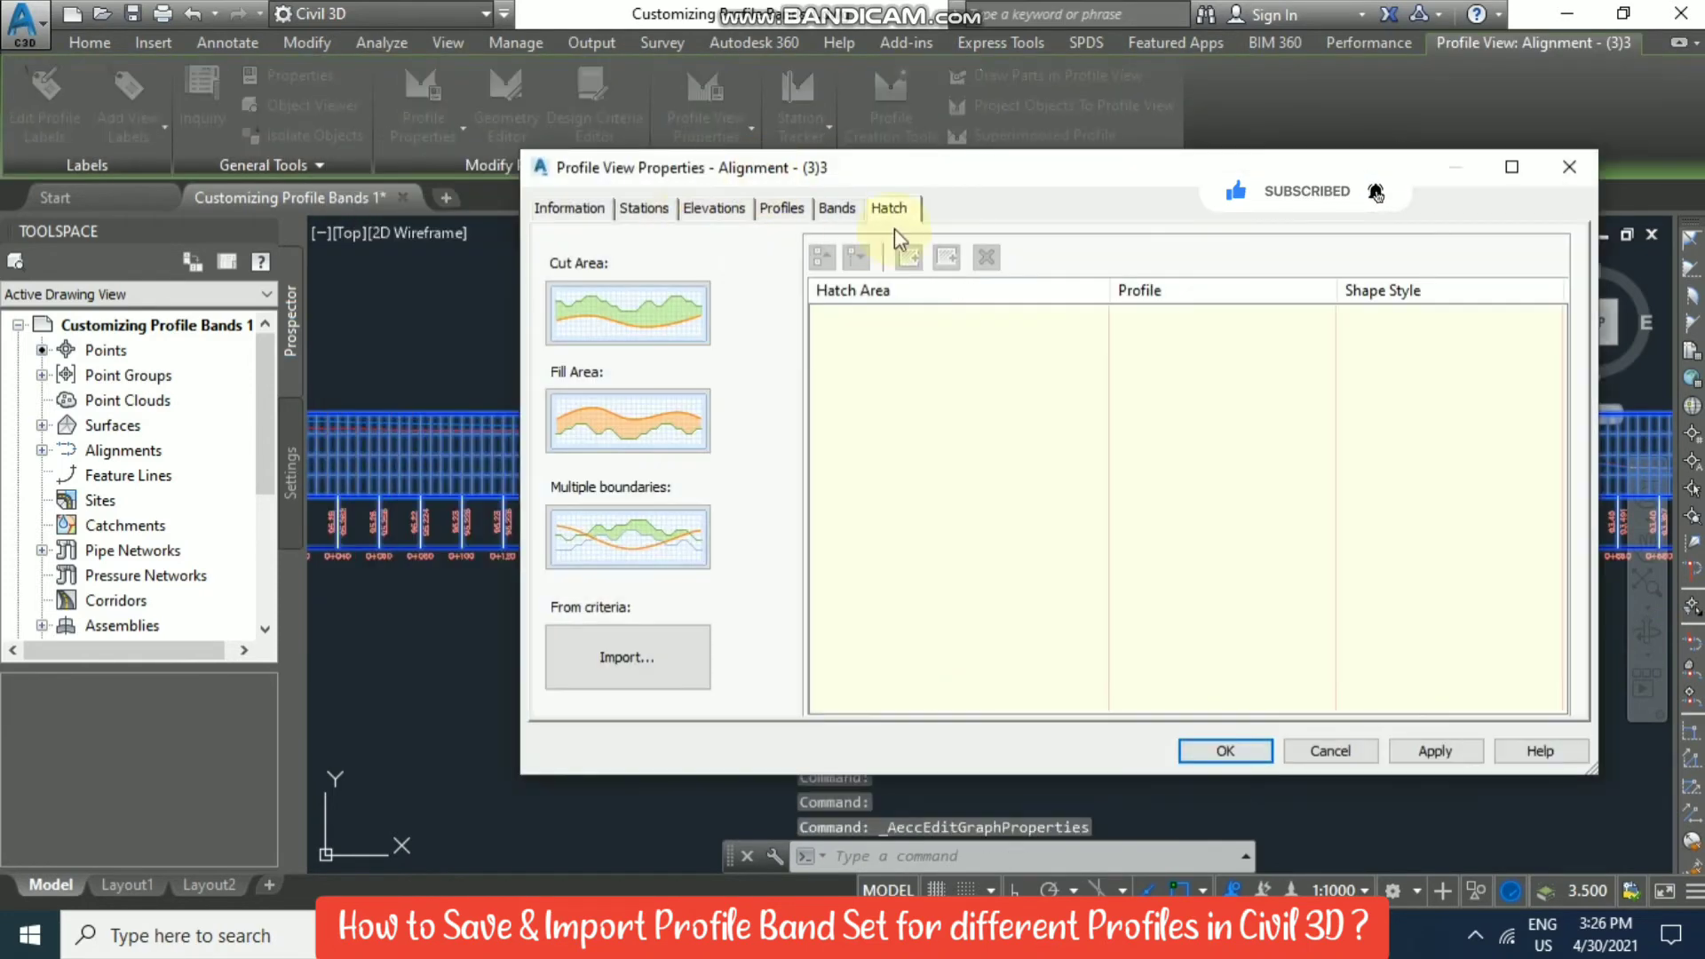
click(650, 313)
click(646, 425)
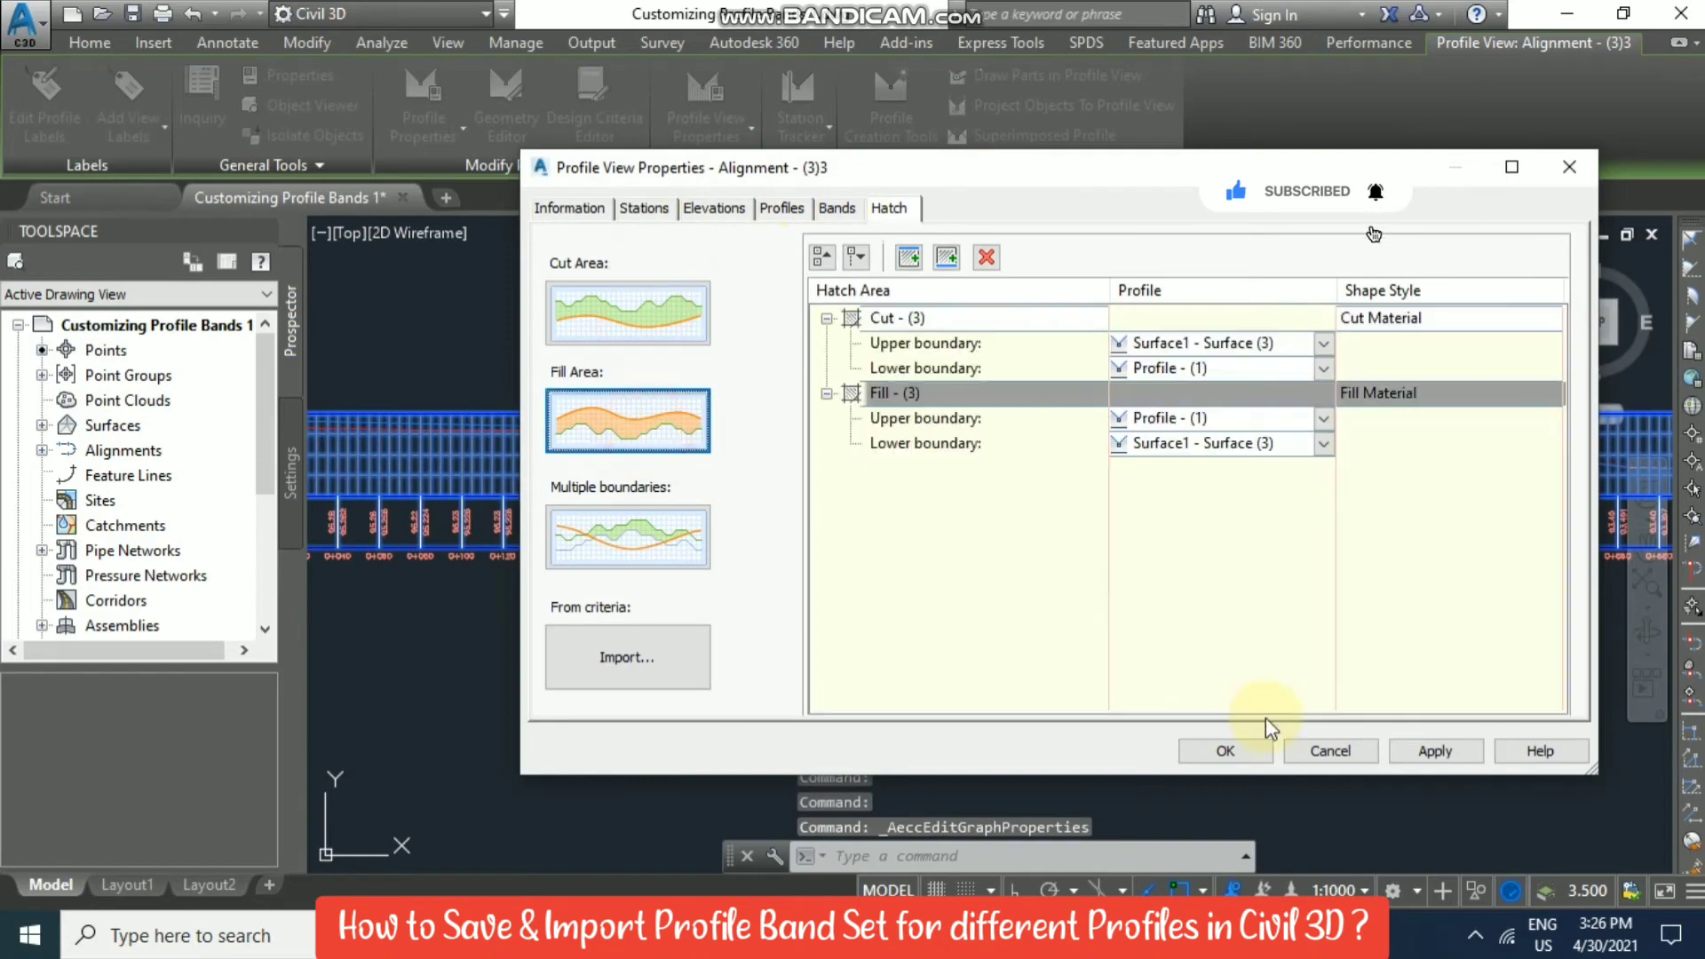
click(1230, 748)
key(Escape)
scroll(1128, 365, up, 5)
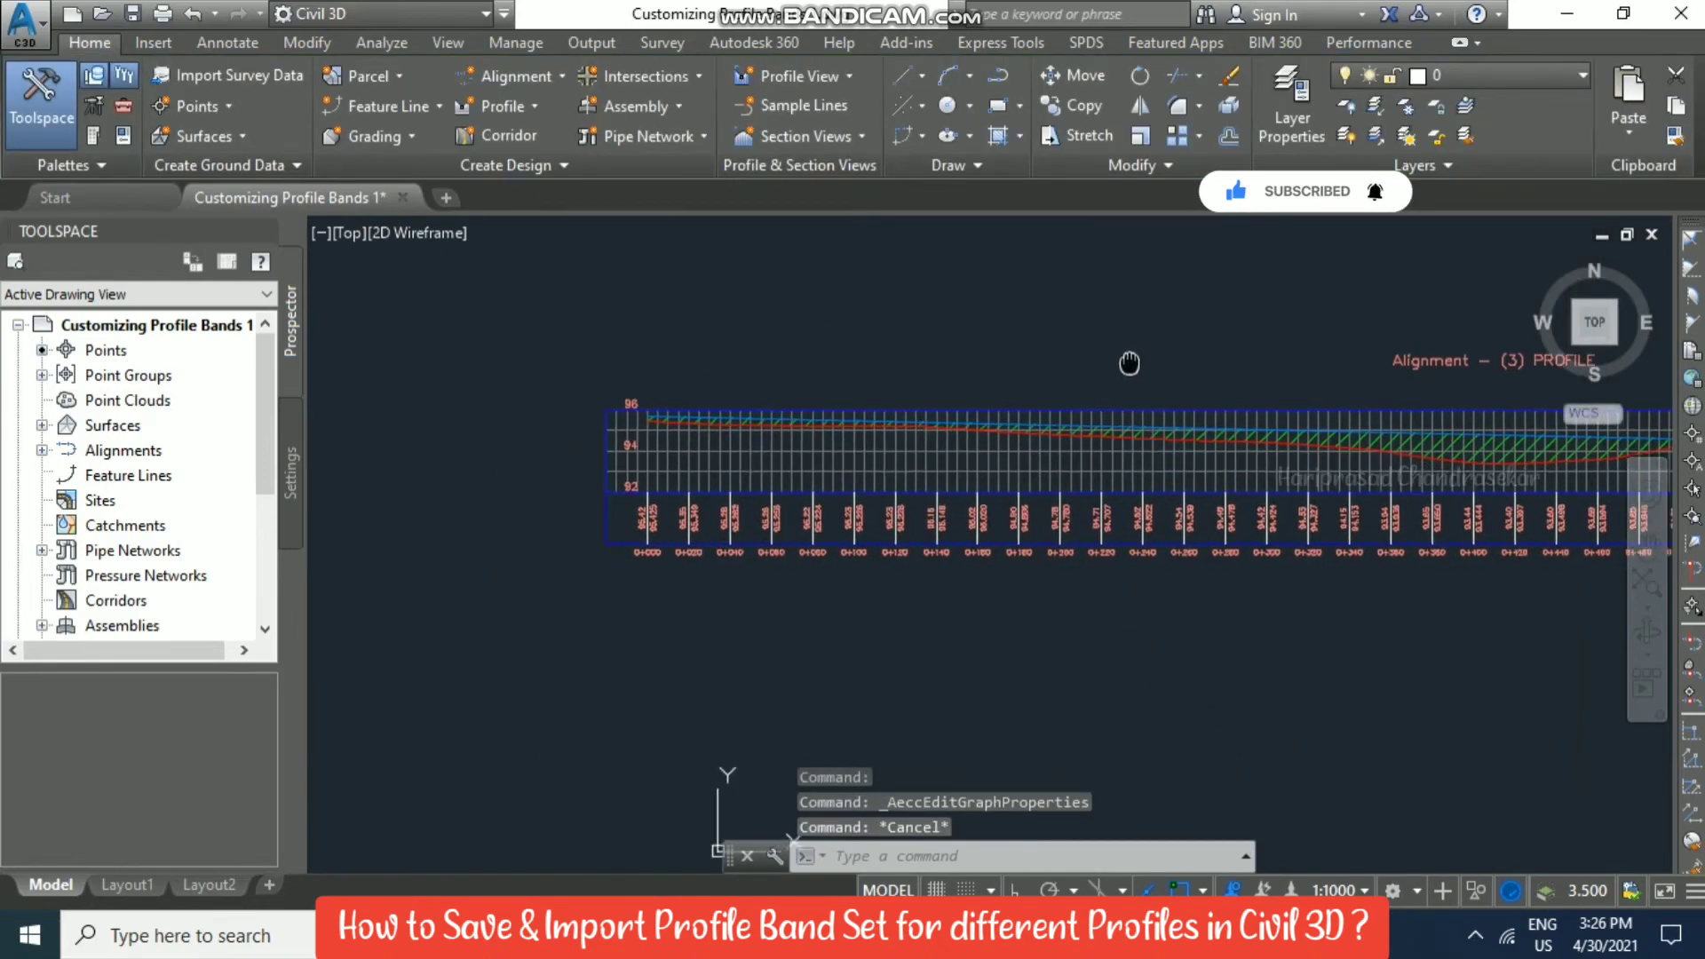
scroll(996, 459, down, 6)
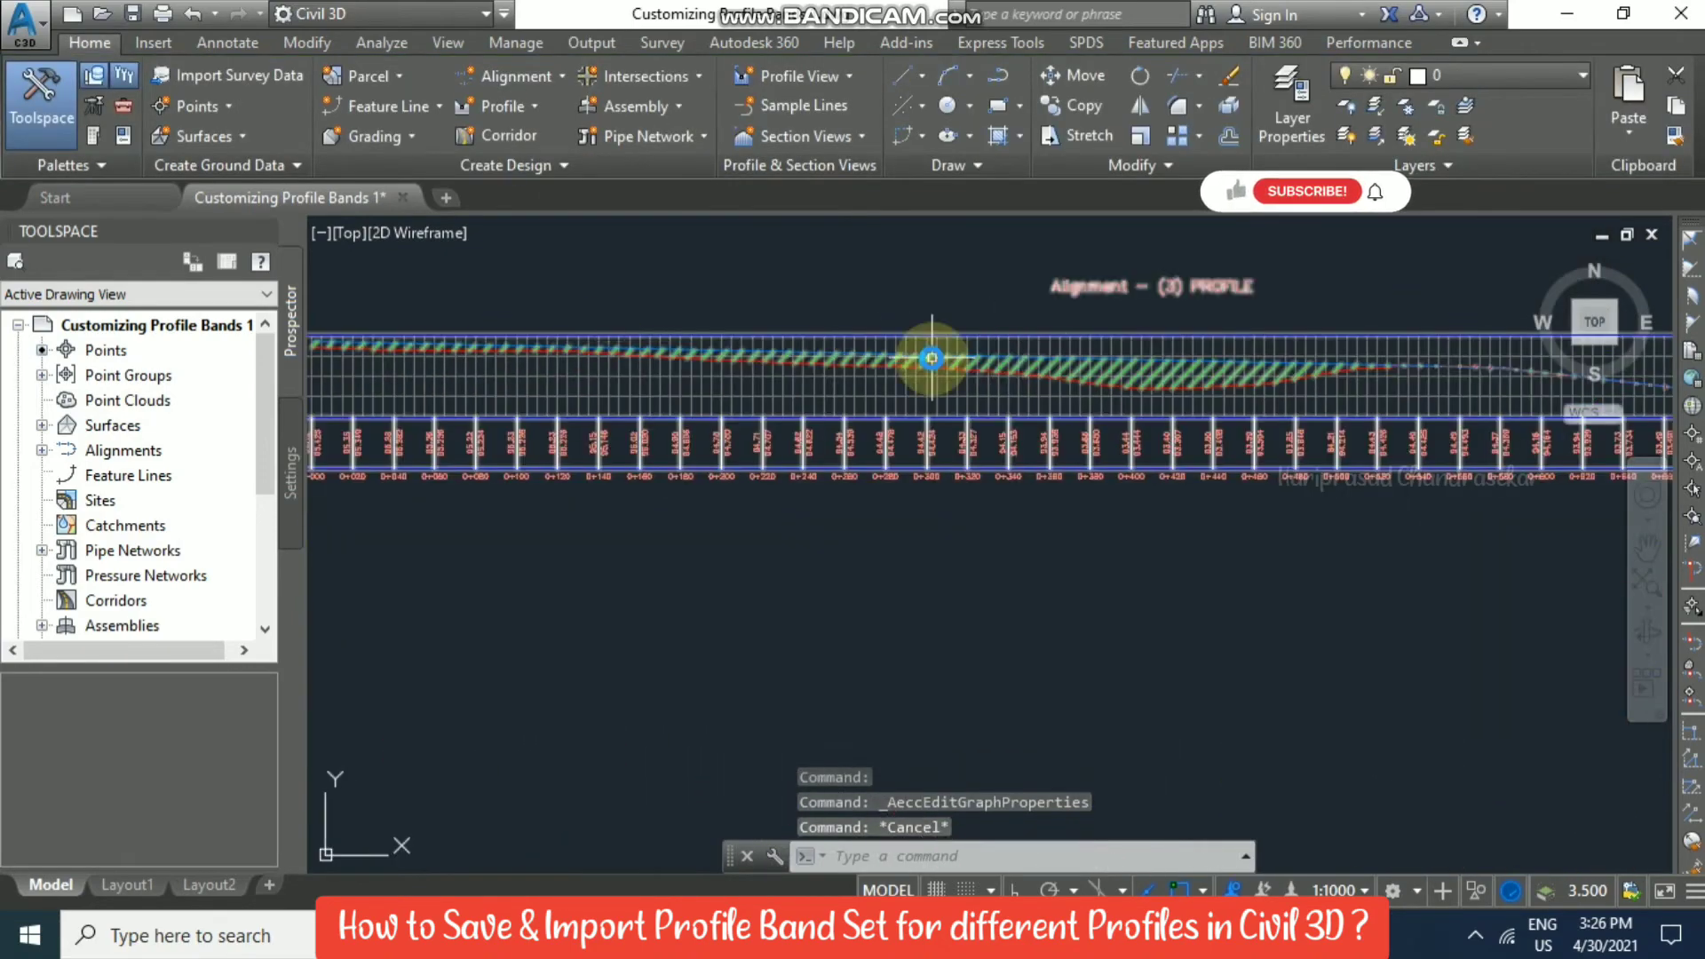
scroll(1053, 370, up, 8)
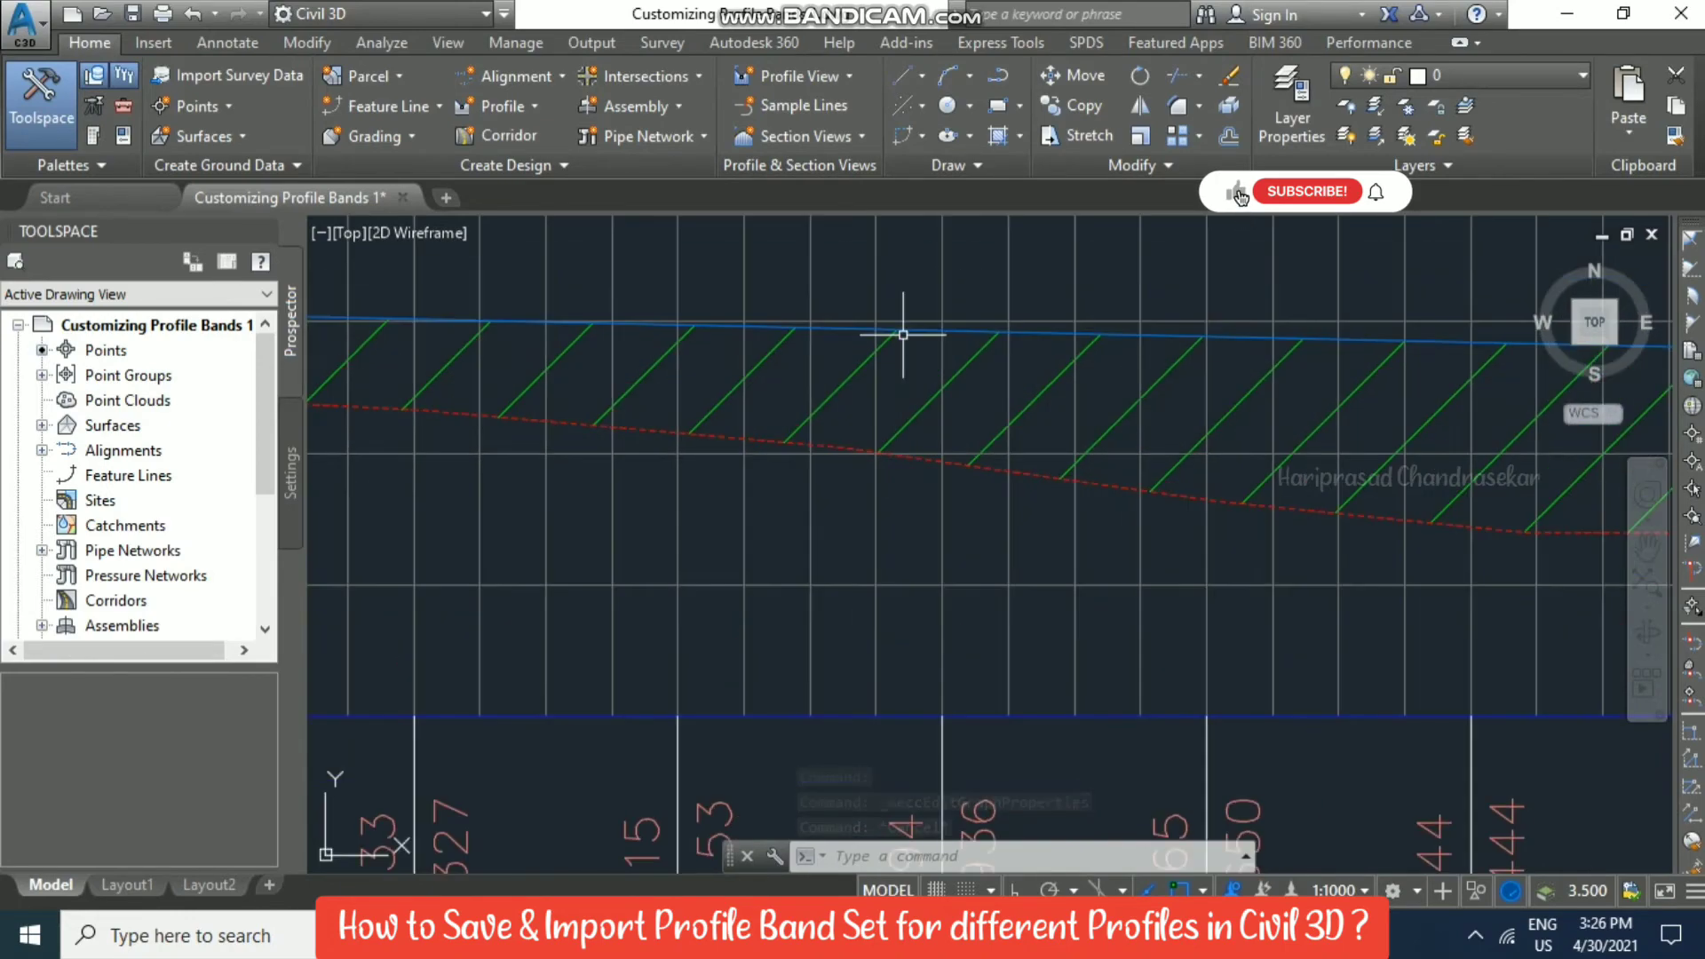
click(913, 330)
scroll(986, 343, down, 4)
key(Escape)
scroll(988, 347, down, 6)
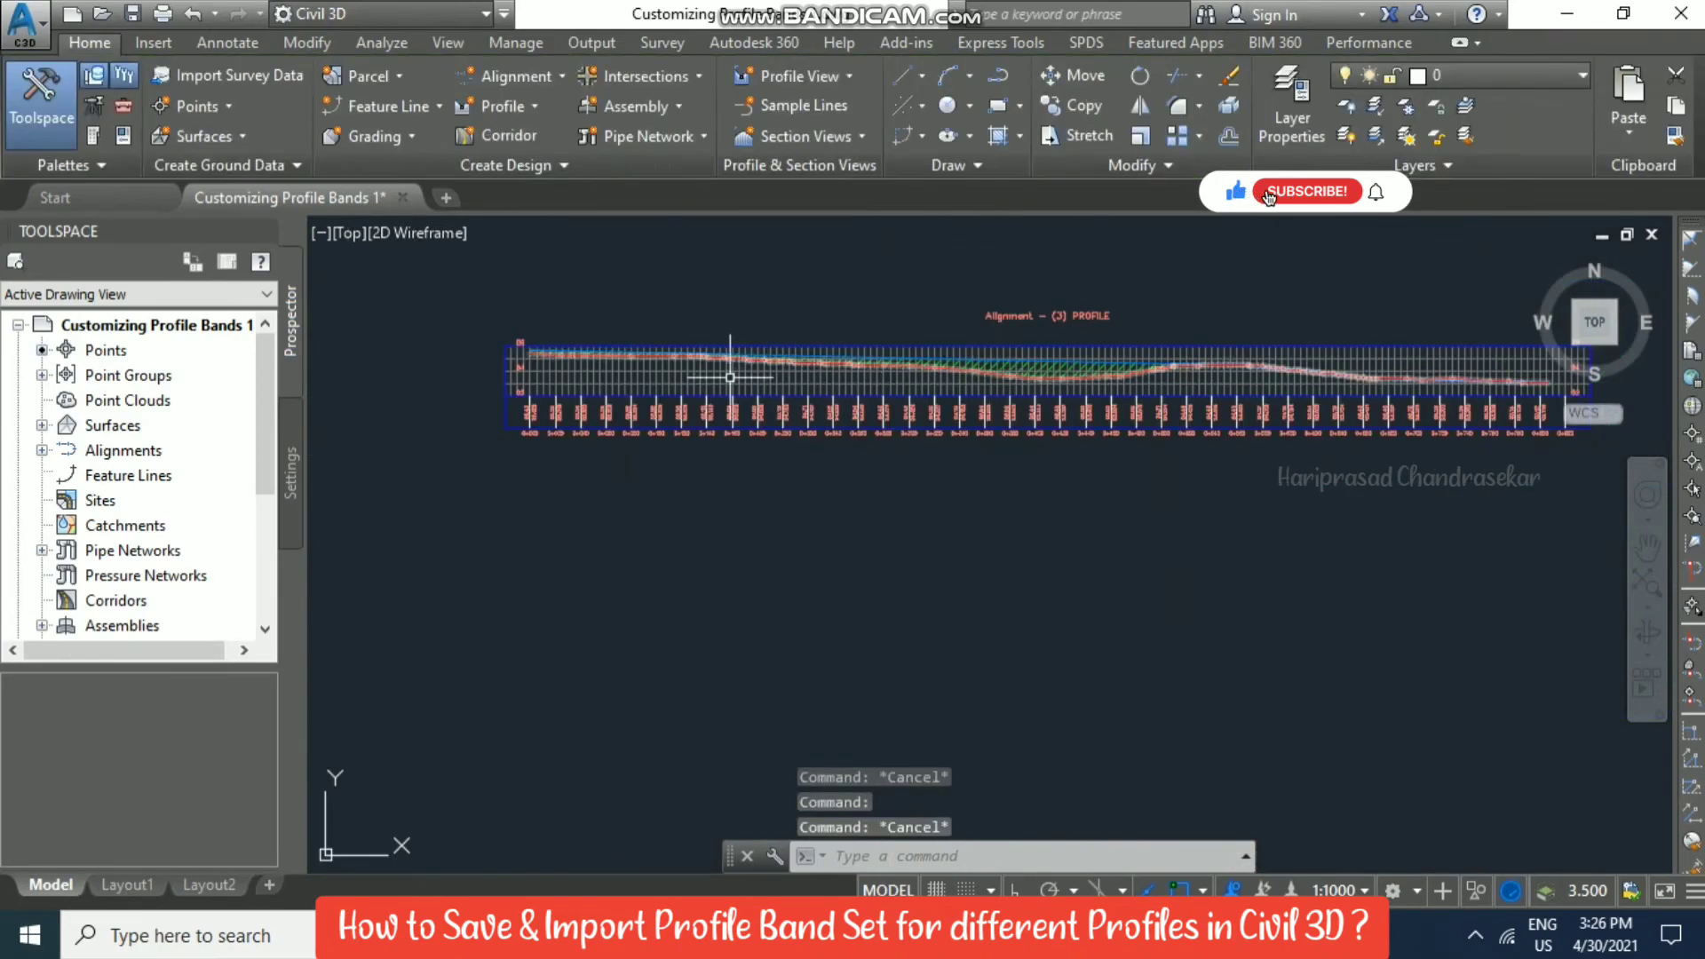
Import the saved band set Profile Band 1 into the bands of the Alignment - (3) profile view.
scroll(727, 369, up, 2)
middle_drag(727, 369, 990, 424)
scroll(775, 479, up, 2)
click(711, 424)
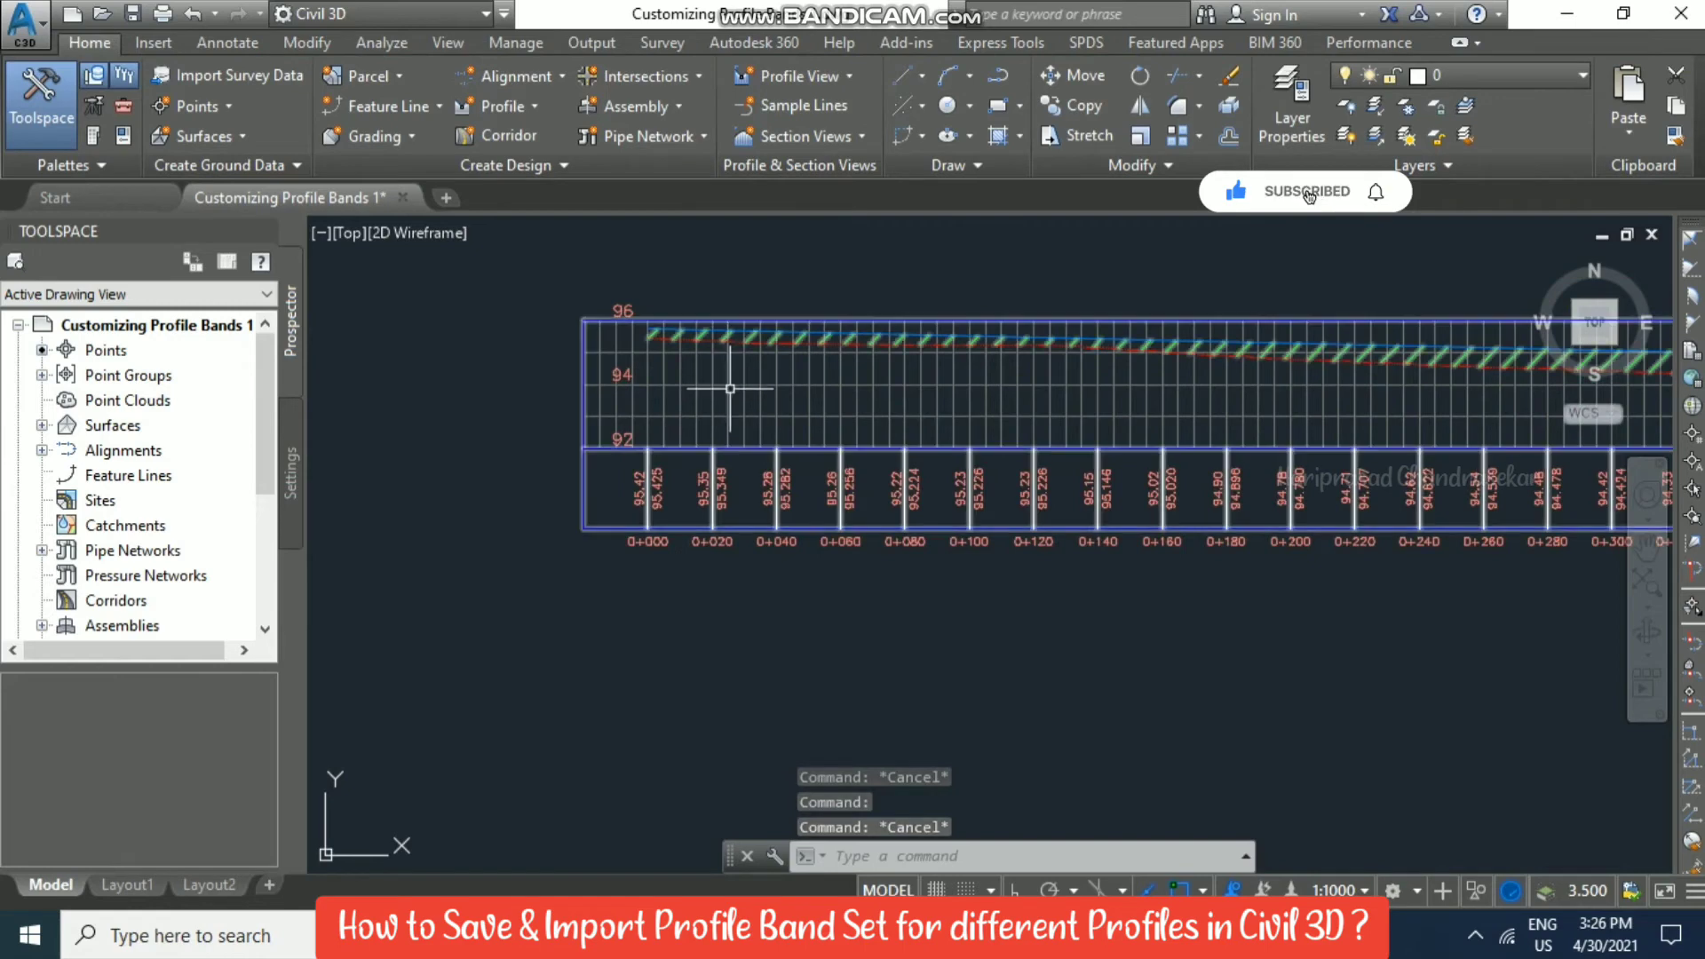
click(718, 126)
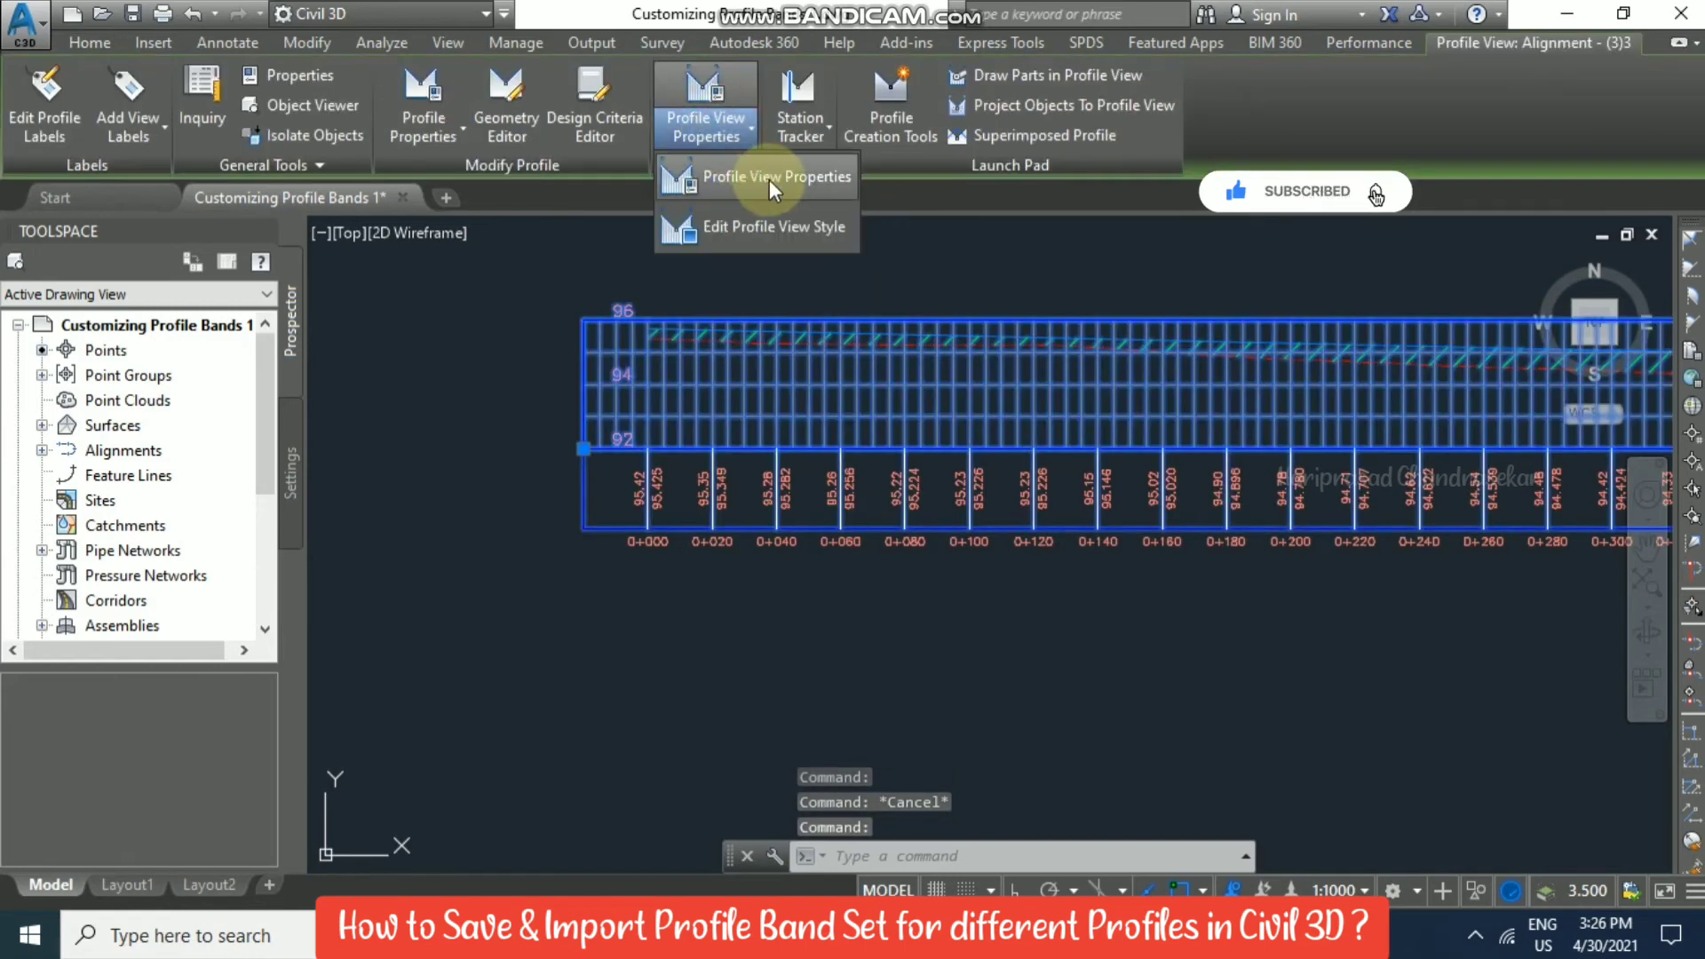
click(770, 179)
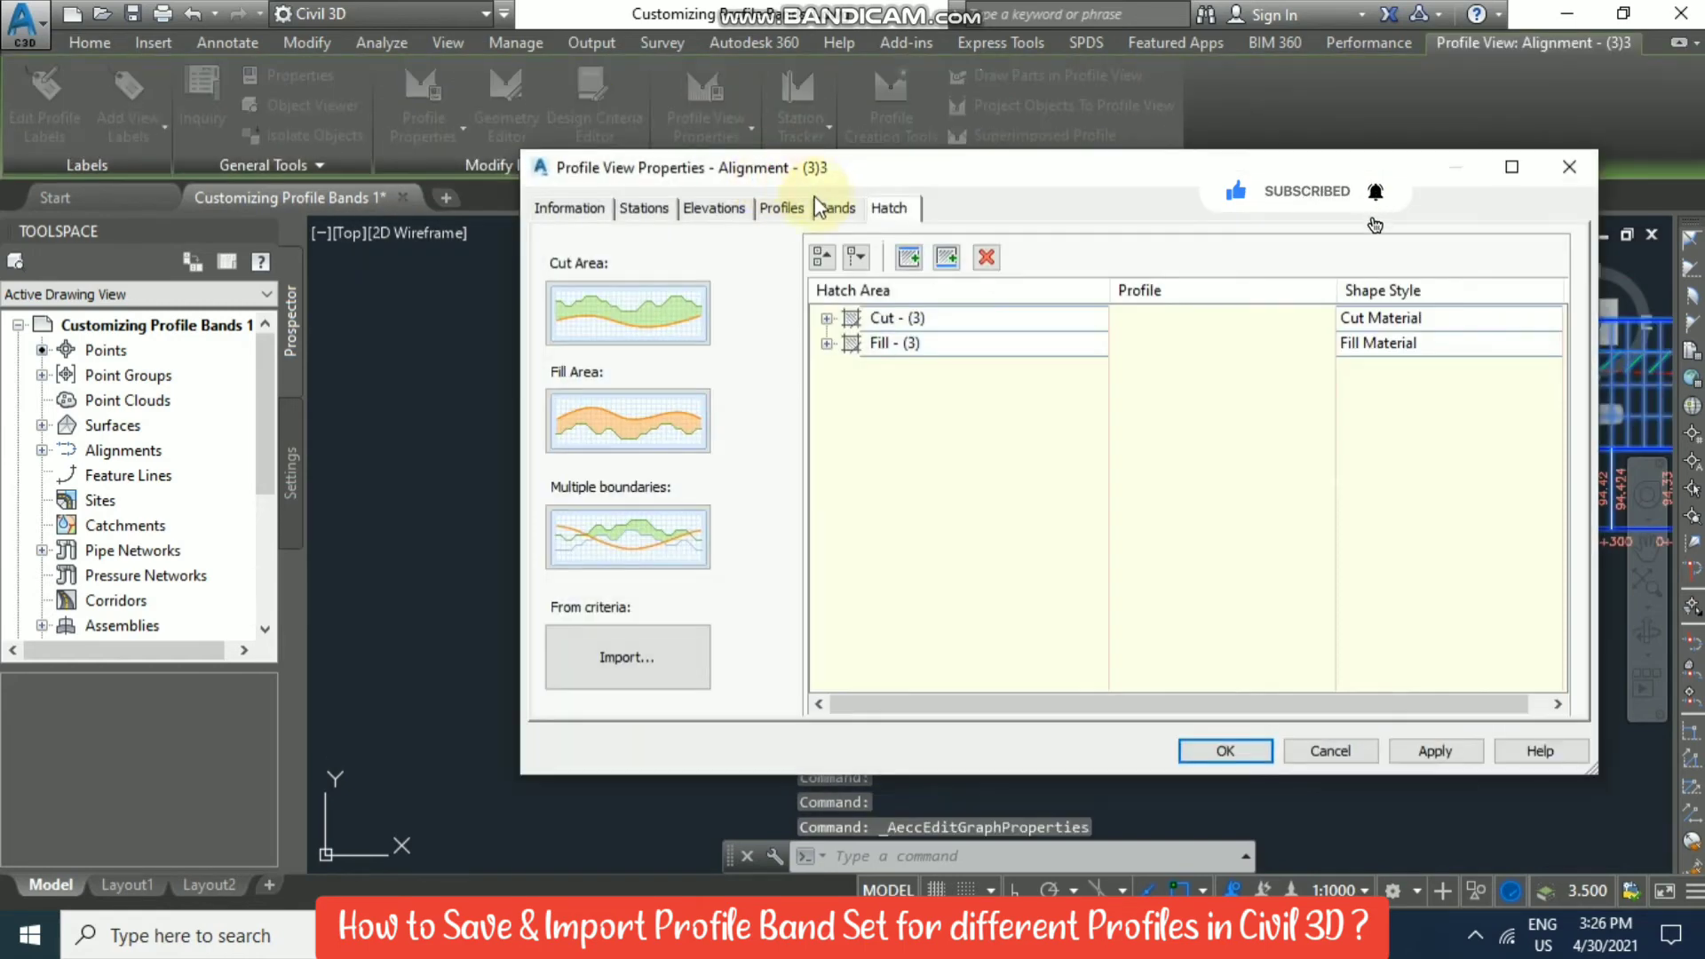
click(808, 206)
click(849, 210)
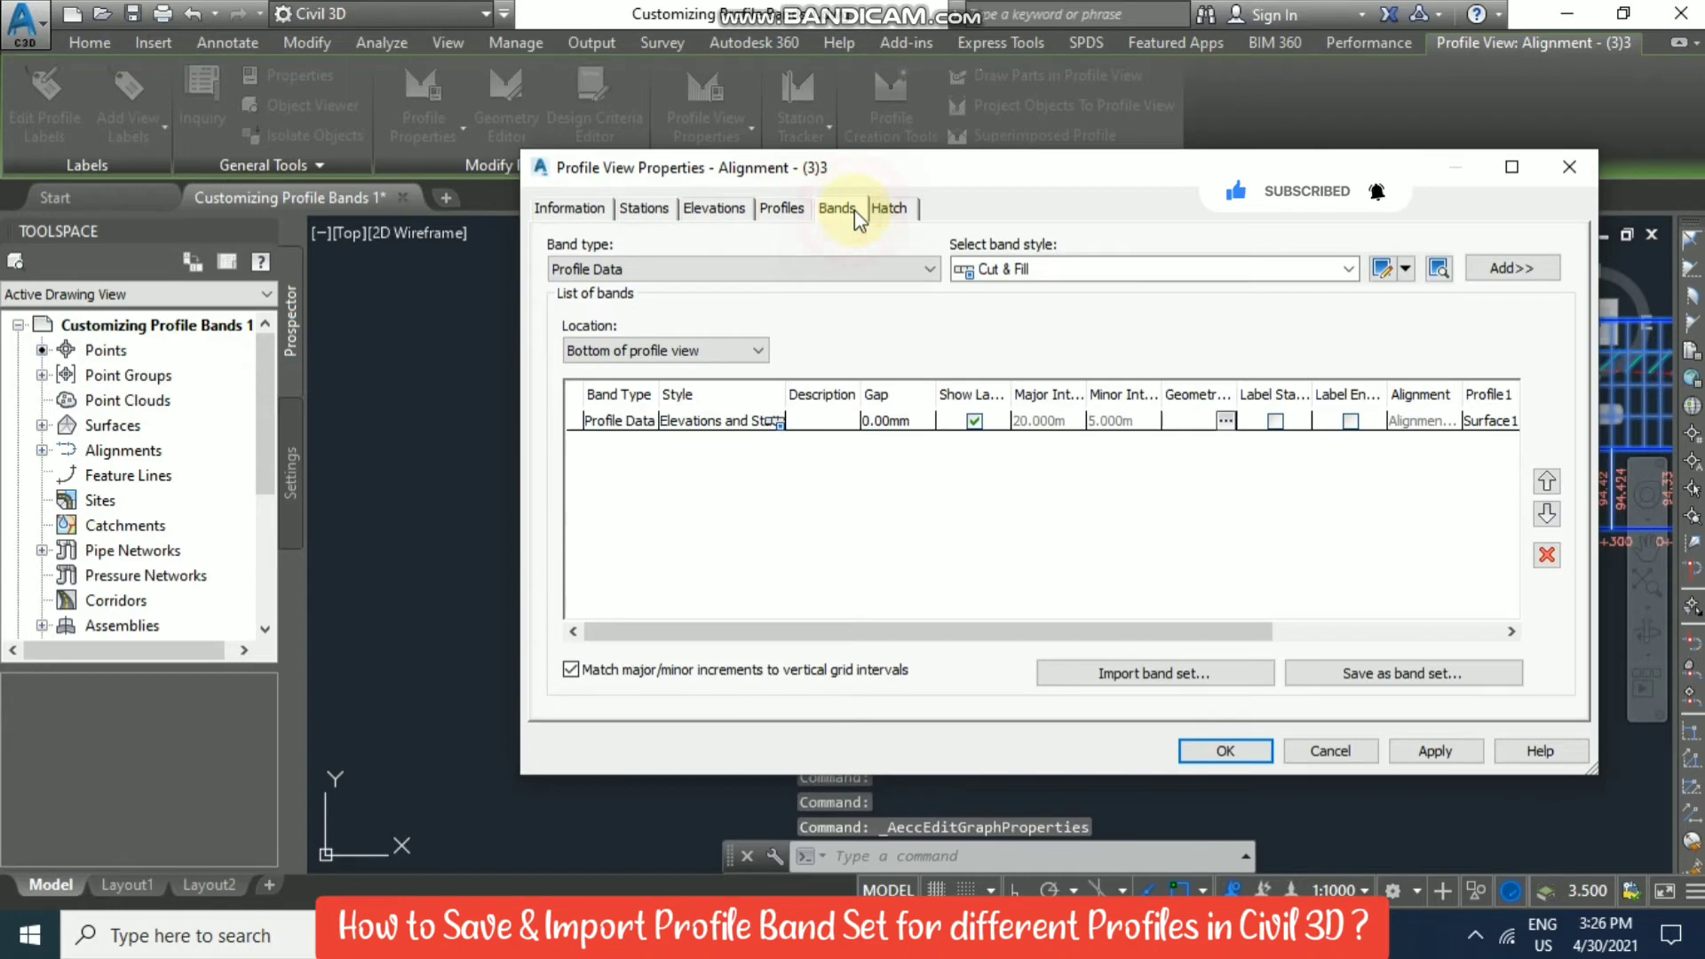
click(1184, 673)
click(905, 453)
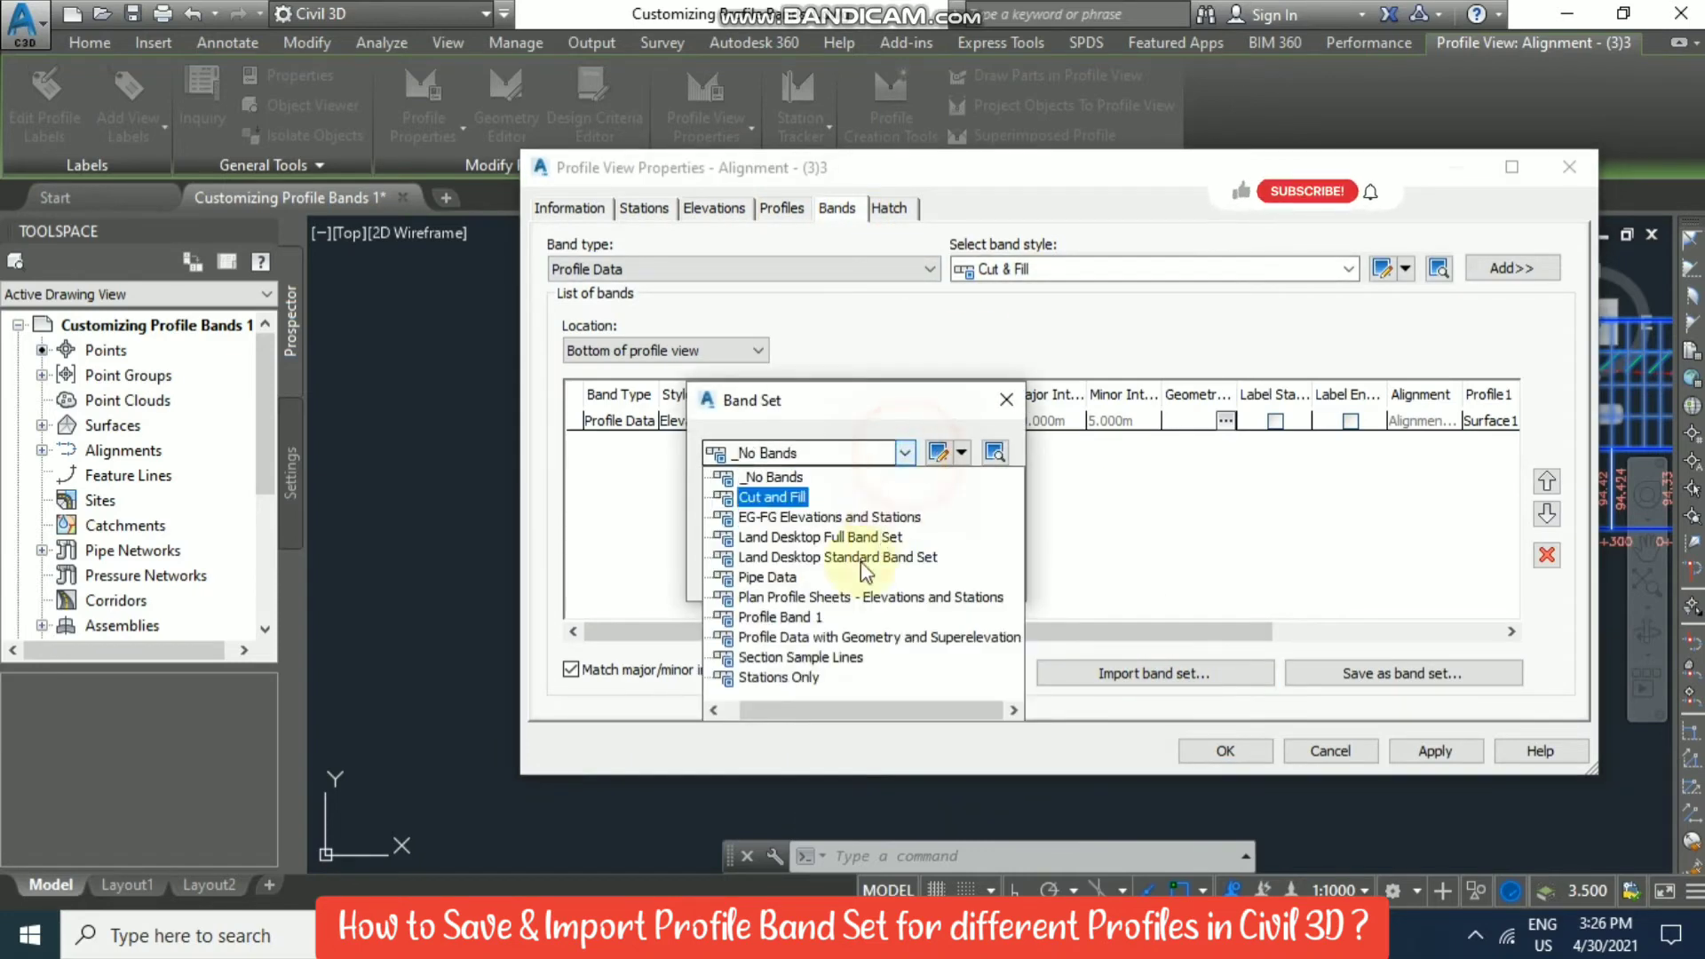
click(800, 617)
click(751, 573)
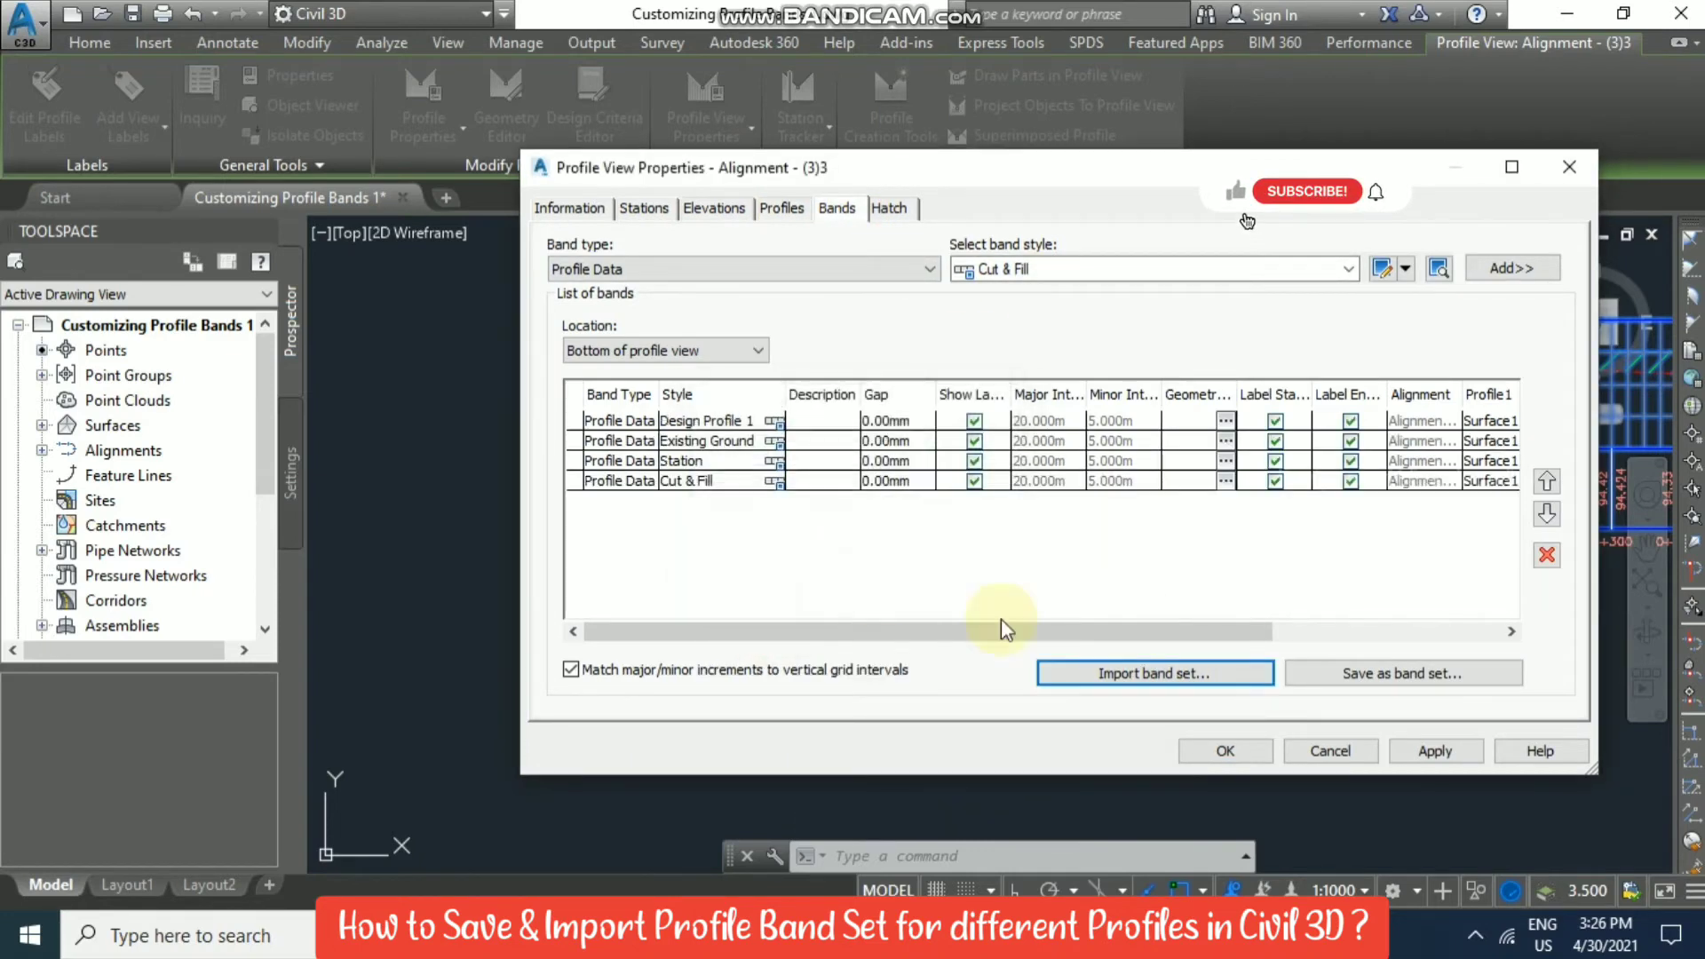
drag(1185, 632, 1461, 638)
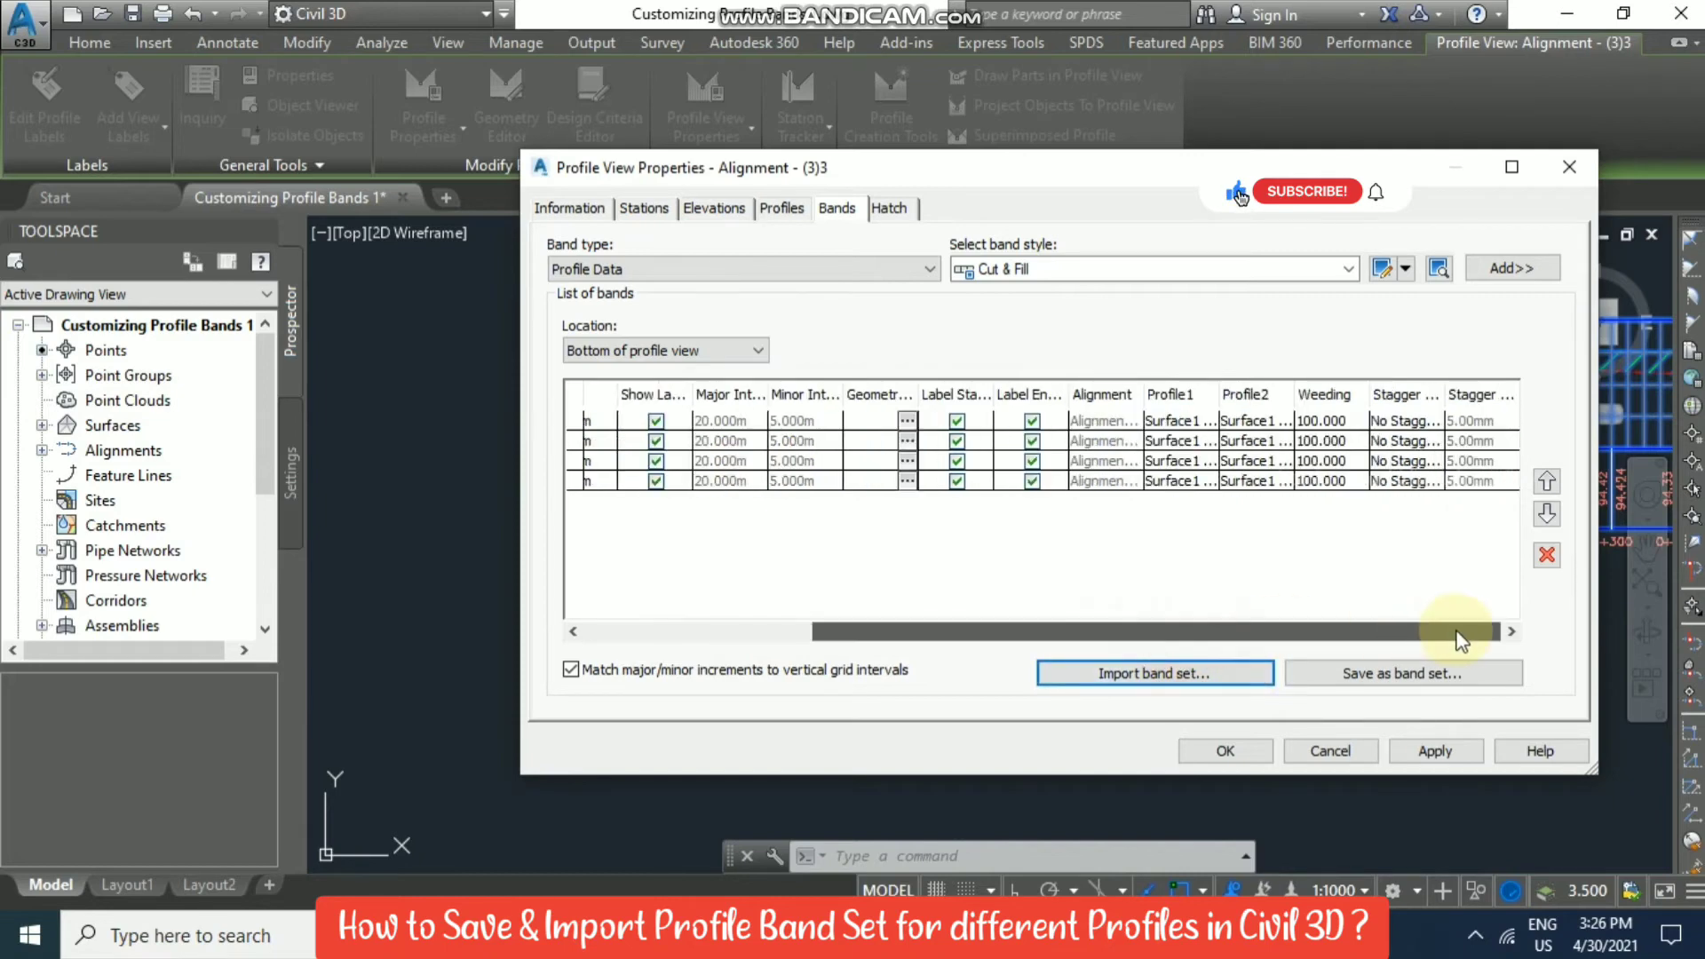
Set both Profile1 and Profile2 of the first band in the Alignment - (3) profile view to Profile - (1).
click(1181, 421)
click(1181, 423)
click(1179, 463)
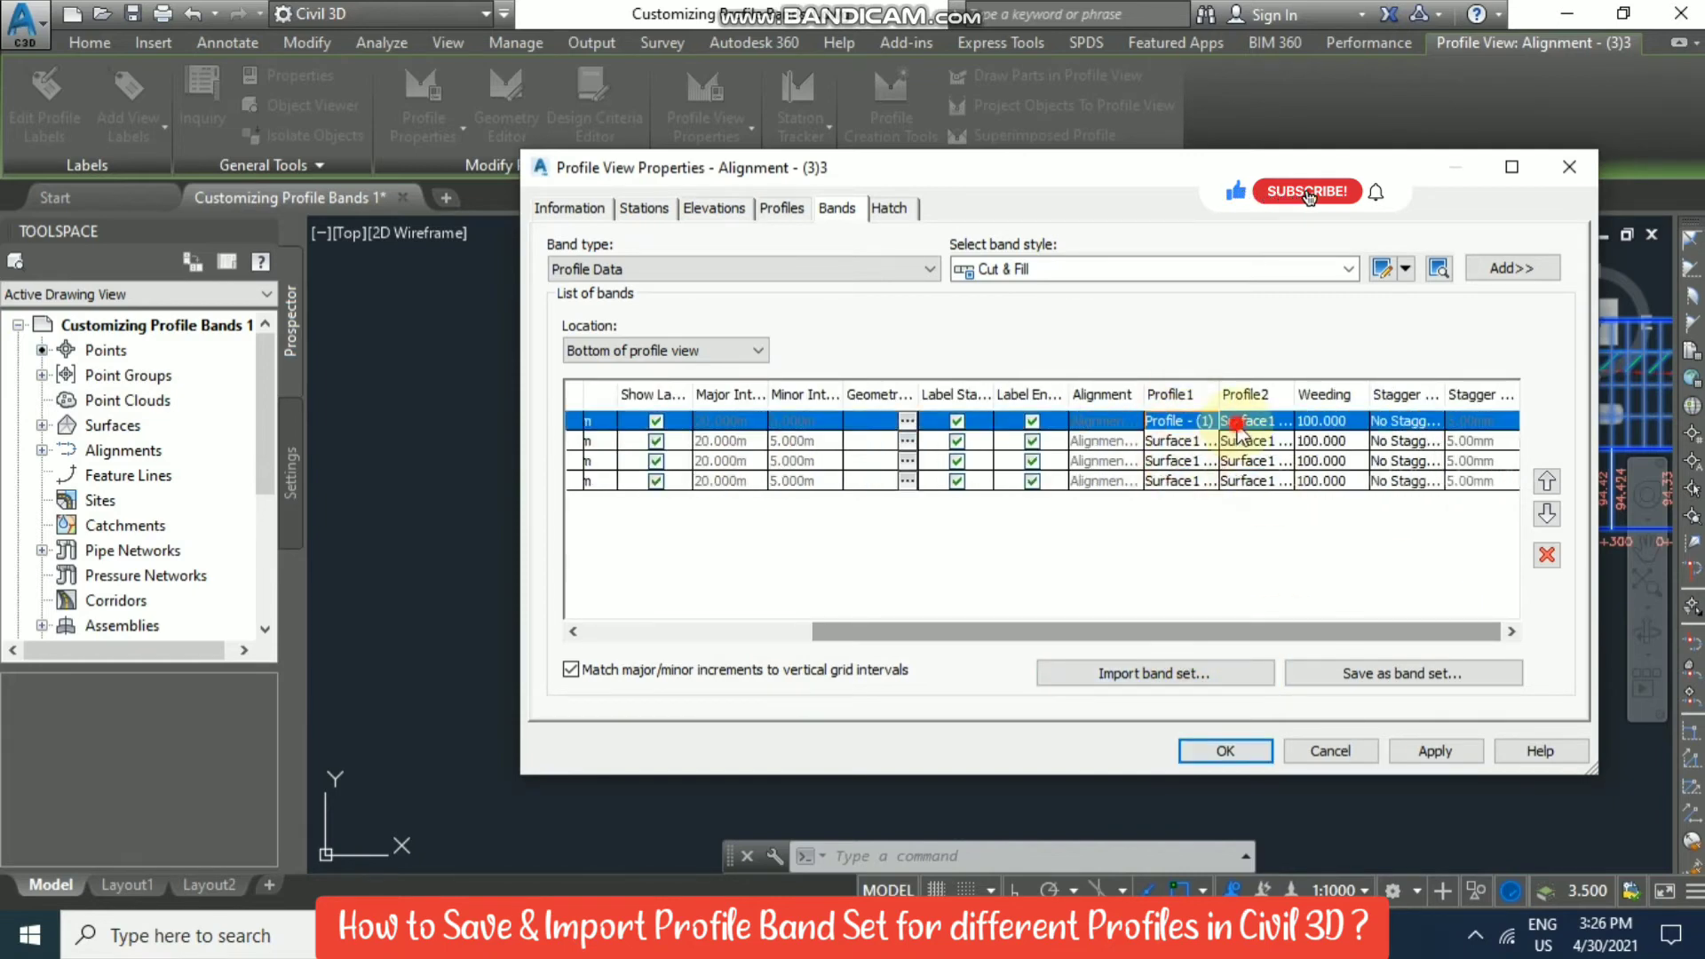
click(1252, 421)
click(1230, 462)
Set Profile1 of the fourth band to Profile - (1), accept the profile view properties, and clear the selection.
click(1180, 484)
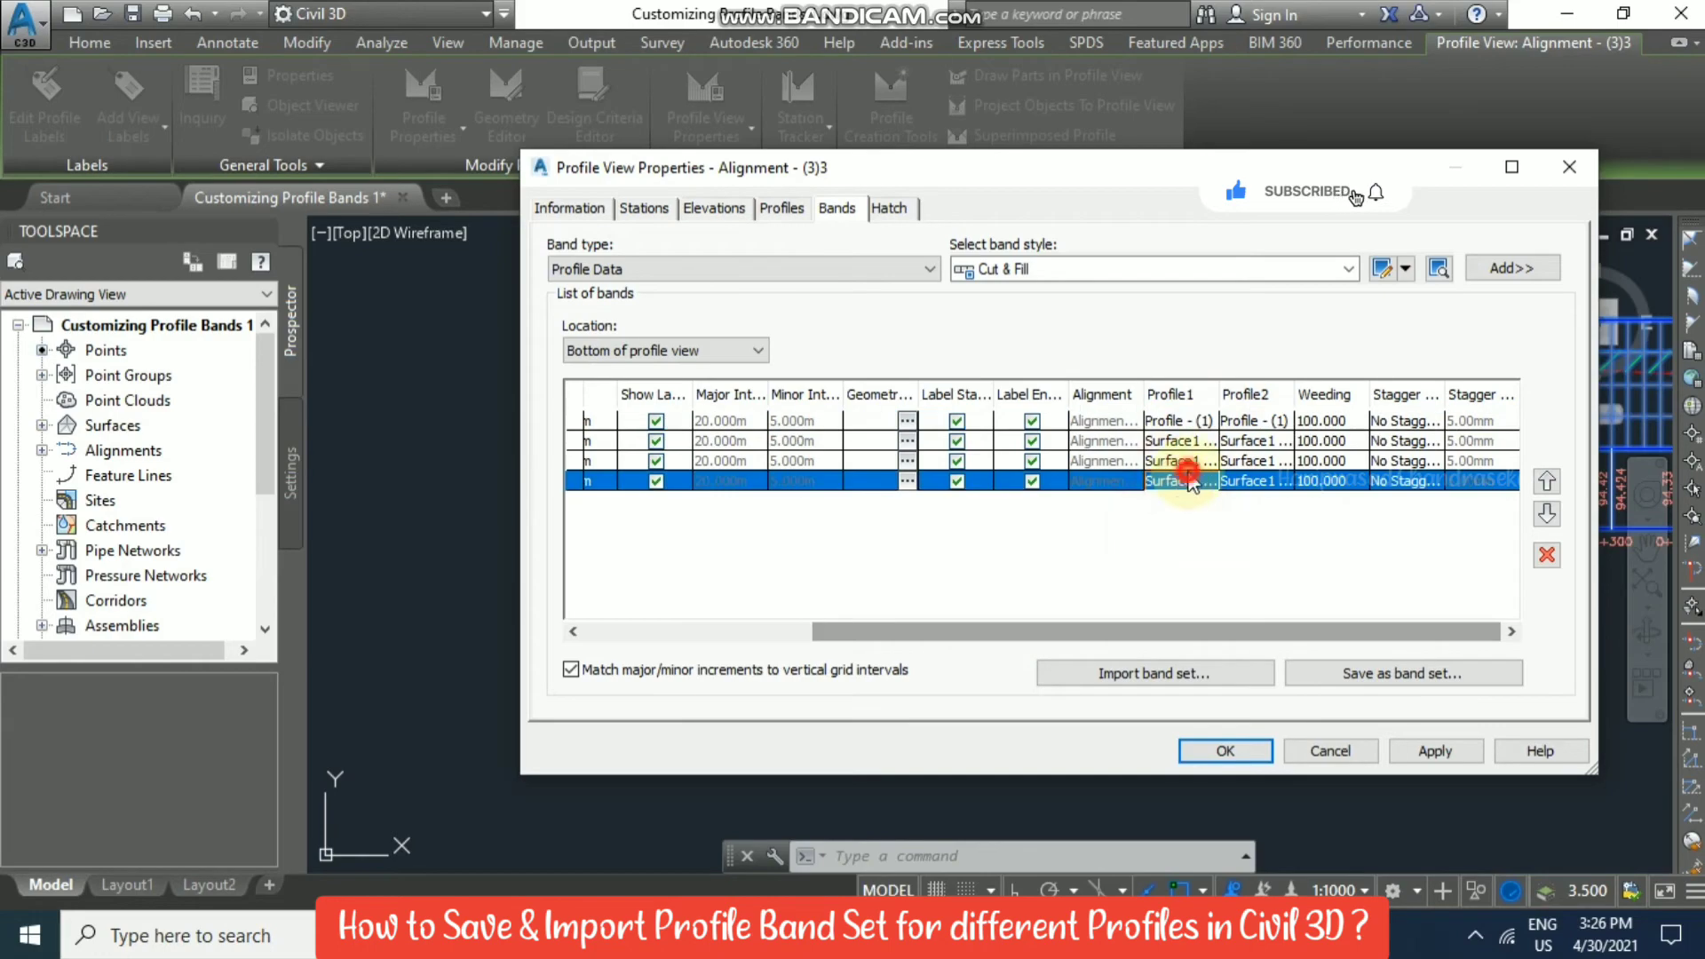
click(1179, 484)
click(1179, 522)
click(1227, 746)
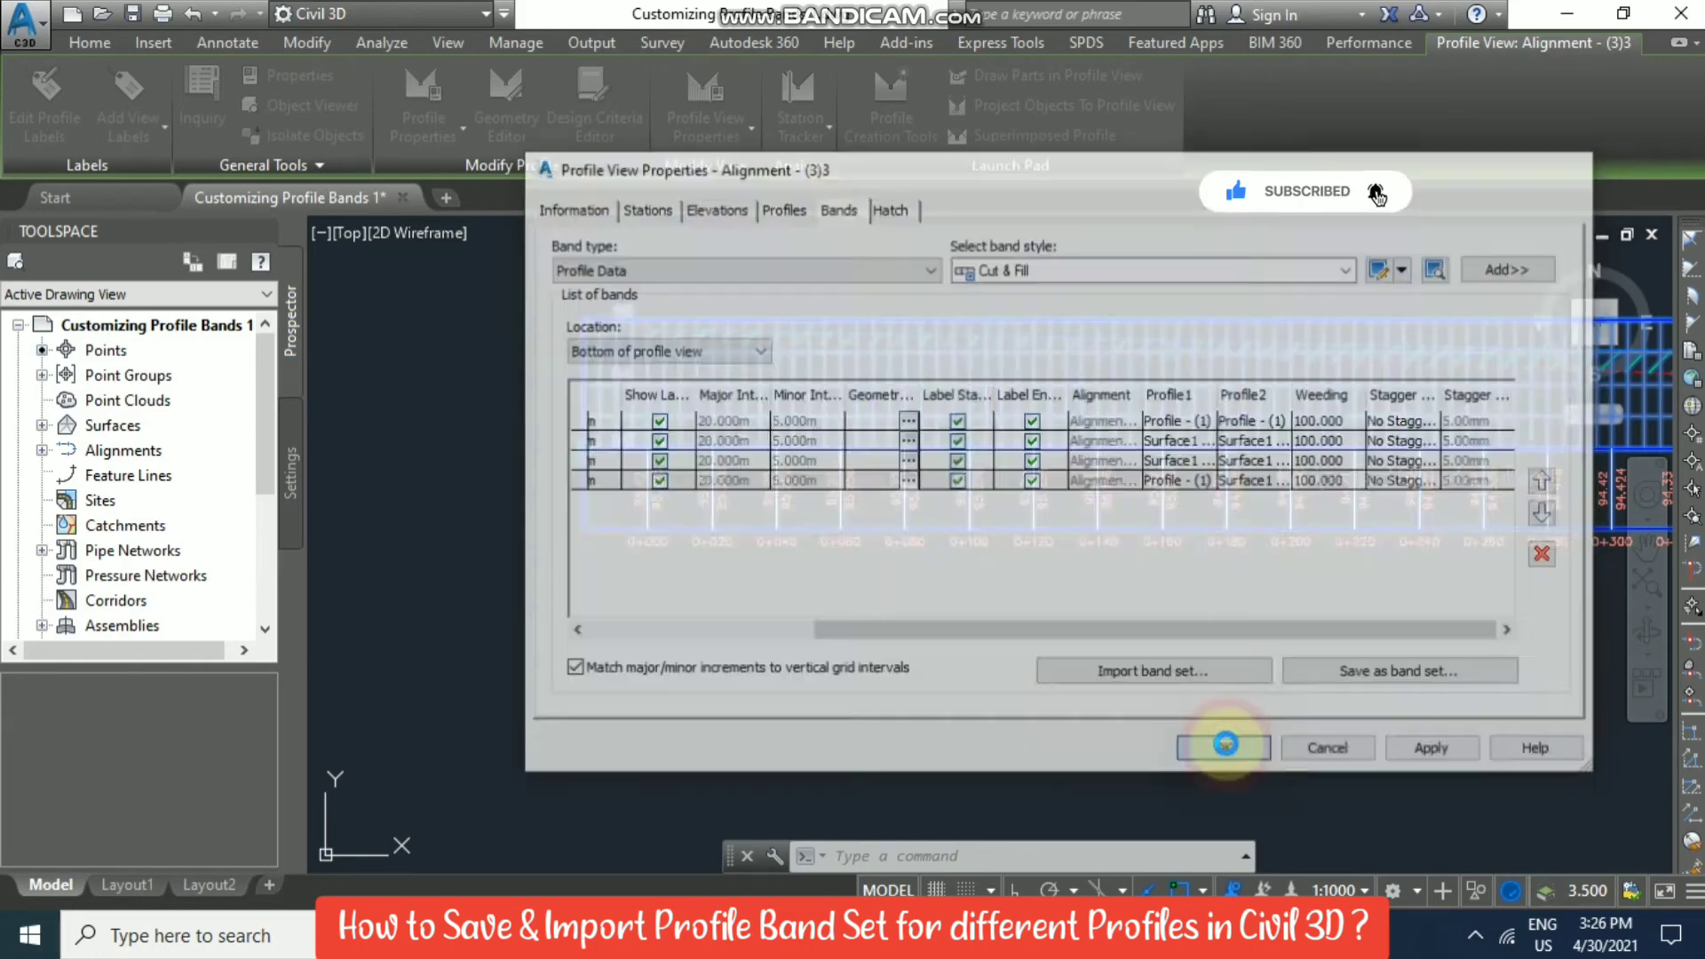
key(Escape)
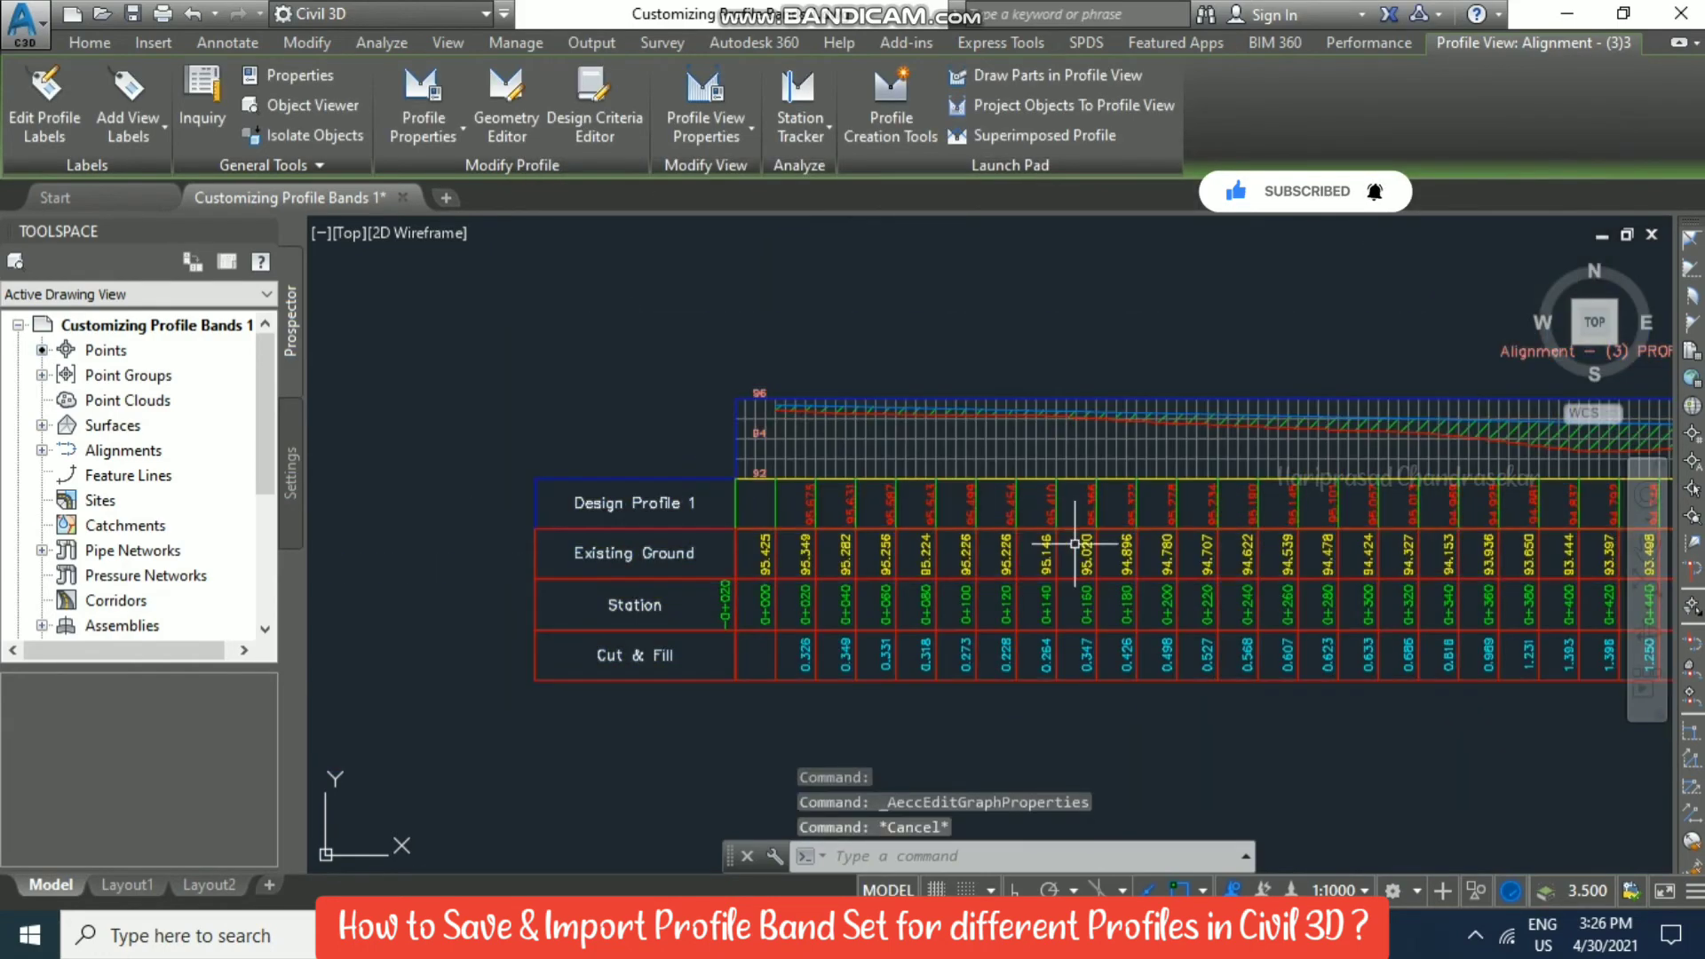
Select the design profile in the Alignment - (3) profile view and slightly adjust its vertical curve near station 0+580.
mouse_move(1136, 559)
middle_down()
mouse_move(883, 568)
mouse_move(835, 547)
mouse_move(888, 562)
middle_up()
scroll(939, 484, up, 1)
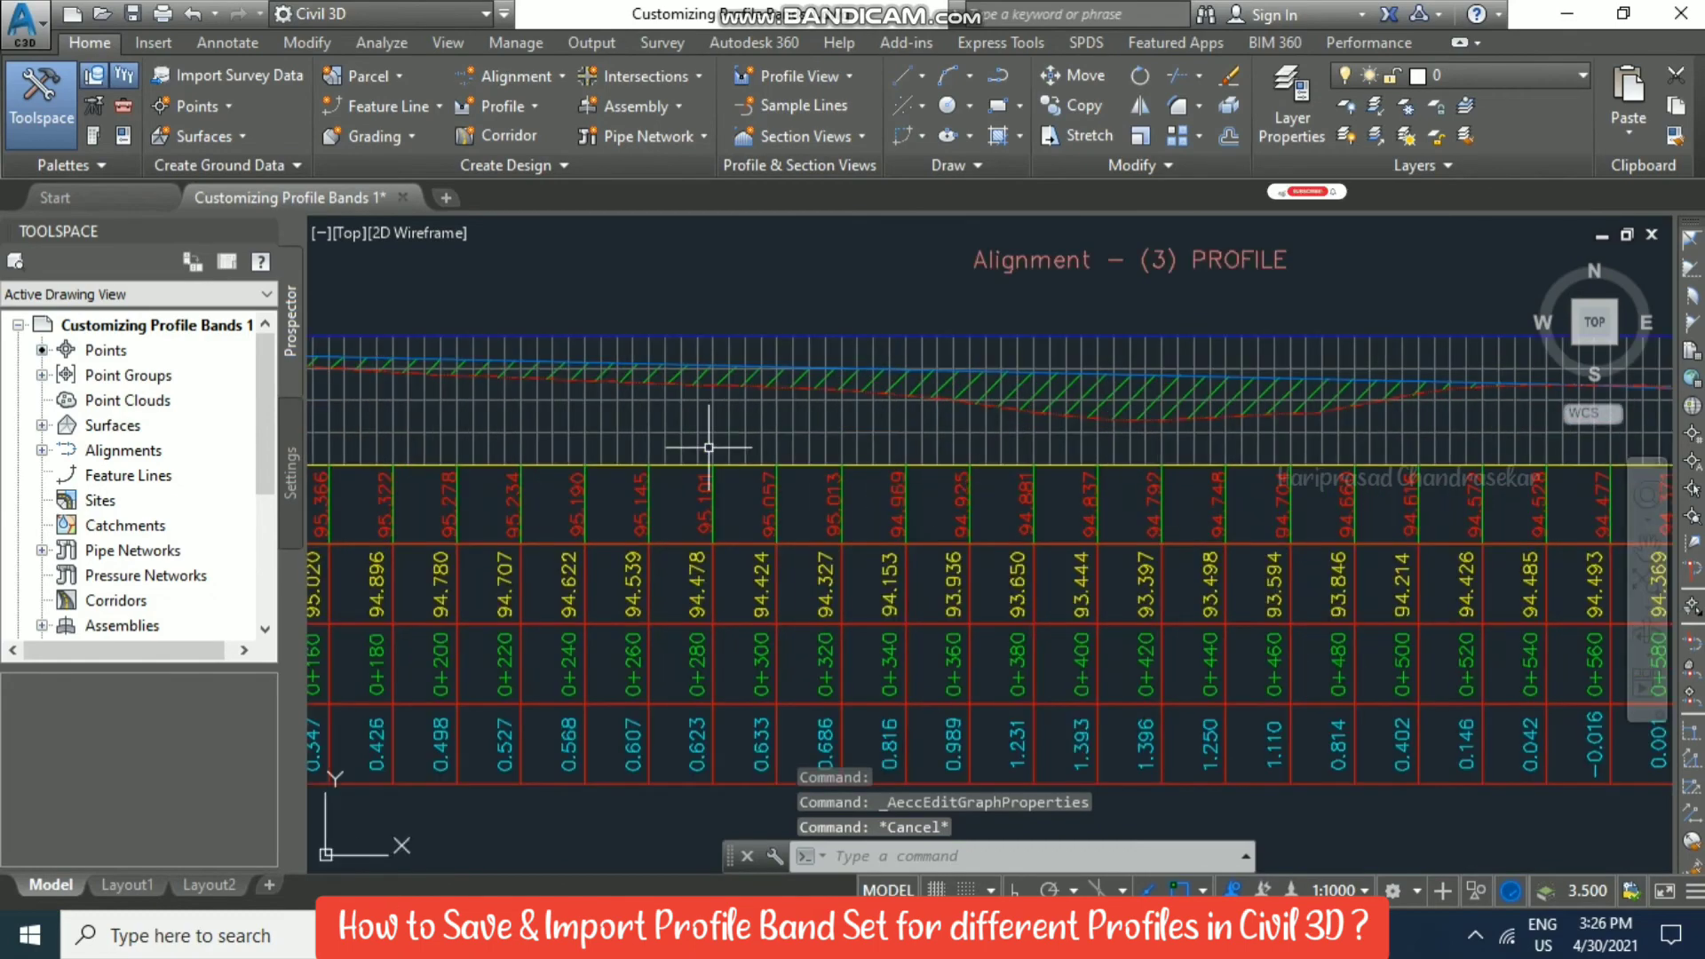
middle_drag(708, 445, 972, 418)
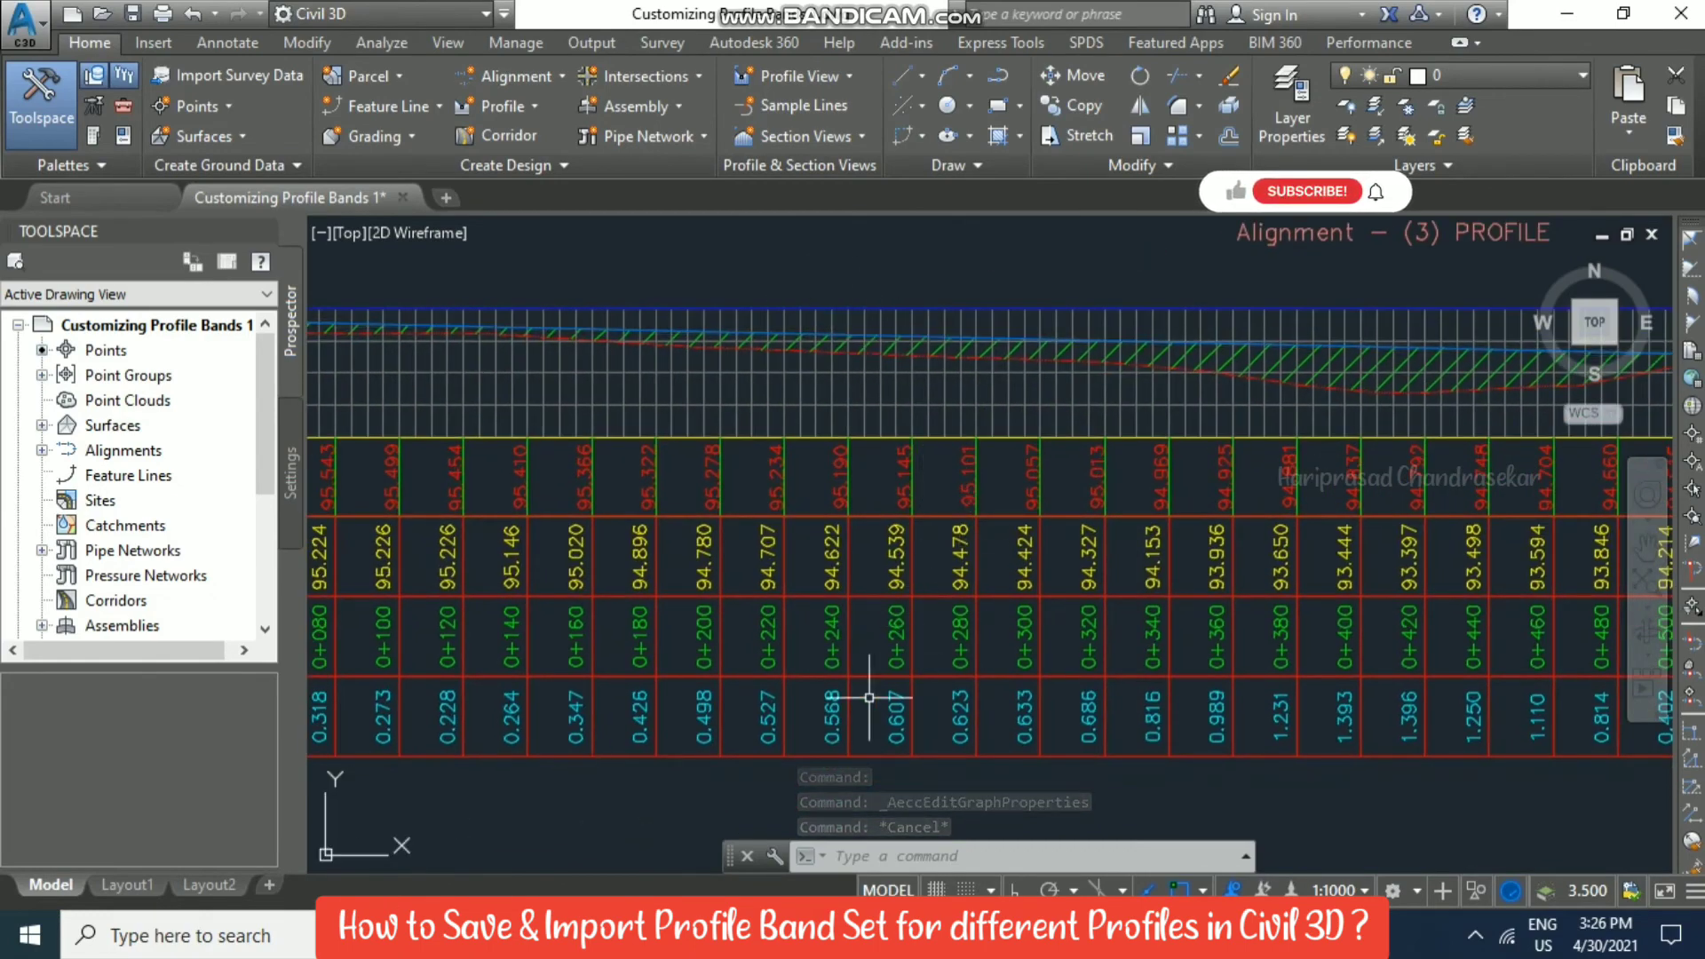
mouse_move(870, 697)
middle_down()
mouse_move(948, 557)
mouse_move(929, 580)
middle_up()
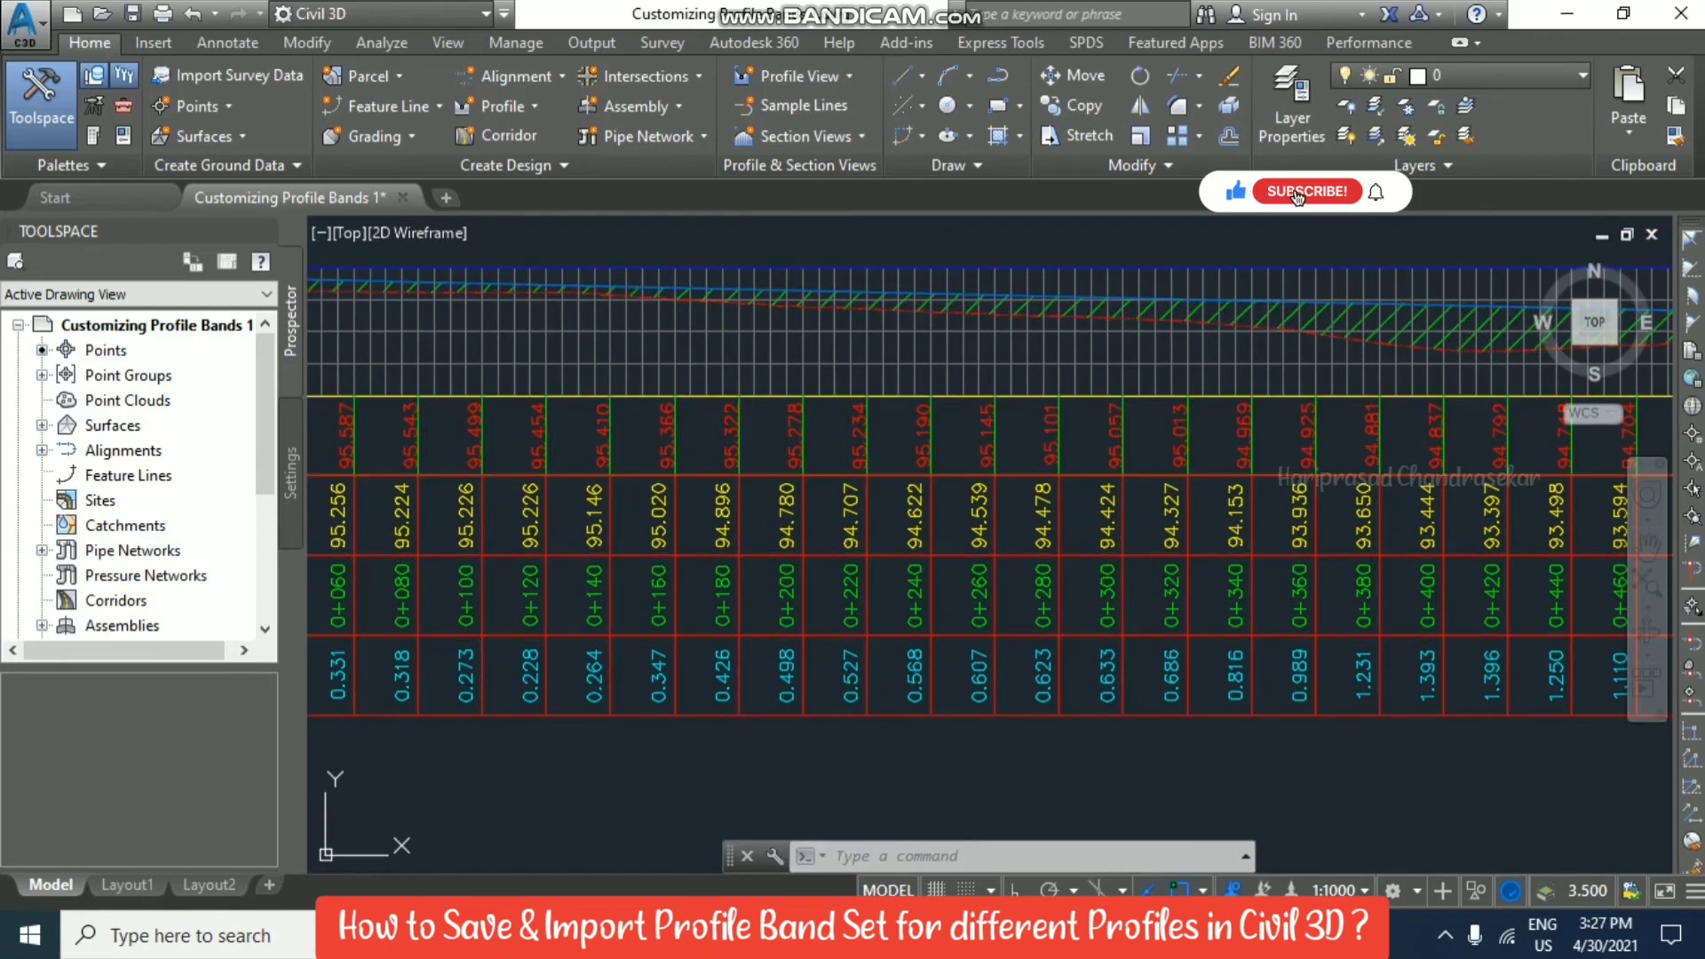
click(969, 294)
scroll(702, 405, down, 2)
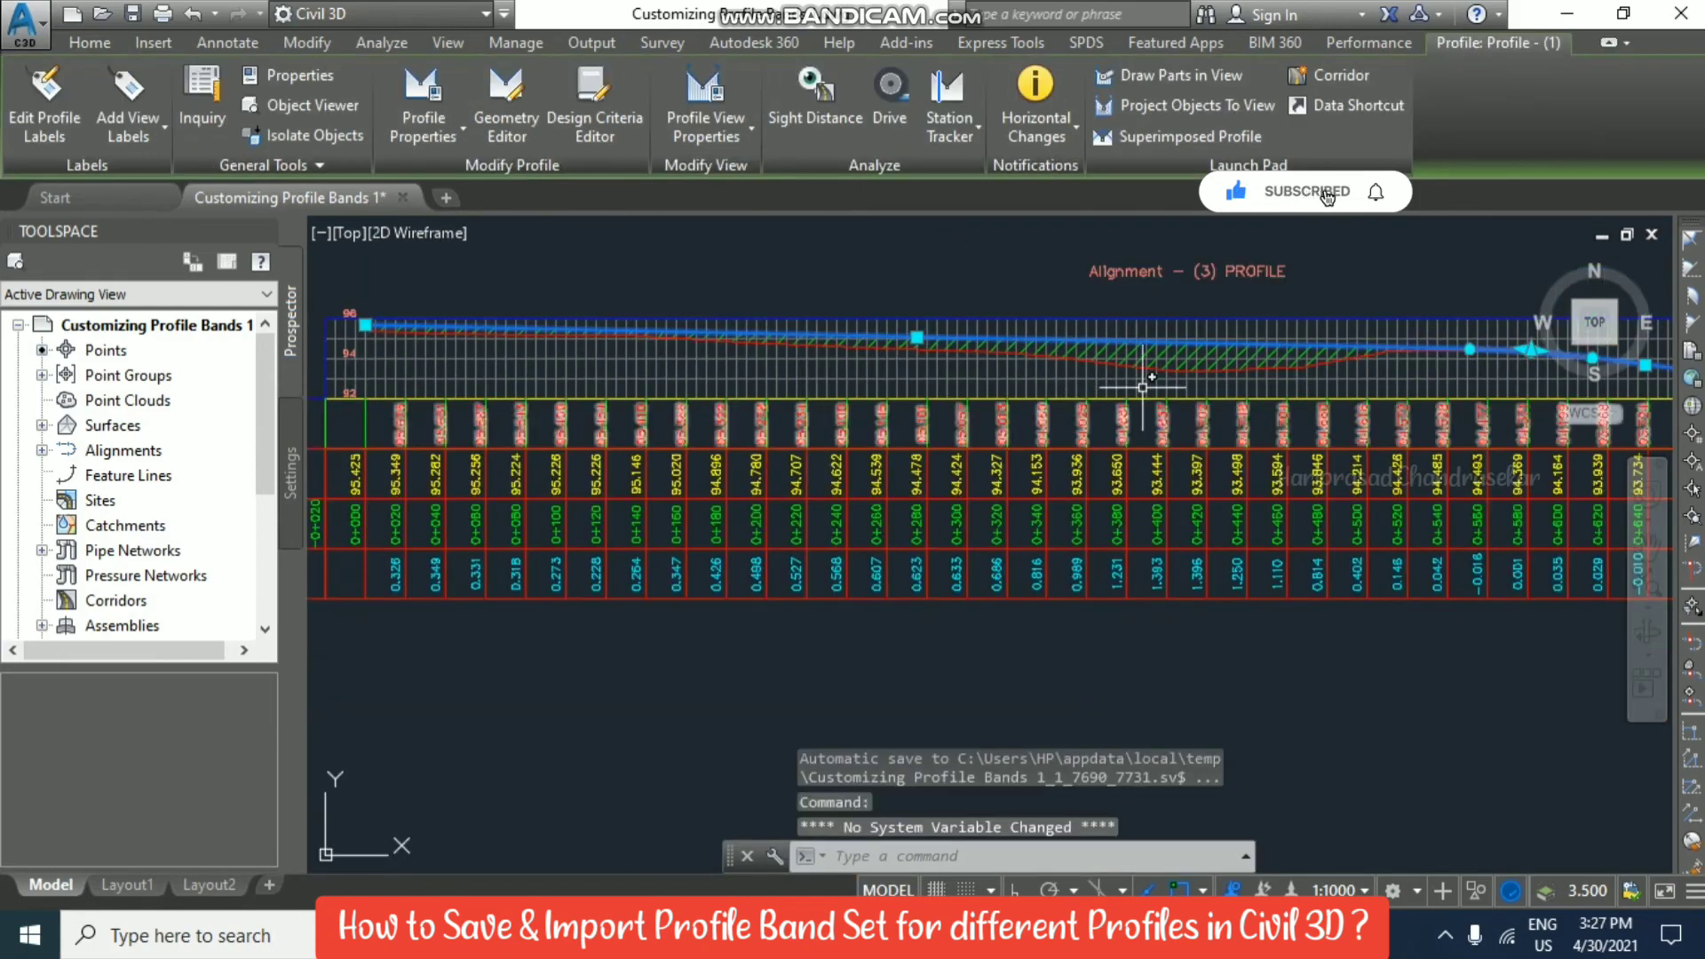
middle_drag(1165, 402, 836, 430)
scroll(1208, 399, up, 5)
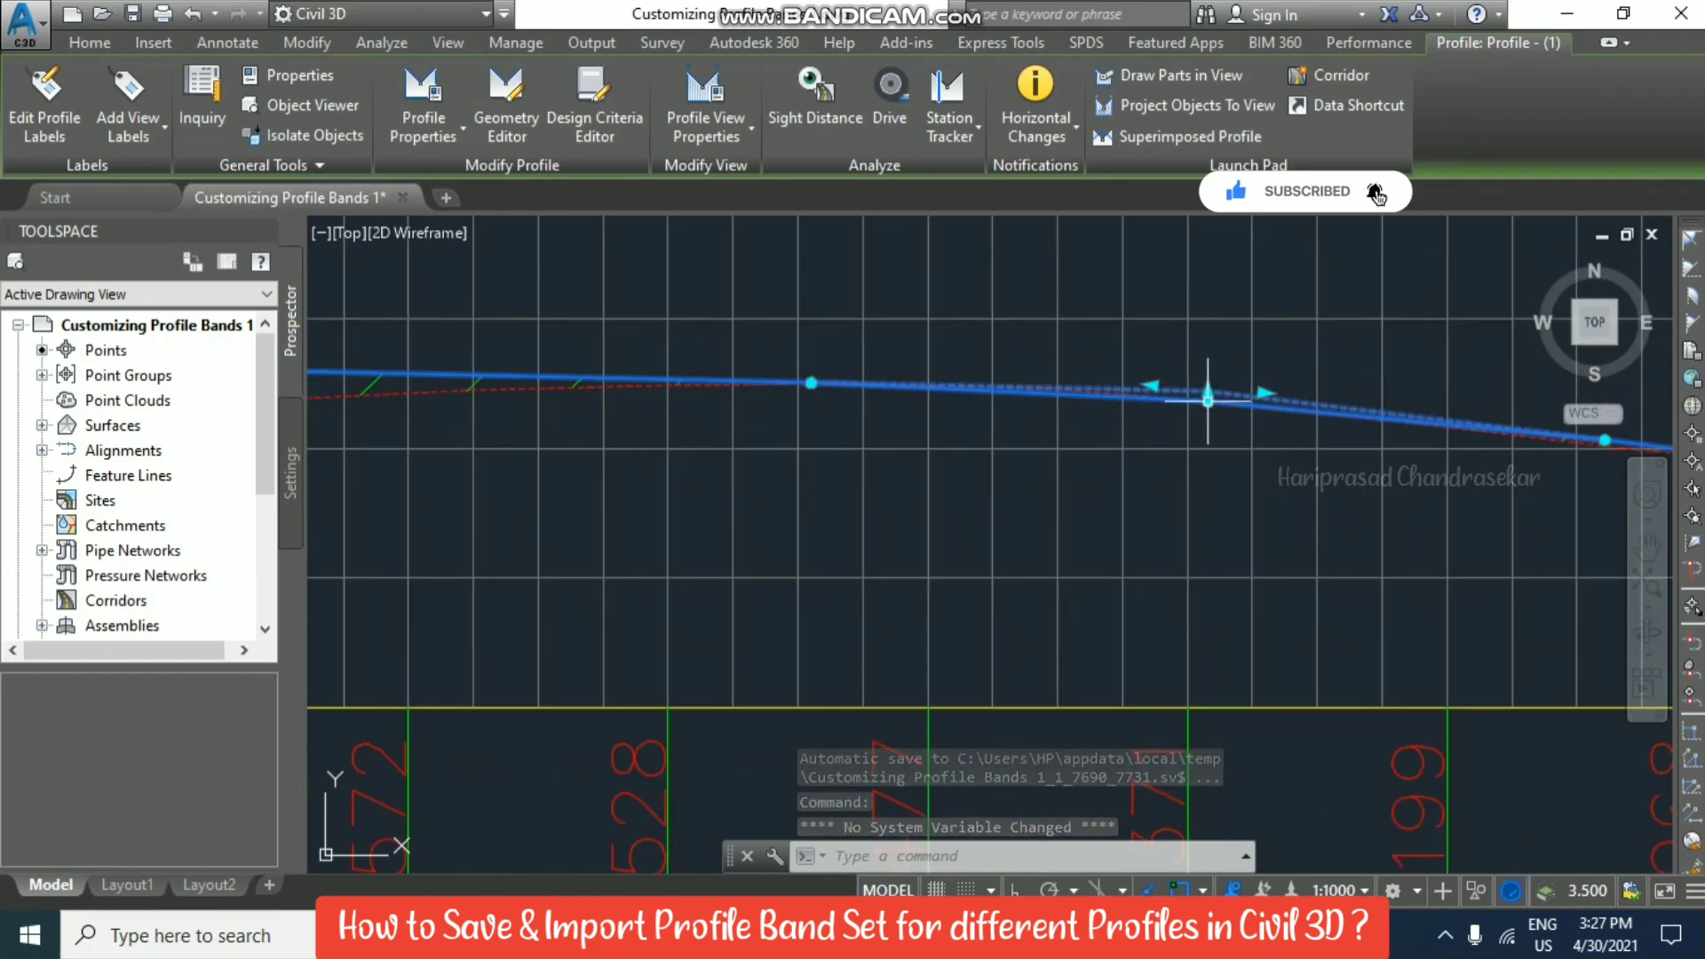
click(1208, 400)
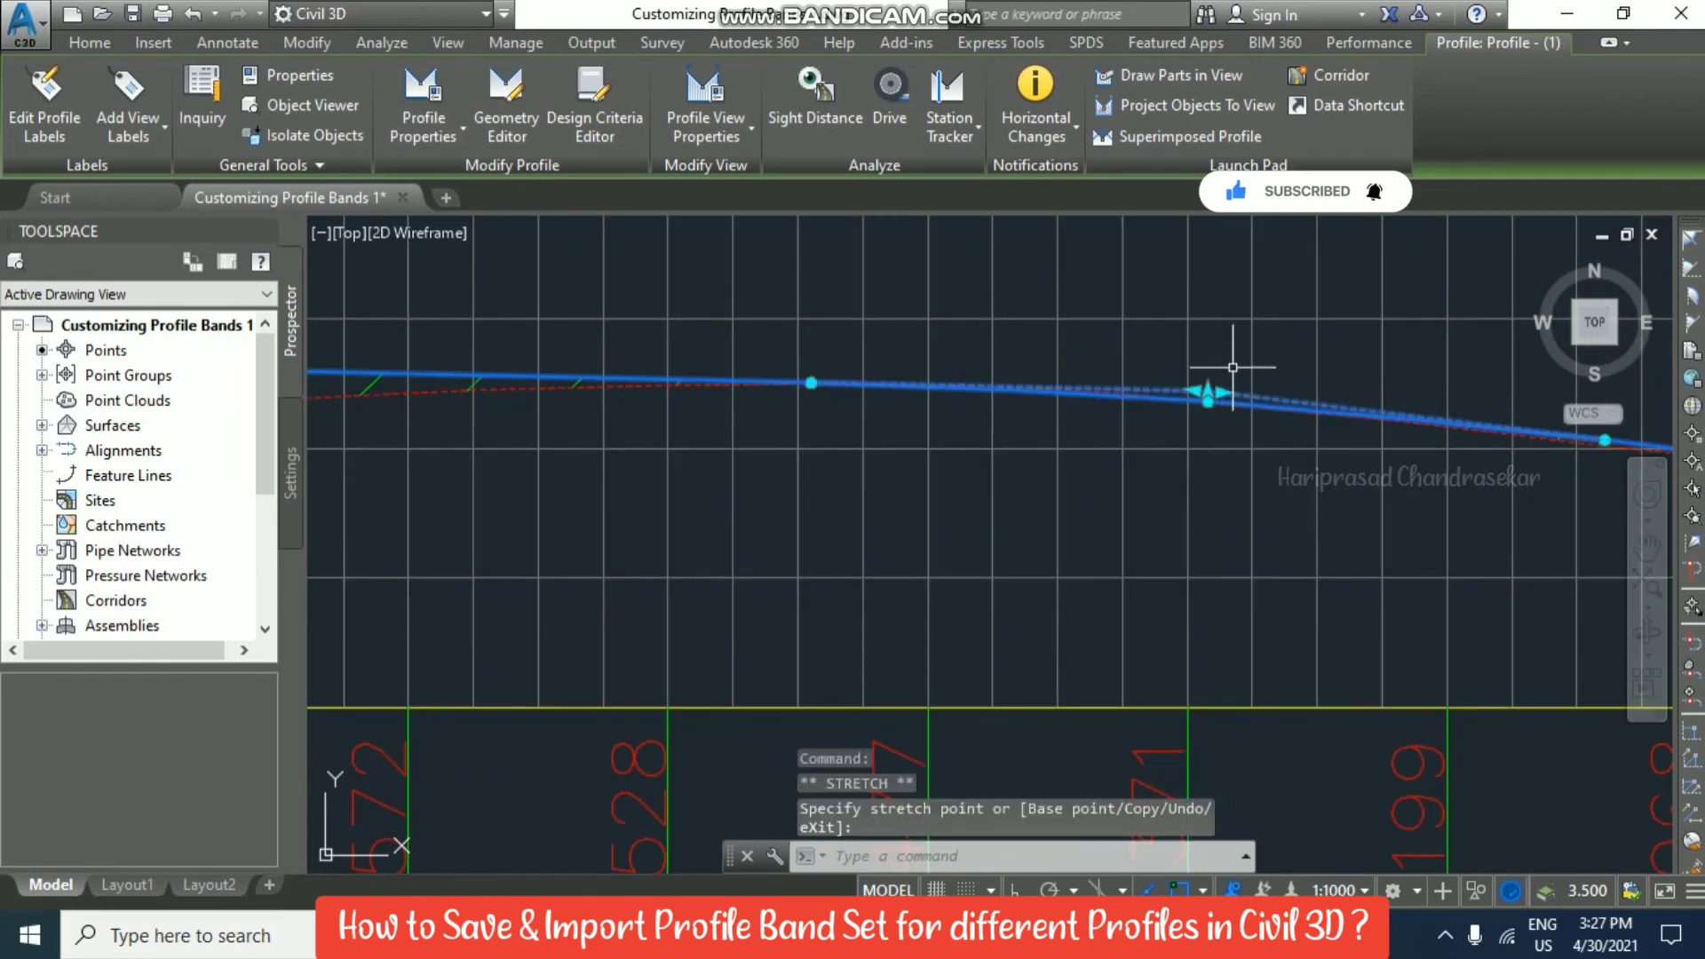
scroll(1169, 441, up, 3)
click(1147, 469)
click(1142, 575)
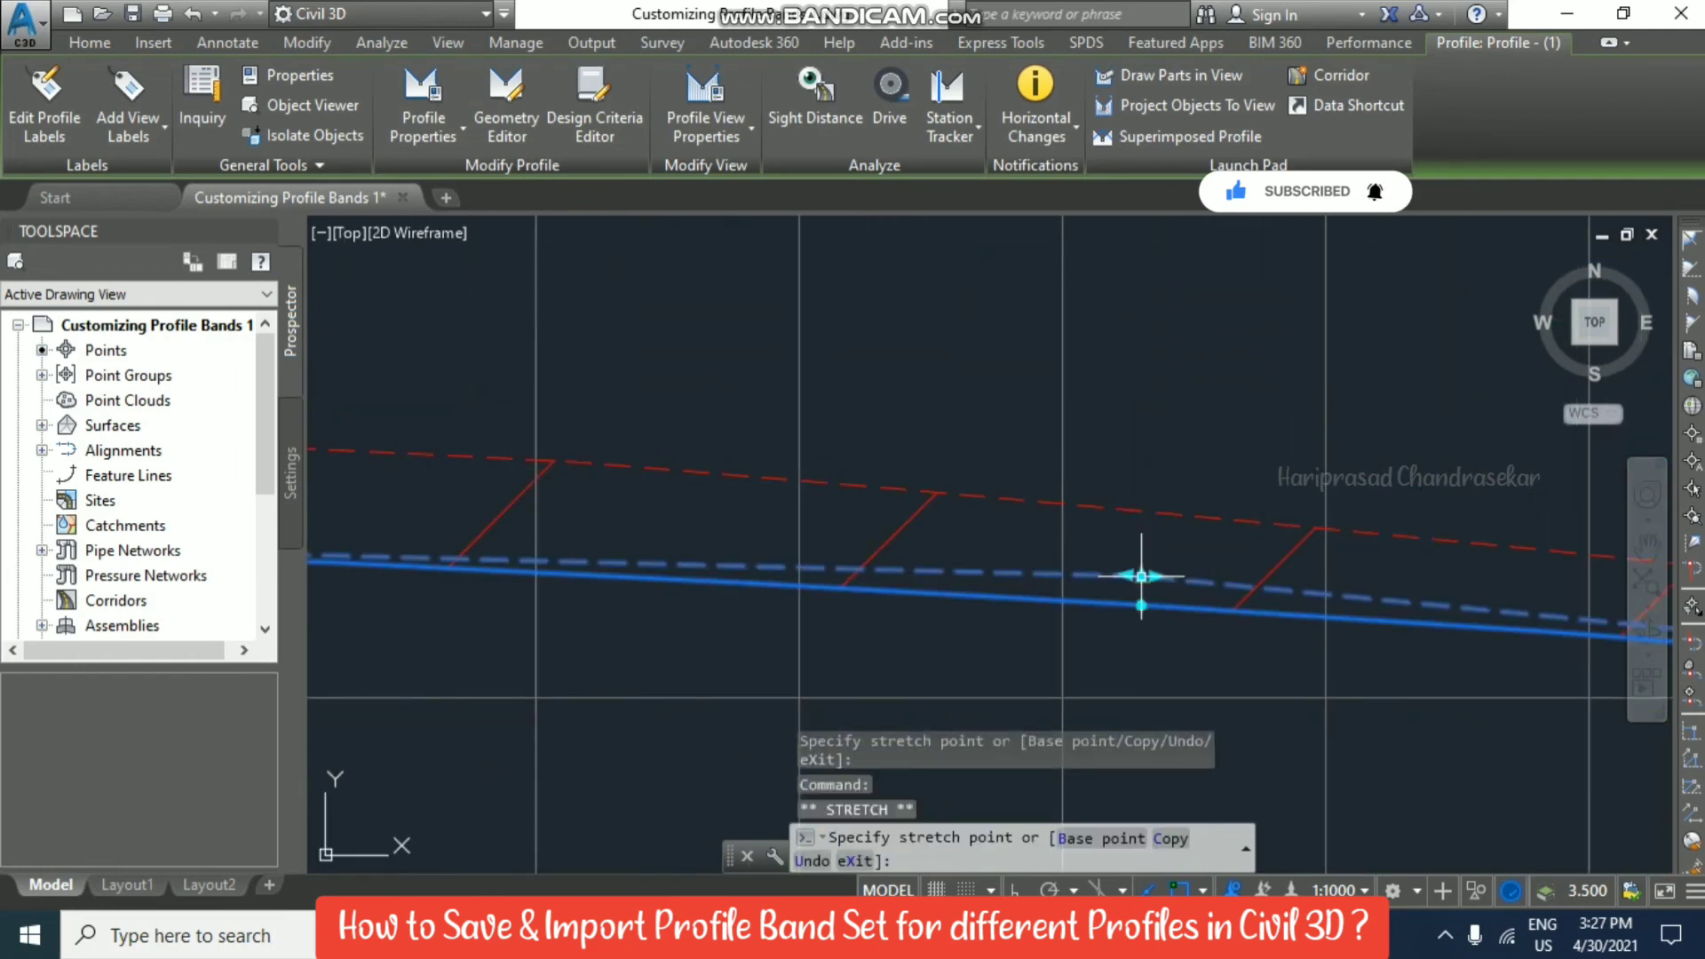
Stretch the design profile's vertical curve near station 0+580 down below the existing ground, to an elevation of about 93 m.
scroll(1140, 390, down, 5)
middle_drag(1181, 547, 1084, 275)
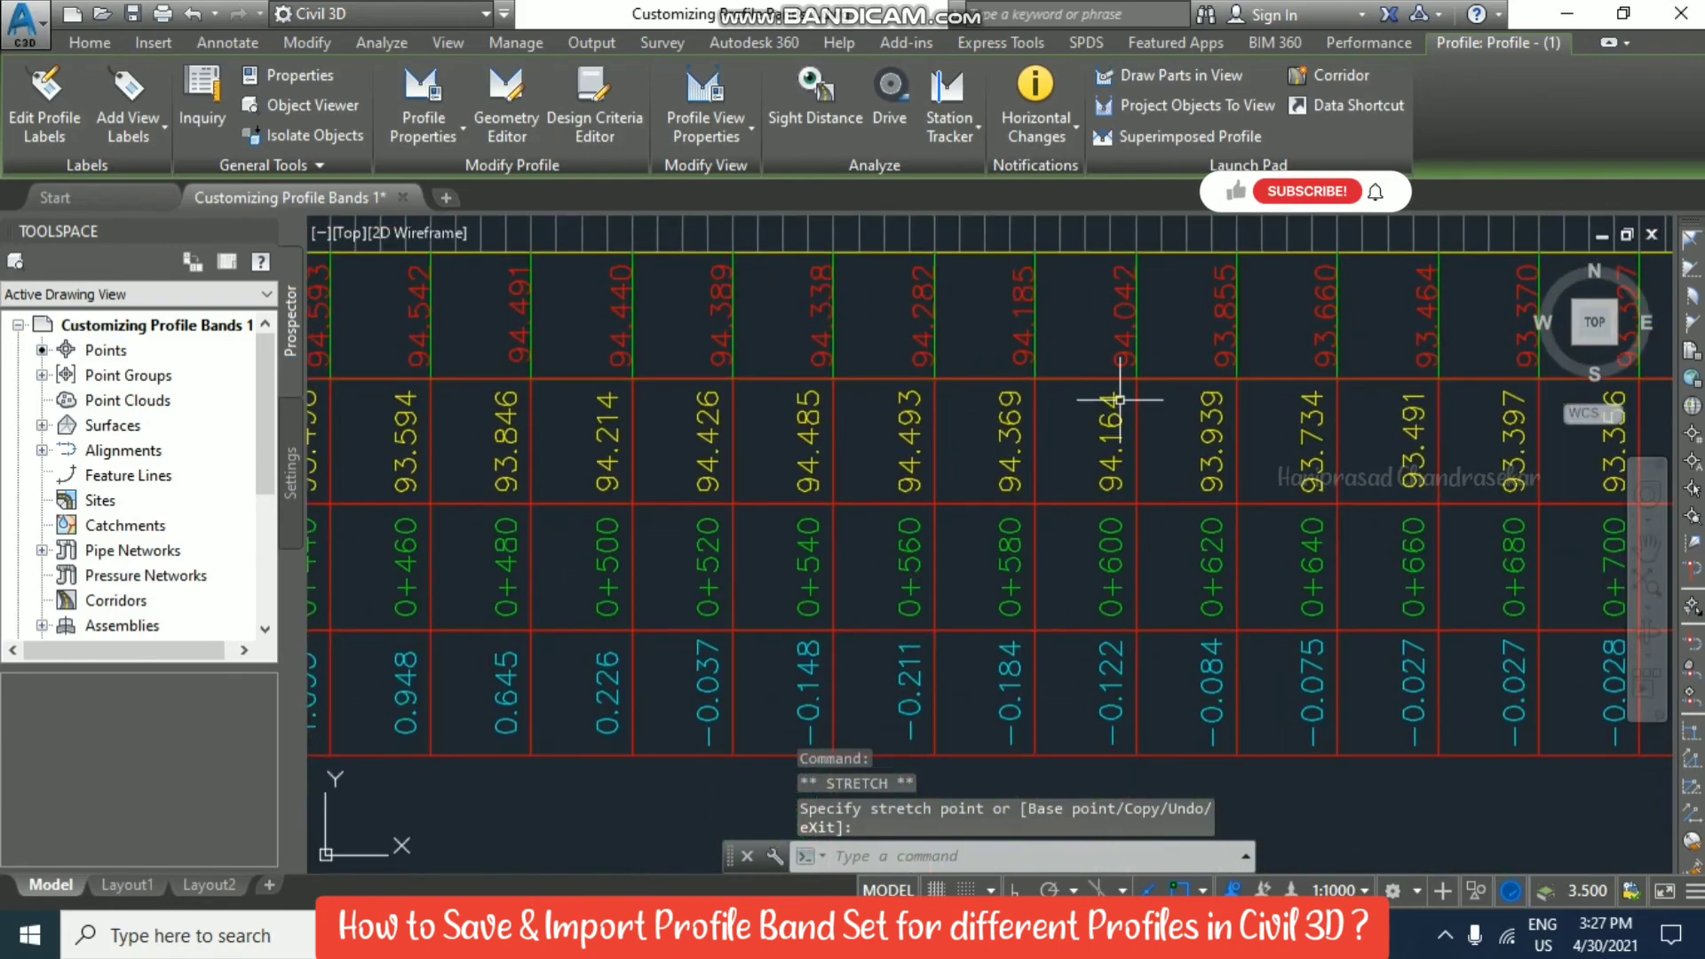
middle_drag(1065, 587, 1035, 619)
scroll(1035, 619, down, 2)
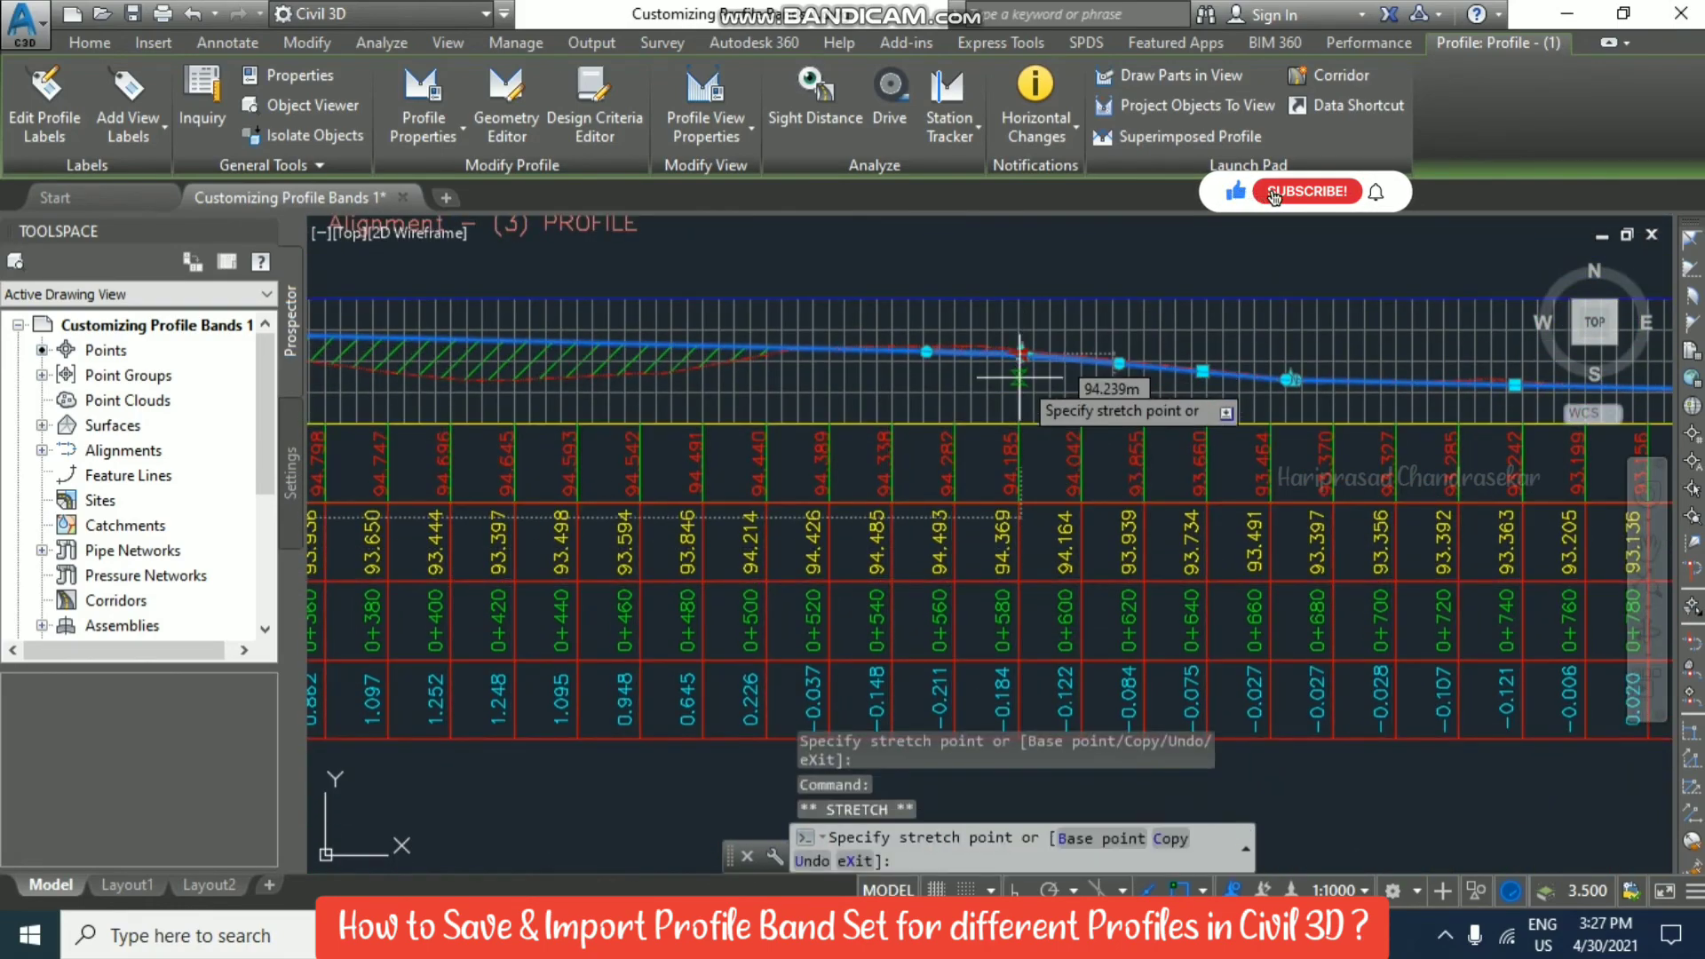
scroll(1021, 382, up, 5)
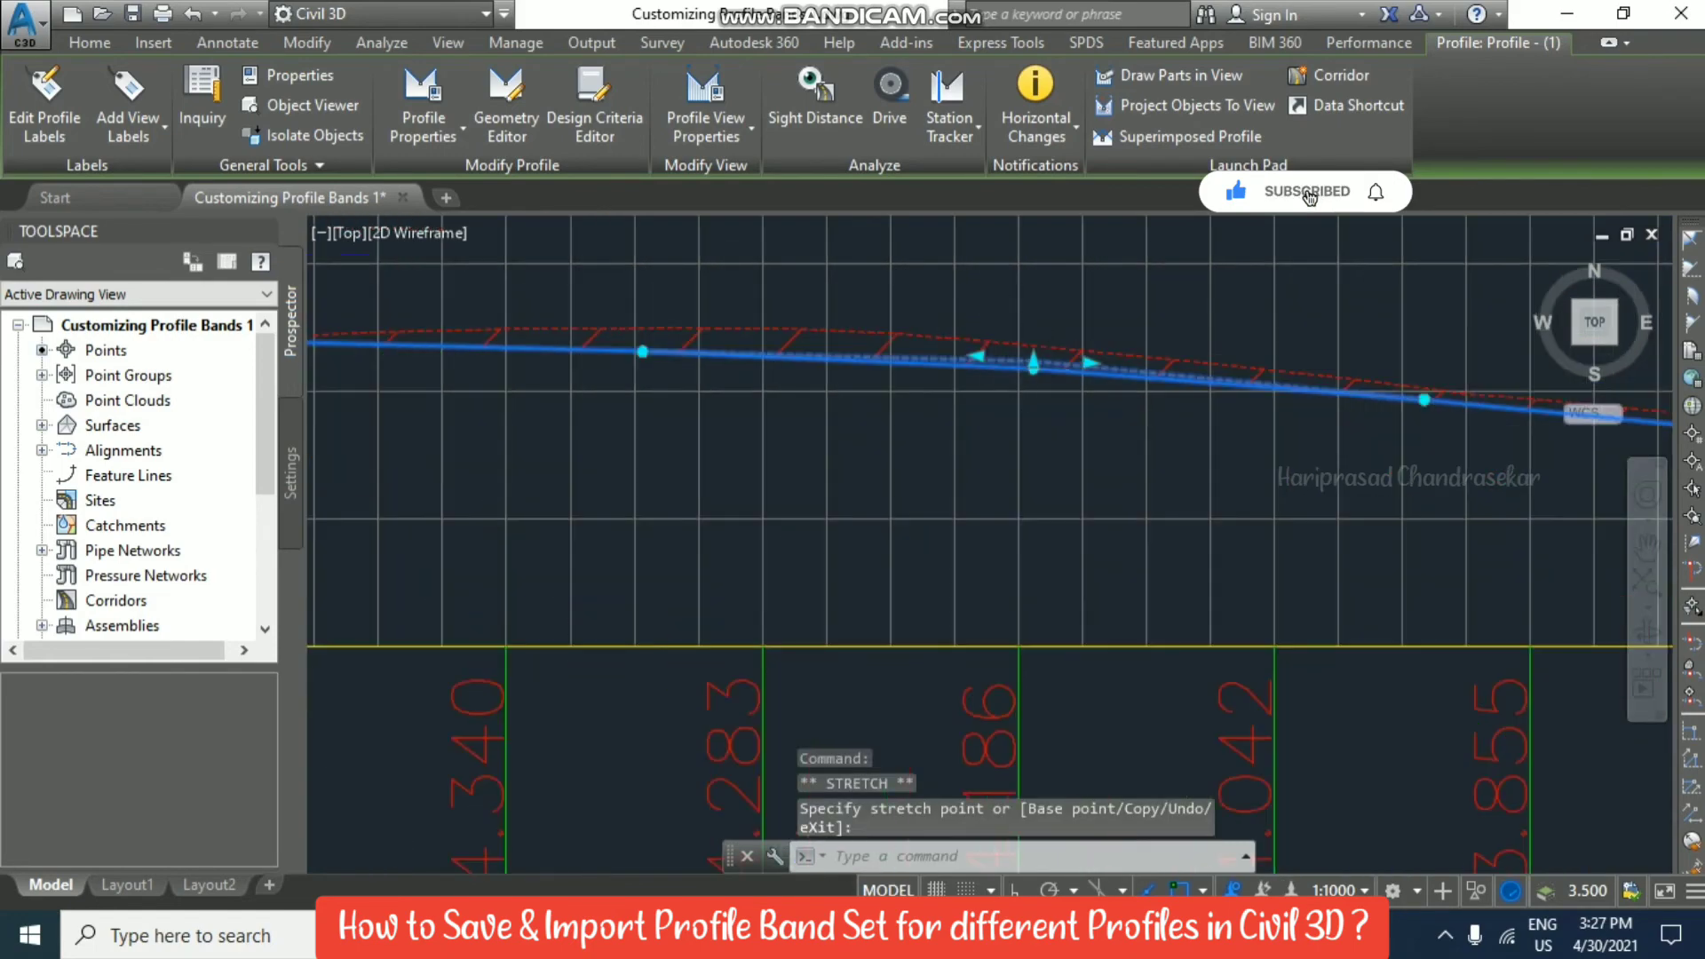
scroll(1045, 366, down, 4)
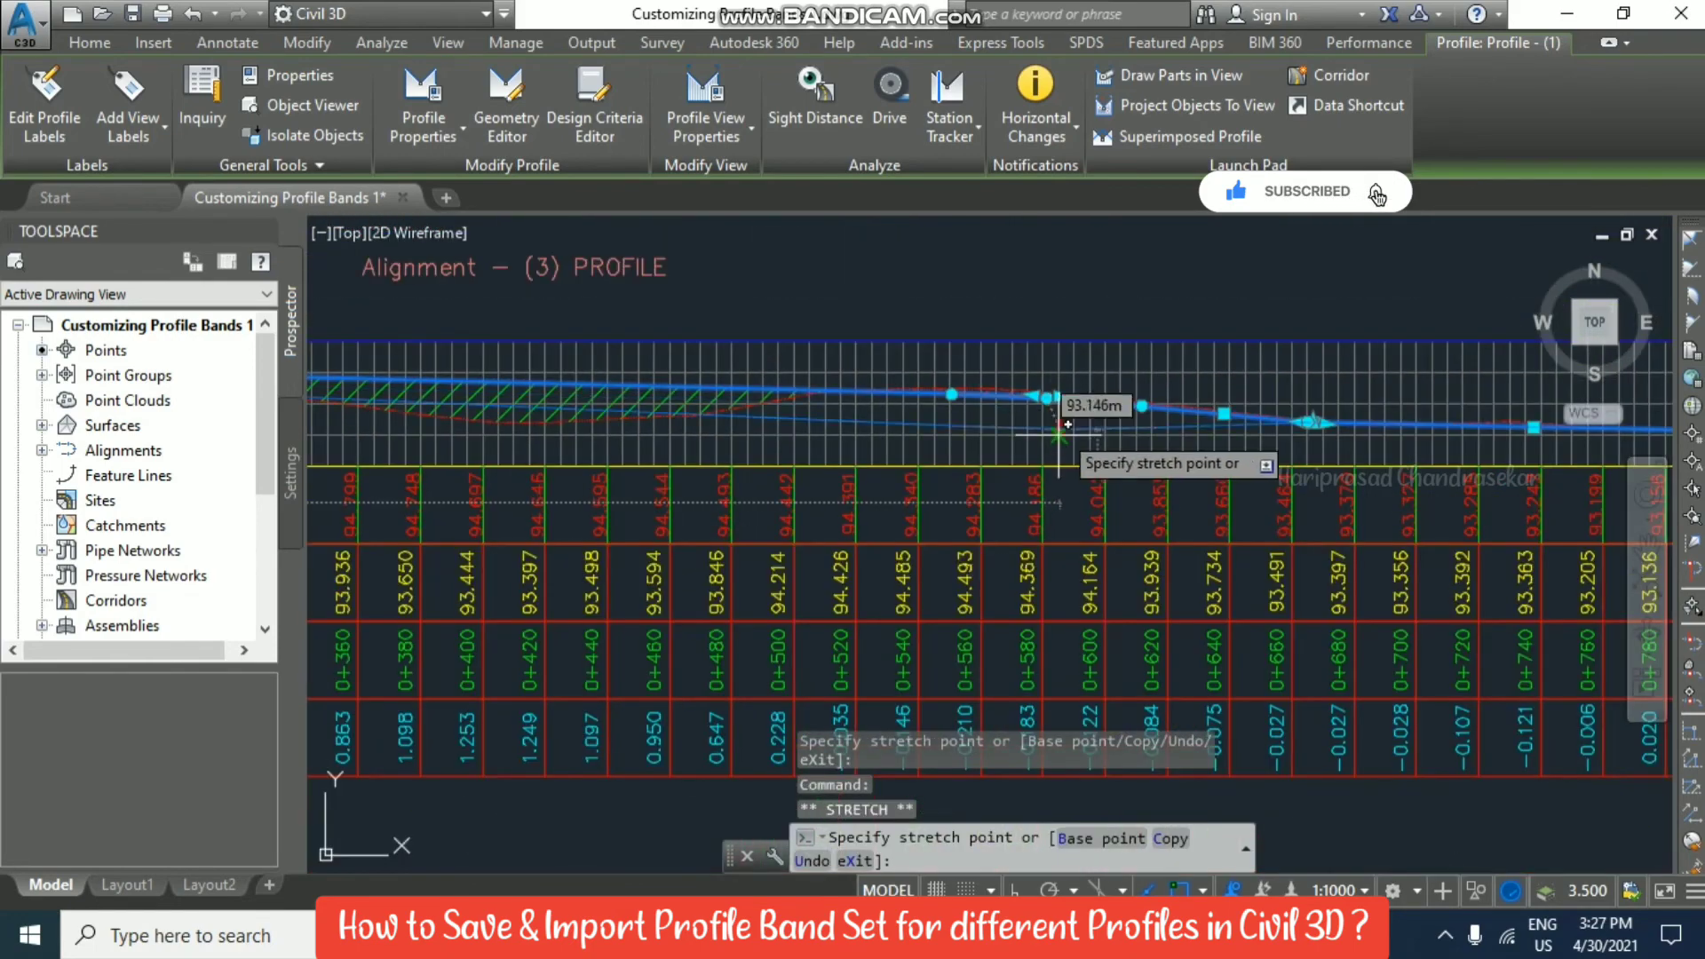
scroll(1028, 300, up, 3)
click(1024, 316)
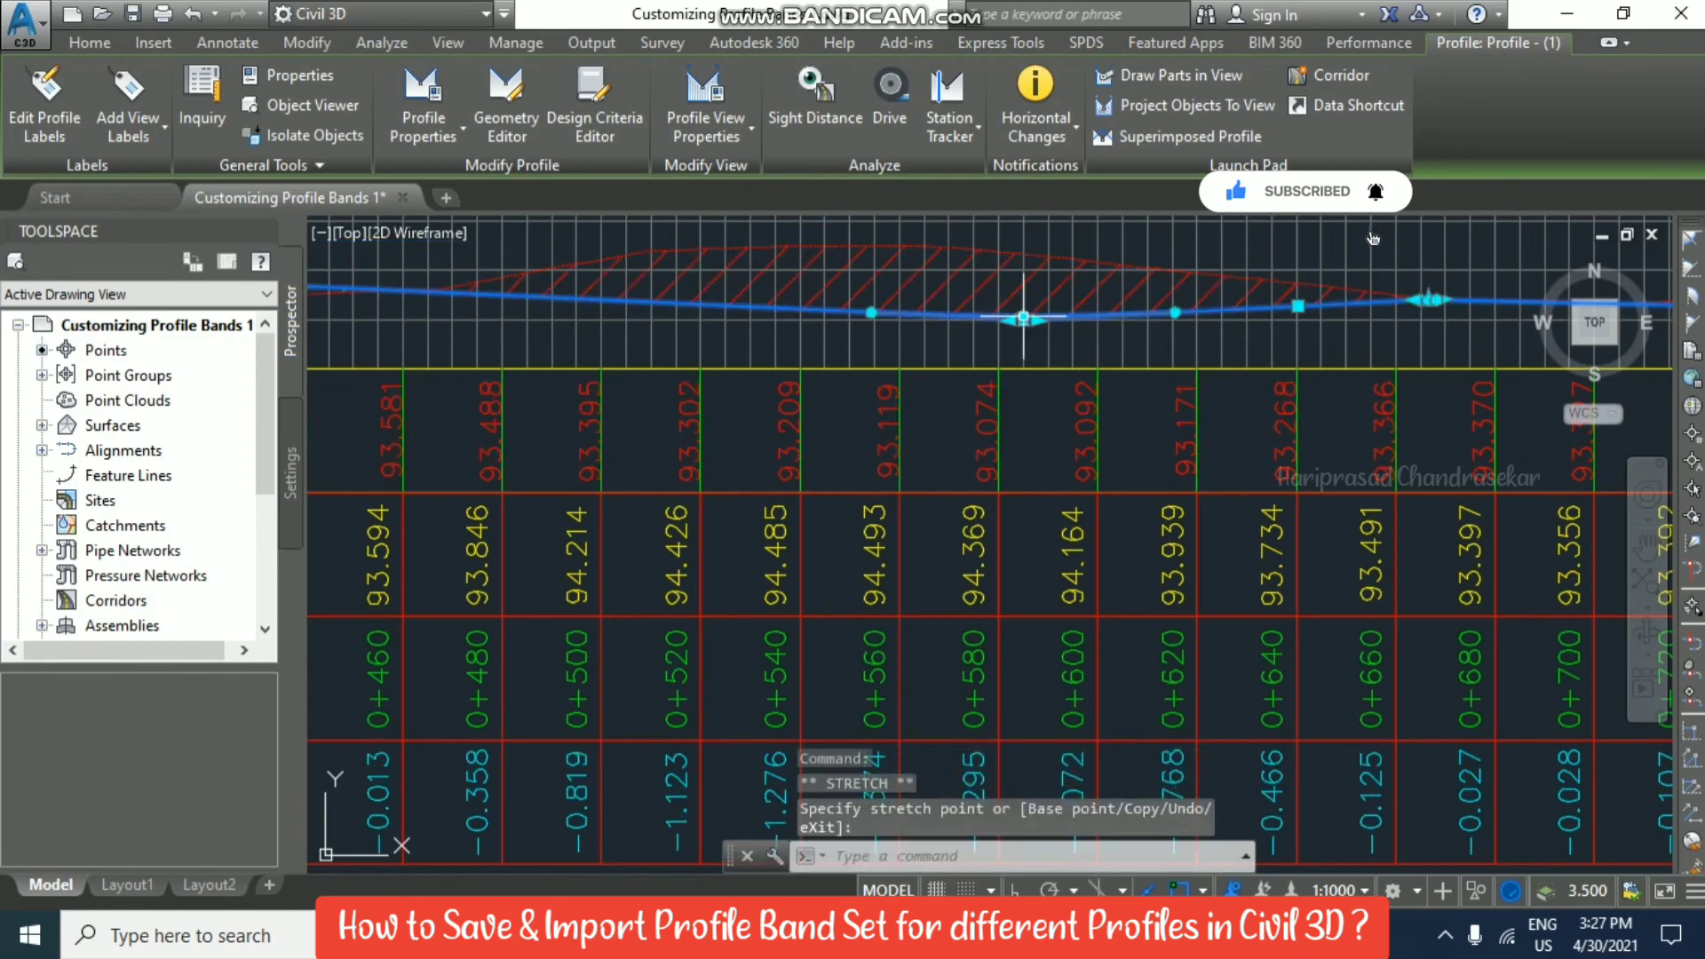
Examine the design profile and cut and fill band values around the lowered curve, and deselect the profile.
scroll(1026, 477, down, 1)
scroll(1031, 569, up, 1)
middle_drag(975, 671, 961, 577)
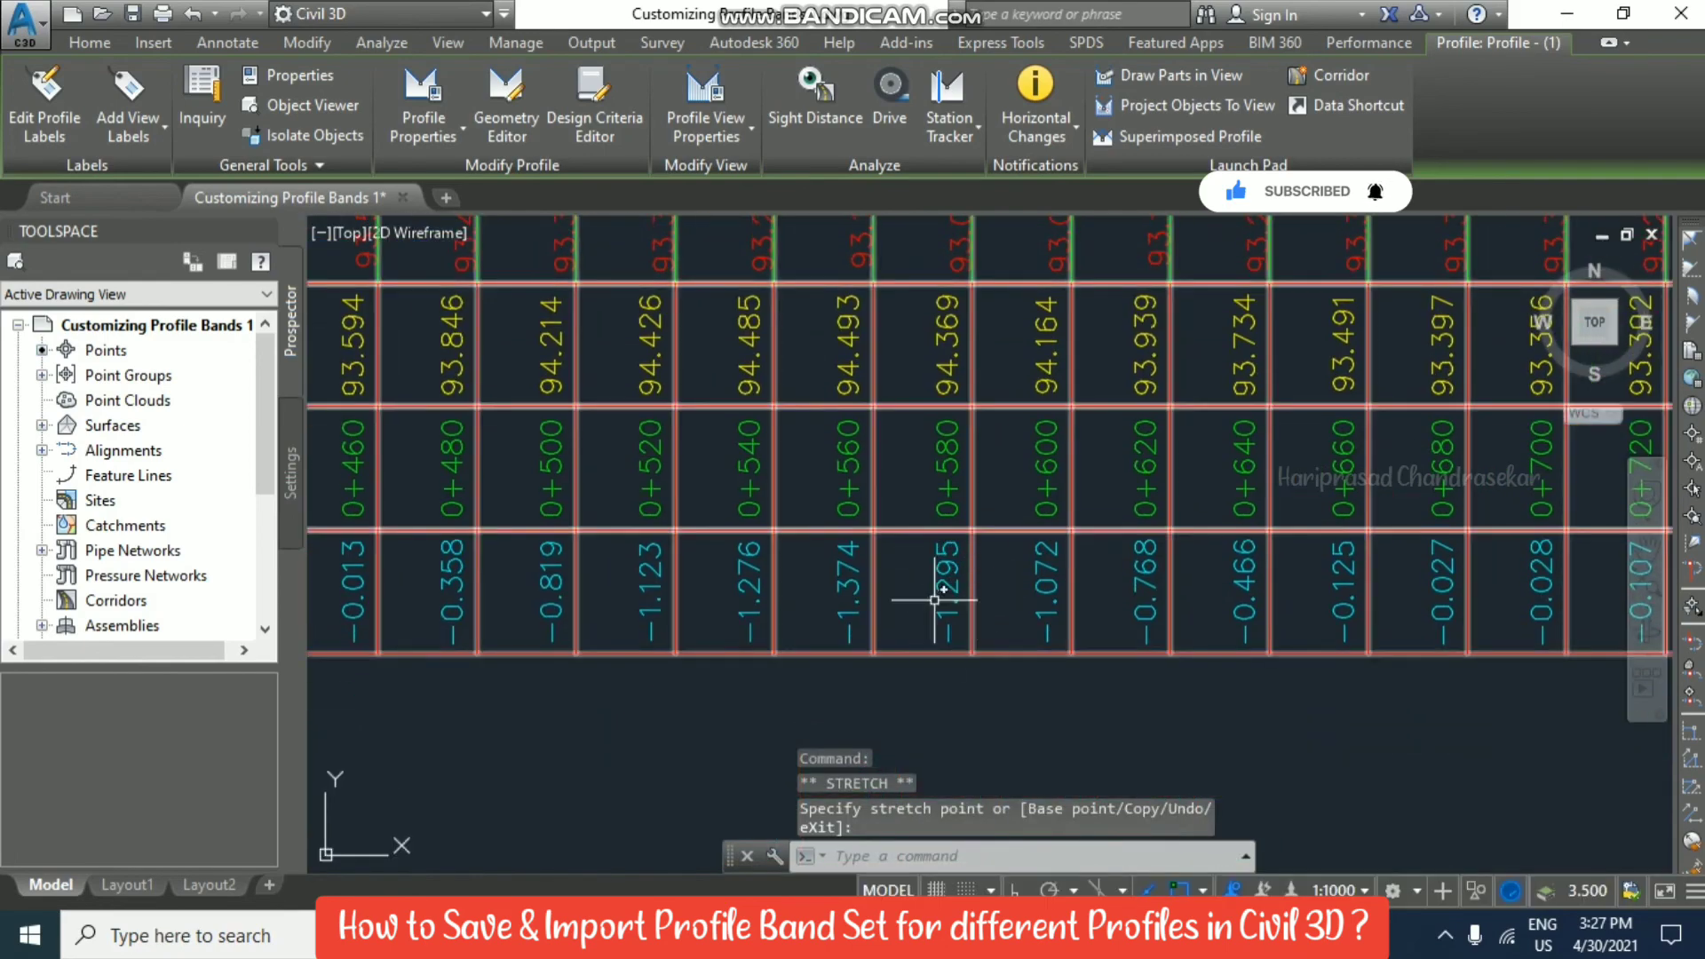
scroll(1041, 338, down, 1)
middle_drag(1041, 338, 1025, 519)
middle_drag(1023, 432, 1217, 541)
key(Escape)
middle_drag(1103, 576, 1235, 557)
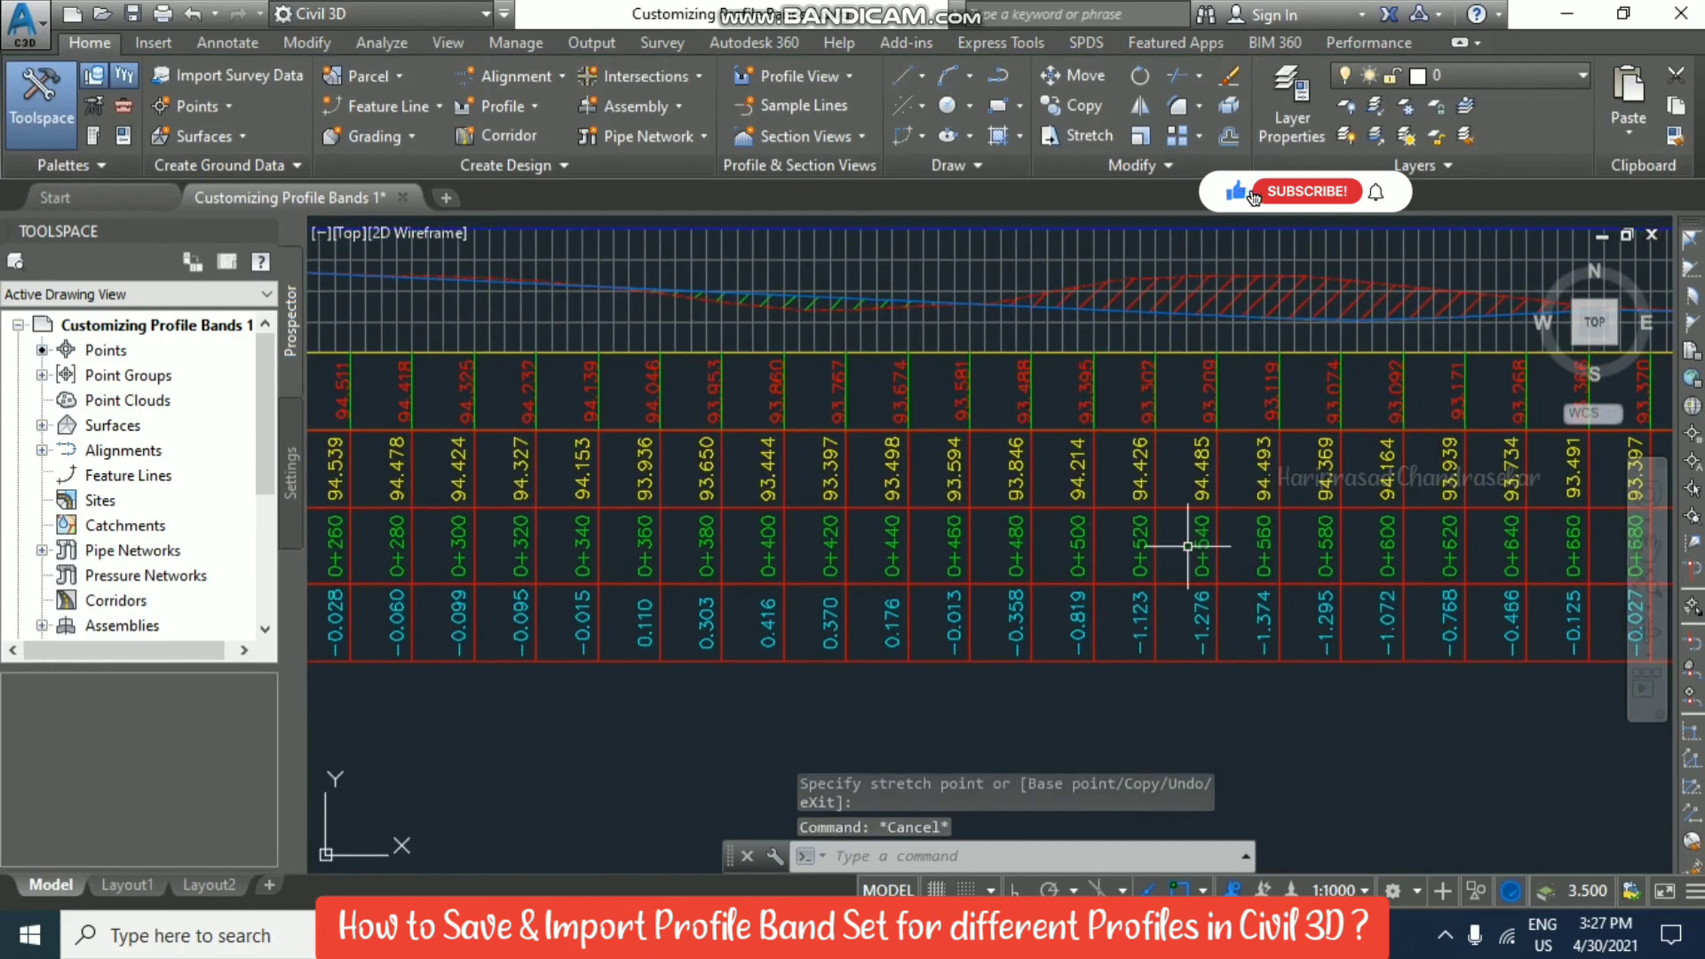
scroll(1099, 532, down, 5)
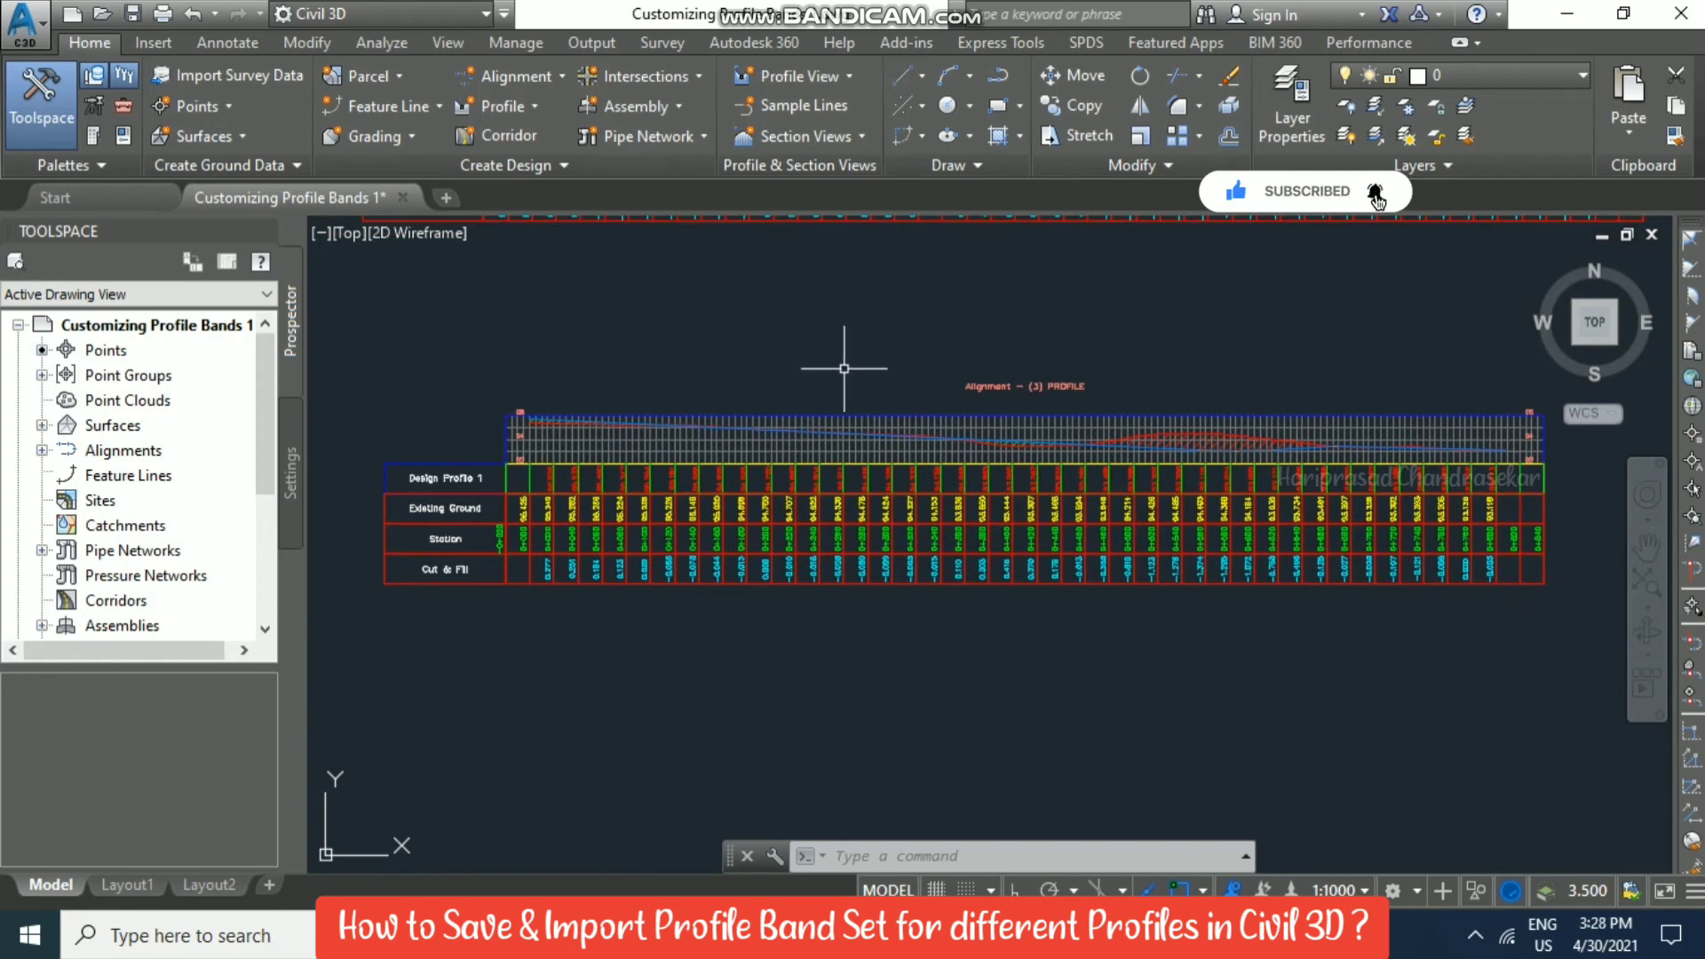
Switch to the drawing Customizing Profile Bands 2 and bring up the profile creation commands.
key(ctrl+Tab)
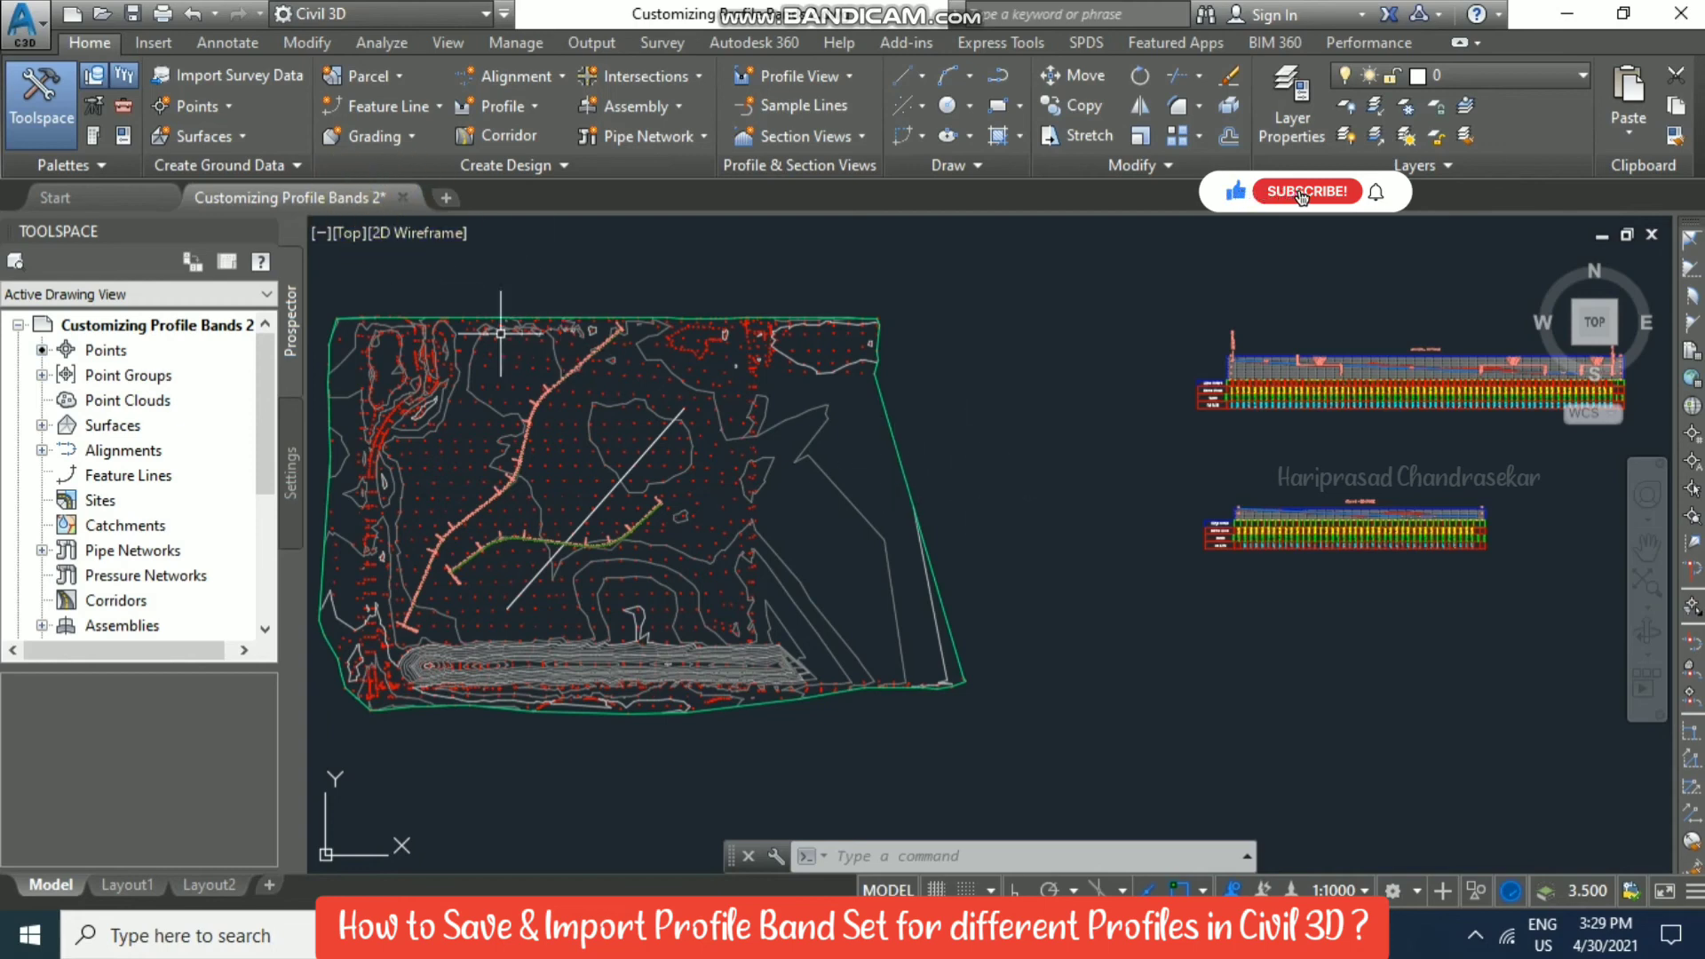
middle_drag(1041, 453, 998, 427)
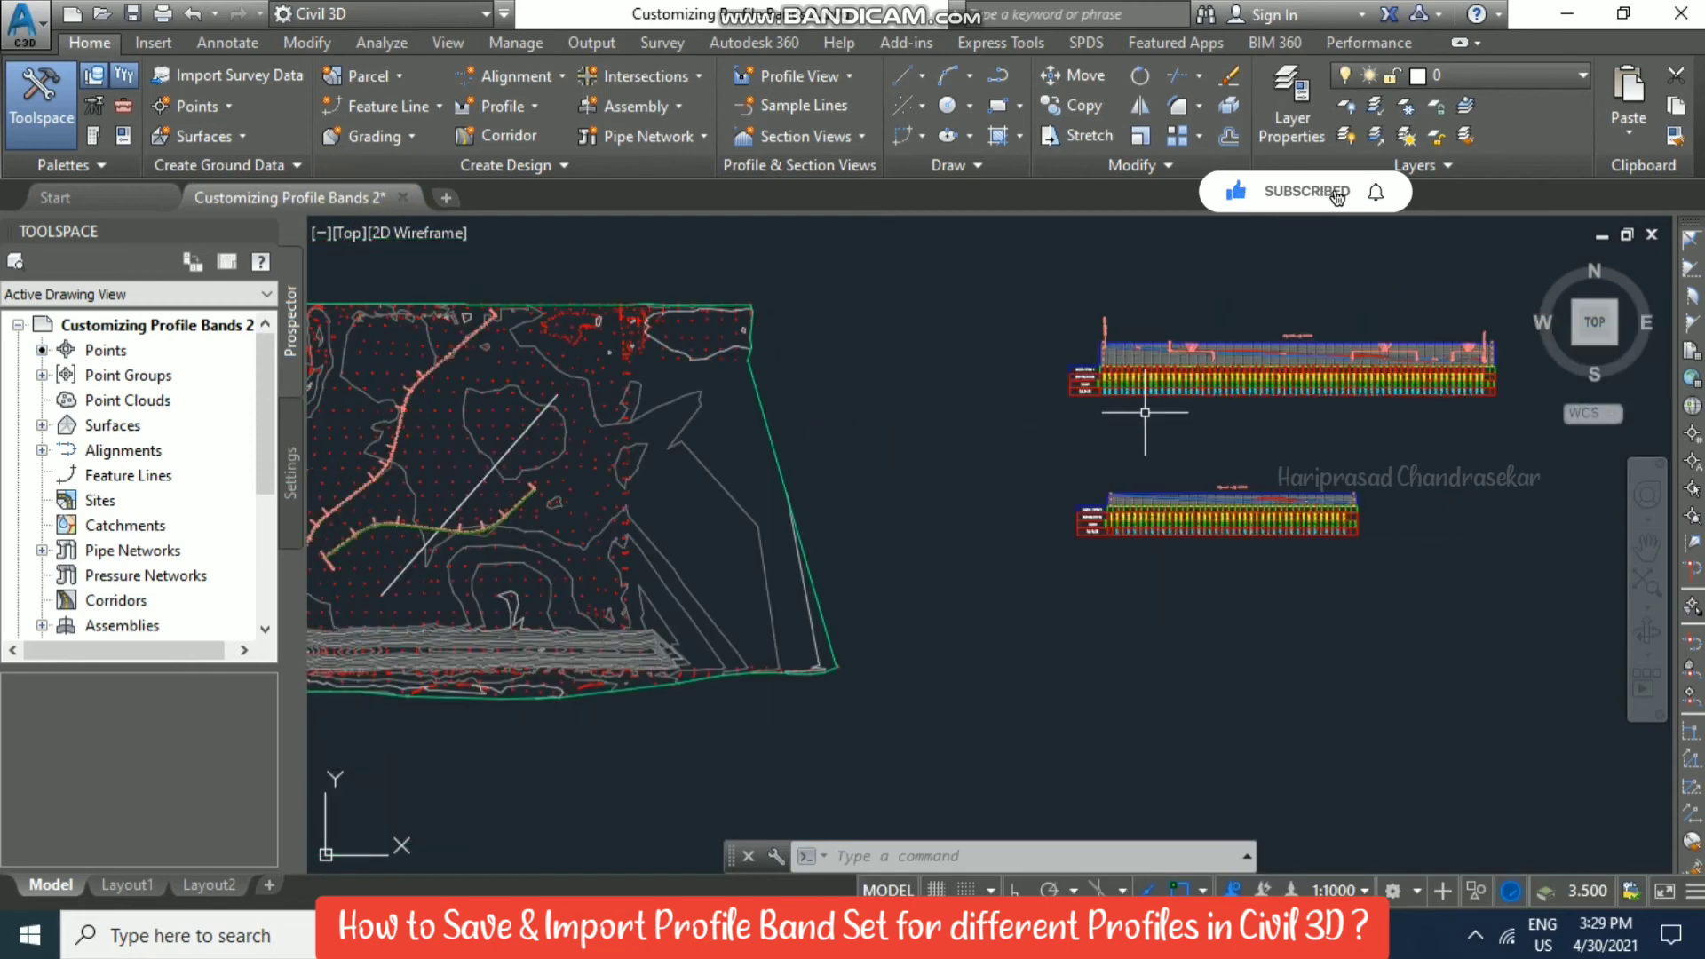
scroll(1131, 449, up, 1)
scroll(1137, 425, down, 1)
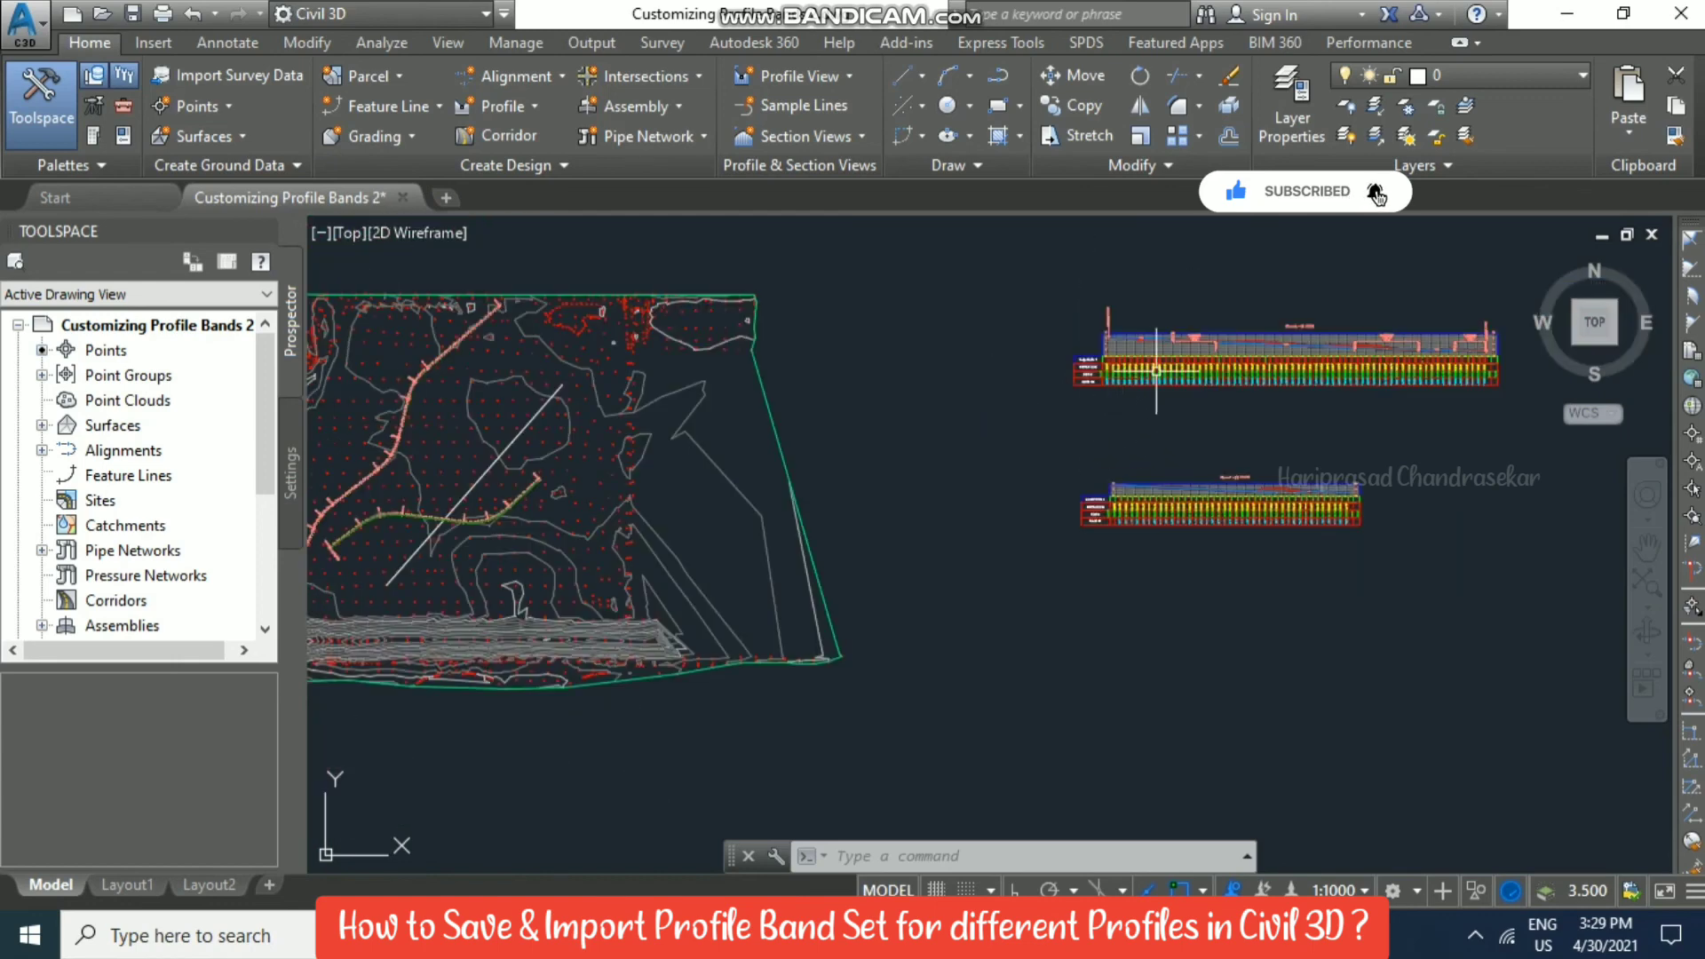
click(534, 107)
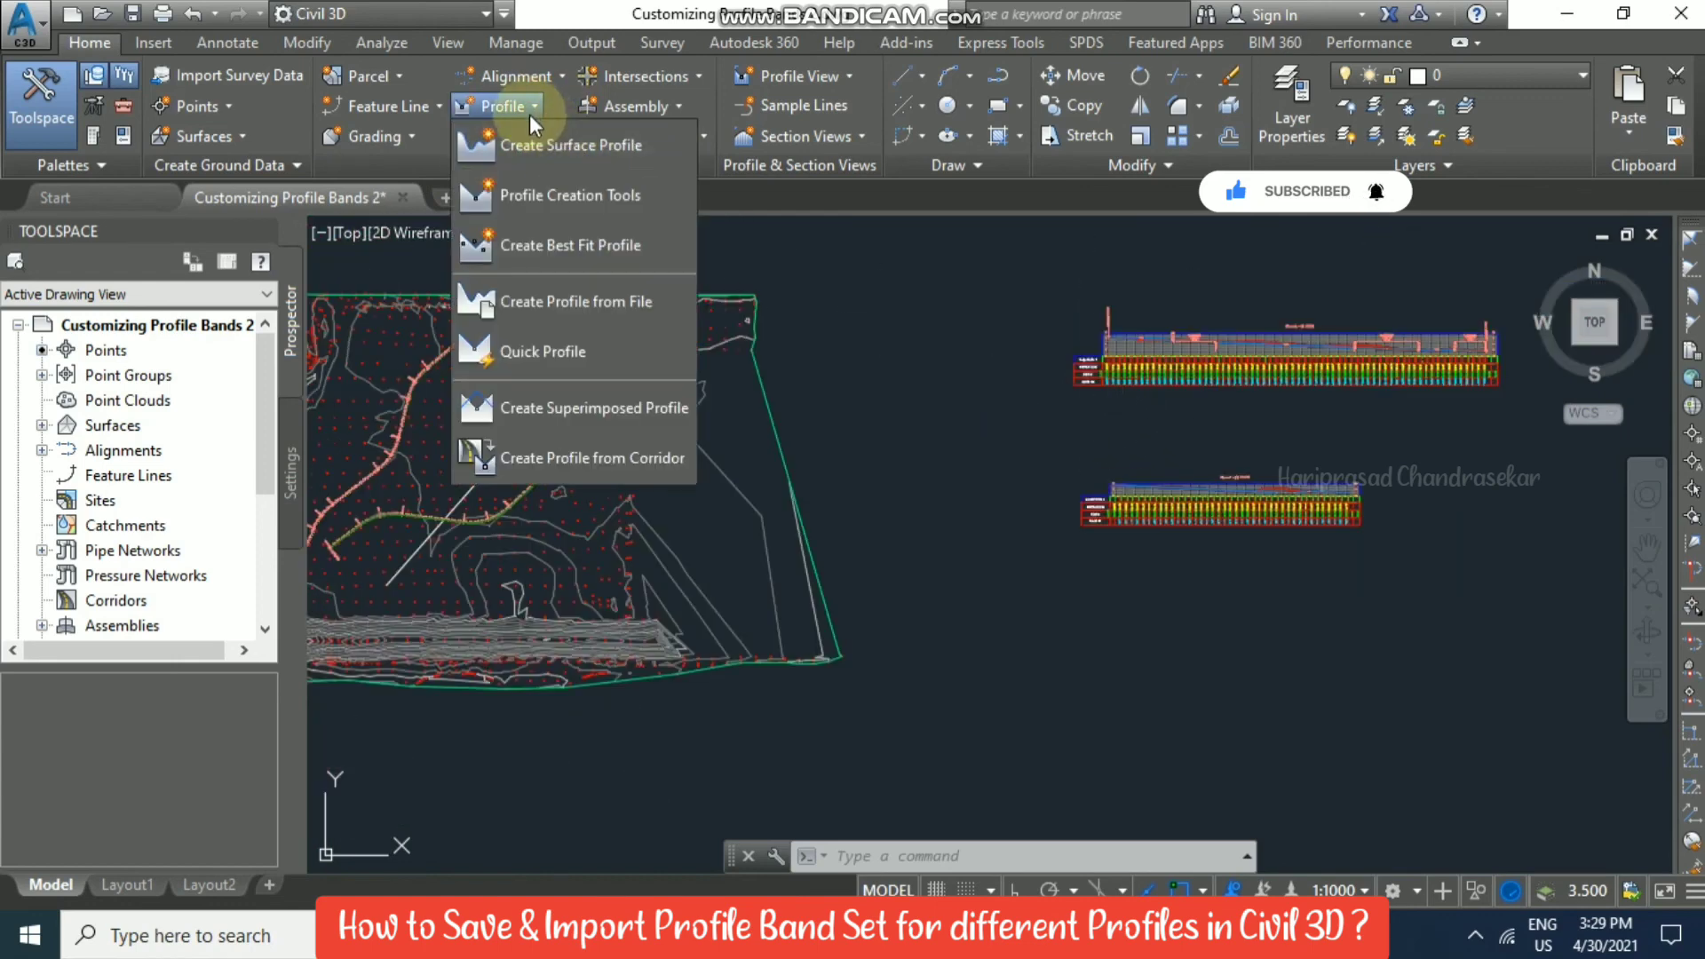